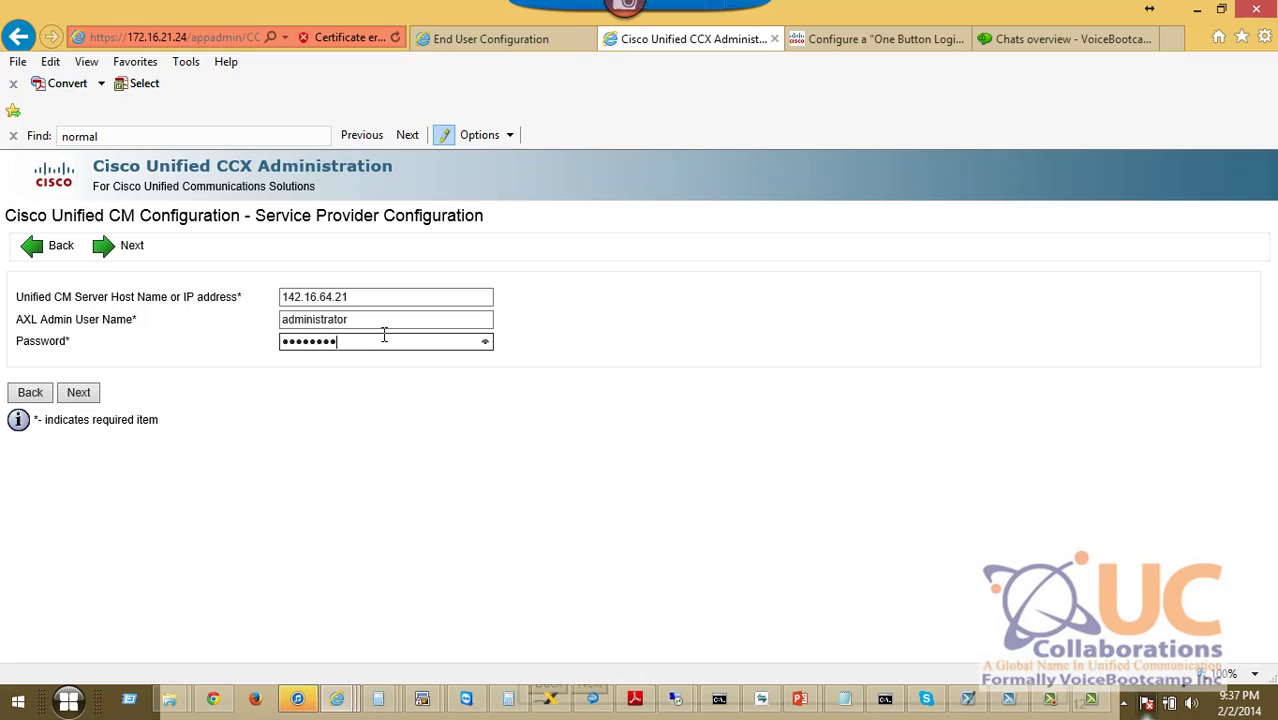
# Submit the Unified CM server details, then pick ccx90_pre_demo.lic from Documents > Business > 1Courses and study Guides > License > DemoLicense v9.
pyautogui.click(77, 395)
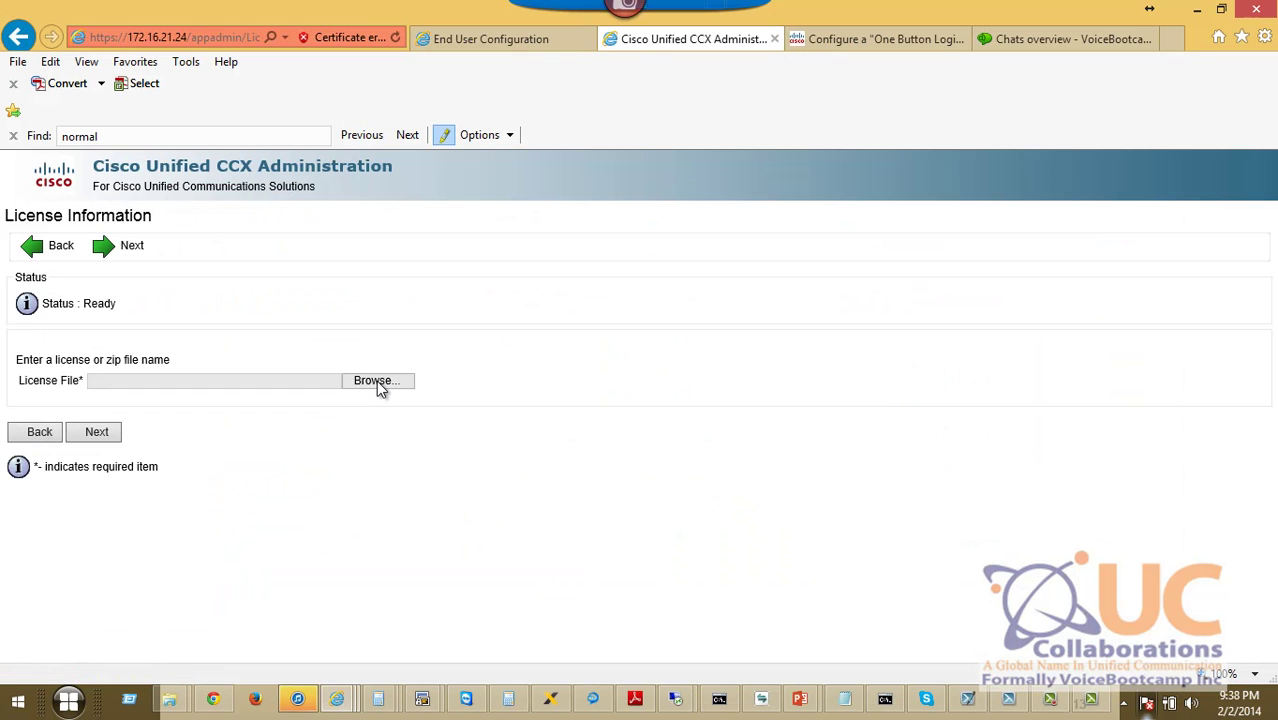
pyautogui.click(378, 382)
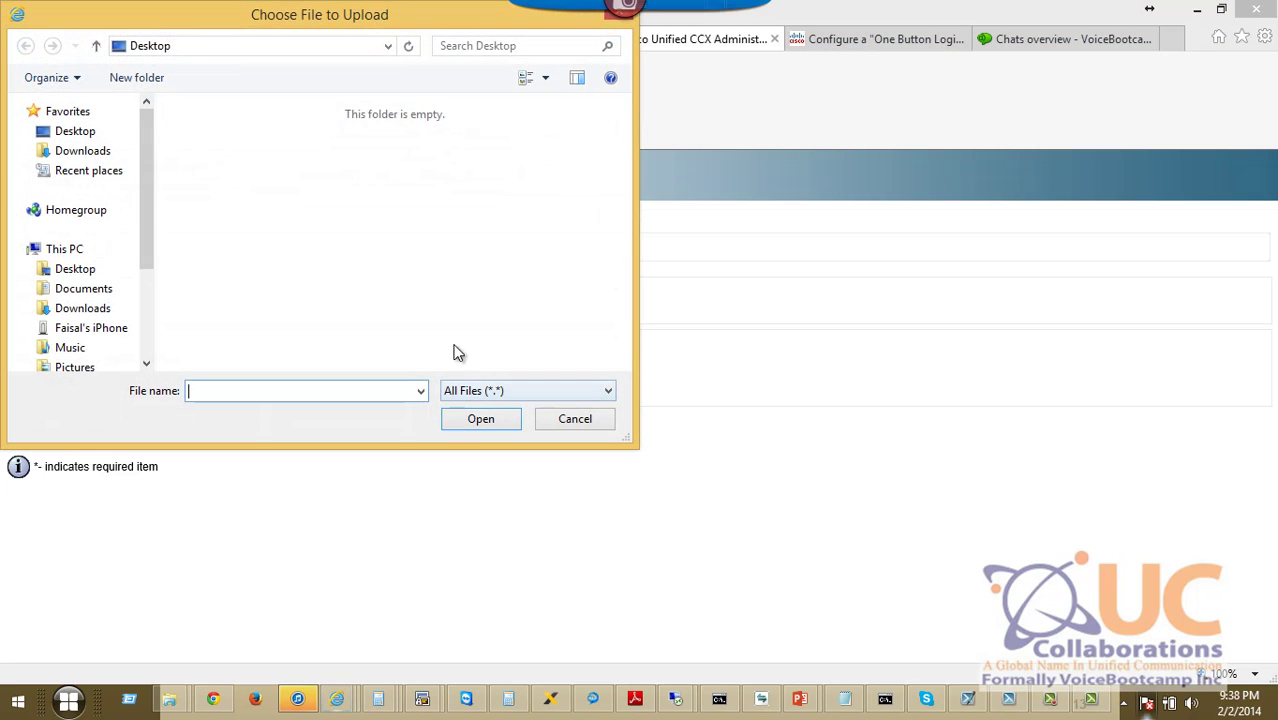
pyautogui.click(110, 290)
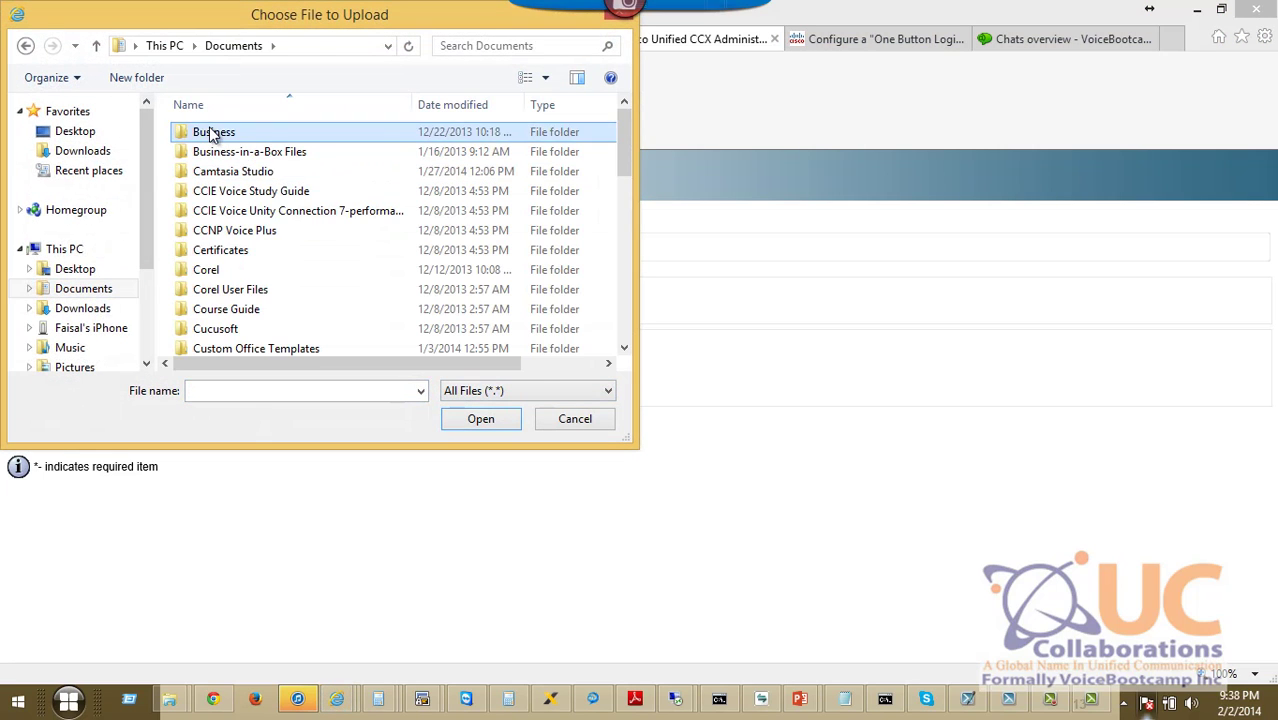
pyautogui.doubleClick(213, 131)
pyautogui.doubleClick(213, 131)
pyautogui.scroll(-1, 250, 275)
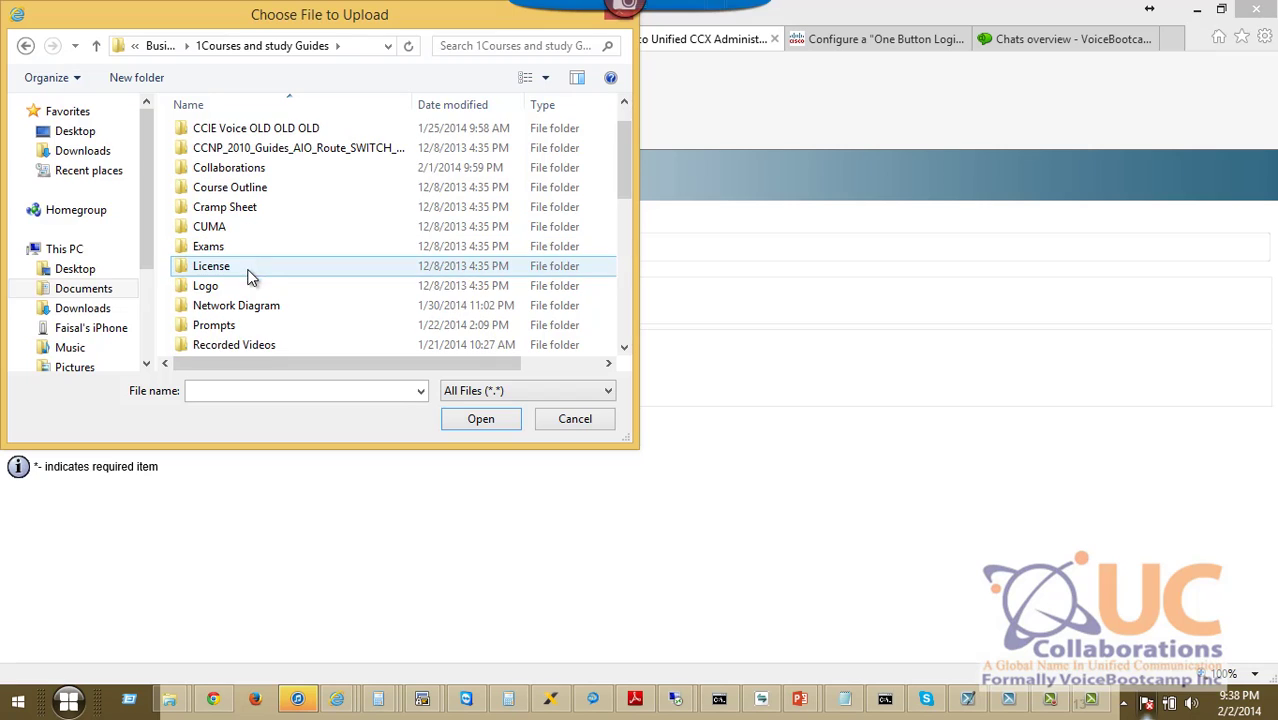
pyautogui.doubleClick(250, 266)
pyautogui.doubleClick(260, 191)
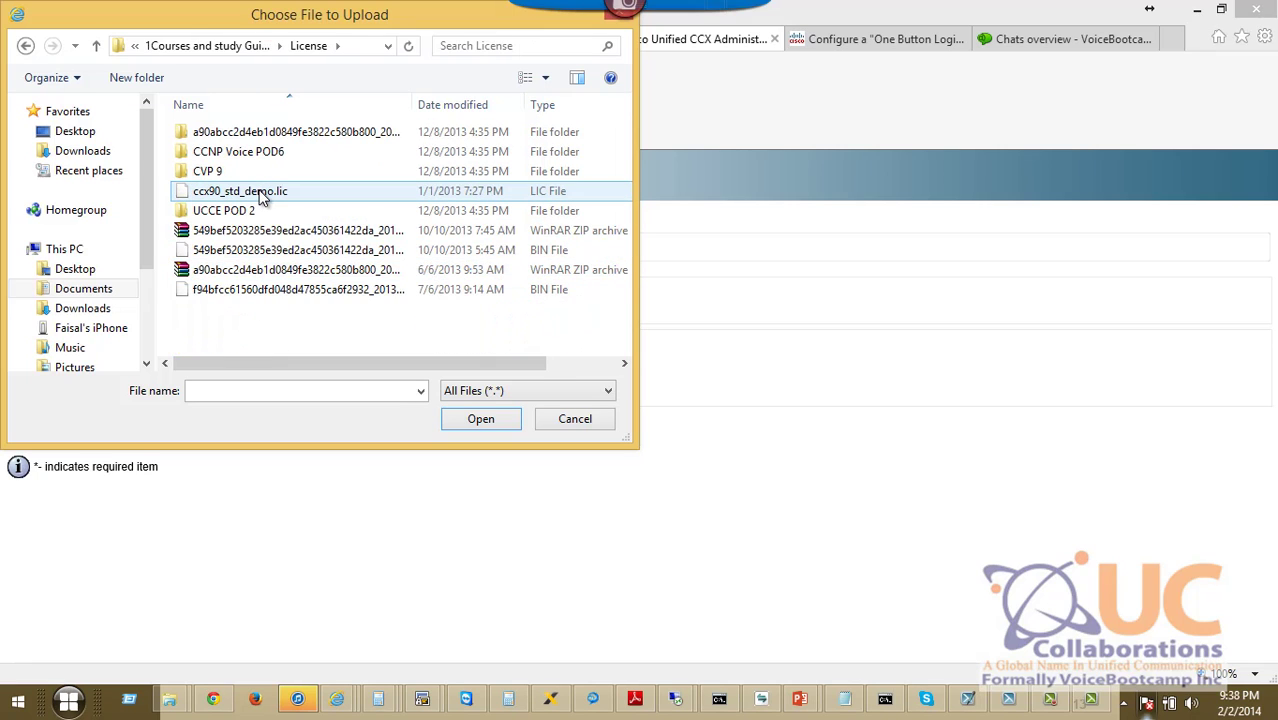
pyautogui.click(228, 176)
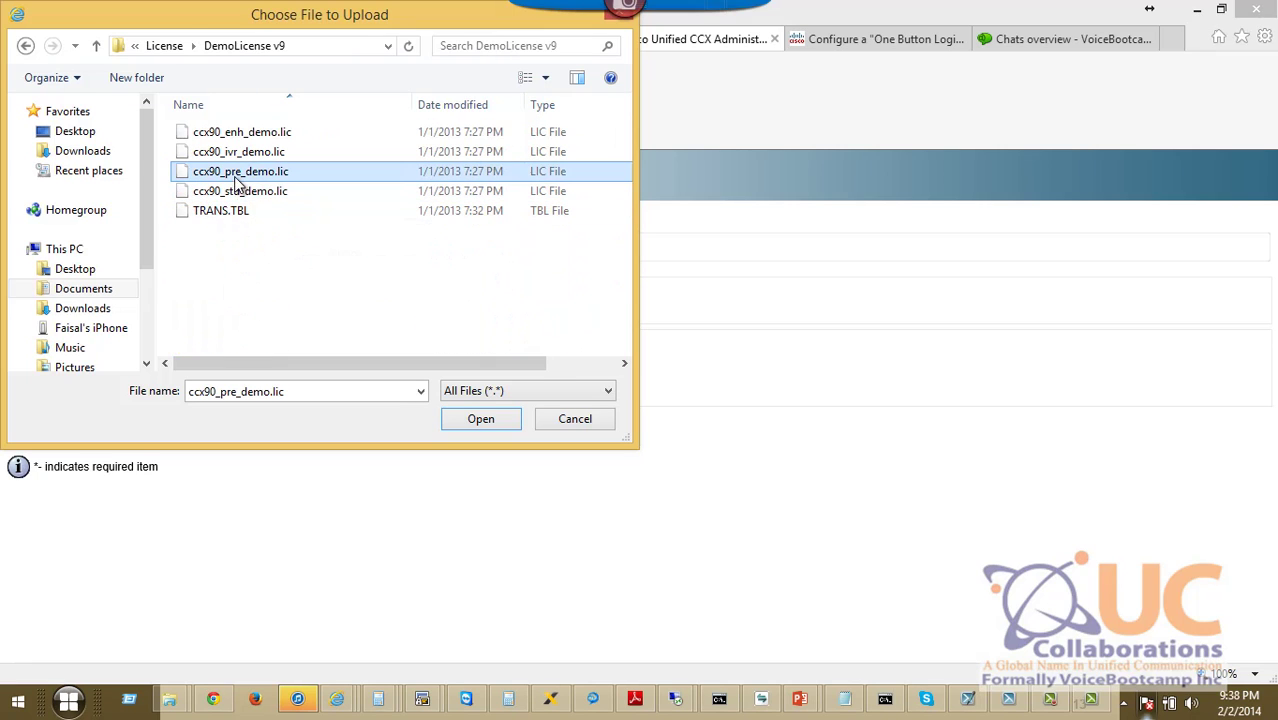
pyautogui.click(476, 417)
# Upload the chosen license, ink the slide's component list in red, and return to the browser.
pyautogui.click(97, 432)
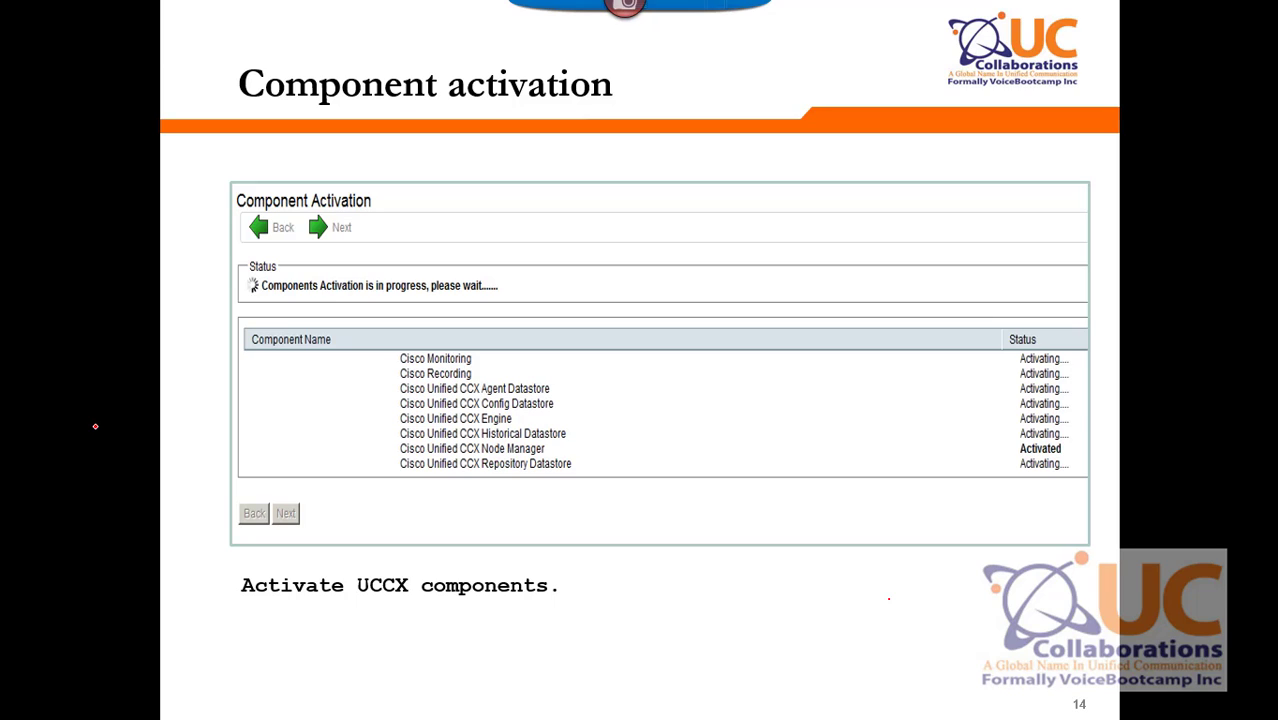
pyautogui.moveTo(388, 357)
pyautogui.mouseDown()
pyautogui.moveTo(384, 450)
pyautogui.moveTo(398, 491)
pyautogui.mouseUp()
pyautogui.hotkey('alt', 'Tab')
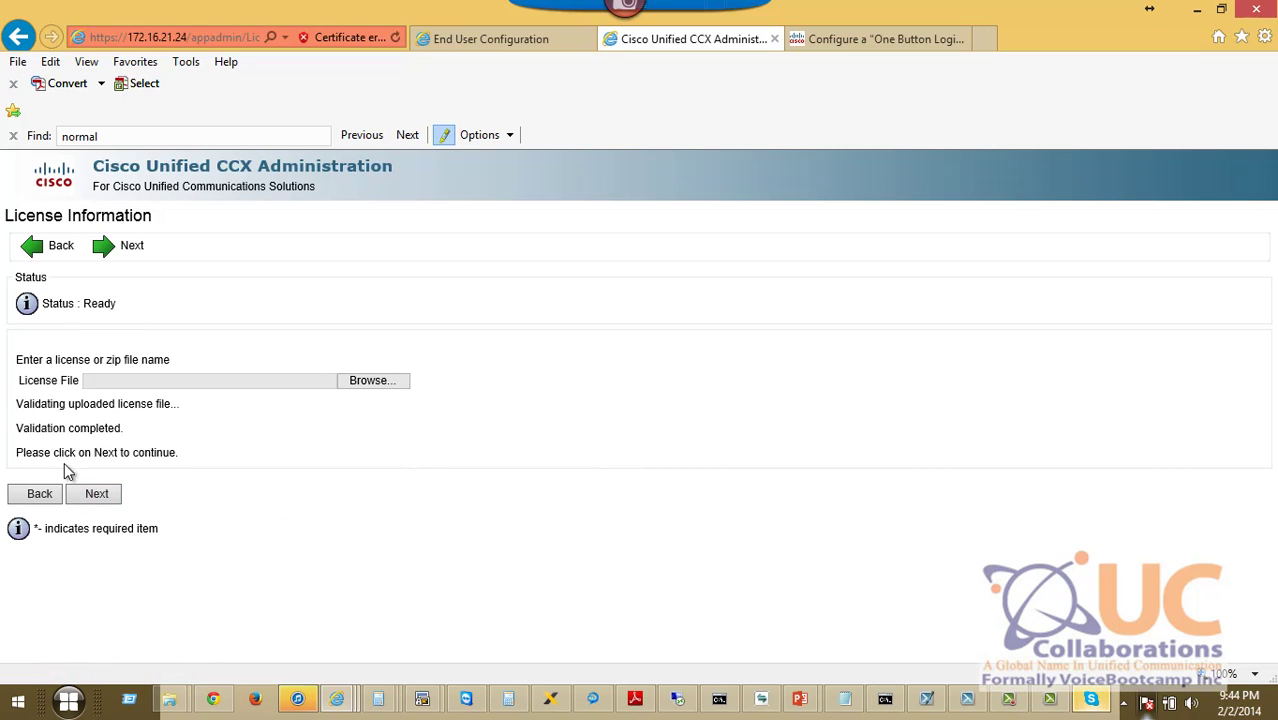
# Highlight the 'Validation completed.' message and continue past the License Information page.
pyautogui.moveTo(18, 430); pyautogui.dragTo(131, 441)
pyautogui.click(94, 499)
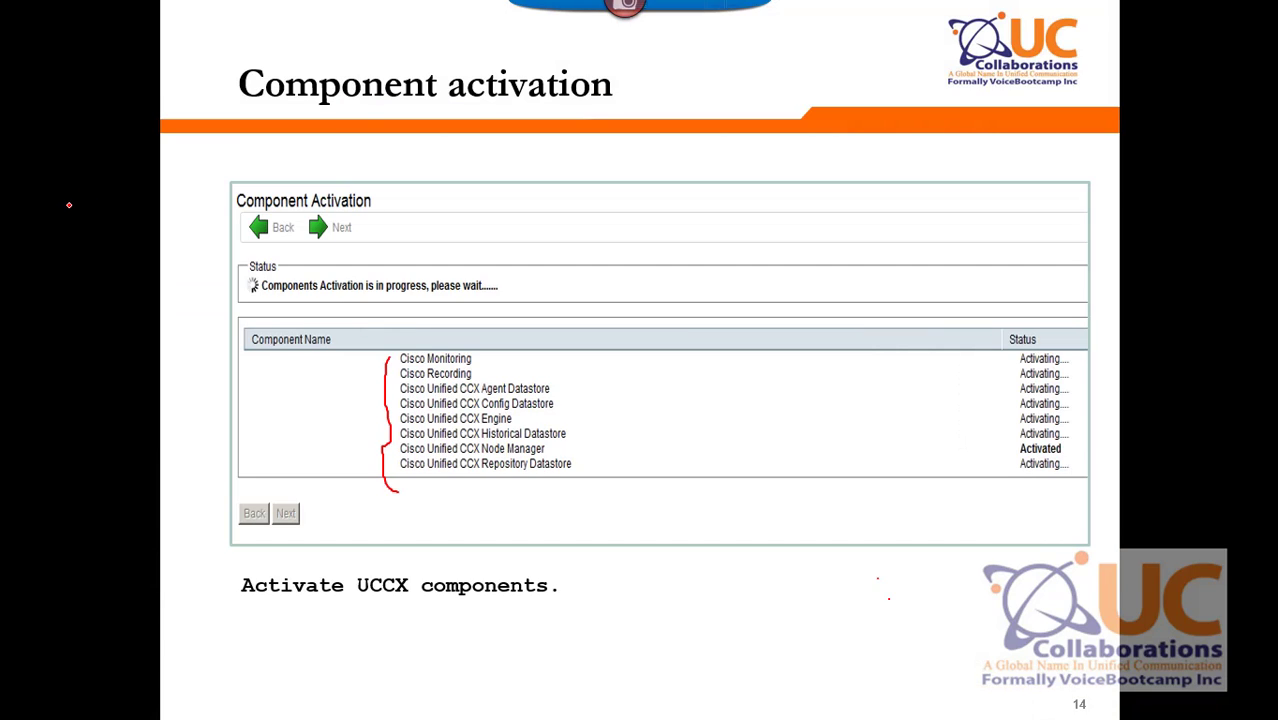
# Advance to CUCM Configuration and circle its CTI manager lists, JTAPI/RM user fields and AXL provider lists in red.
pyautogui.press('Right')
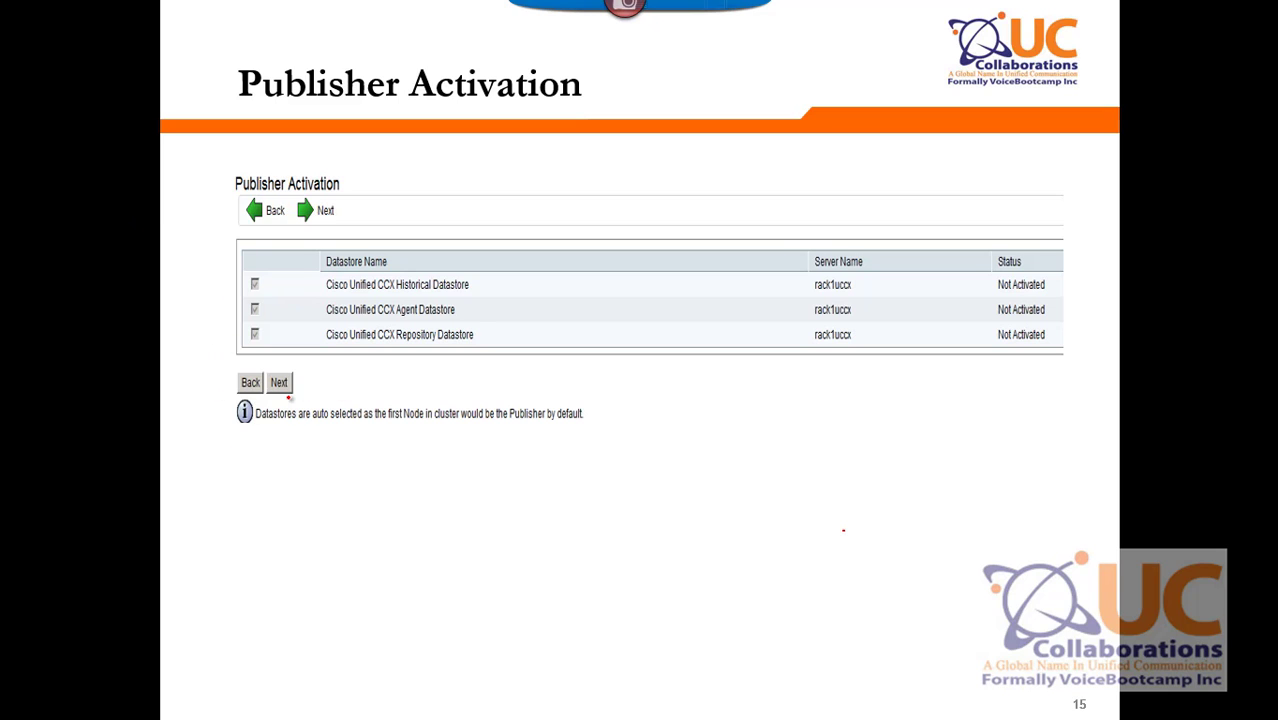
pyautogui.press('Right')
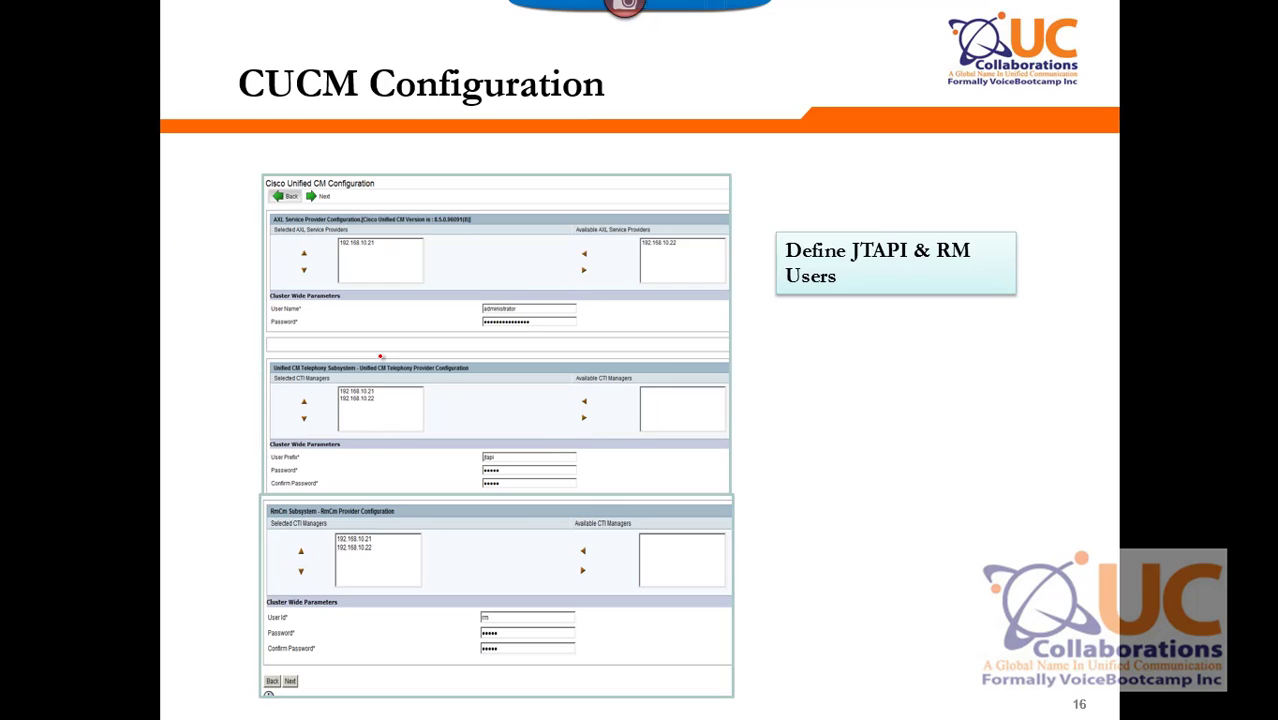
pyautogui.moveTo(390, 366)
pyautogui.mouseDown()
pyautogui.moveTo(366, 426)
pyautogui.moveTo(353, 368)
pyautogui.mouseUp()
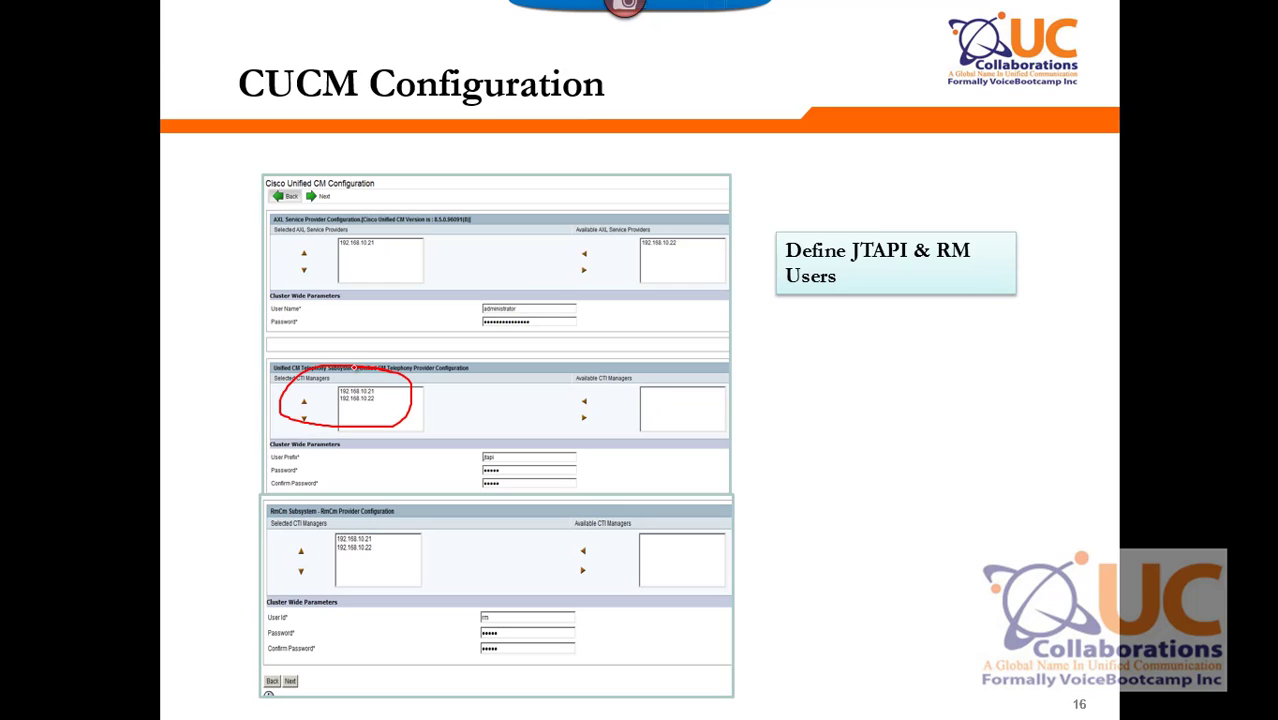
pyautogui.moveTo(489, 440)
pyautogui.mouseDown()
pyautogui.moveTo(450, 500)
pyautogui.moveTo(526, 458)
pyautogui.moveTo(499, 440)
pyautogui.mouseUp()
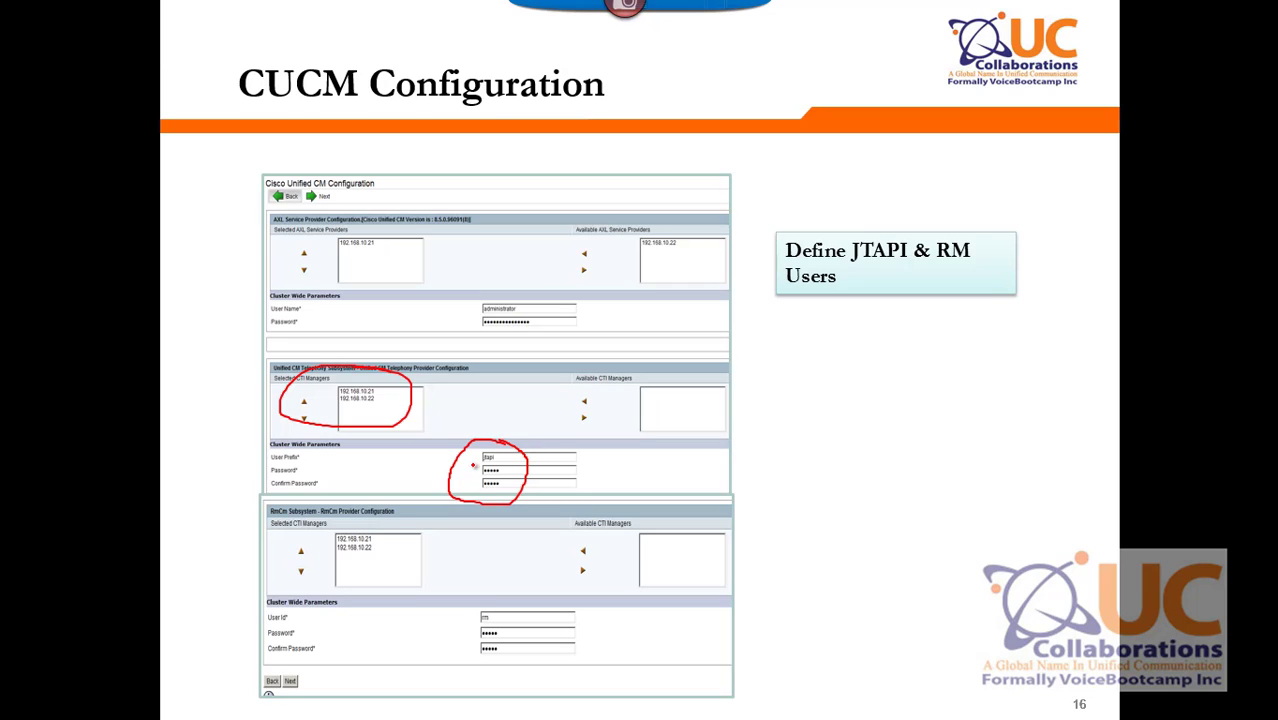
pyautogui.moveTo(340, 509)
pyautogui.mouseDown()
pyautogui.moveTo(362, 587)
pyautogui.moveTo(385, 506)
pyautogui.moveTo(342, 508)
pyautogui.mouseUp()
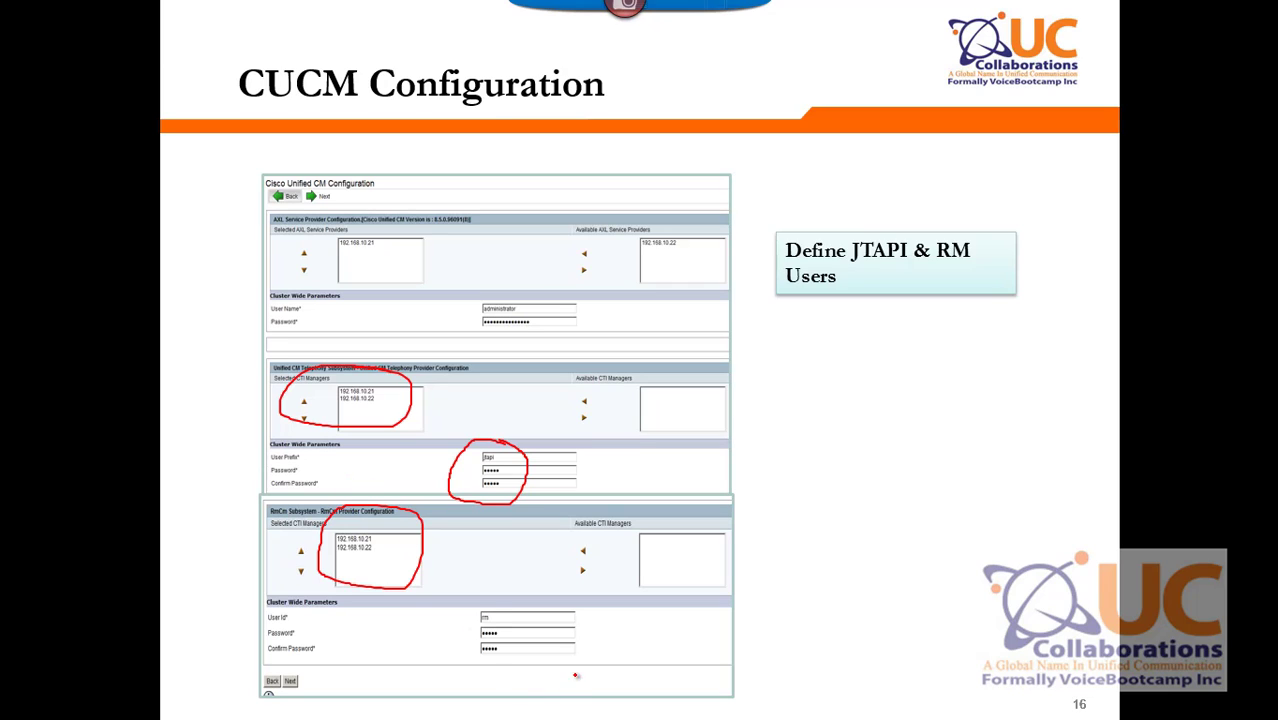
pyautogui.moveTo(517, 616)
pyautogui.mouseDown()
pyautogui.moveTo(430, 657)
pyautogui.moveTo(516, 684)
pyautogui.moveTo(514, 615)
pyautogui.mouseUp()
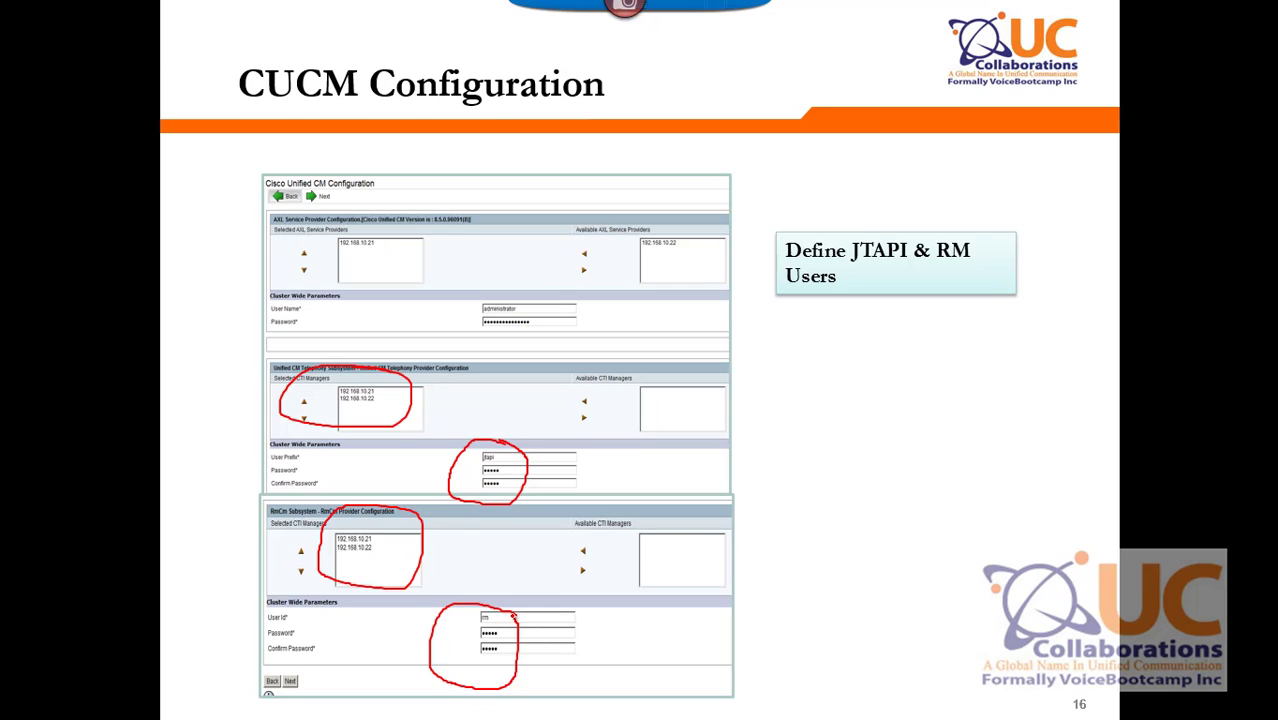
pyautogui.moveTo(424, 232)
pyautogui.mouseDown()
pyautogui.moveTo(306, 272)
pyautogui.moveTo(446, 252)
pyautogui.moveTo(436, 232)
pyautogui.mouseUp()
pyautogui.moveTo(662, 241)
pyautogui.mouseDown()
pyautogui.moveTo(711, 258)
pyautogui.moveTo(655, 238)
pyautogui.mouseUp()
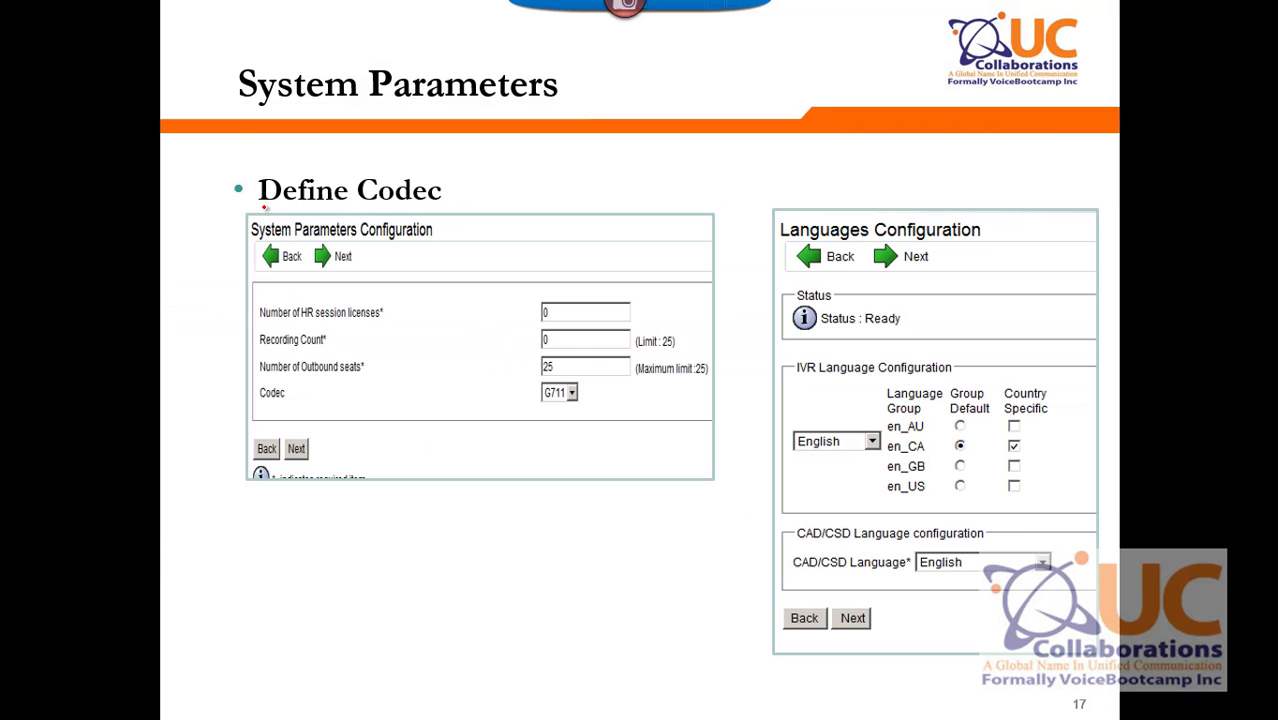
# Circle the G711 codec, HR session licenses, IVR language group and CAD/CSD Language settings in red.
pyautogui.moveTo(575, 368)
pyautogui.mouseDown()
pyautogui.moveTo(571, 428)
pyautogui.moveTo(598, 369)
pyautogui.mouseUp()
pyautogui.moveTo(350, 289)
pyautogui.mouseDown()
pyautogui.moveTo(306, 324)
pyautogui.moveTo(440, 306)
pyautogui.moveTo(334, 296)
pyautogui.mouseUp()
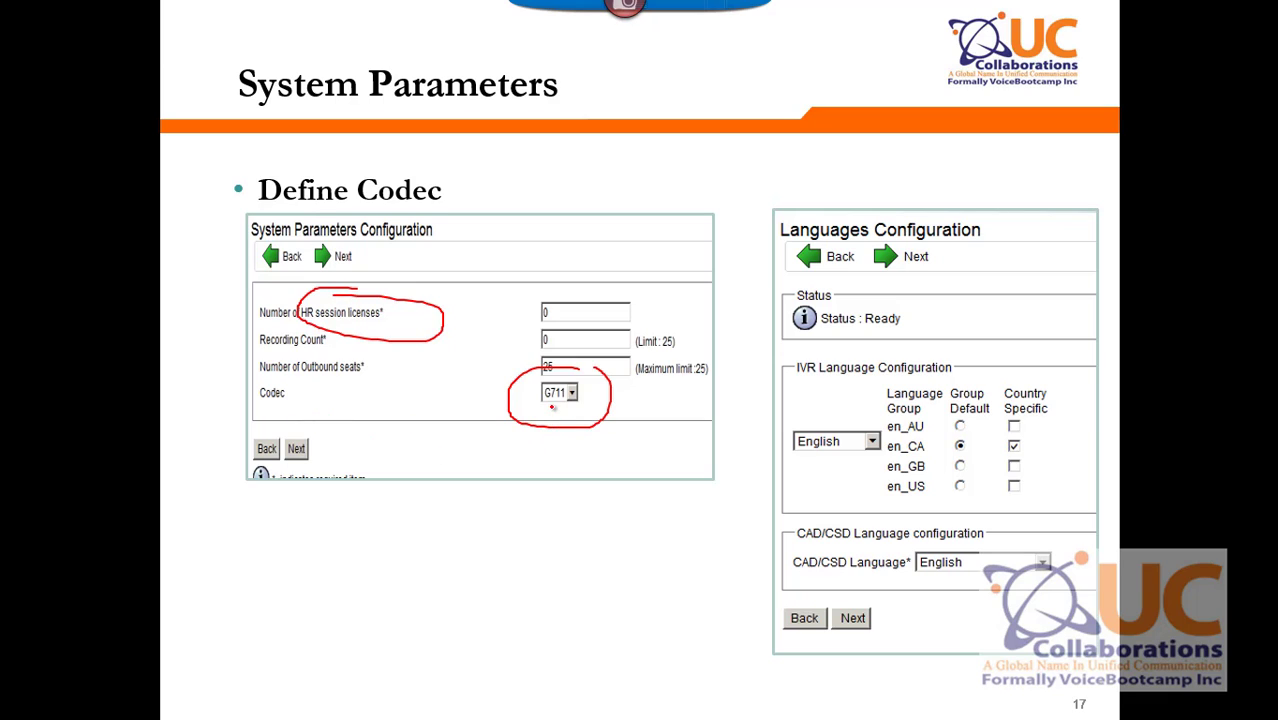
pyautogui.moveTo(543, 405); pyautogui.dragTo(589, 406)
pyautogui.moveTo(938, 407)
pyautogui.mouseDown()
pyautogui.moveTo(880, 516)
pyautogui.moveTo(966, 414)
pyautogui.moveTo(930, 404)
pyautogui.mouseUp()
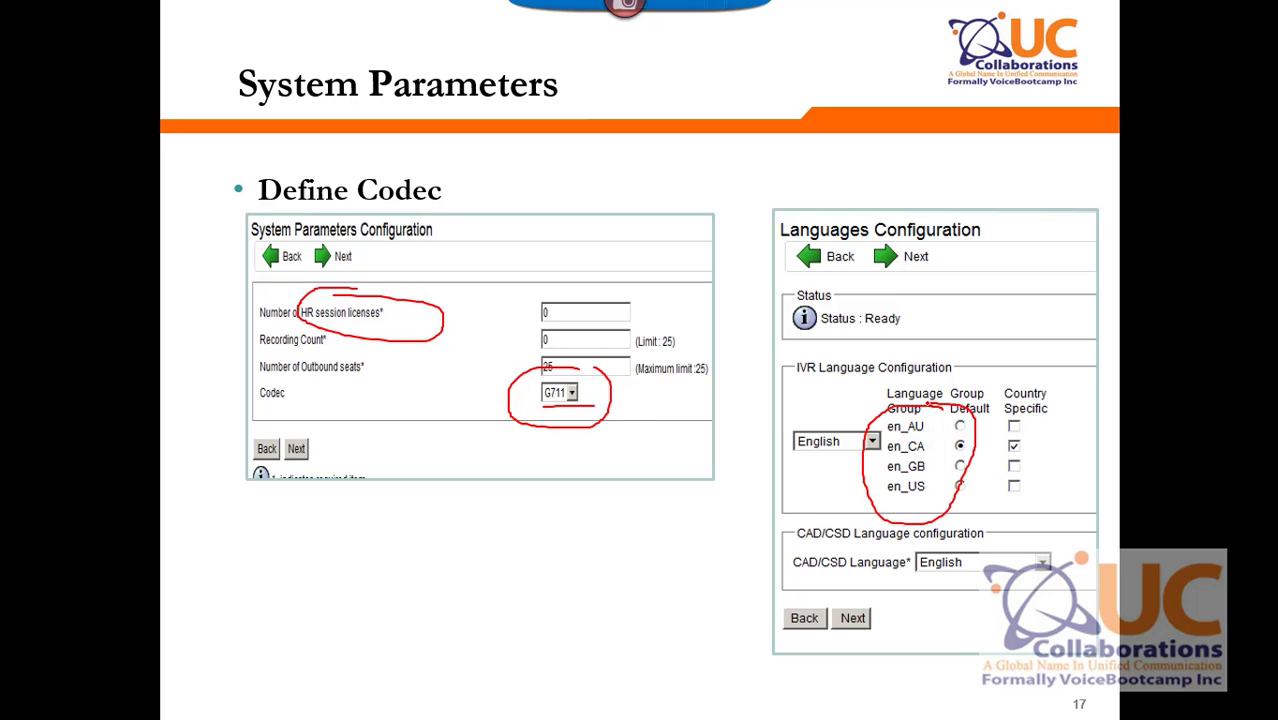
pyautogui.moveTo(806, 587)
pyautogui.mouseDown()
pyautogui.moveTo(881, 590)
pyautogui.moveTo(879, 545)
pyautogui.moveTo(746, 567)
pyautogui.moveTo(858, 604)
pyautogui.mouseUp()
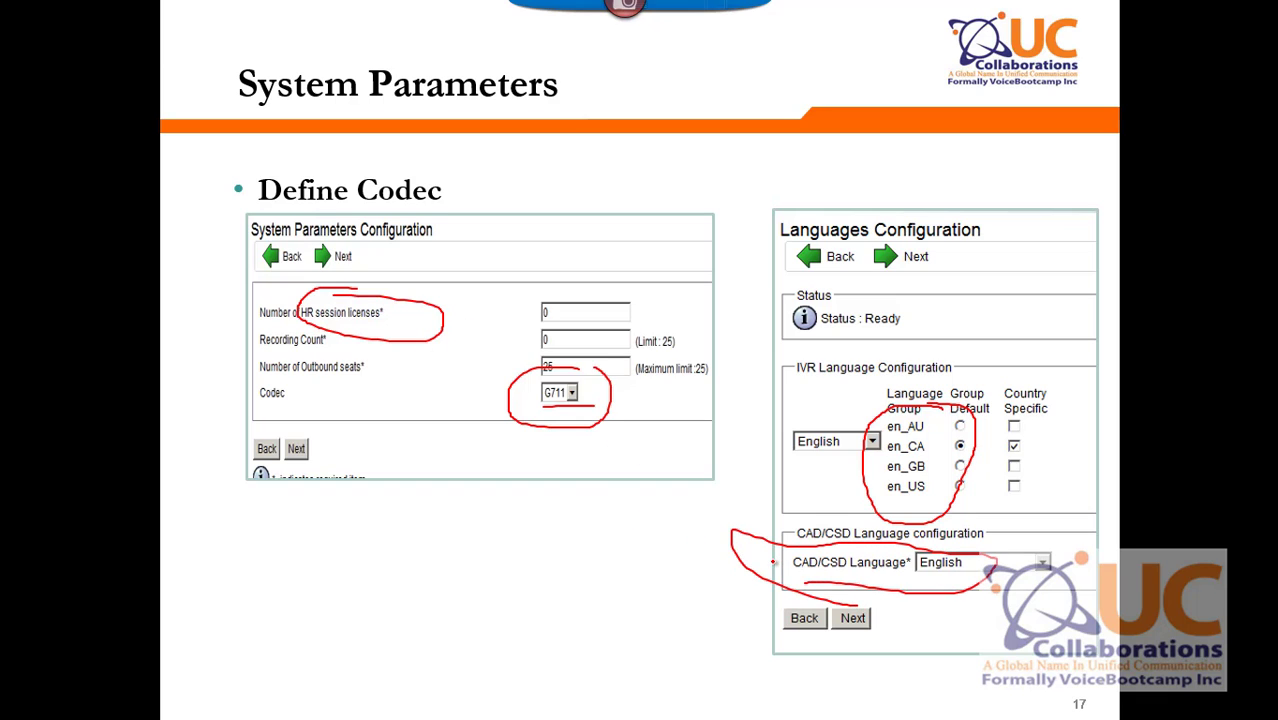
# Step through the Define Administrator and Define Telephony Subsystem slides, then return to the browser.
pyautogui.press('Right')
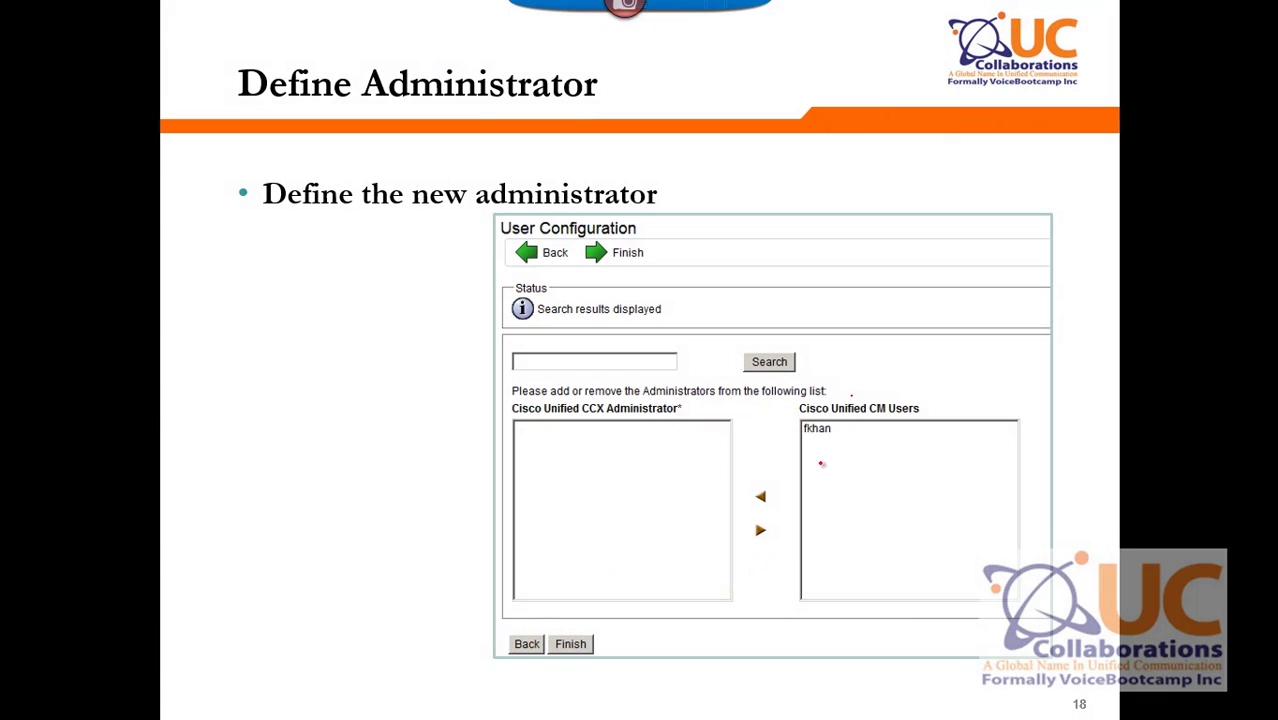
pyautogui.moveTo(923, 416)
pyautogui.mouseDown()
pyautogui.moveTo(920, 403)
pyautogui.moveTo(927, 420)
pyautogui.moveTo(942, 407)
pyautogui.mouseUp()
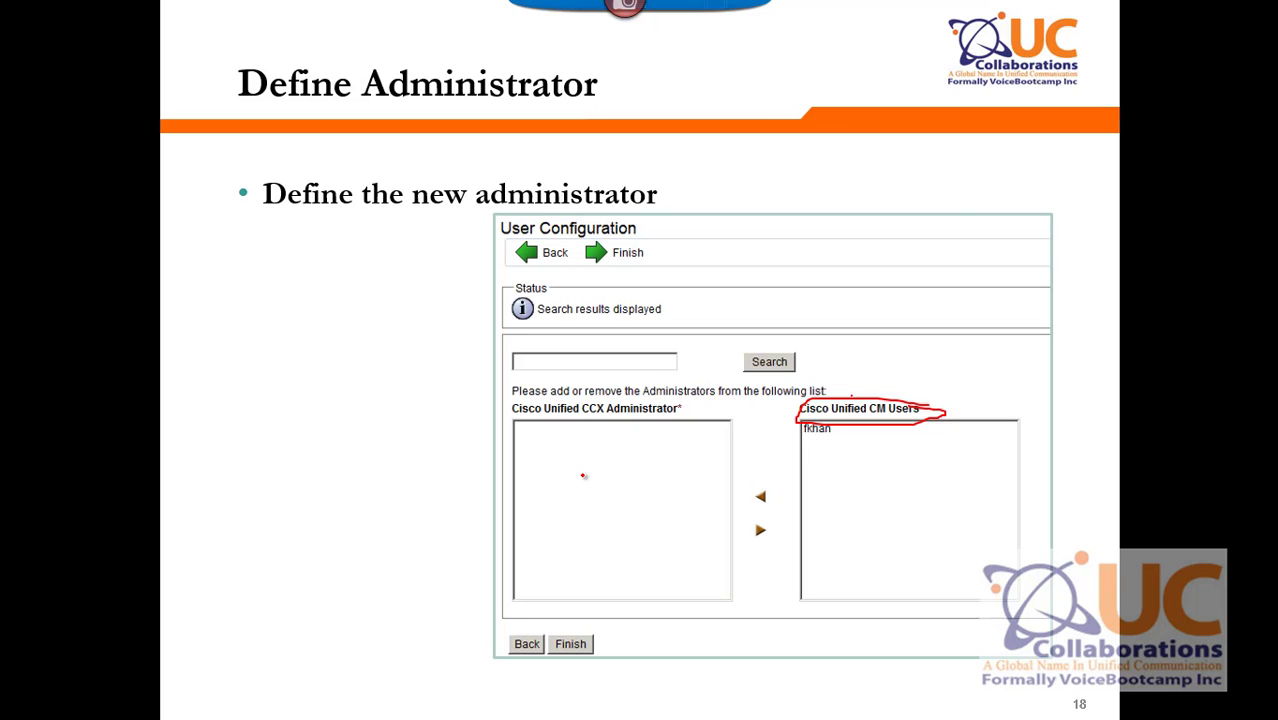
pyautogui.press('Right')
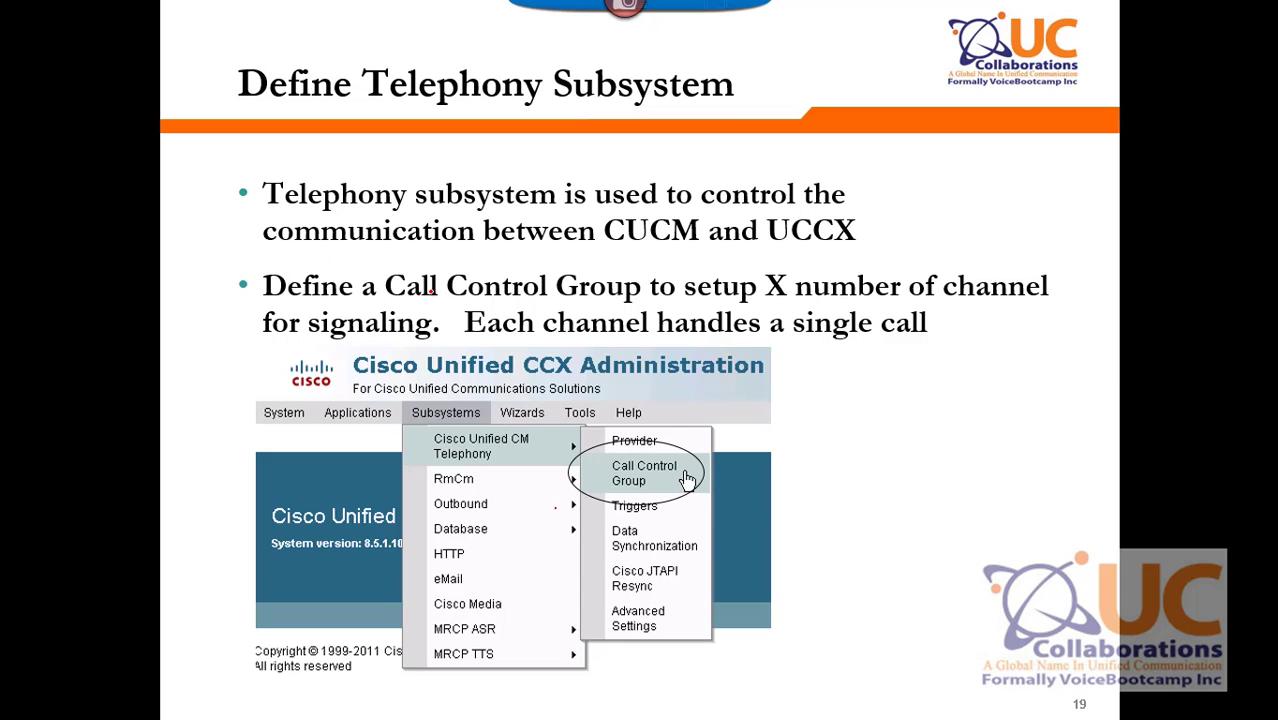
pyautogui.hotkey('alt', 'Tab')
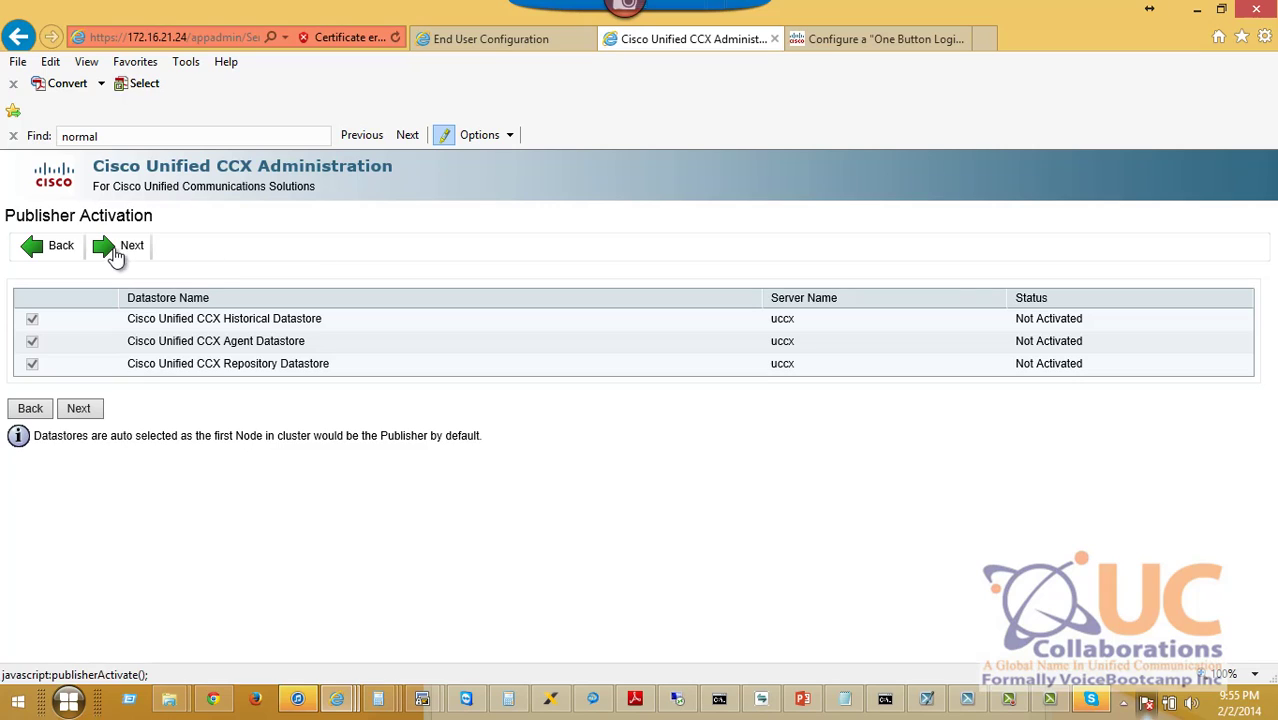
# Activate the publisher datastores and add AXL provider 142.16.64.22 and both CTI managers to the selected lists.
pyautogui.click(79, 412)
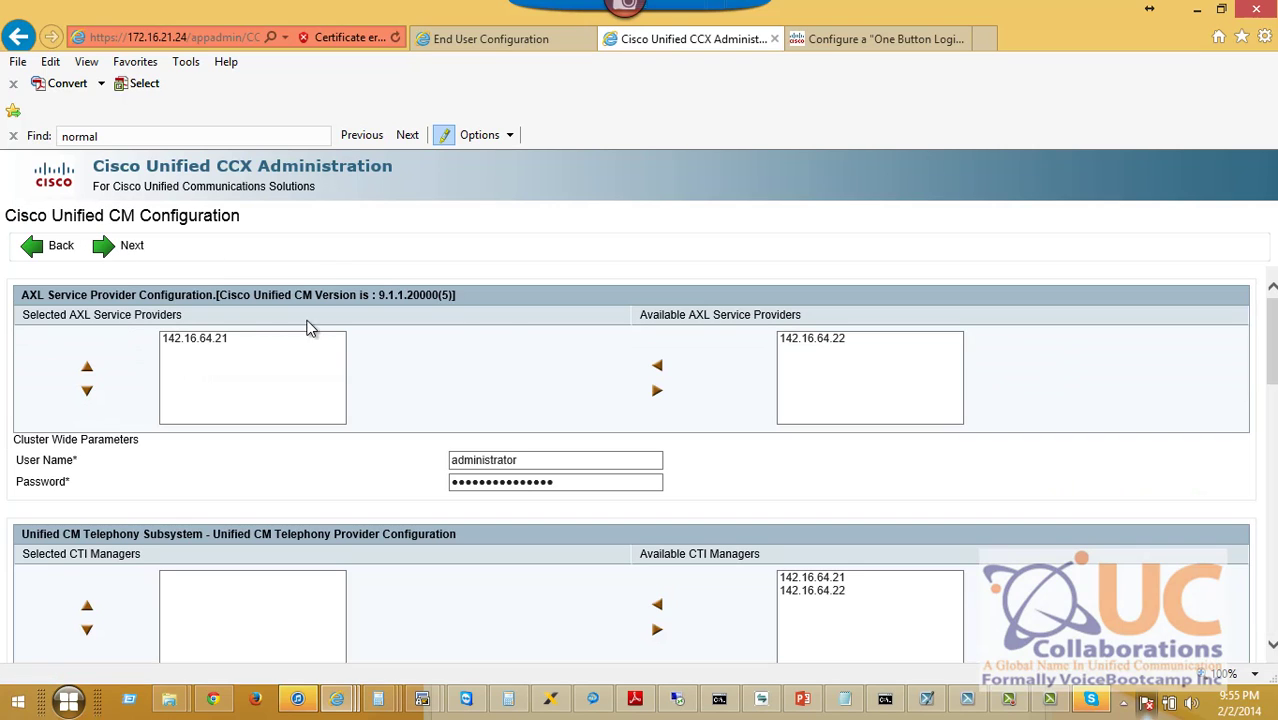
pyautogui.click(792, 340)
pyautogui.click(658, 368)
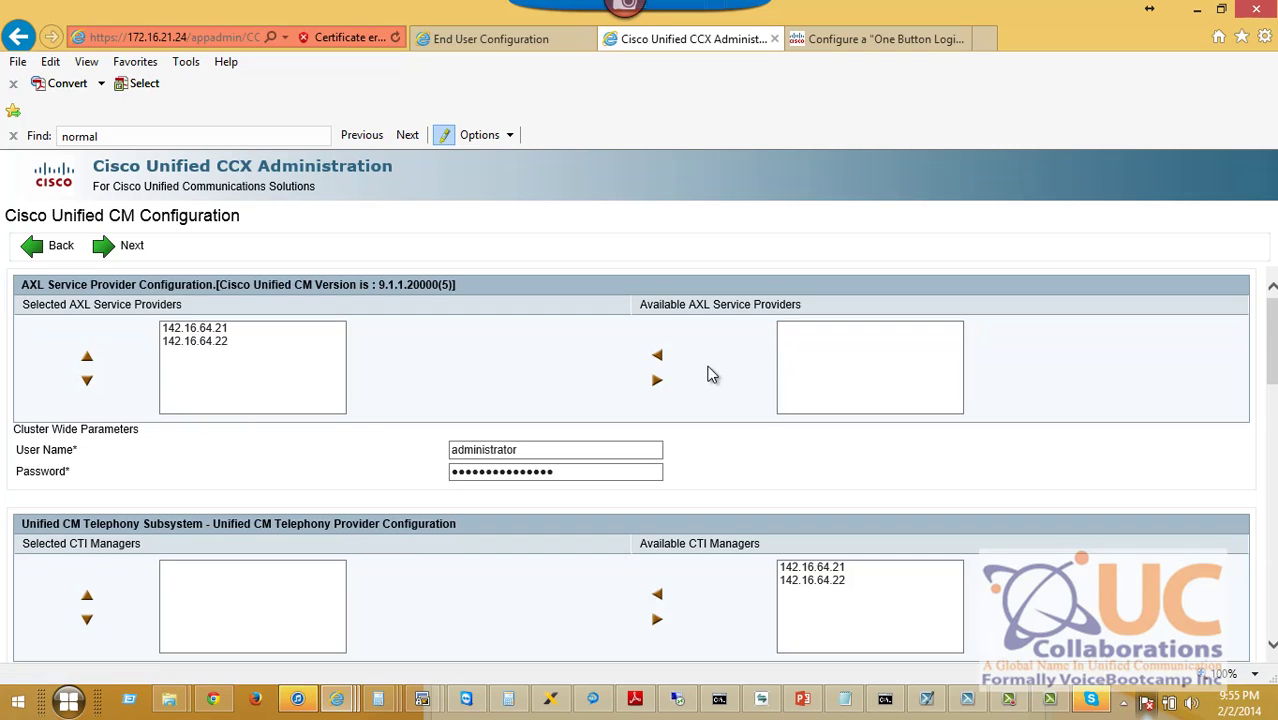
pyautogui.scroll(-3, 707, 371)
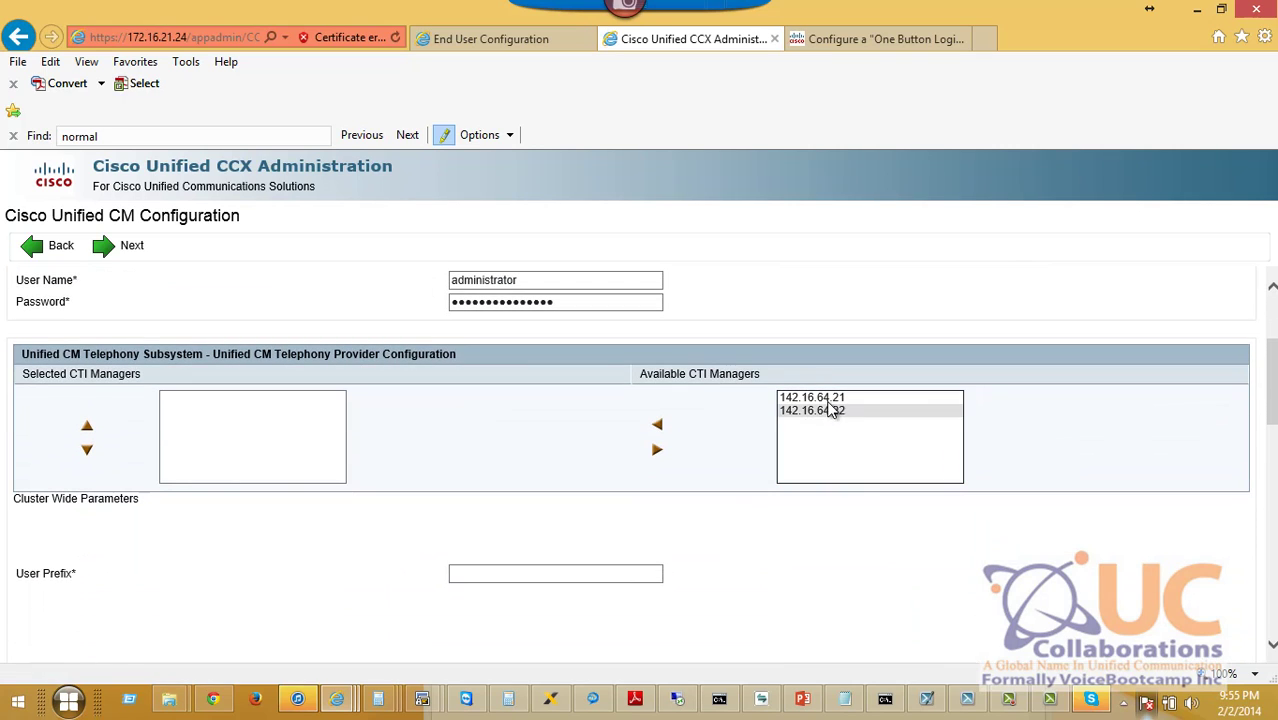
pyautogui.moveTo(830, 398); pyautogui.dragTo(827, 423)
pyautogui.click(660, 428)
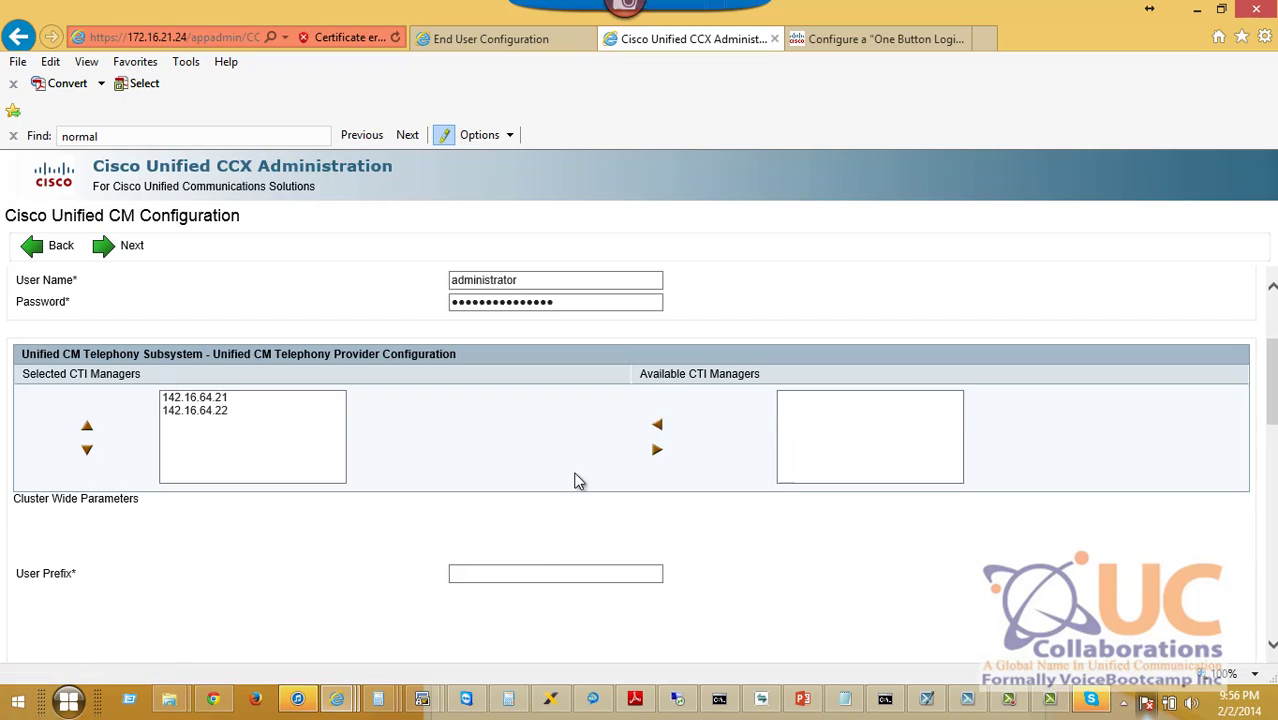
# Set JTAPI user prefix jtapi with its password, and move both CTI managers into the RmCm selection.
pyautogui.scroll(-1, 560, 500)
pyautogui.click(520, 512)
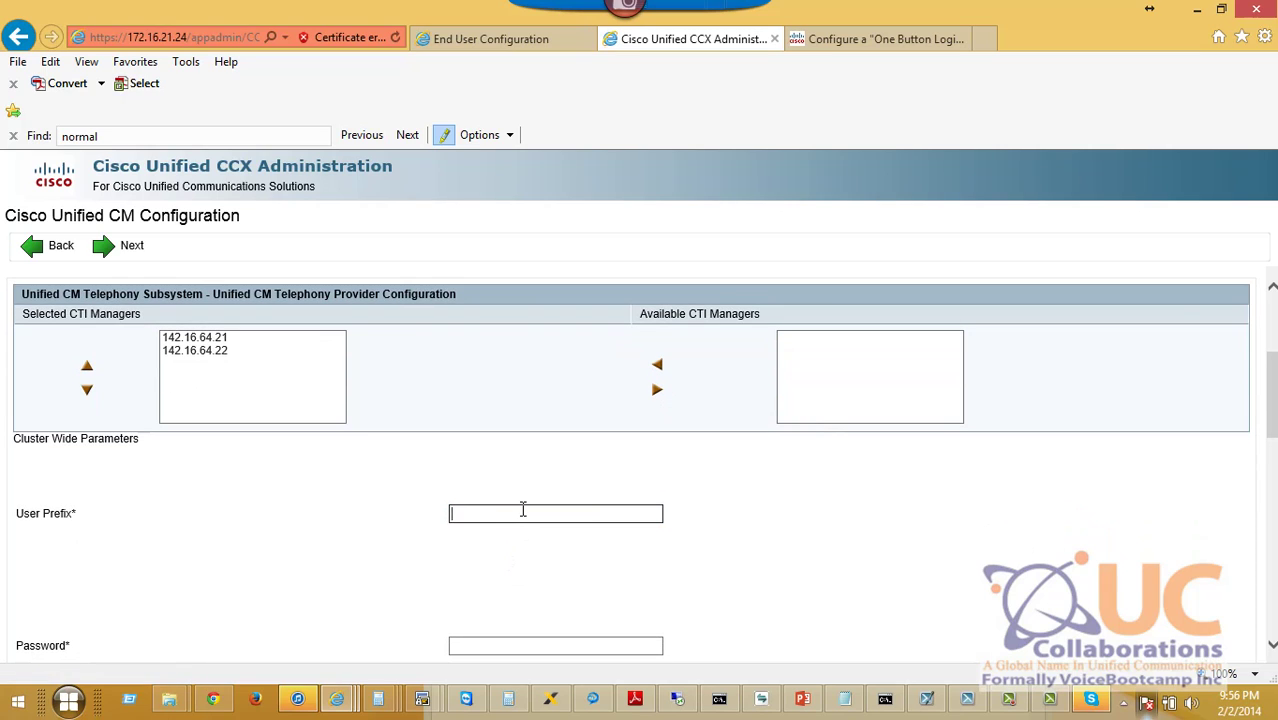
pyautogui.write('jtapi')
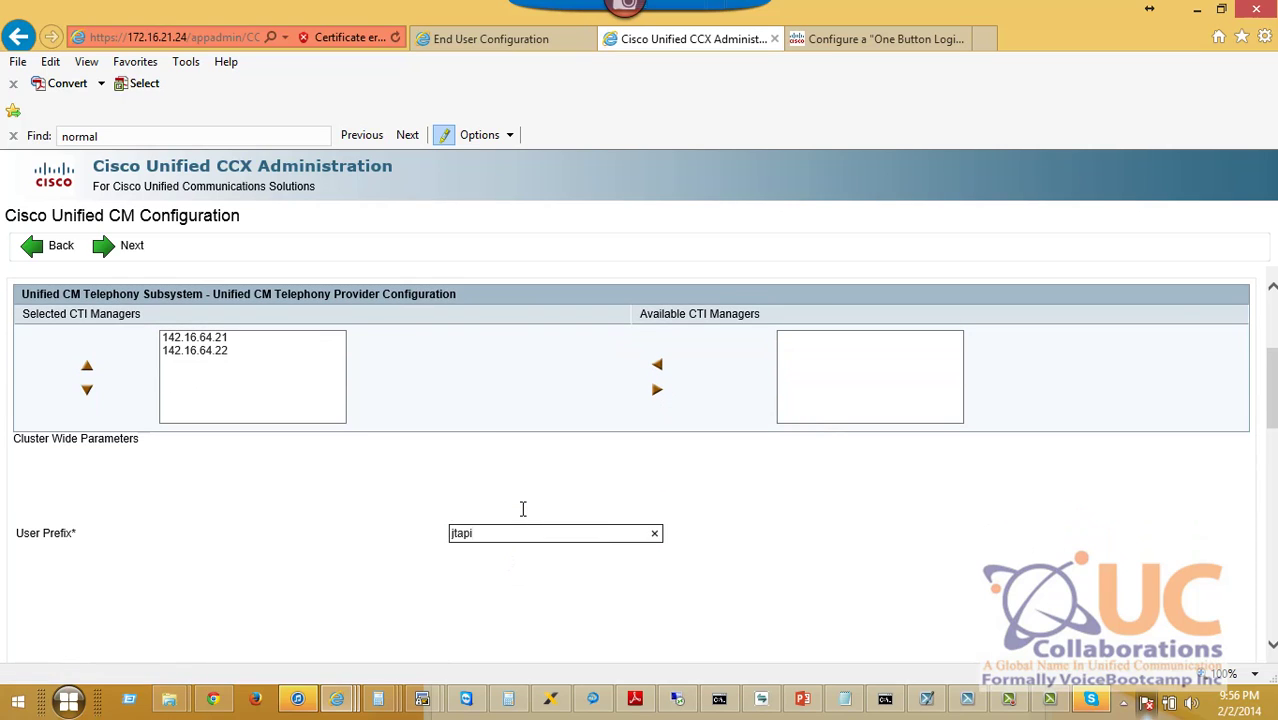
pyautogui.scroll(-3, 470, 450)
pyautogui.click(491, 521)
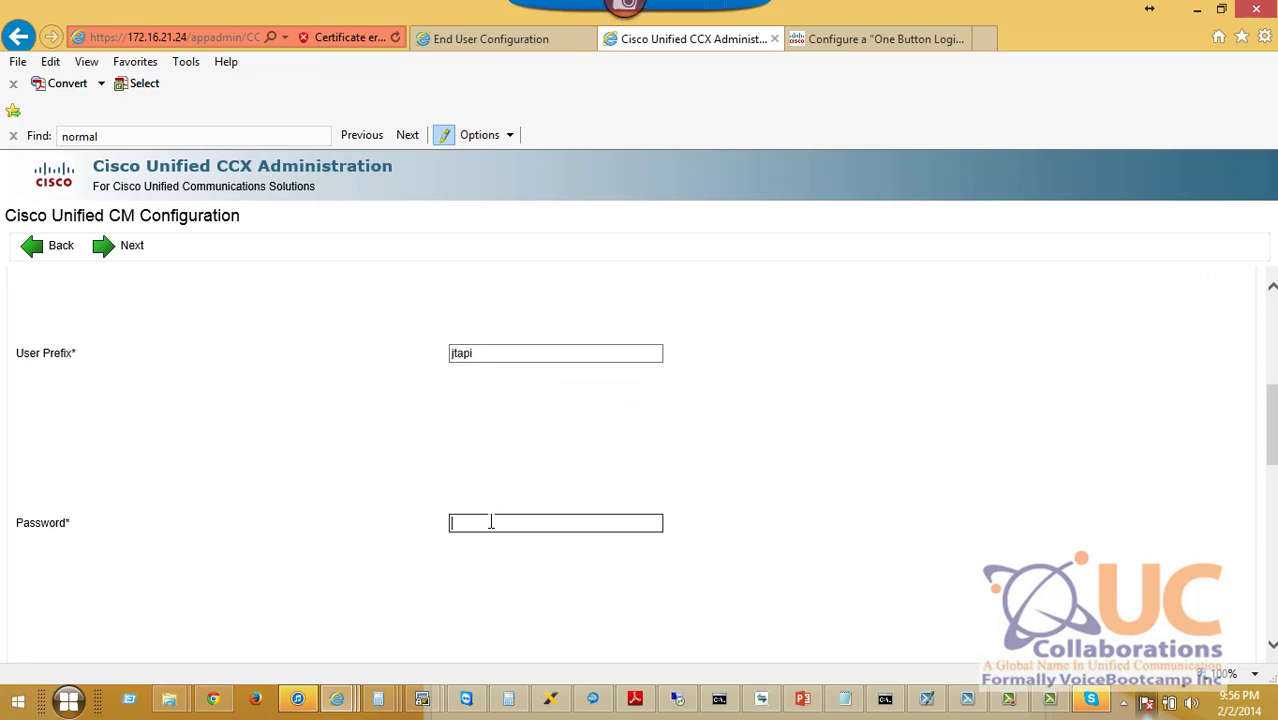
pyautogui.write('cisco')
pyautogui.press('Tab')
pyautogui.write('cisco')
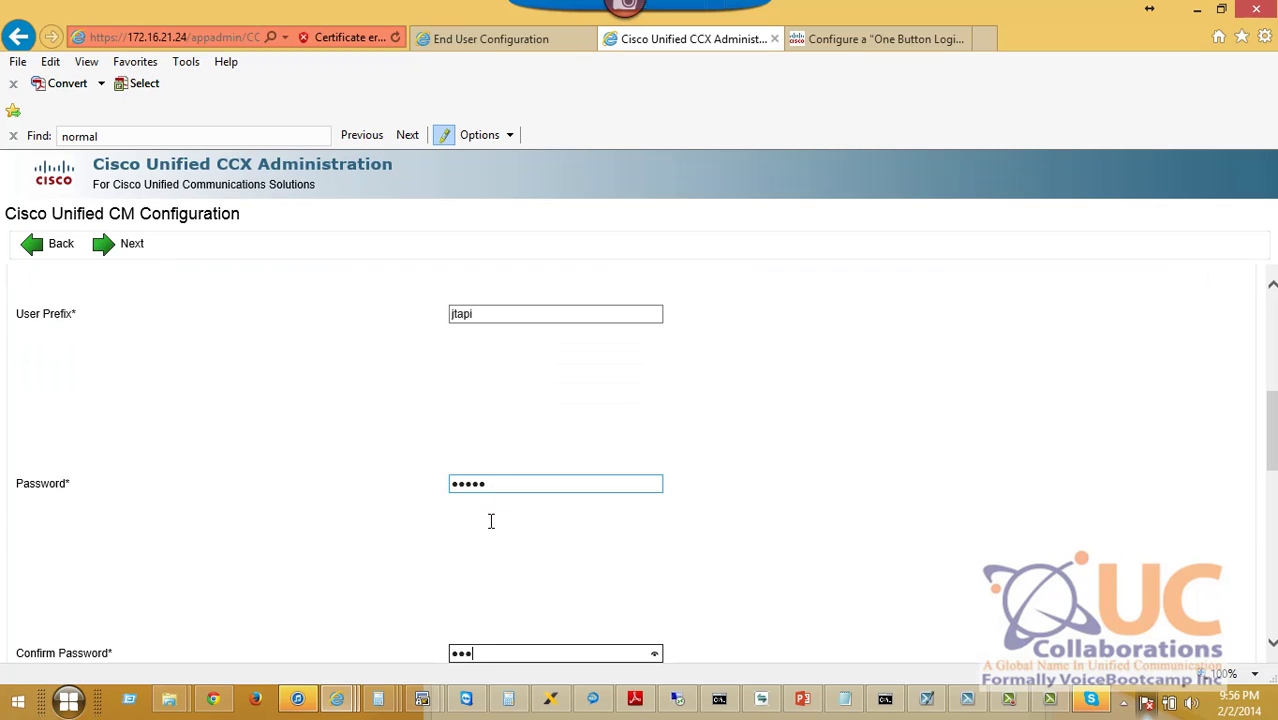
pyautogui.scroll(-7, 485, 480)
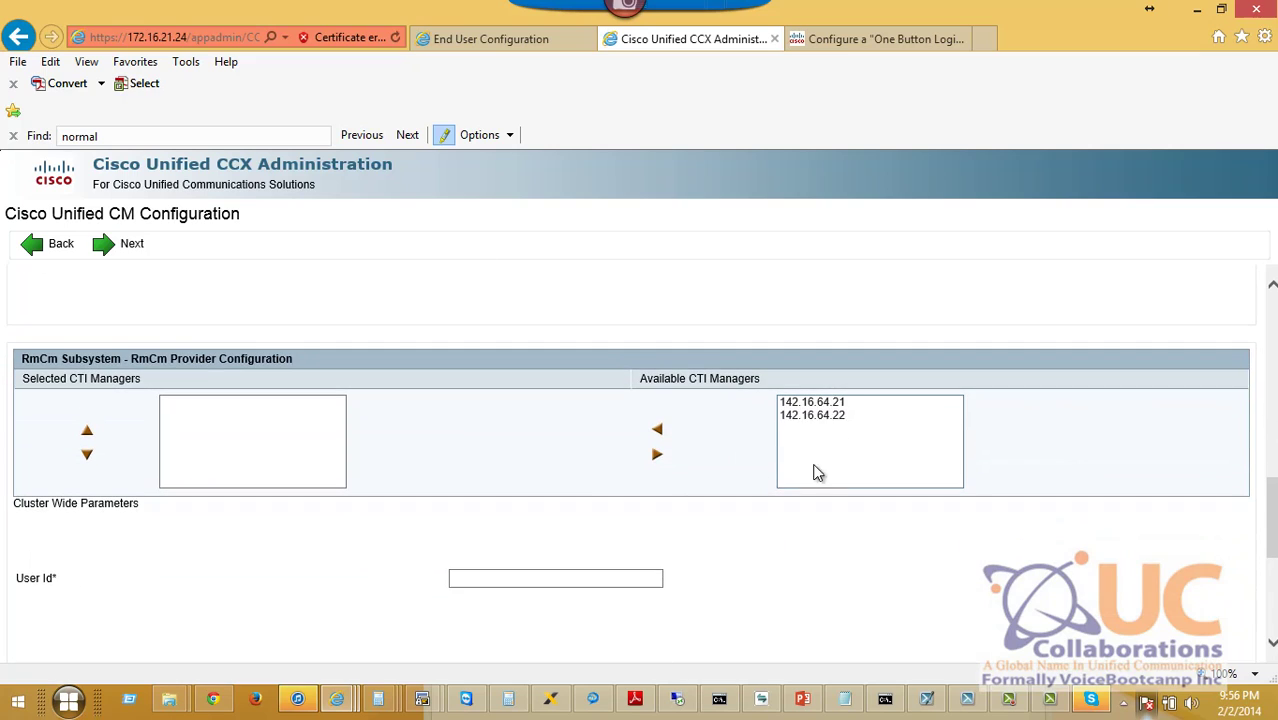
pyautogui.keyDown('shift'); pyautogui.click(835, 416); pyautogui.keyUp('shift')
pyautogui.click(657, 430)
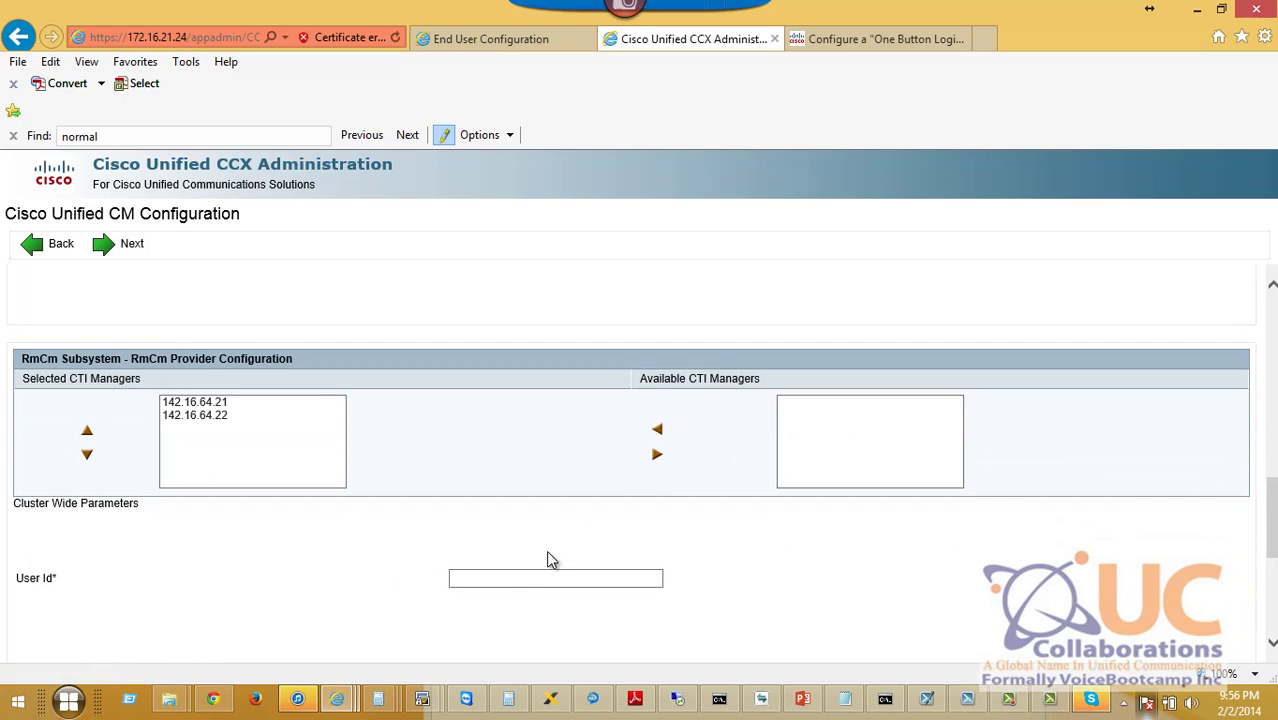
# Enter the RmCm user ID and its password, then submit the Unified CM configuration.
pyautogui.click(498, 580)
pyautogui.write('voiceboot')
pyautogui.press('BackSpace')
pyautogui.press('BackSpace')
pyautogui.press('BackSpace')
pyautogui.press('BackSpace')
pyautogui.press('BackSpace')
pyautogui.press('BackSpace')
pyautogui.press('BackSpace')
pyautogui.press('BackSpace')
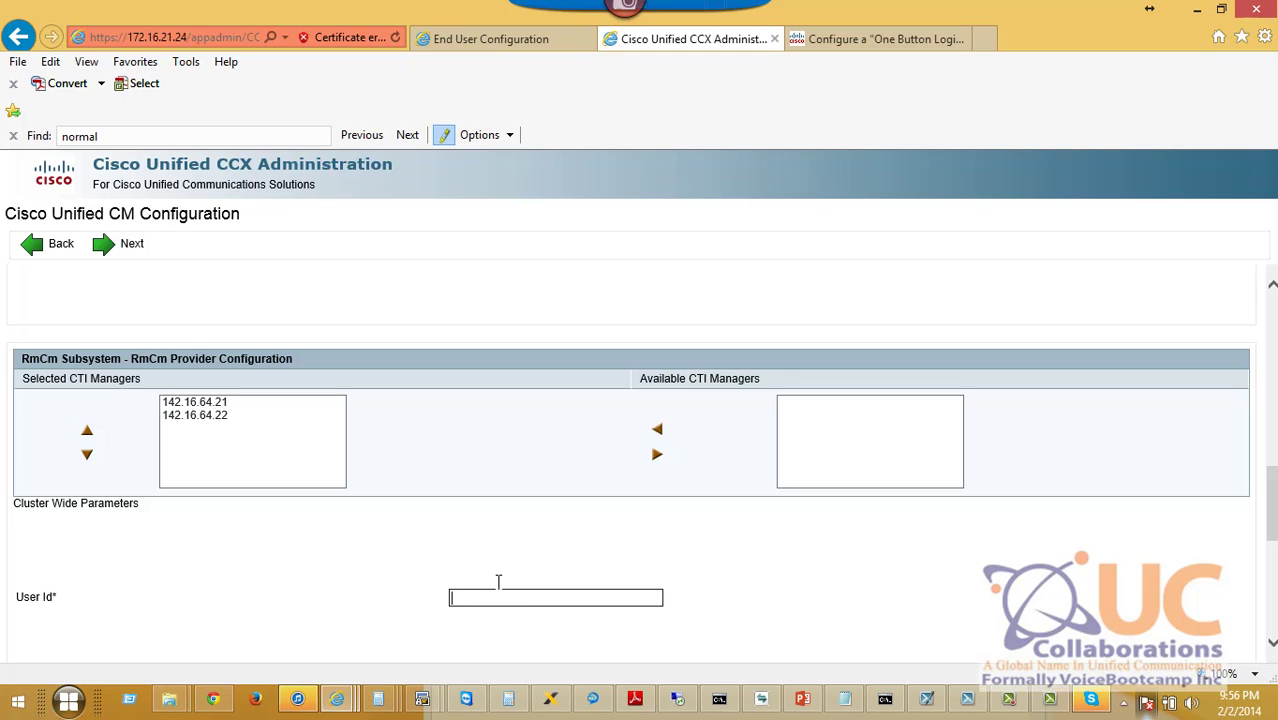
pyautogui.write('rm')
pyautogui.press('Tab')
pyautogui.write('cisco')
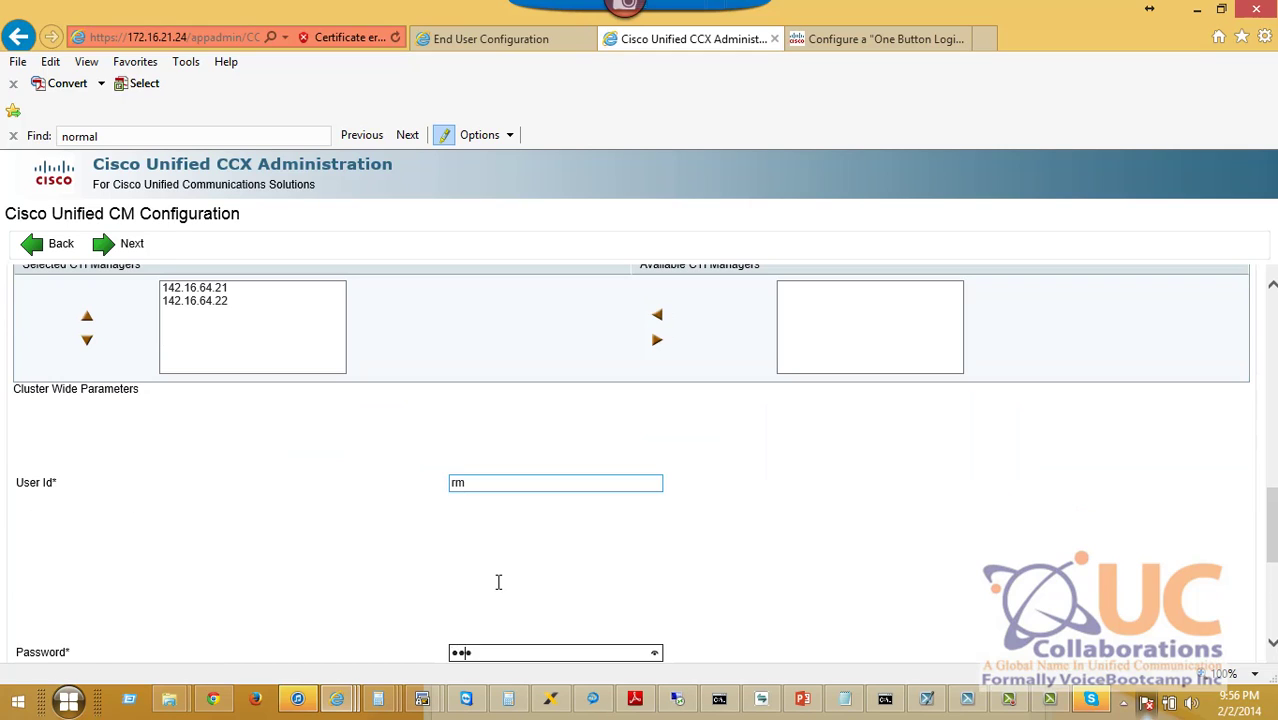
pyautogui.press('Tab')
pyautogui.write('cisco')
pyautogui.scroll(-2, 459, 445)
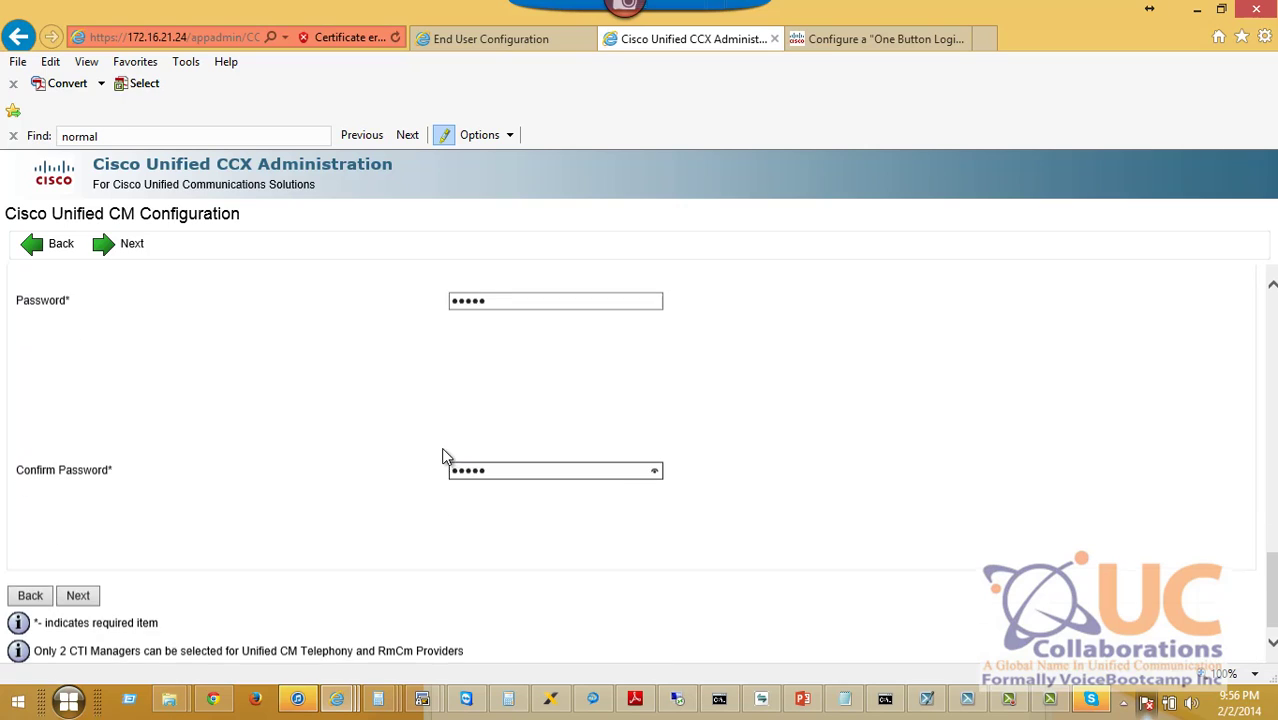
pyautogui.click(78, 596)
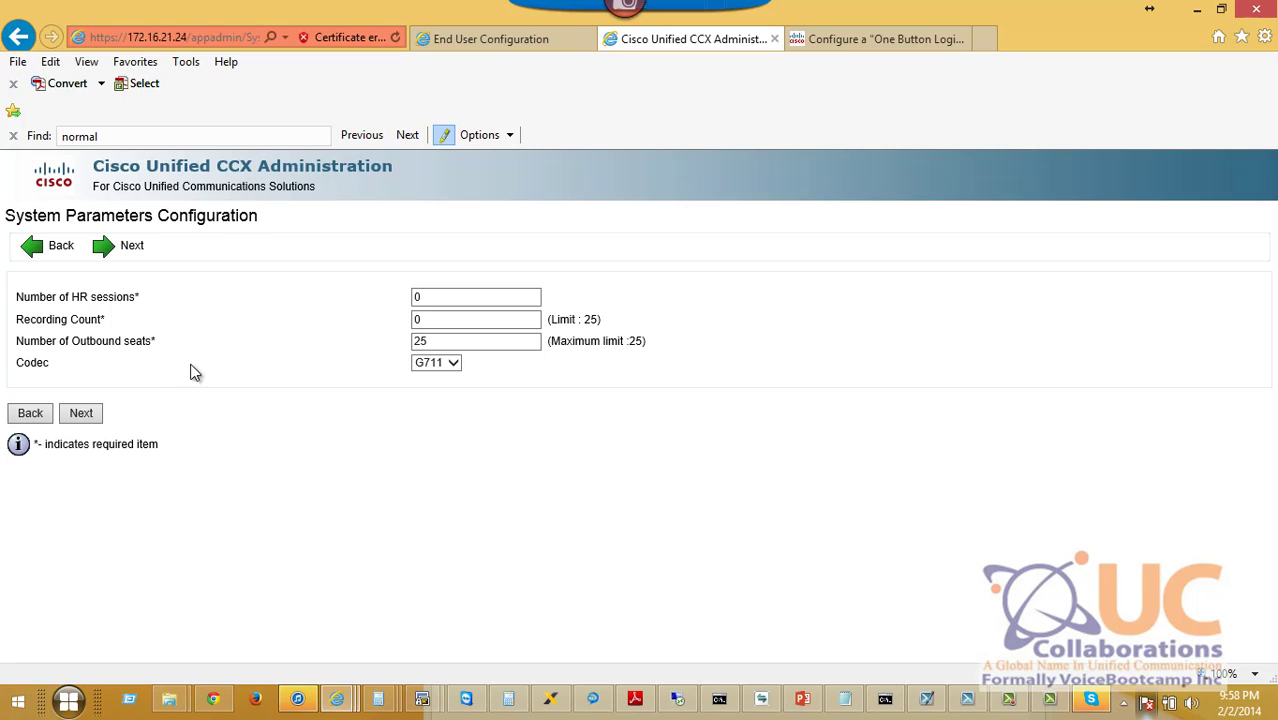
# Keep G711 as the codec and submit the system parameters.
pyautogui.click(445, 366)
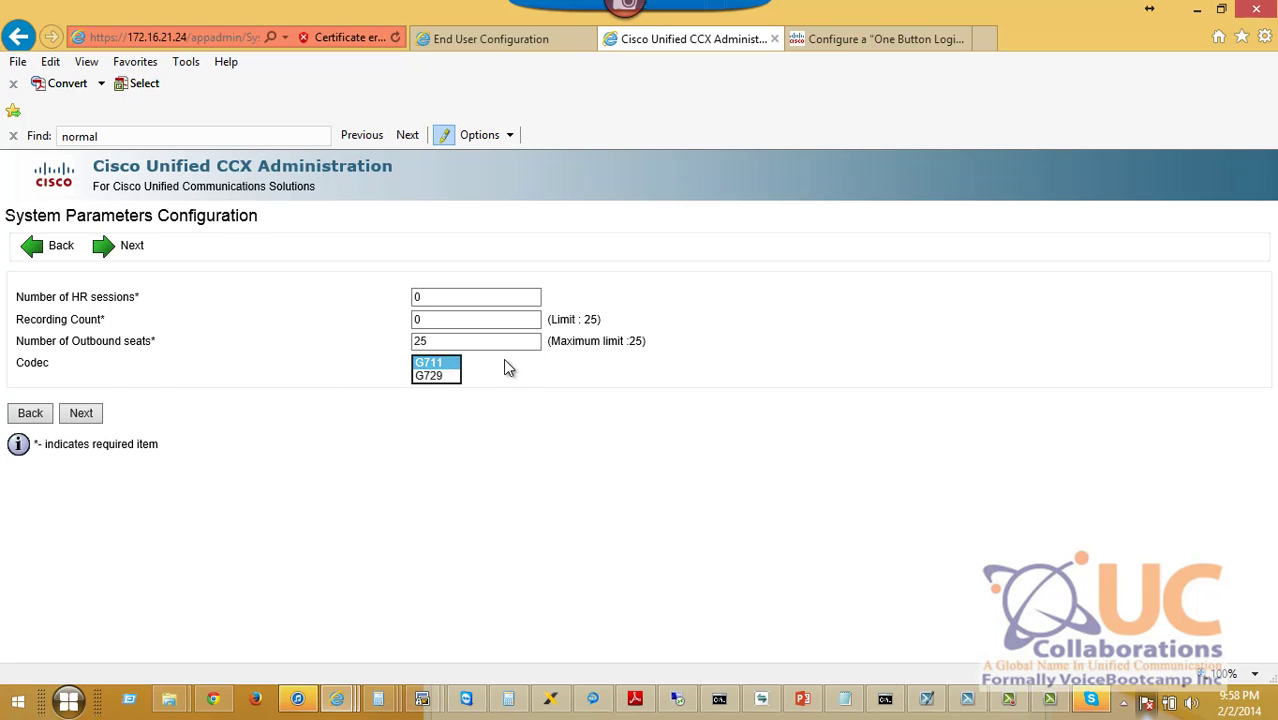
pyautogui.click(554, 362)
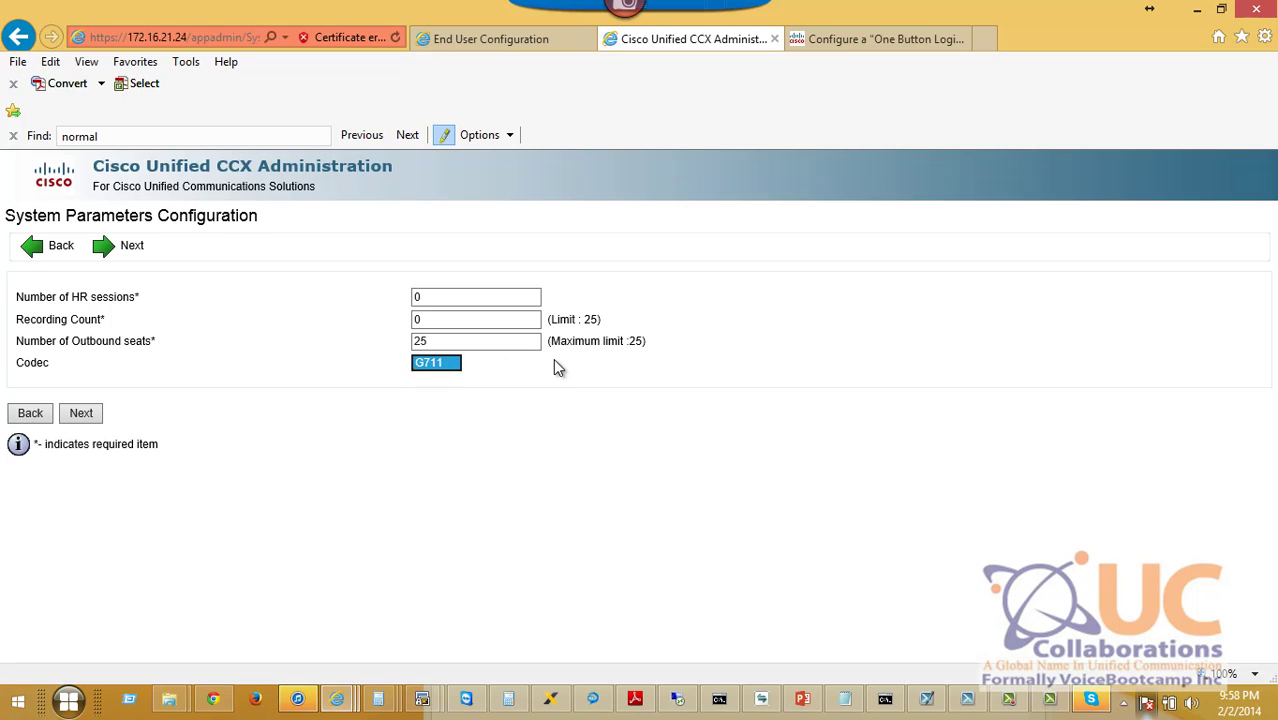
pyautogui.click(84, 418)
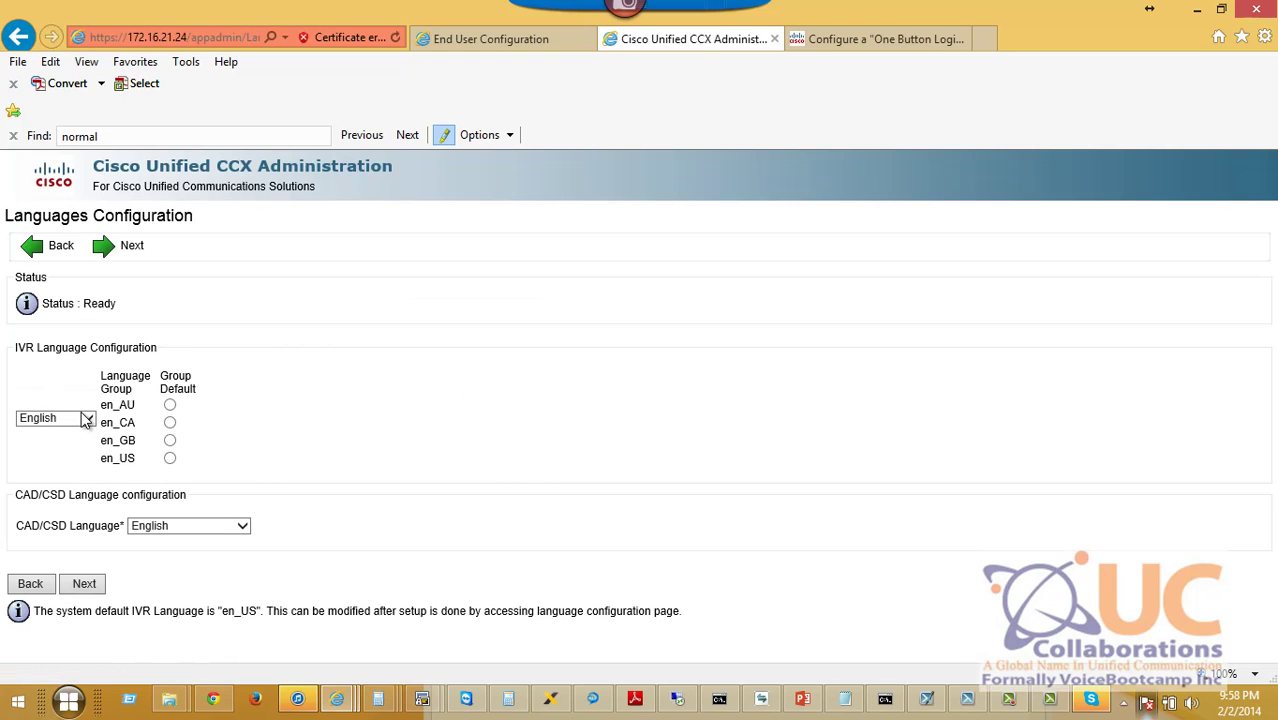
# Make en_US the default IVR language, acknowledge the desktop reminder, and select the CCX admin user.
pyautogui.click(170, 460)
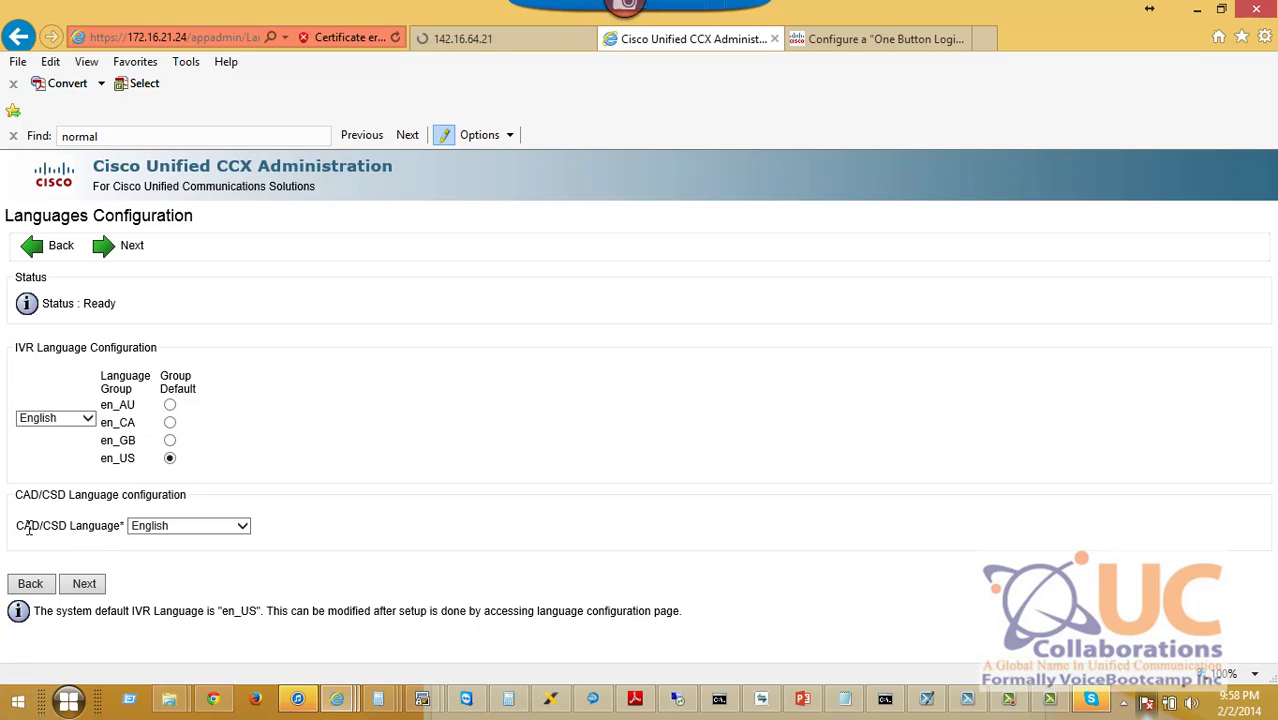
pyautogui.moveTo(21, 529); pyautogui.dragTo(62, 536)
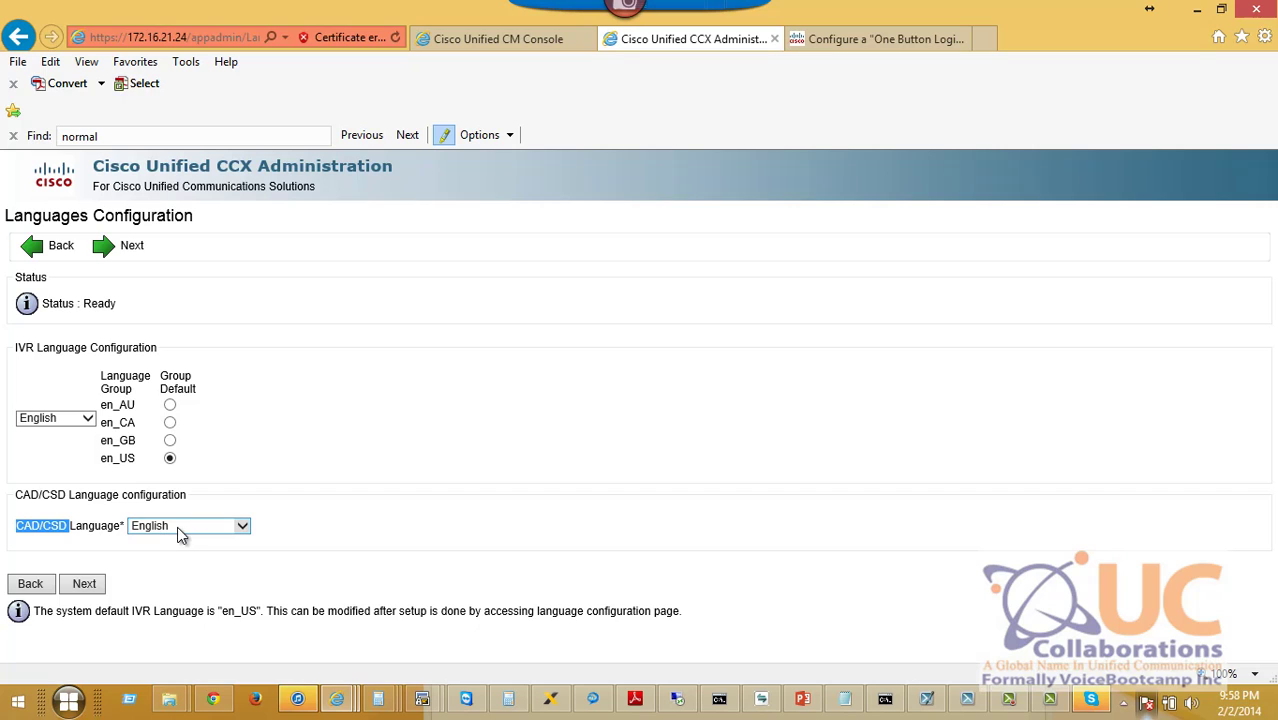
pyautogui.click(85, 584)
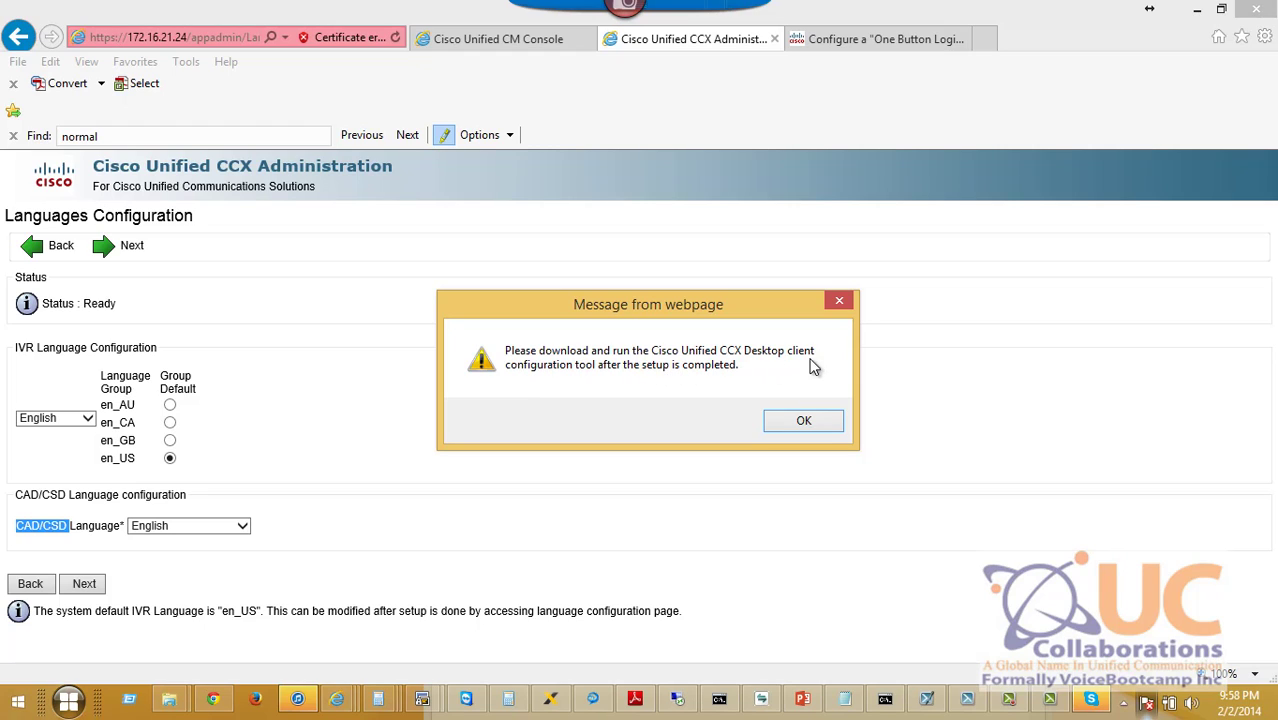
pyautogui.click(804, 422)
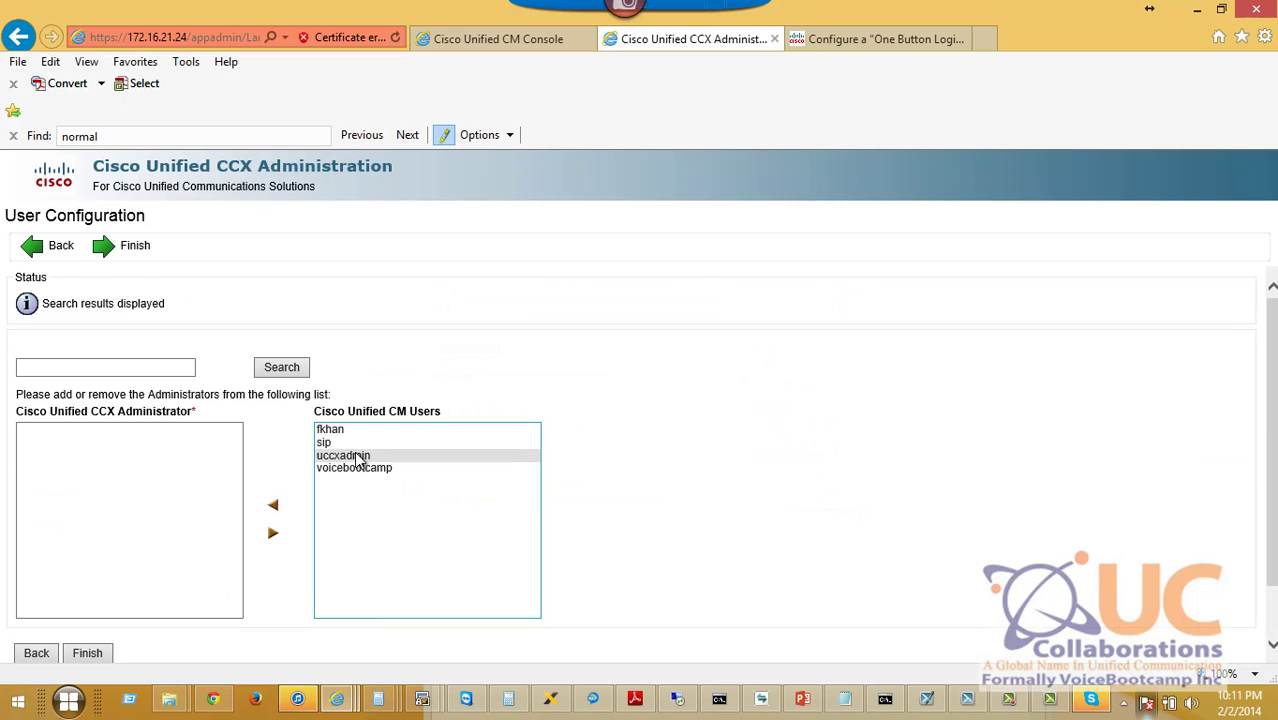
pyautogui.click(360, 456)
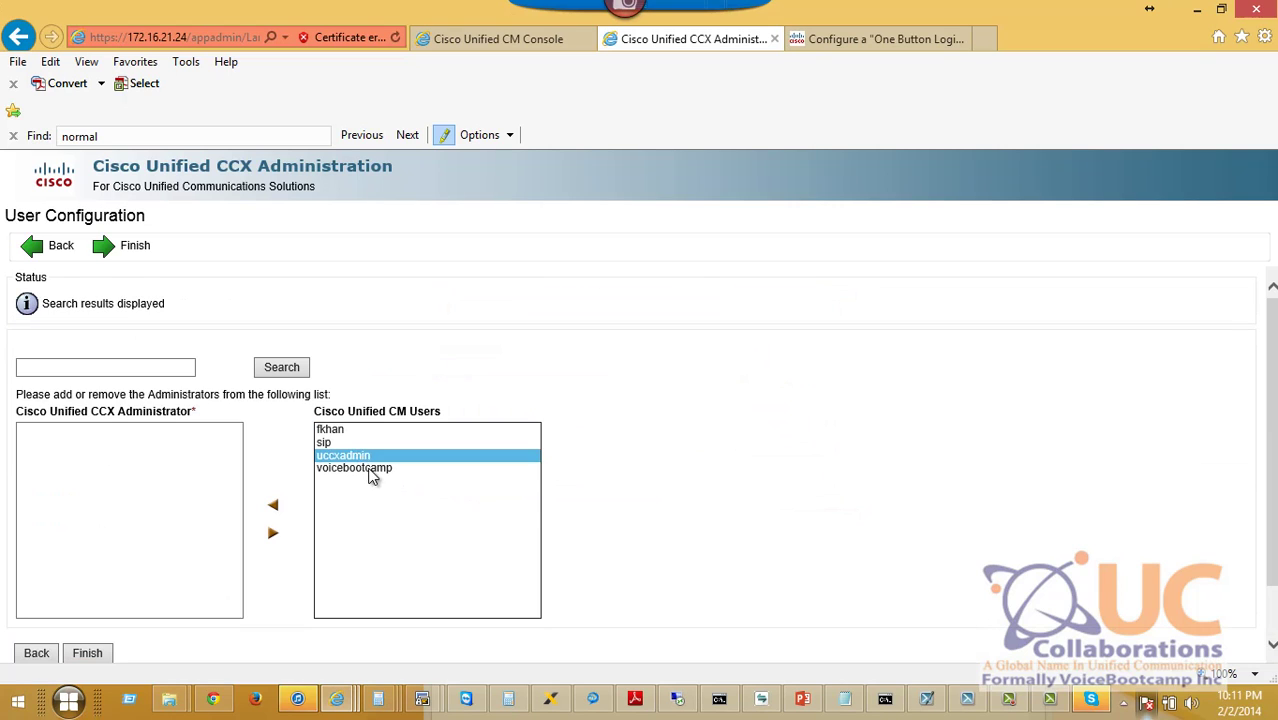
# Make the CCX admin user the administrator, finish setup, and load the server's root page by trimming the URL.
pyautogui.click(273, 505)
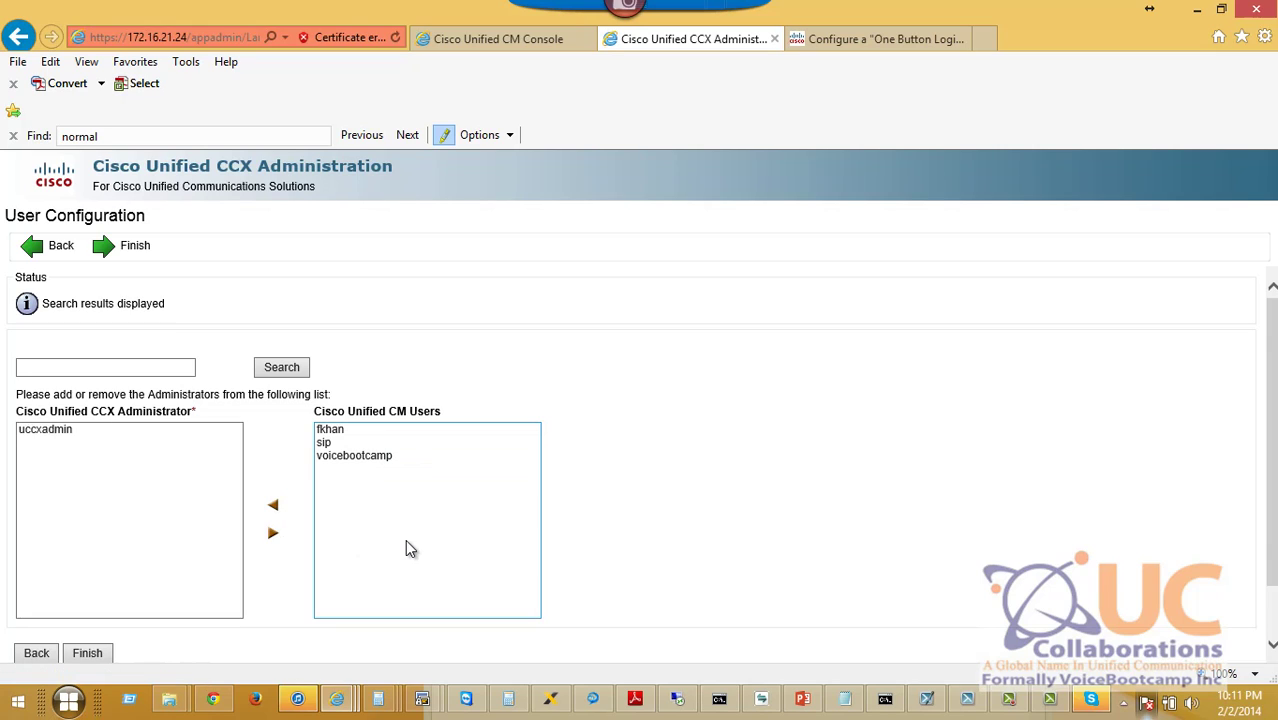
pyautogui.click(82, 656)
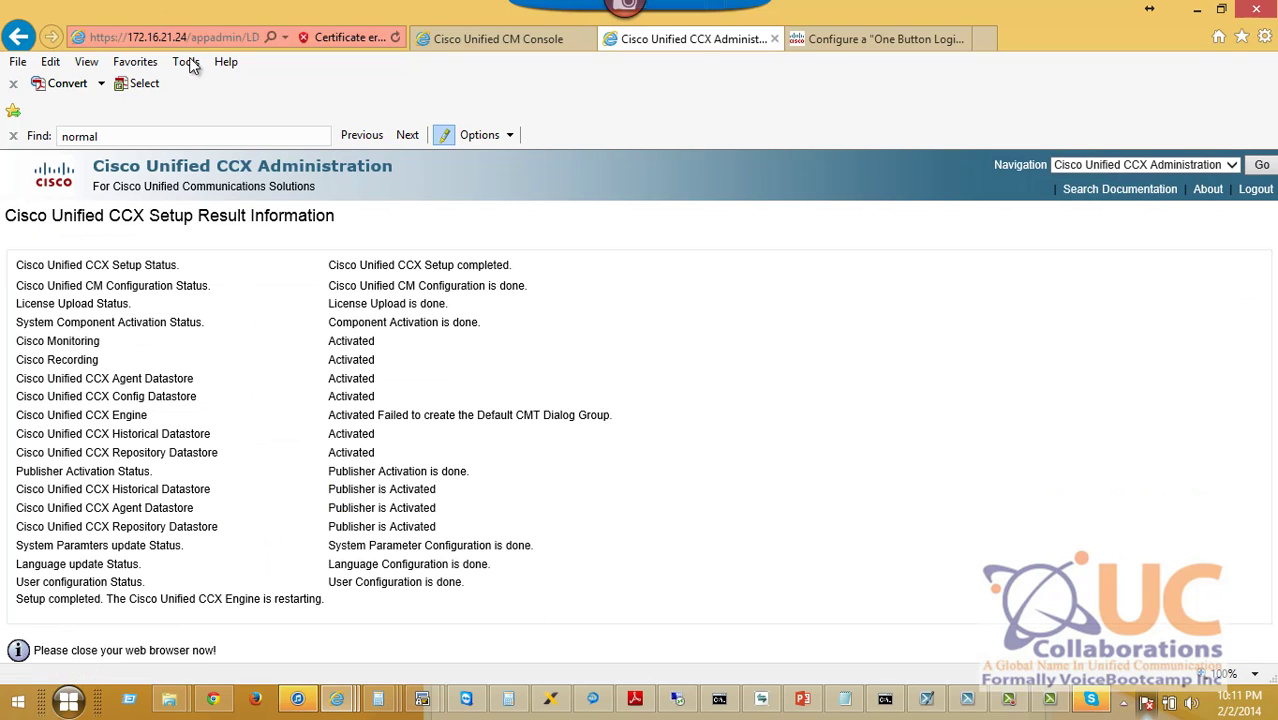
pyautogui.click(146, 36)
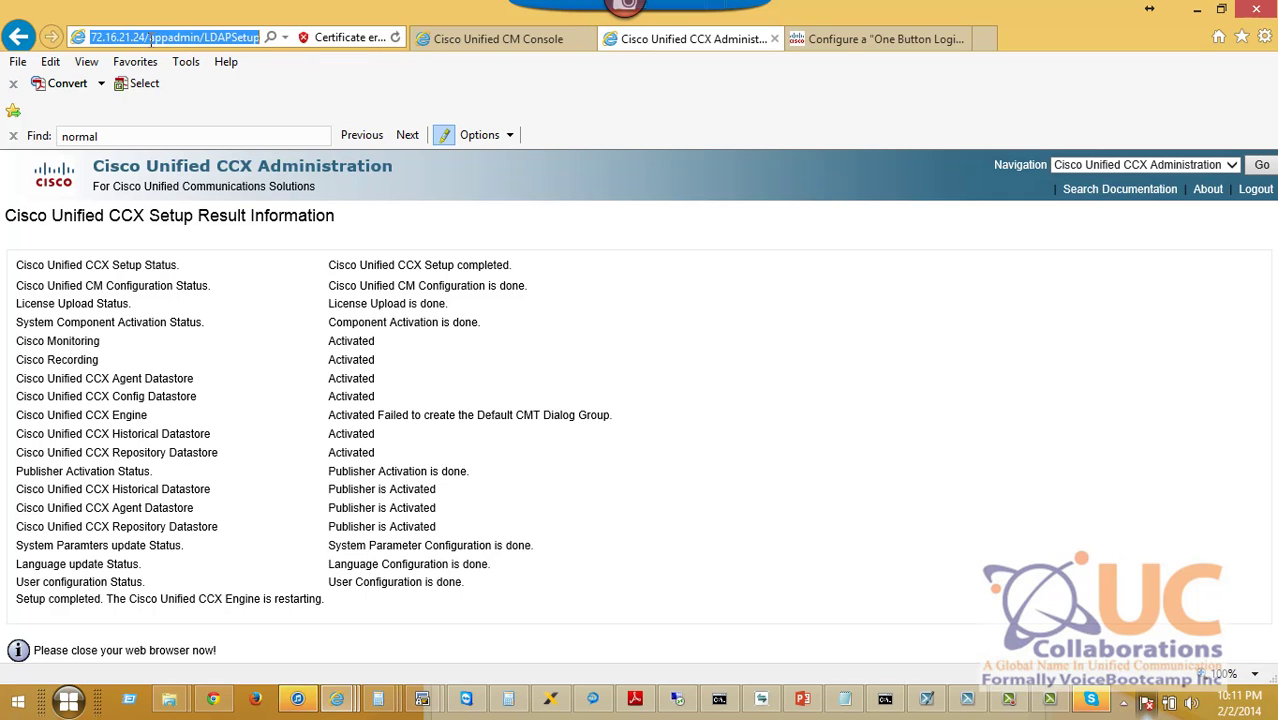
pyautogui.moveTo(150, 37); pyautogui.dragTo(600, 46)
pyautogui.press('BackSpace')
pyautogui.press('Return')
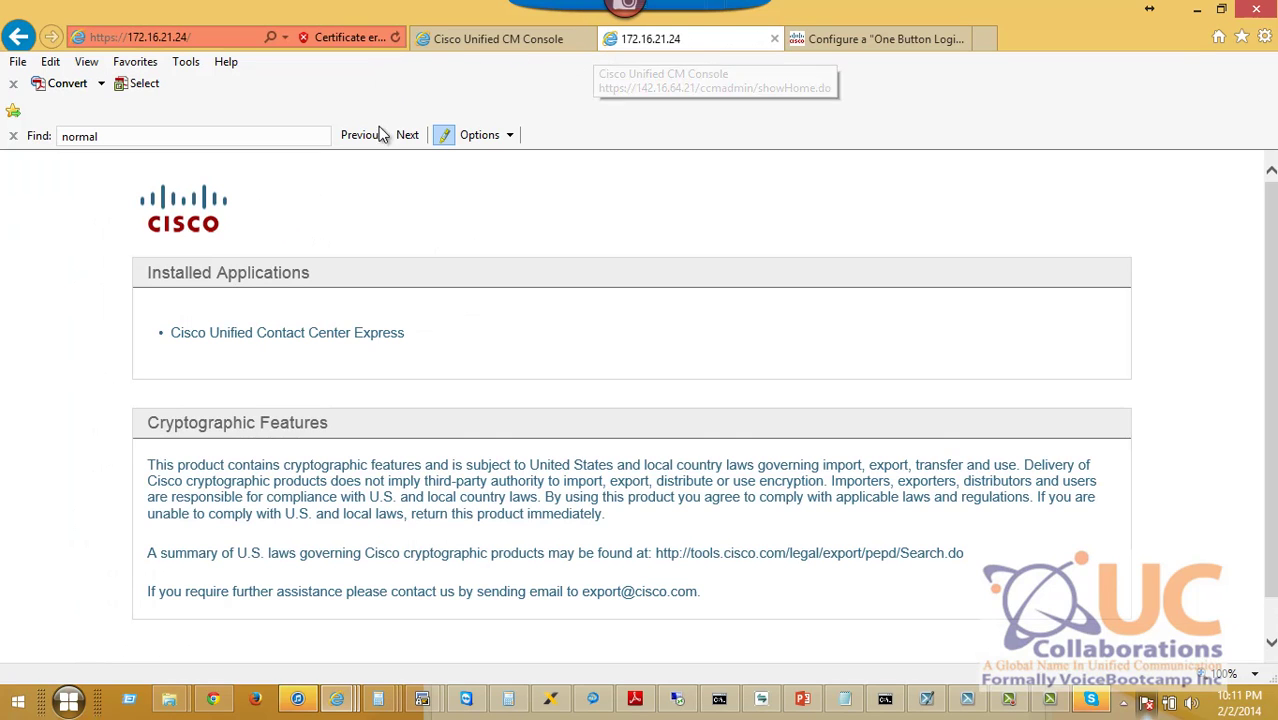
# Open Cisco Unified Contact Center Express and log in as uccxadmin, declining to save the password.
pyautogui.click(337, 336)
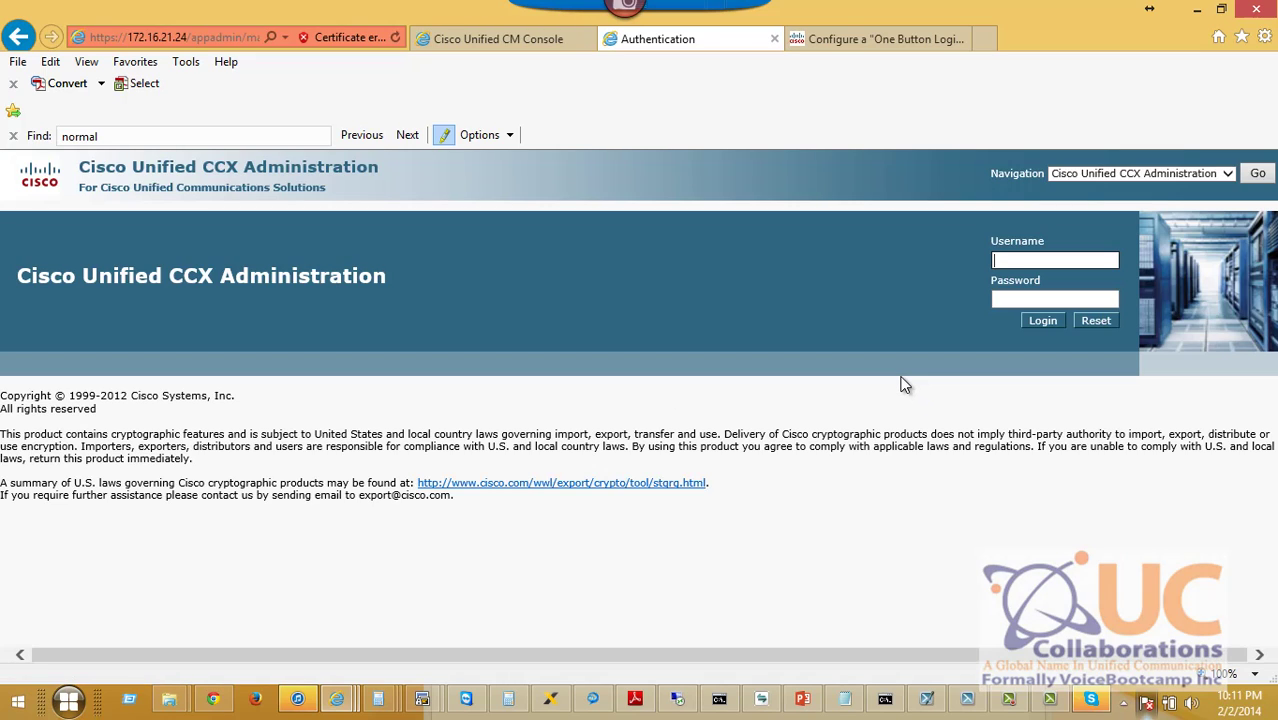
pyautogui.write('uccxadmin')
pyautogui.press('Tab')
pyautogui.write('•••••••••••••')
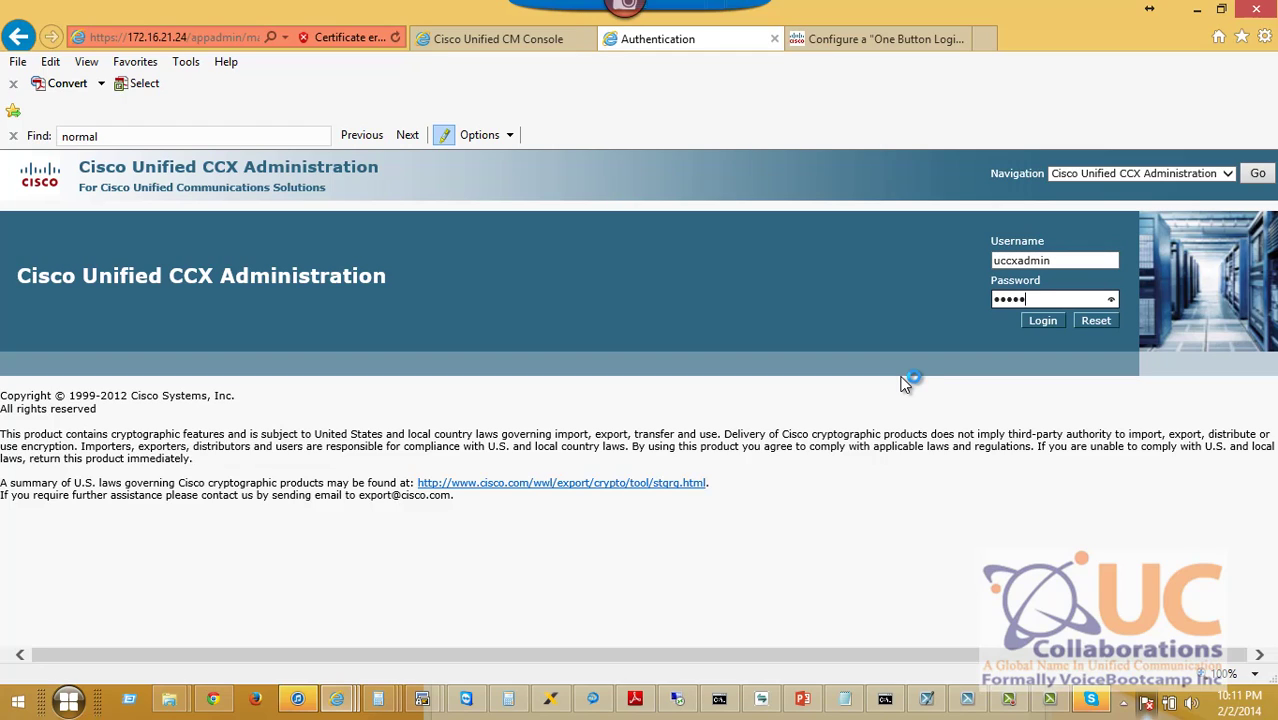
pyautogui.click(1045, 321)
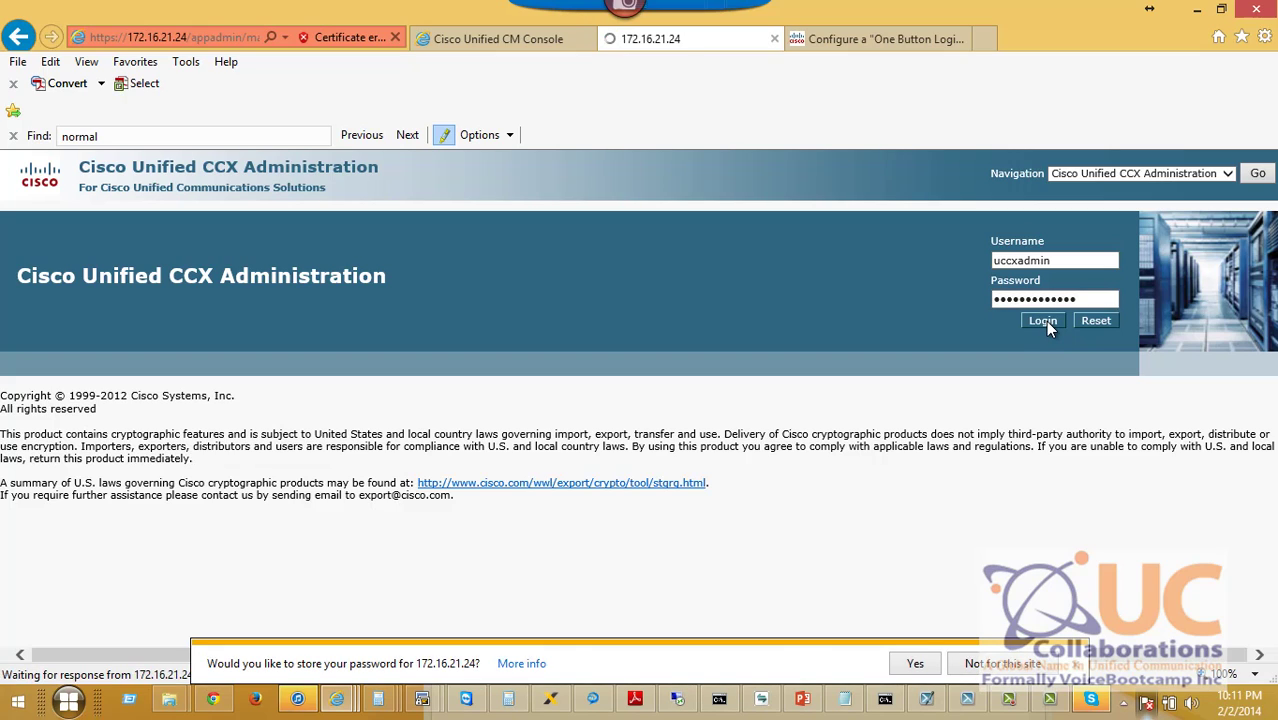
pyautogui.click(962, 663)
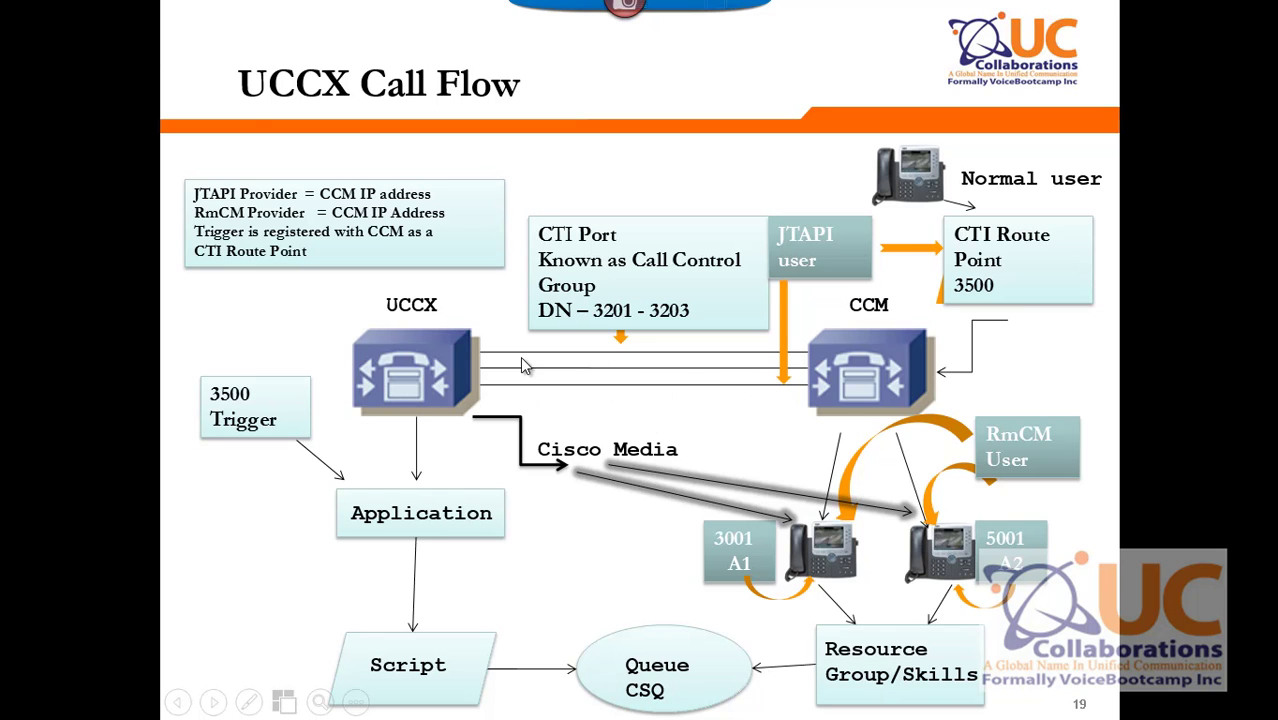
# On the Define Telephony Subsystem slide, ink Subsystems, Cisco Unified CM Telephony and Call Control Group in red.
pyautogui.click(757, 380)
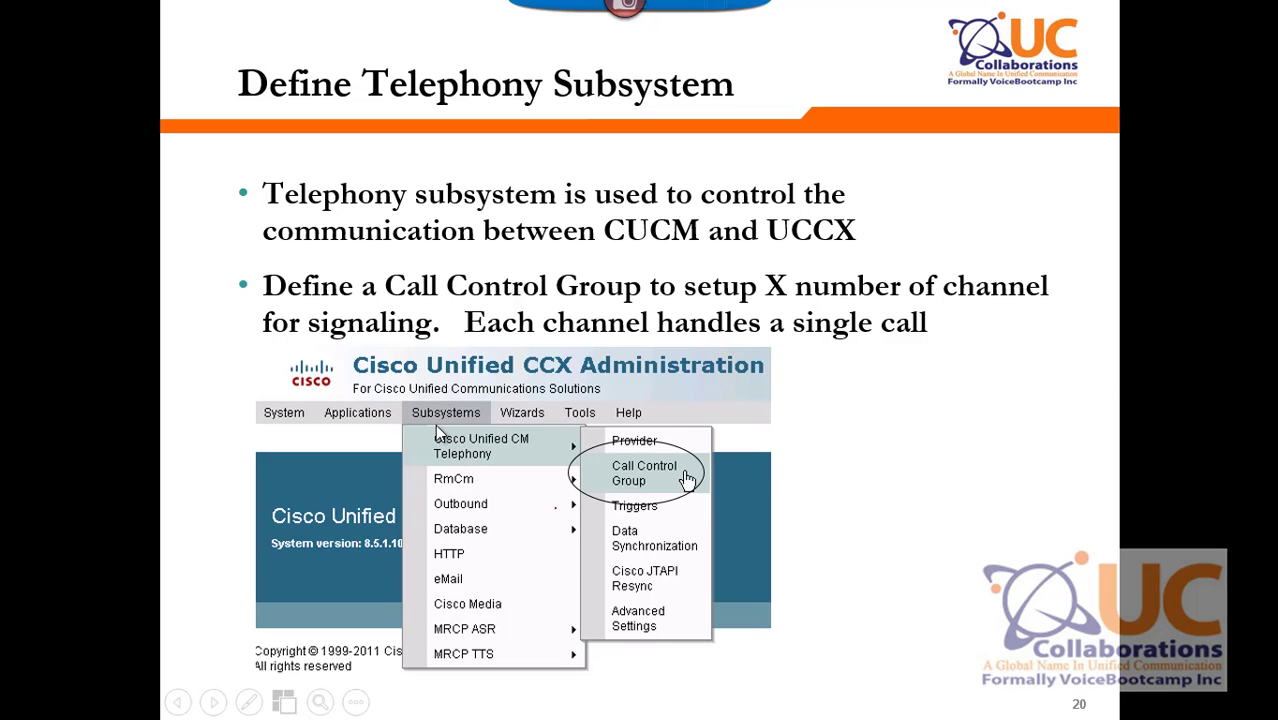
pyautogui.rightClick(760, 354)
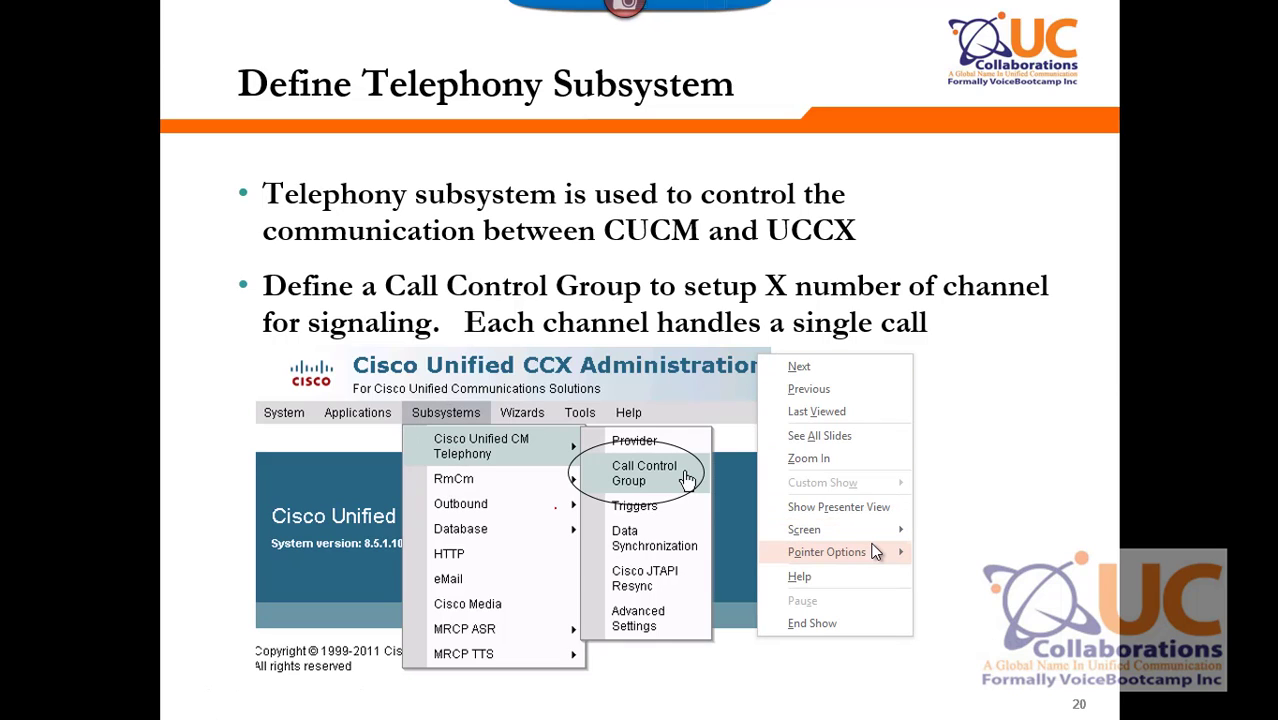
pyautogui.moveTo(876, 552)
pyautogui.click(985, 549)
pyautogui.moveTo(470, 405)
pyautogui.mouseDown()
pyautogui.moveTo(381, 396)
pyautogui.moveTo(485, 398)
pyautogui.mouseUp()
pyautogui.moveTo(543, 434)
pyautogui.mouseDown()
pyautogui.moveTo(438, 446)
pyautogui.moveTo(530, 440)
pyautogui.mouseUp()
pyautogui.moveTo(686, 465)
pyautogui.mouseDown()
pyautogui.moveTo(596, 486)
pyautogui.moveTo(712, 464)
pyautogui.mouseUp()
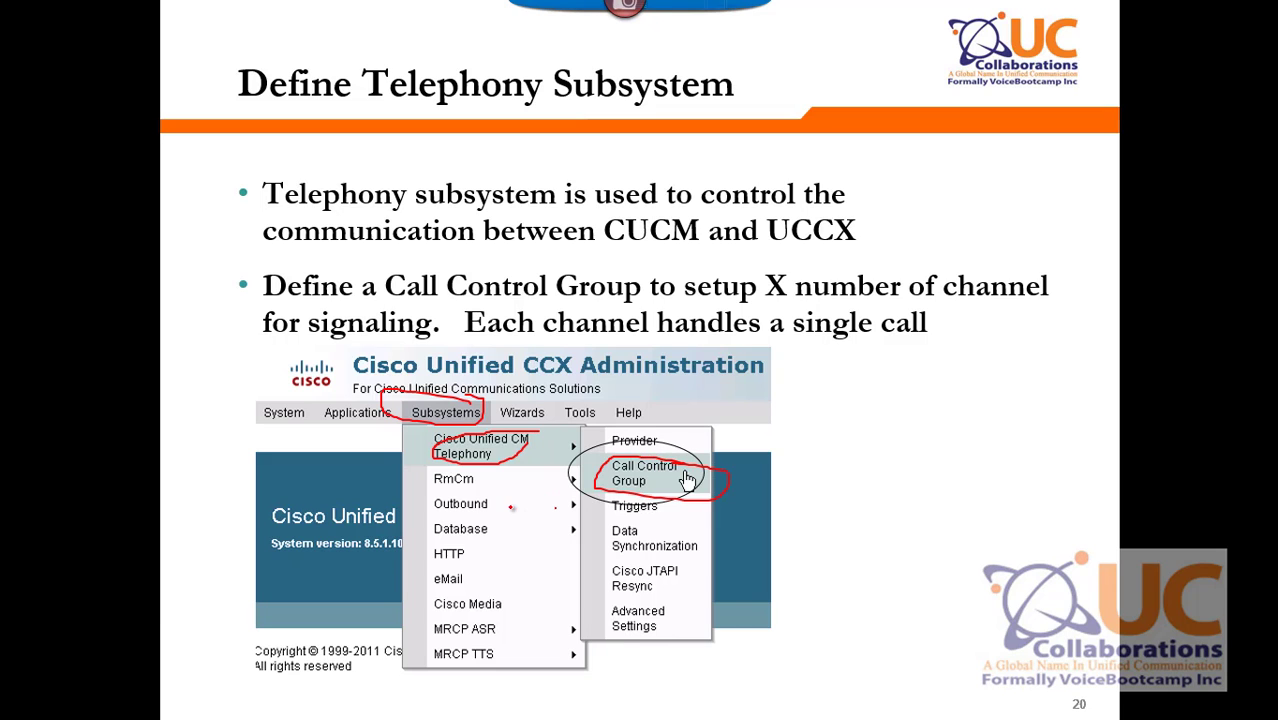
# Leave the slideshow and bring up previews of the open browser windows.
pyautogui.hotkey('alt', 'Tab')
pyautogui.click(297, 699)
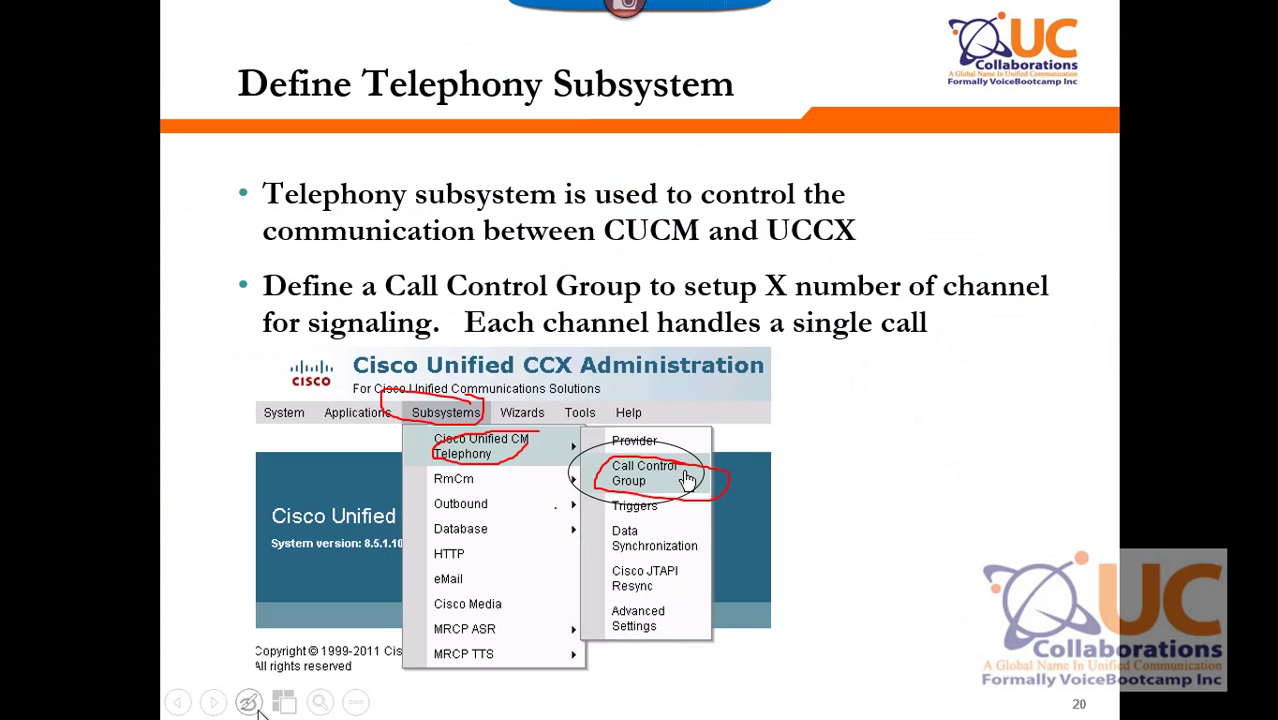
pyautogui.click(68, 699)
pyautogui.click(337, 699)
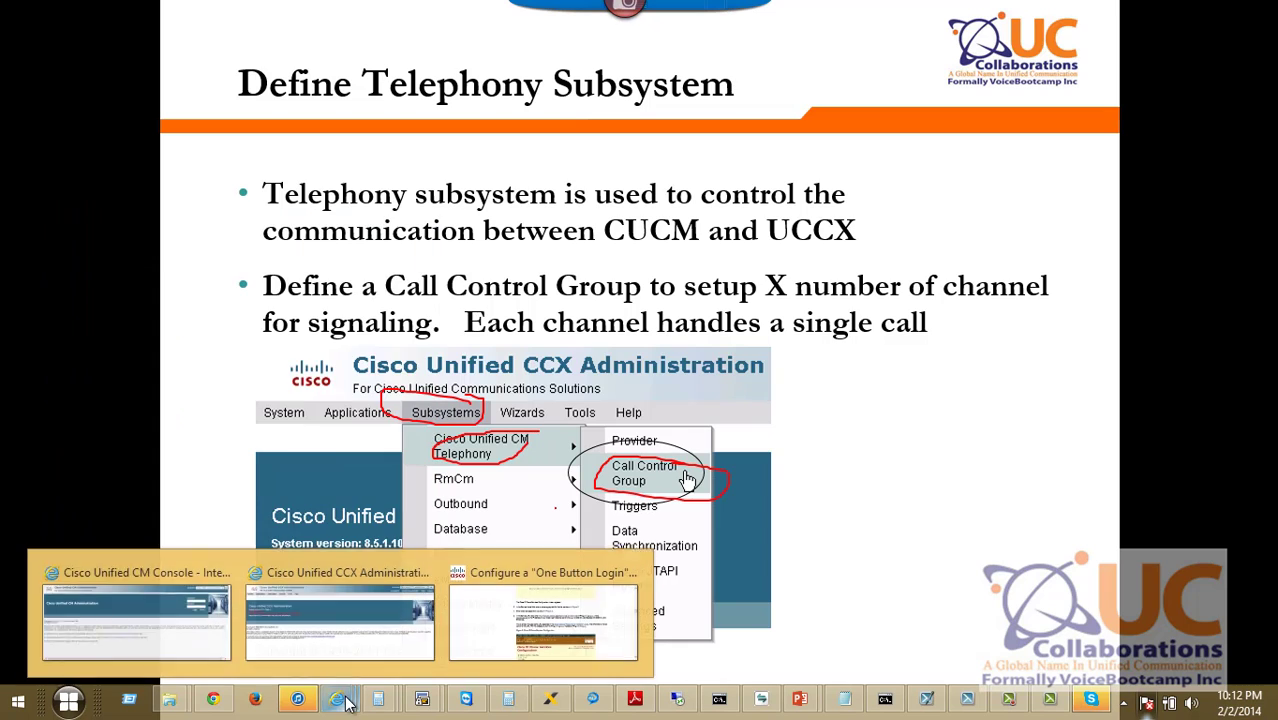
# Sign in to Cisco Unified CM Administration with the administrator account.
pyautogui.click(195, 646)
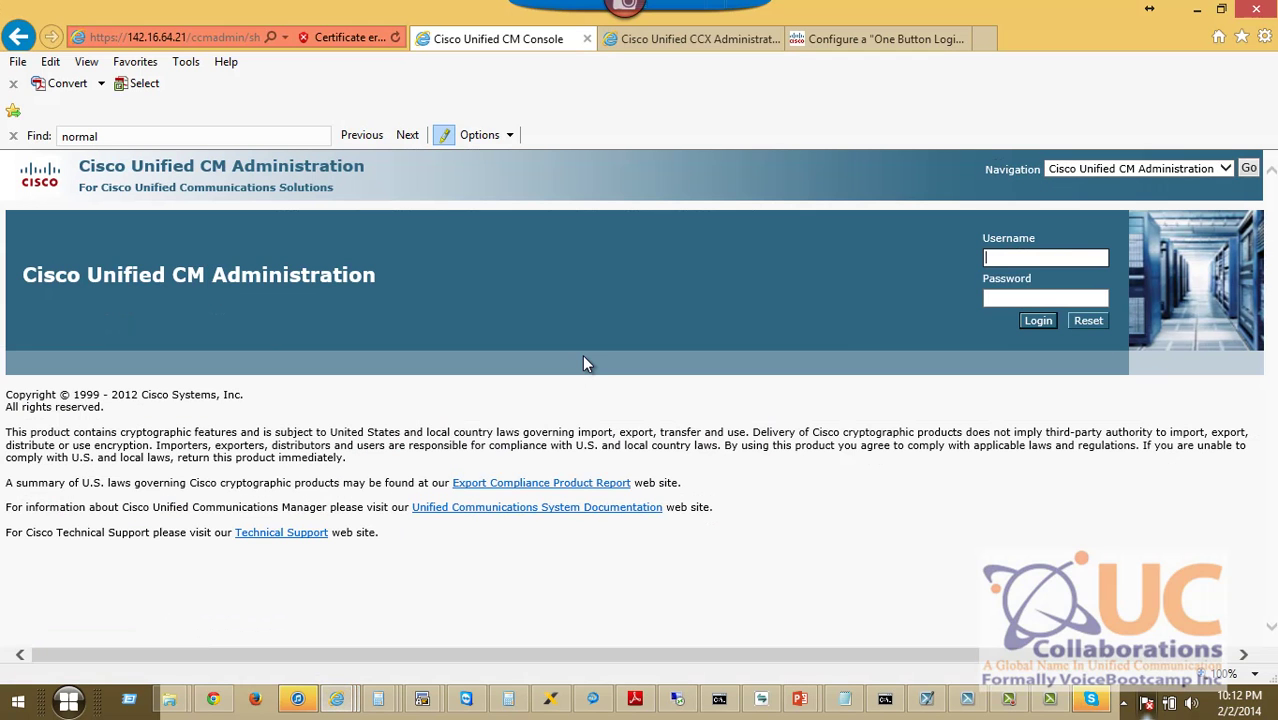
pyautogui.write('administrator')
pyautogui.press('Tab')
pyautogui.write('•••')
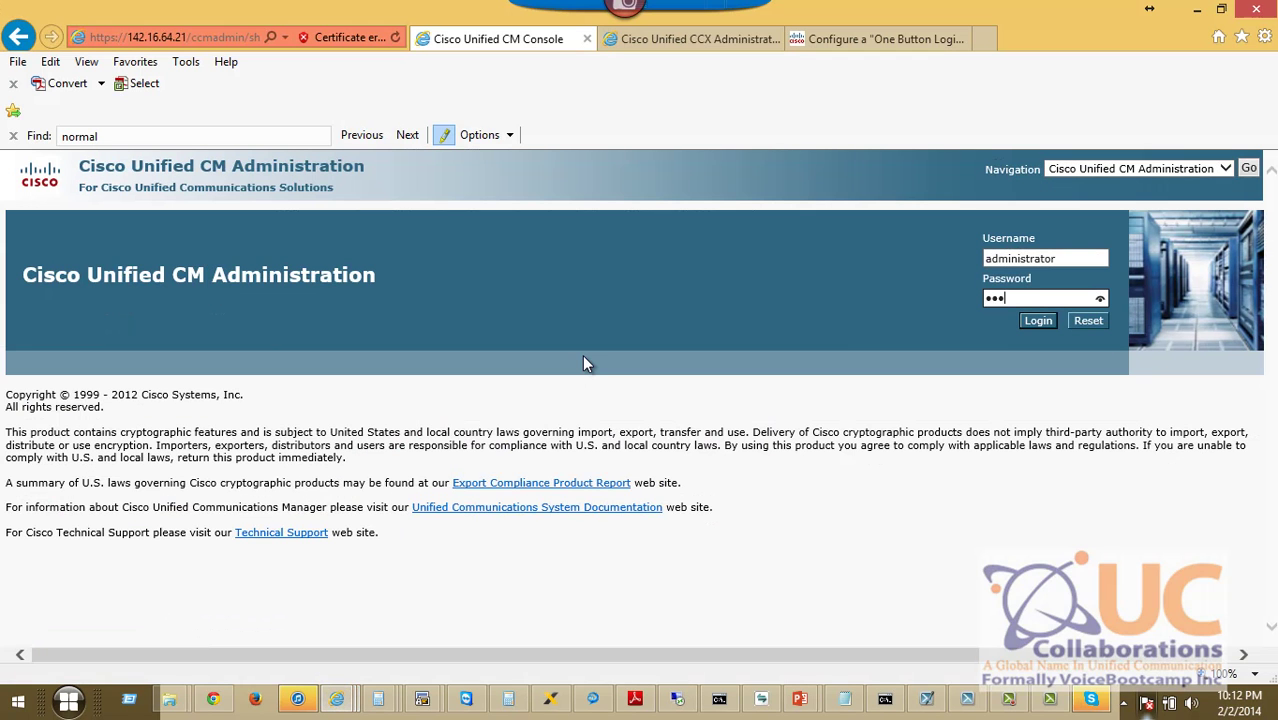
pyautogui.write('••••••••••')
pyautogui.press('Return')
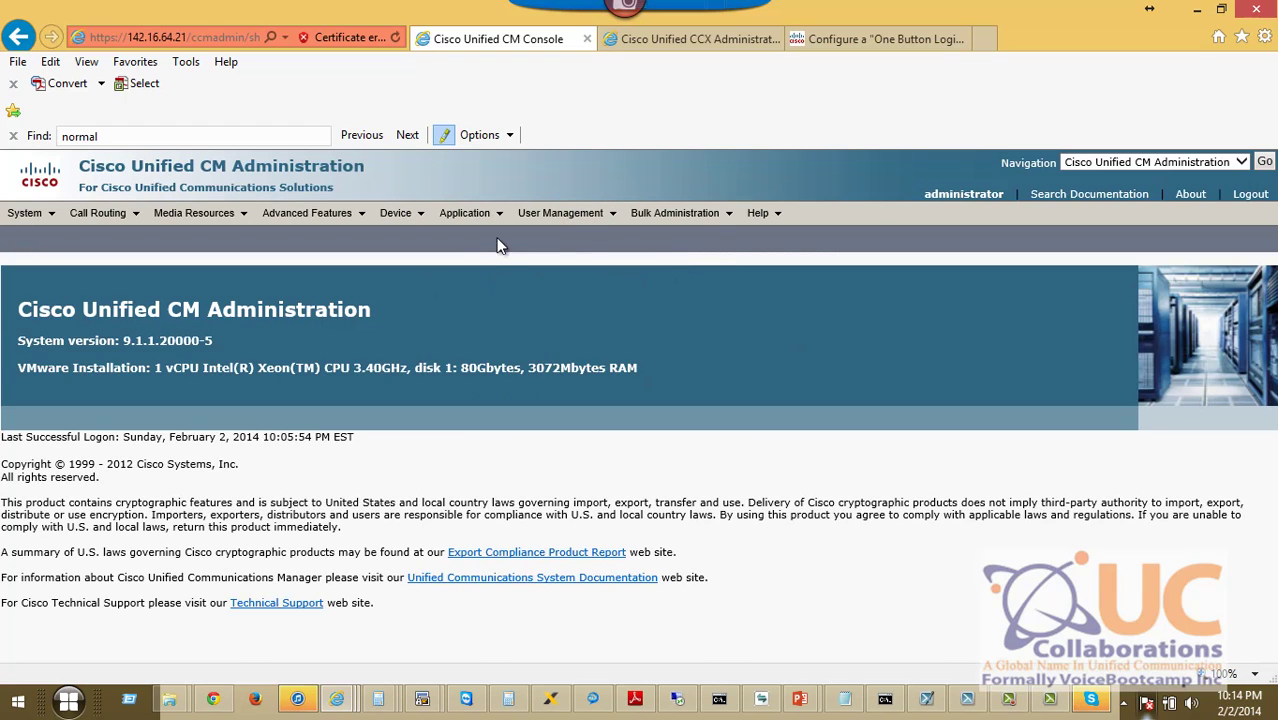
# List all 12 application users and open the RmCm user.
pyautogui.moveTo(470, 213)
pyautogui.moveTo(548, 222)
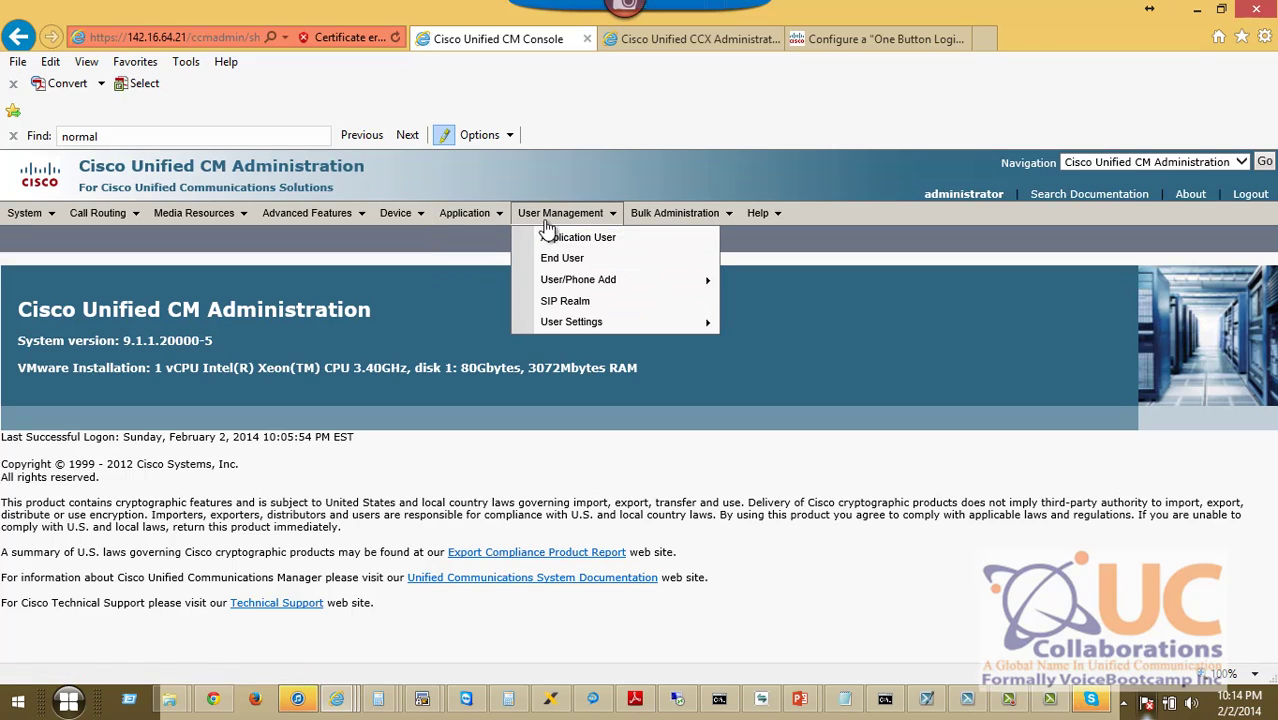
pyautogui.click(563, 243)
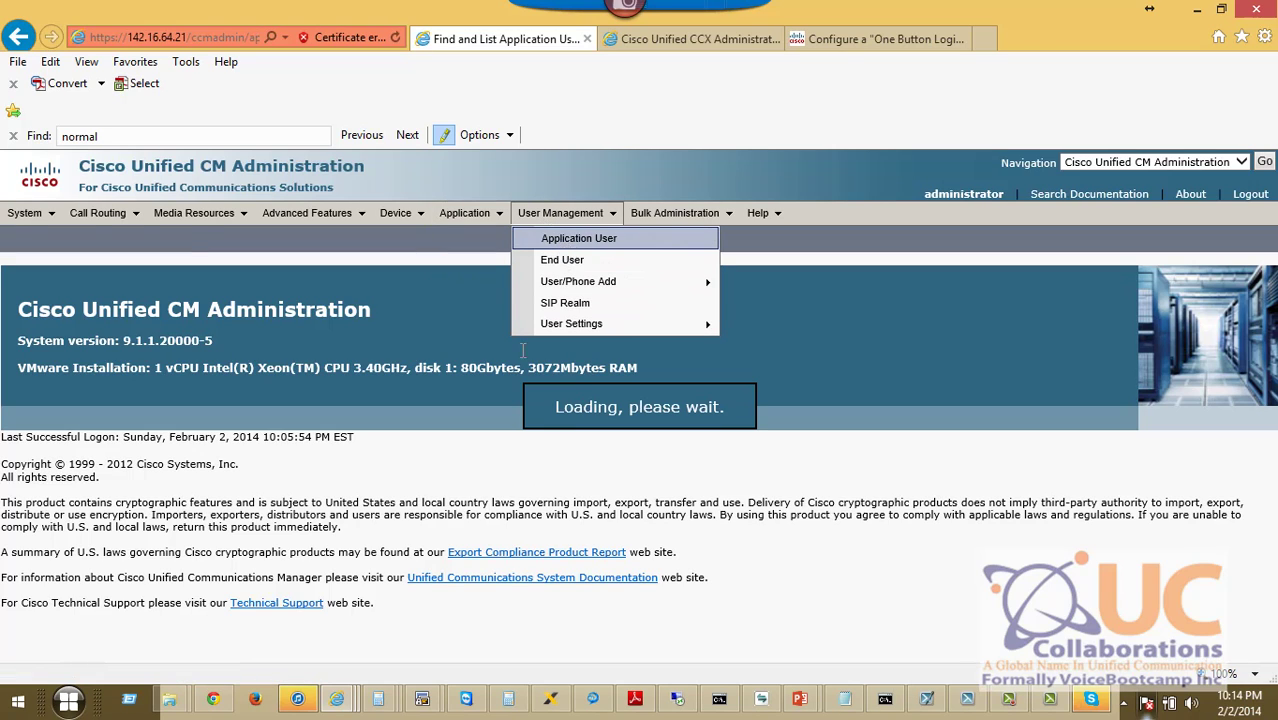
pyautogui.click(436, 339)
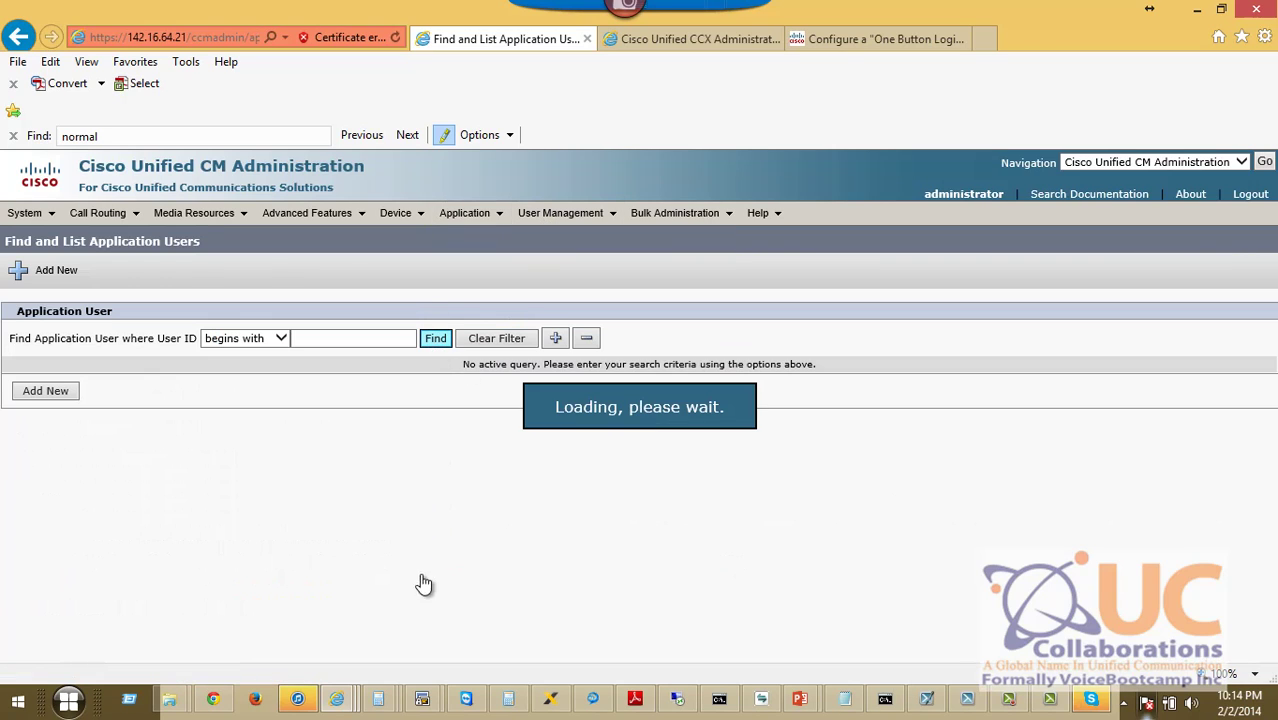
pyautogui.moveTo(256, 650); pyautogui.dragTo(218, 650)
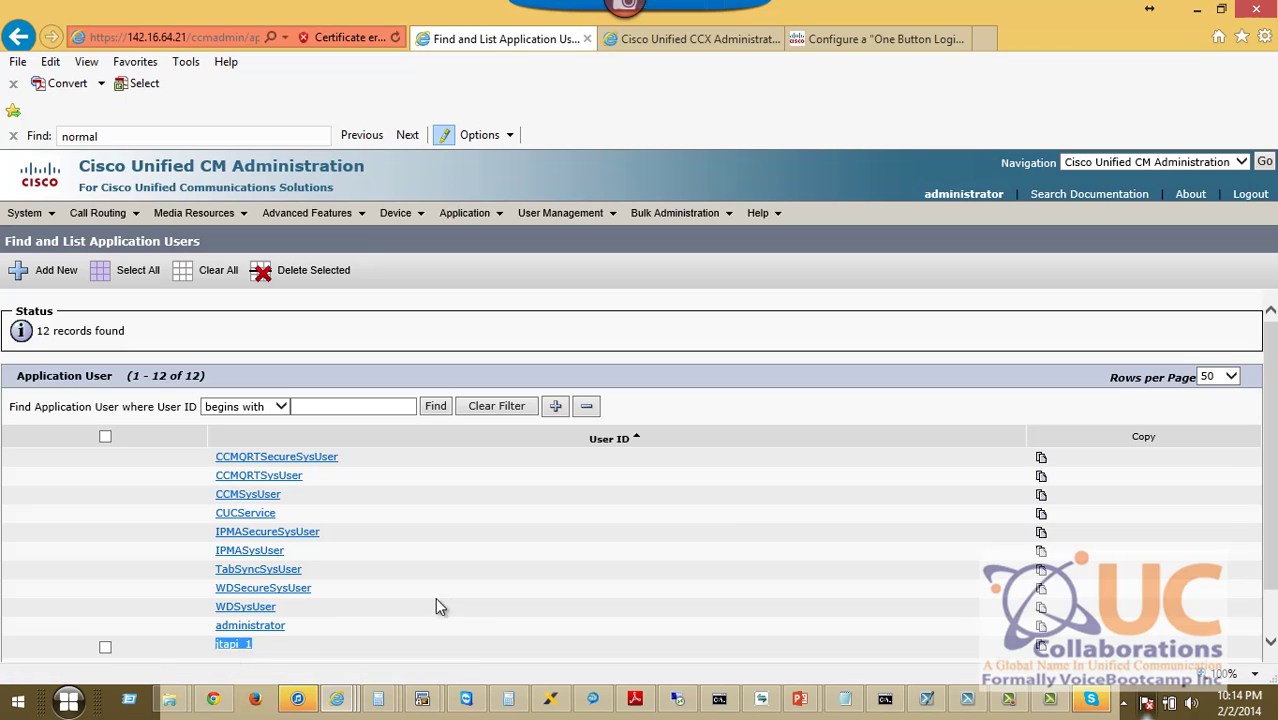
pyautogui.moveTo(1272, 362); pyautogui.dragTo(1272, 402)
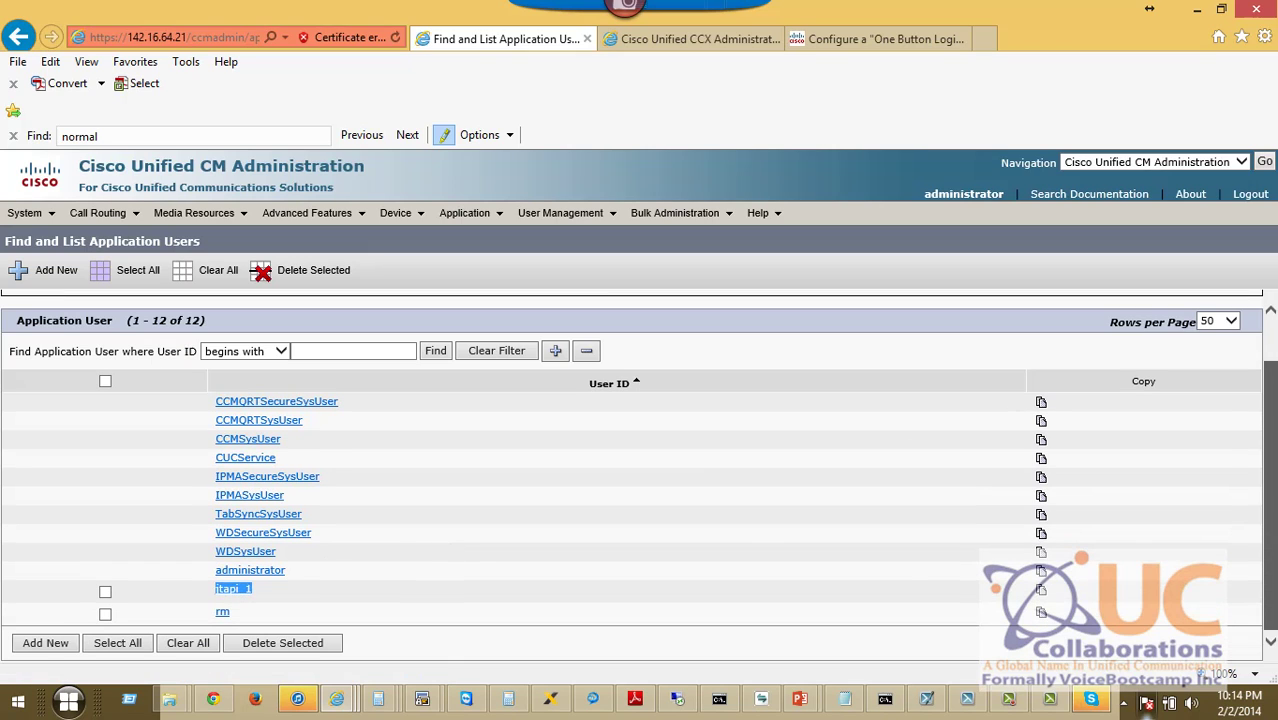
pyautogui.moveTo(266, 616); pyautogui.dragTo(210, 632)
pyautogui.click(245, 618)
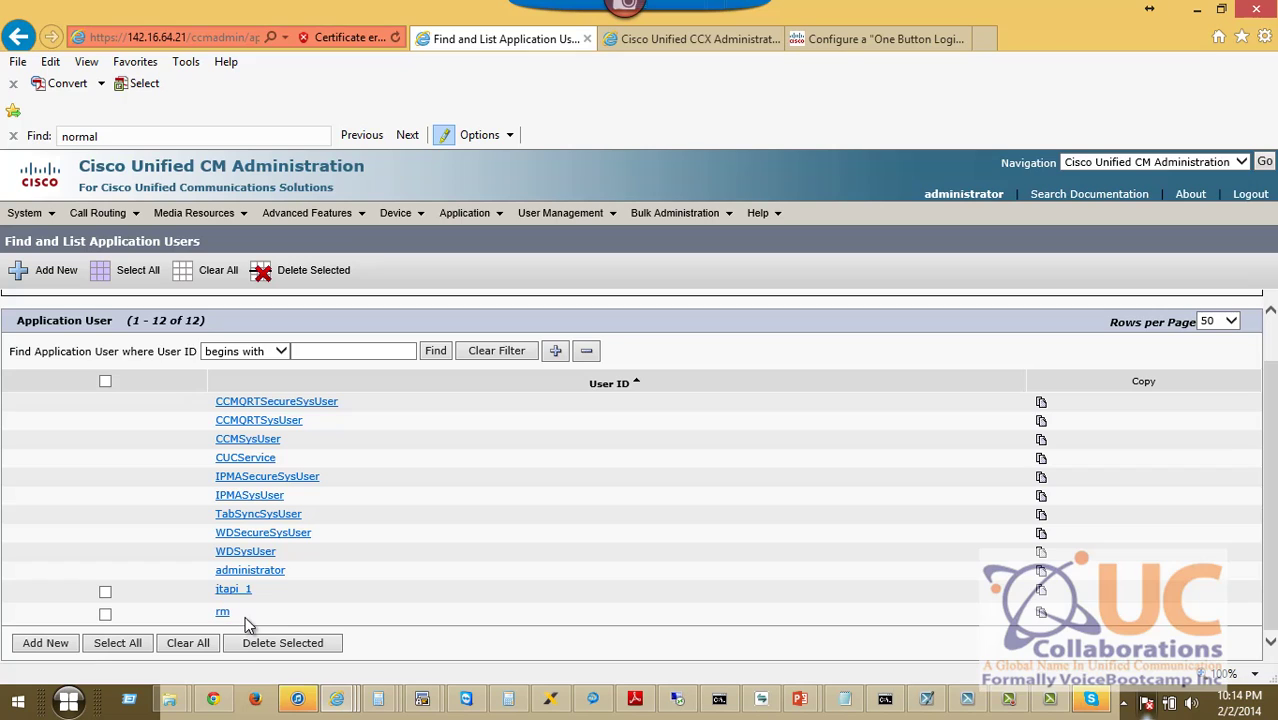
# Open the rm user and search for phones by Directory Number 3003.
pyautogui.click(223, 616)
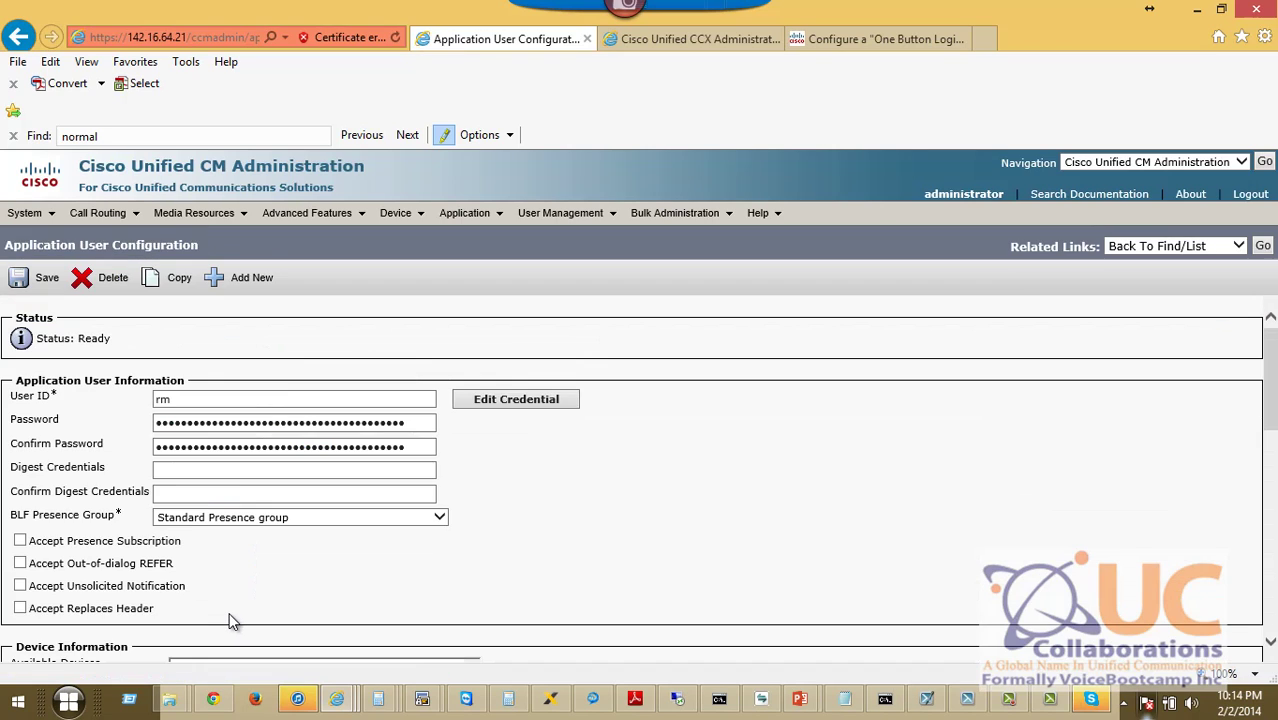
pyautogui.scroll(-3, 590, 505)
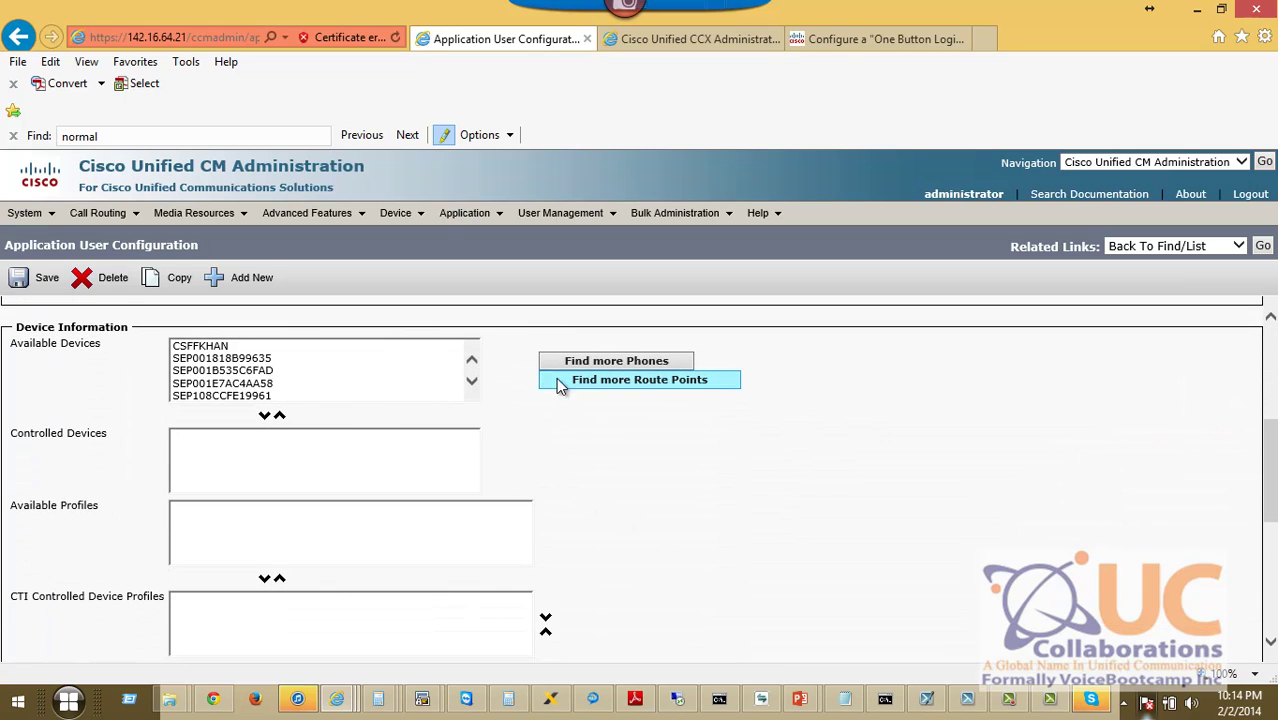
pyautogui.click(471, 384)
pyautogui.click(472, 385)
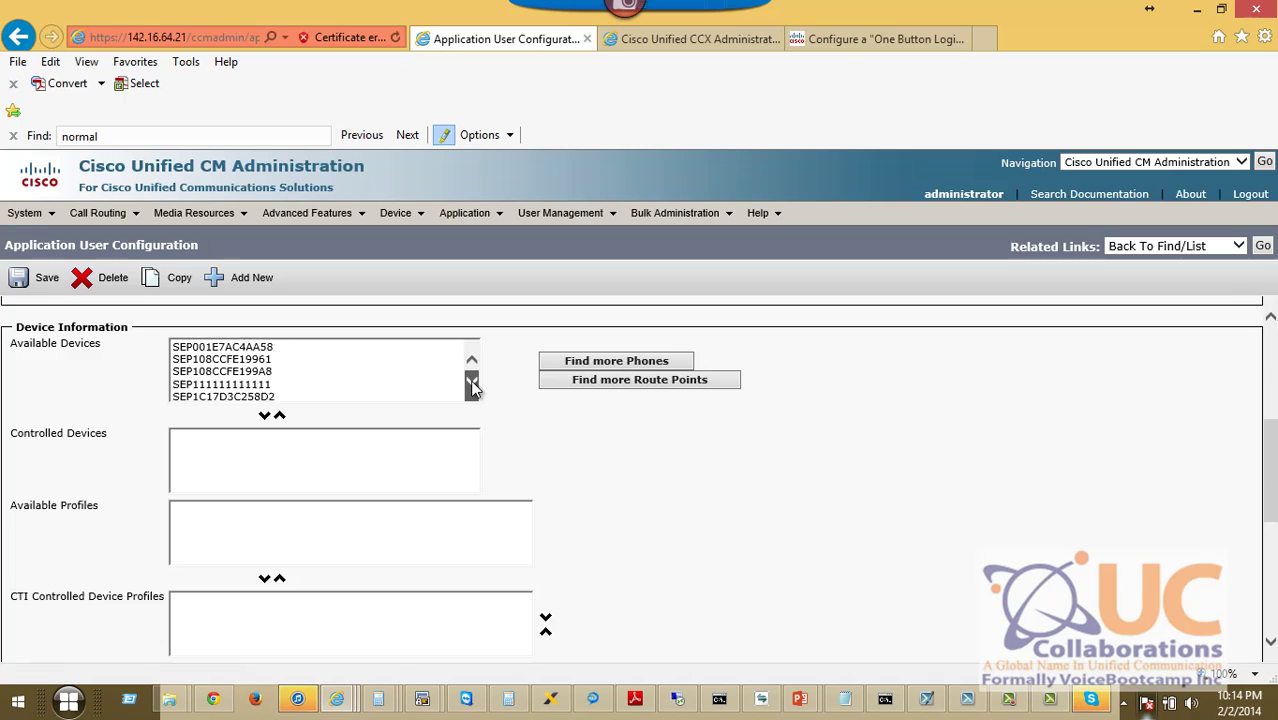
pyautogui.click(473, 386)
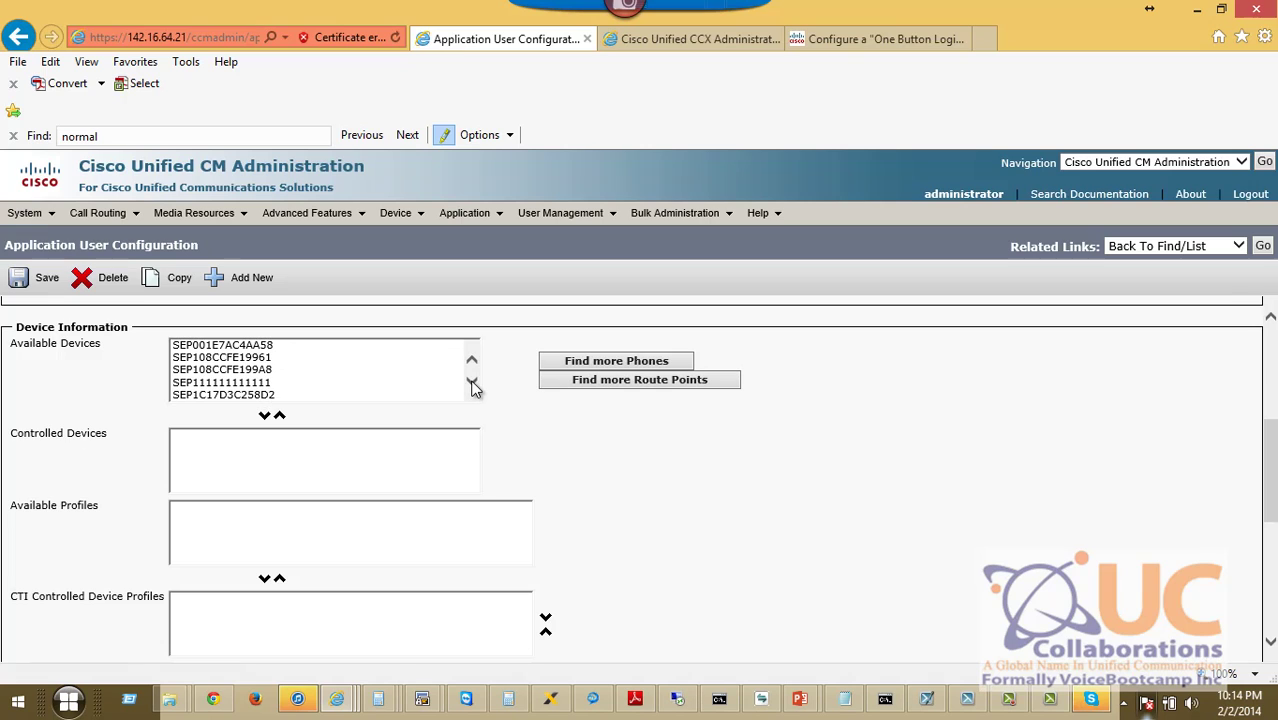
pyautogui.click(580, 363)
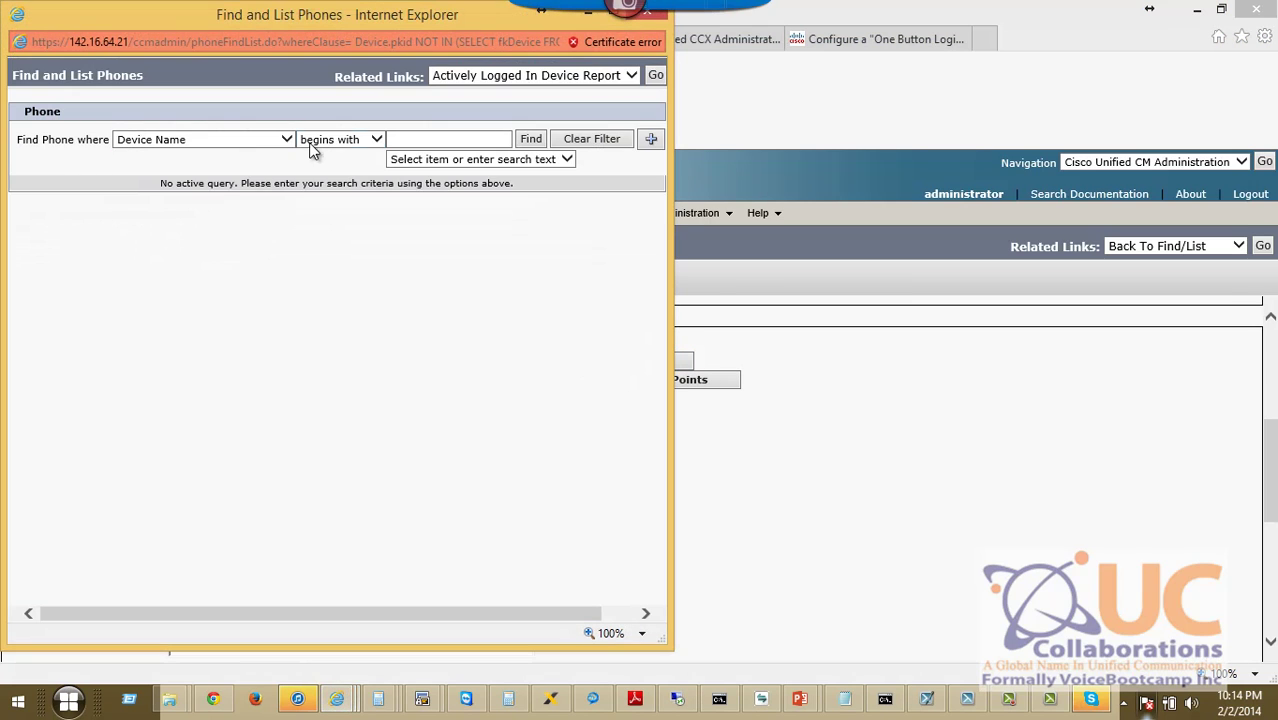
pyautogui.click(391, 137)
pyautogui.write('s')
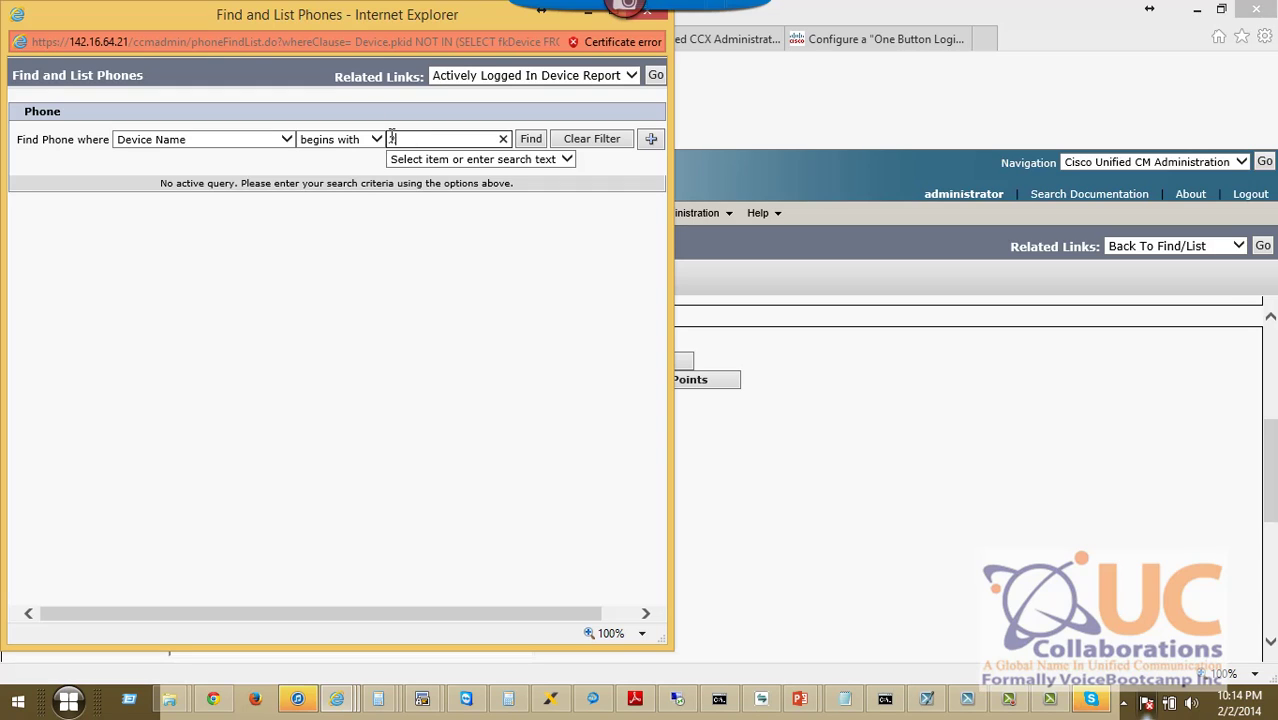
pyautogui.write('003')
pyautogui.click(272, 145)
pyautogui.click(262, 164)
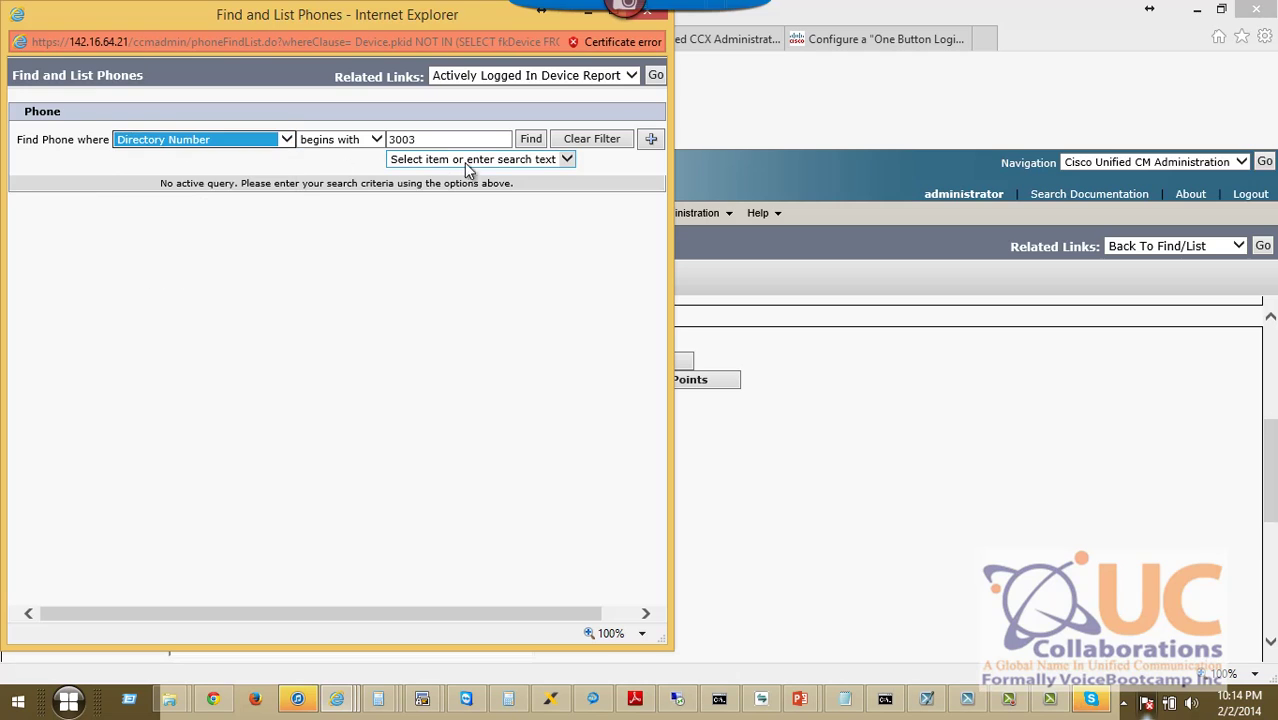
pyautogui.click(529, 139)
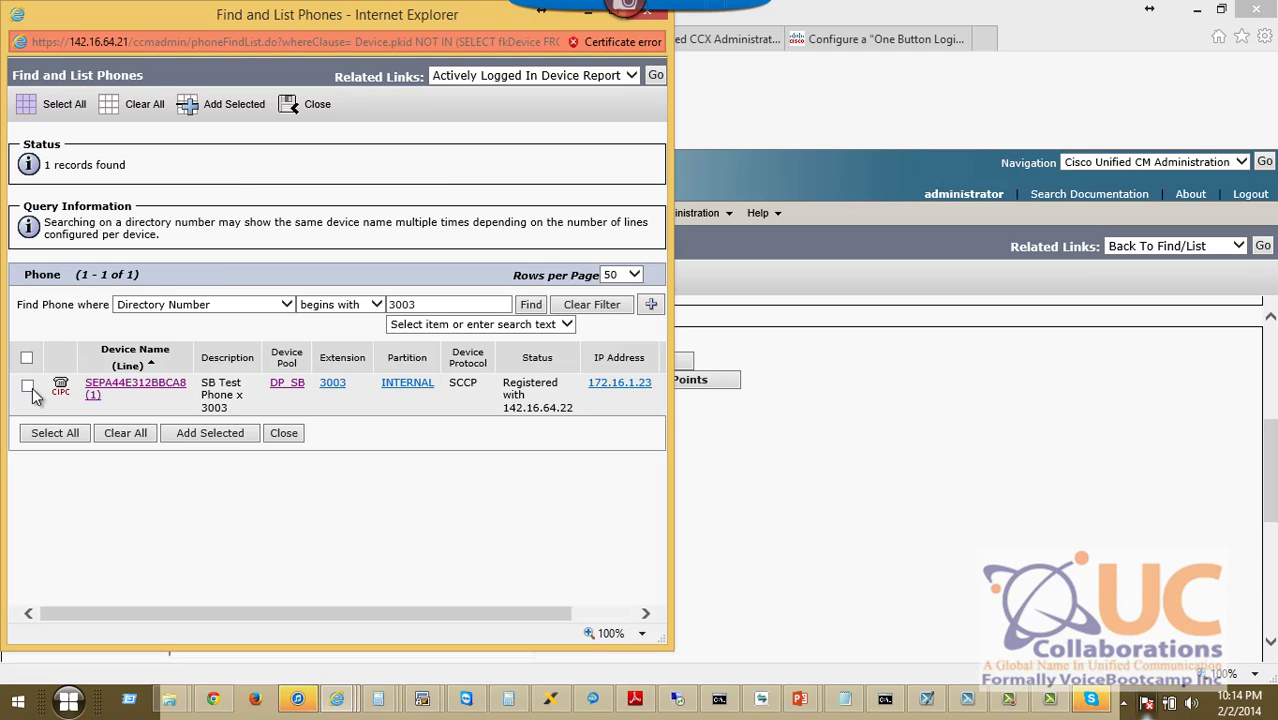
# Add phone SEPA44E312BBCA8 to rm's controlled devices, save, and return to the user list.
pyautogui.click(27, 386)
pyautogui.click(238, 435)
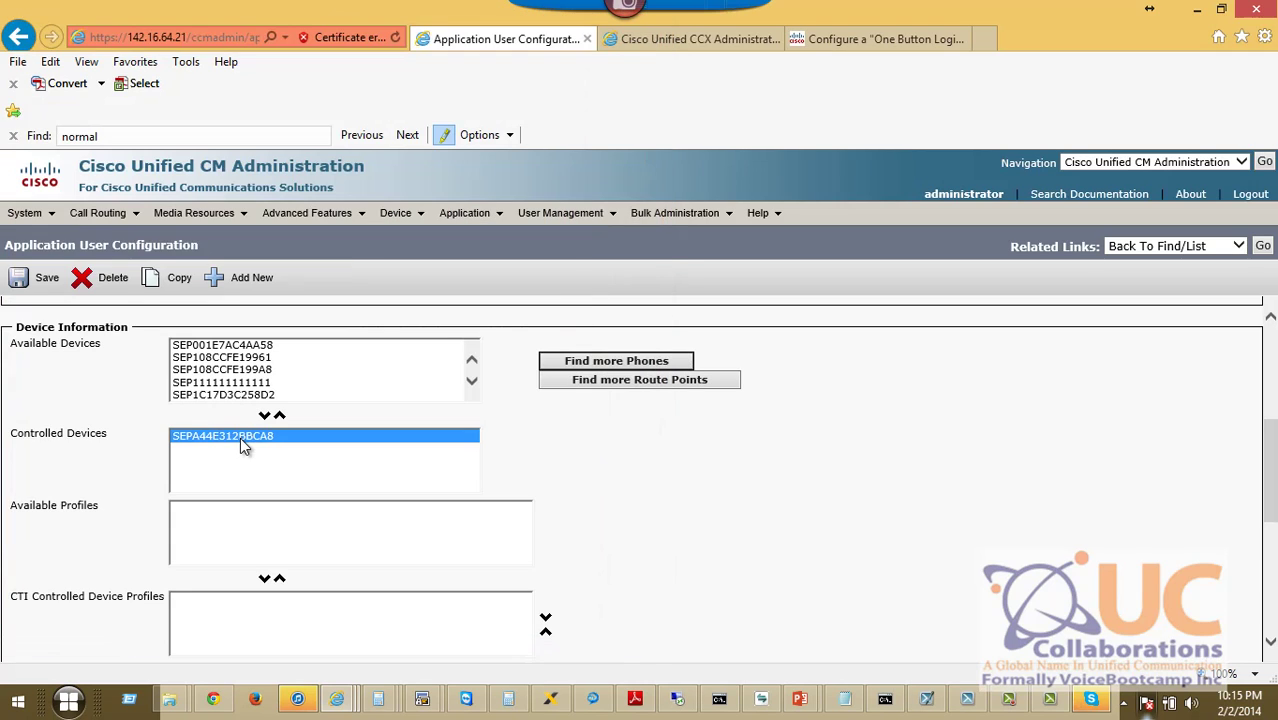
pyautogui.click(22, 283)
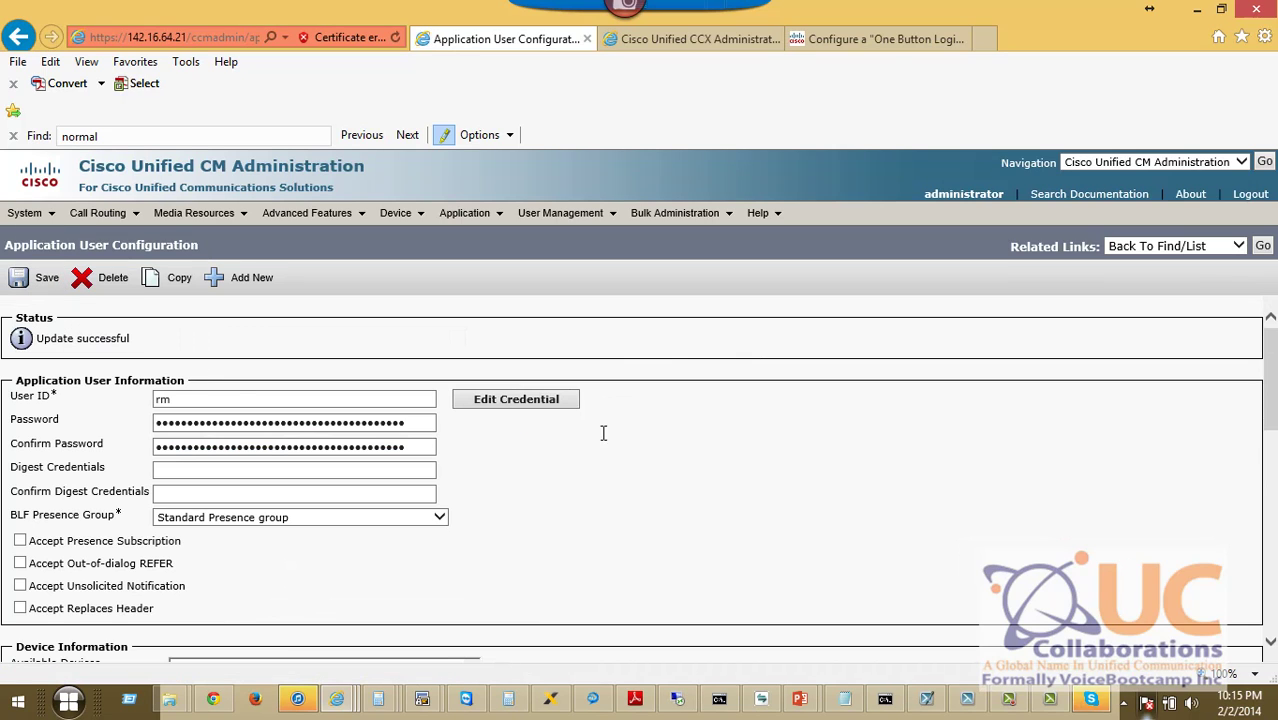
pyautogui.click(1263, 245)
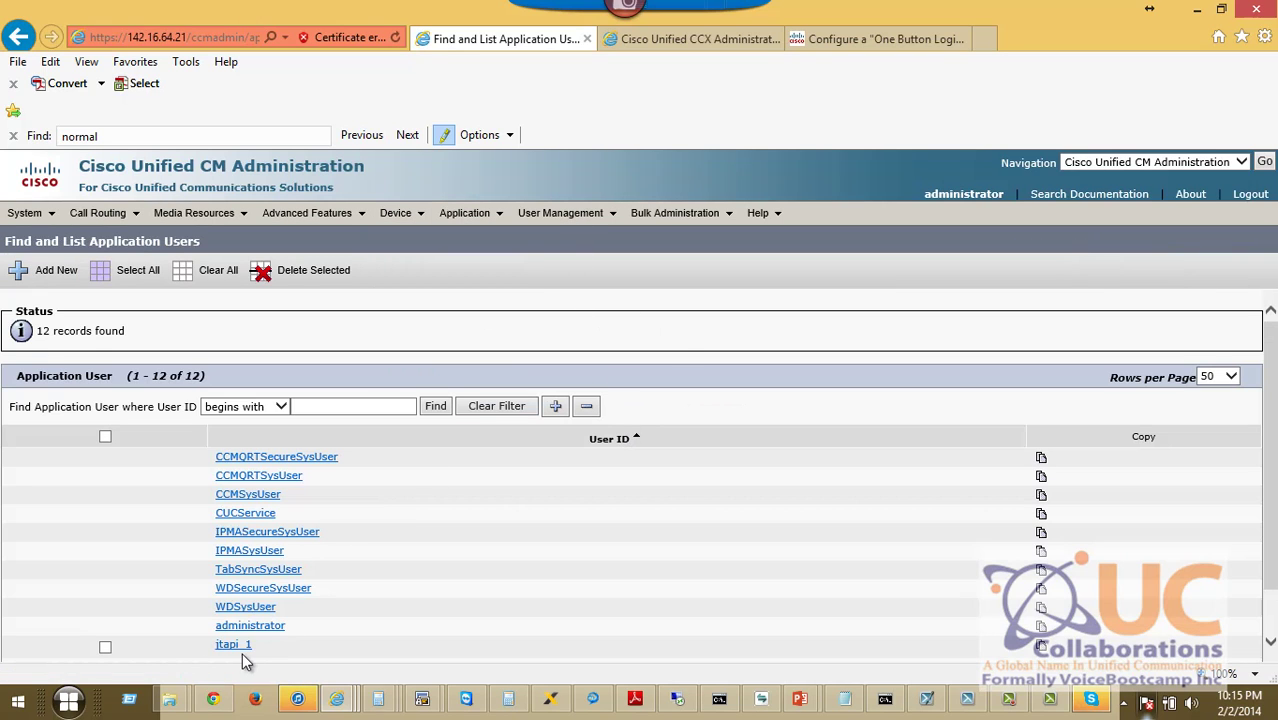
# Show the Define Telephony Subsystem slide, then bring up the Unified CCX Administration home page.
pyautogui.scroll(-1, 1040, 505)
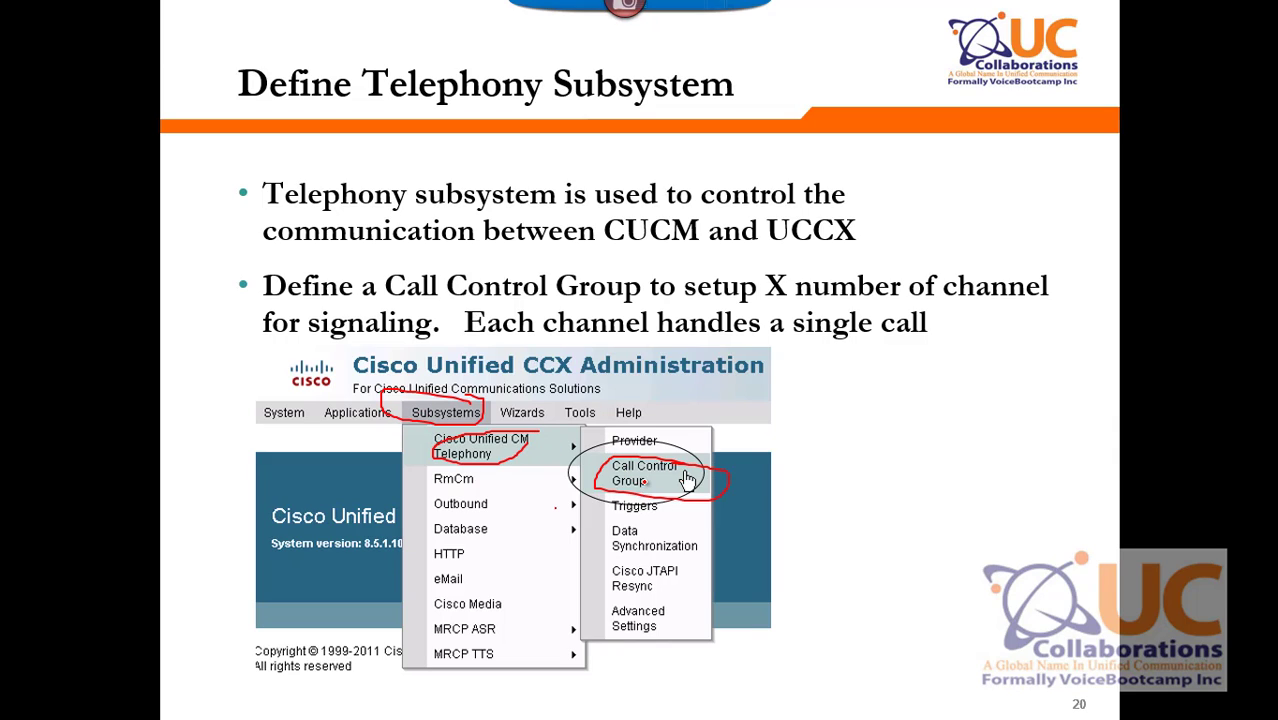
pyautogui.hotkey('alt', 'Tab')
pyautogui.click(659, 42)
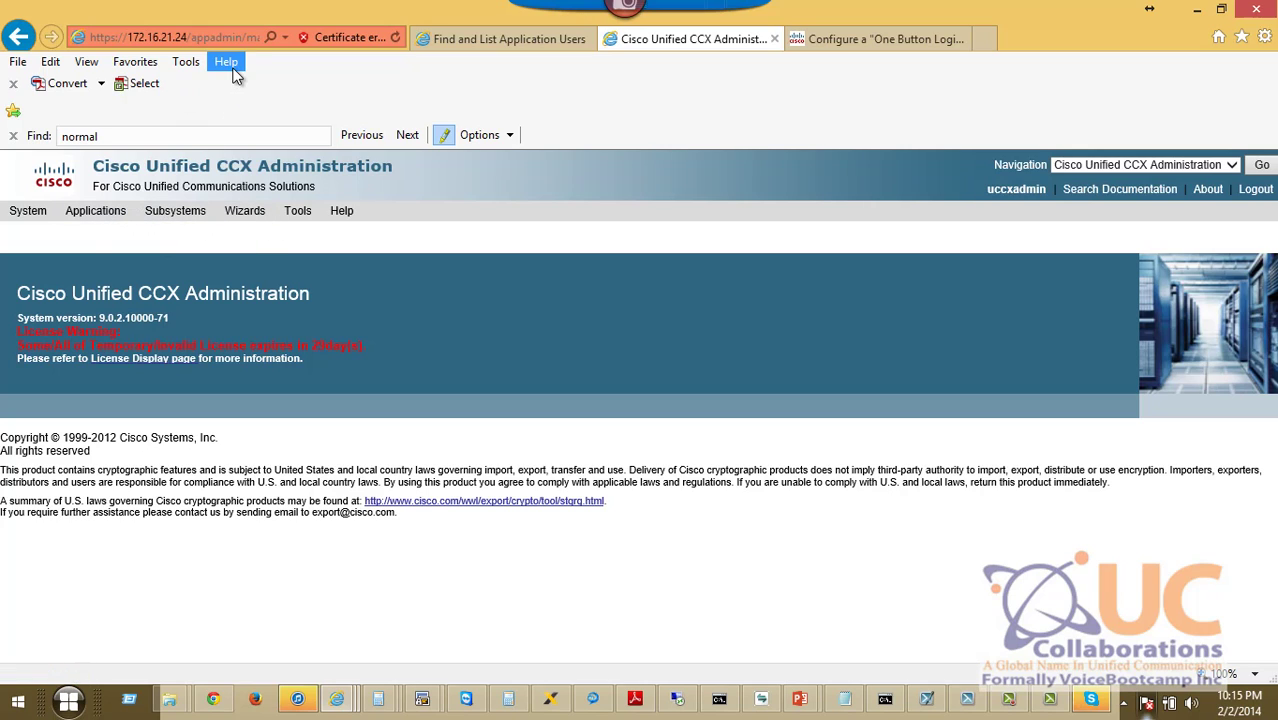
# Add 172.16.21.24 to Internet Explorer's Compatibility View list.
pyautogui.click(187, 65)
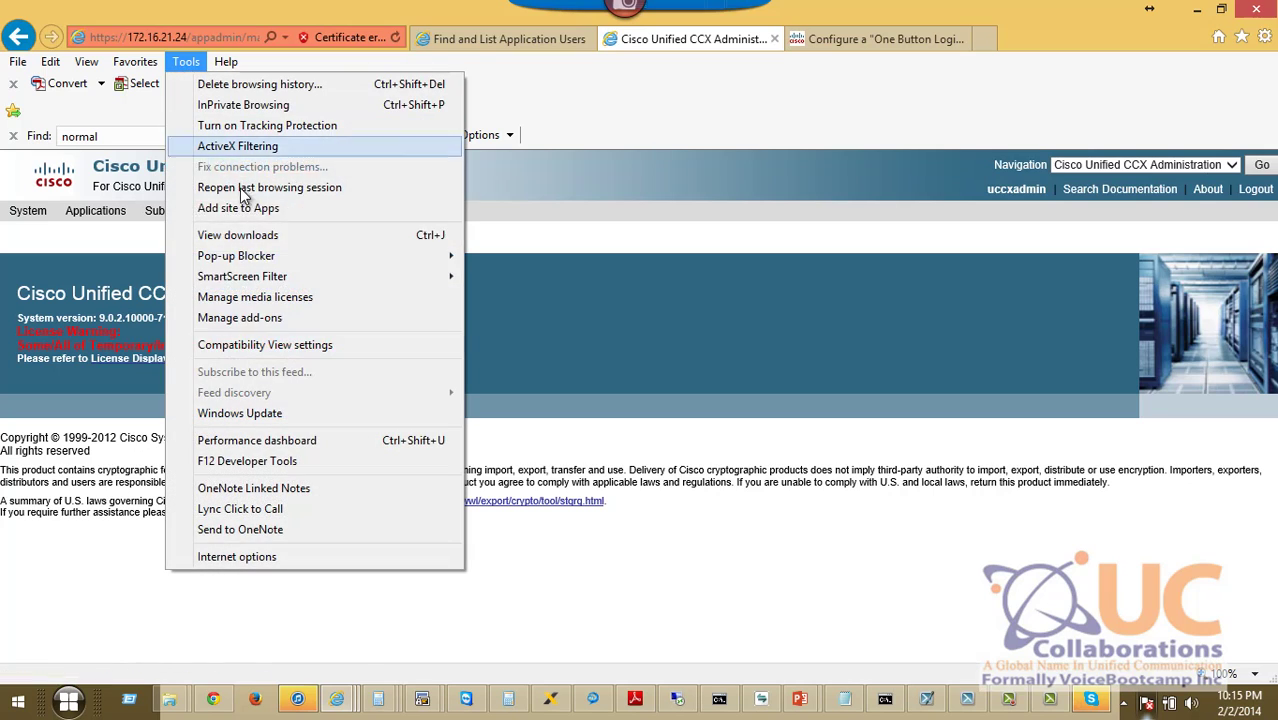
pyautogui.click(284, 351)
pyautogui.click(314, 125)
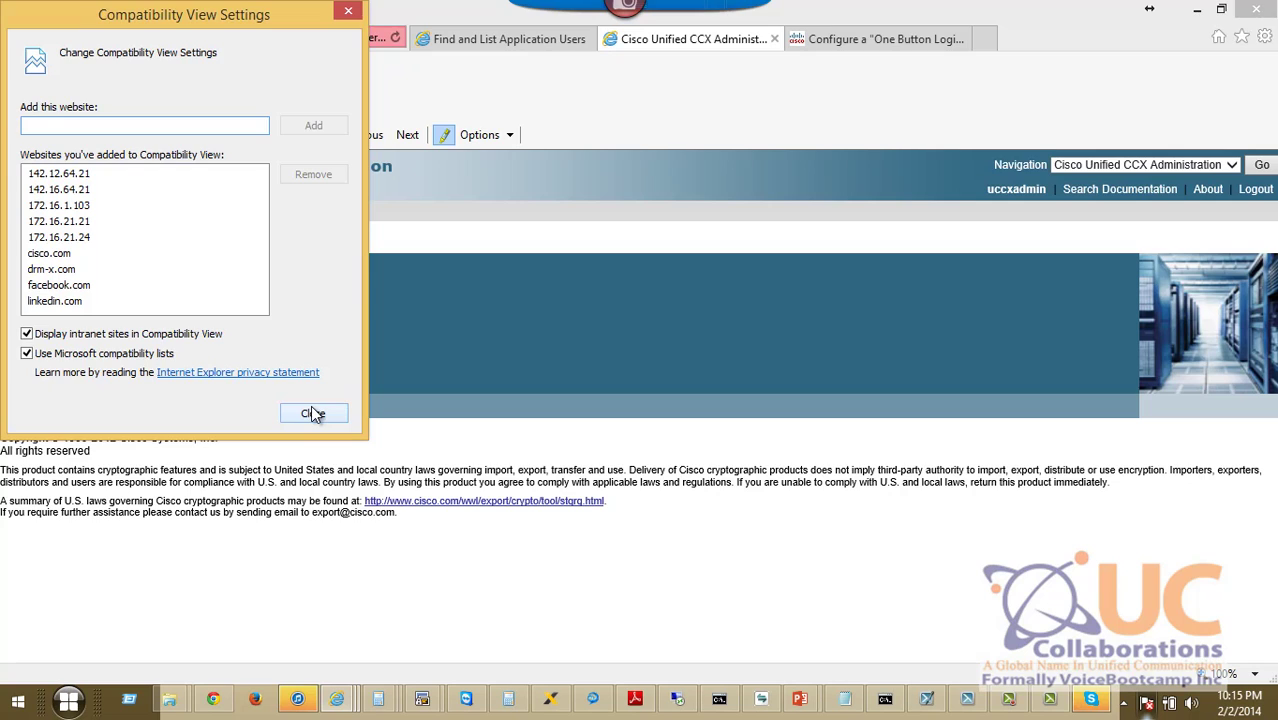
pyautogui.click(313, 413)
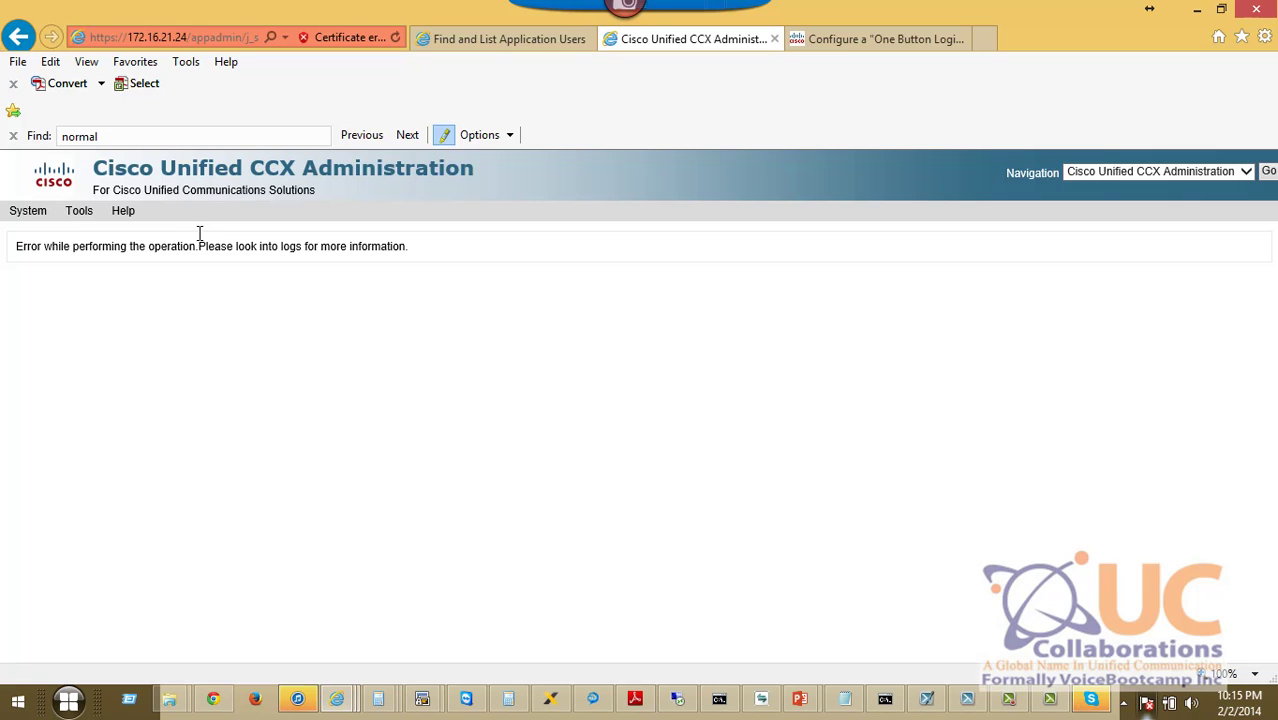
pyautogui.click(198, 37)
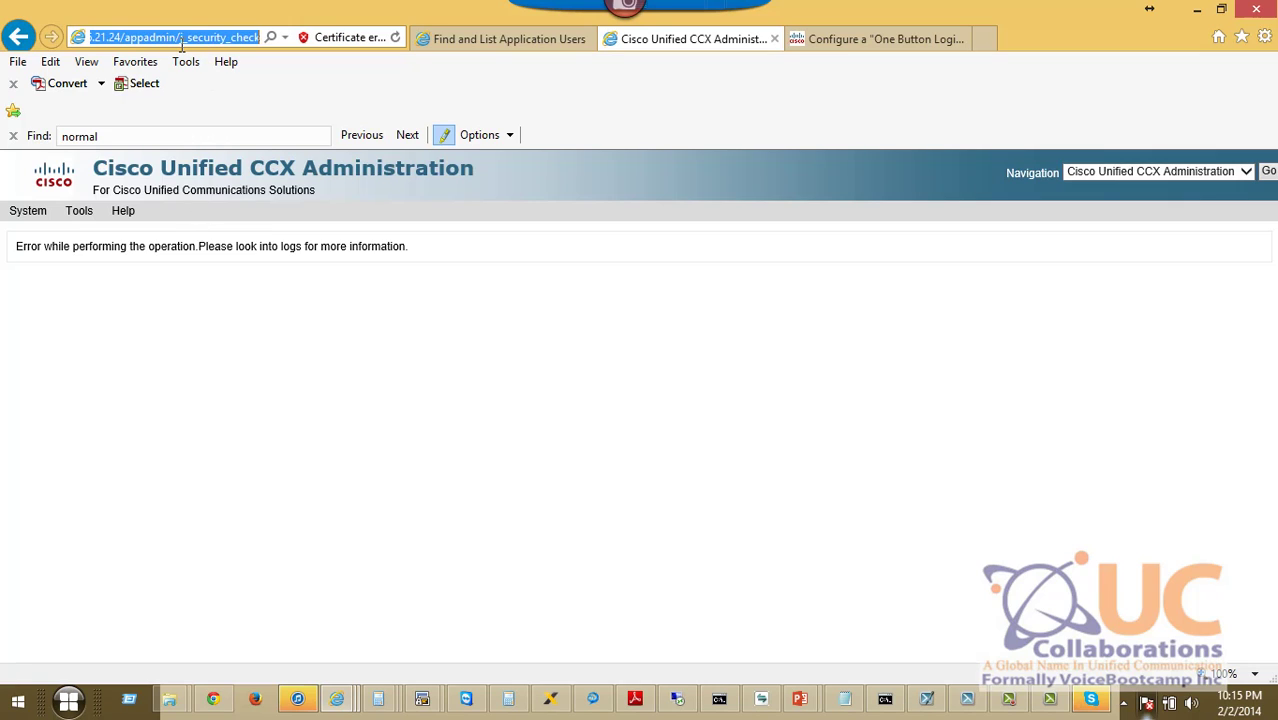
pyautogui.moveTo(125, 37); pyautogui.dragTo(1134, 105)
pyautogui.press('BackSpace')
pyautogui.press('Return')
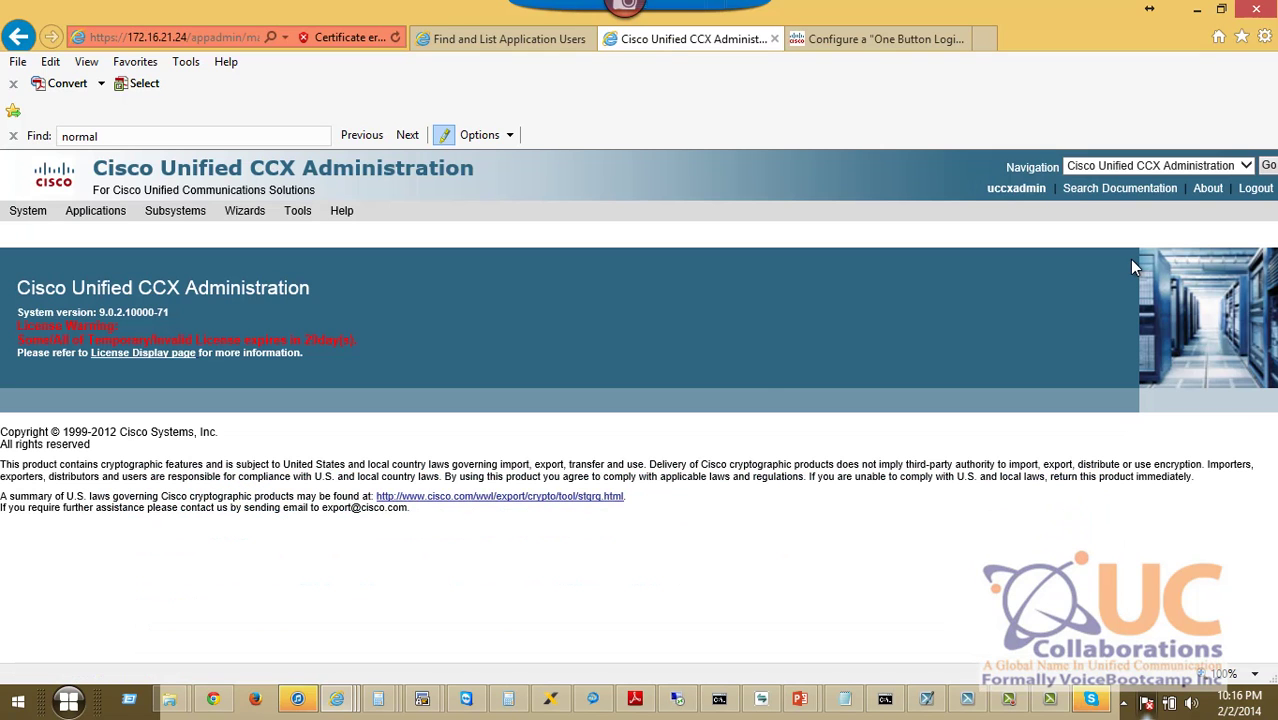
# Start a new call control group, noting the licensed IVR and outbound IVR port counts.
pyautogui.moveTo(200, 216)
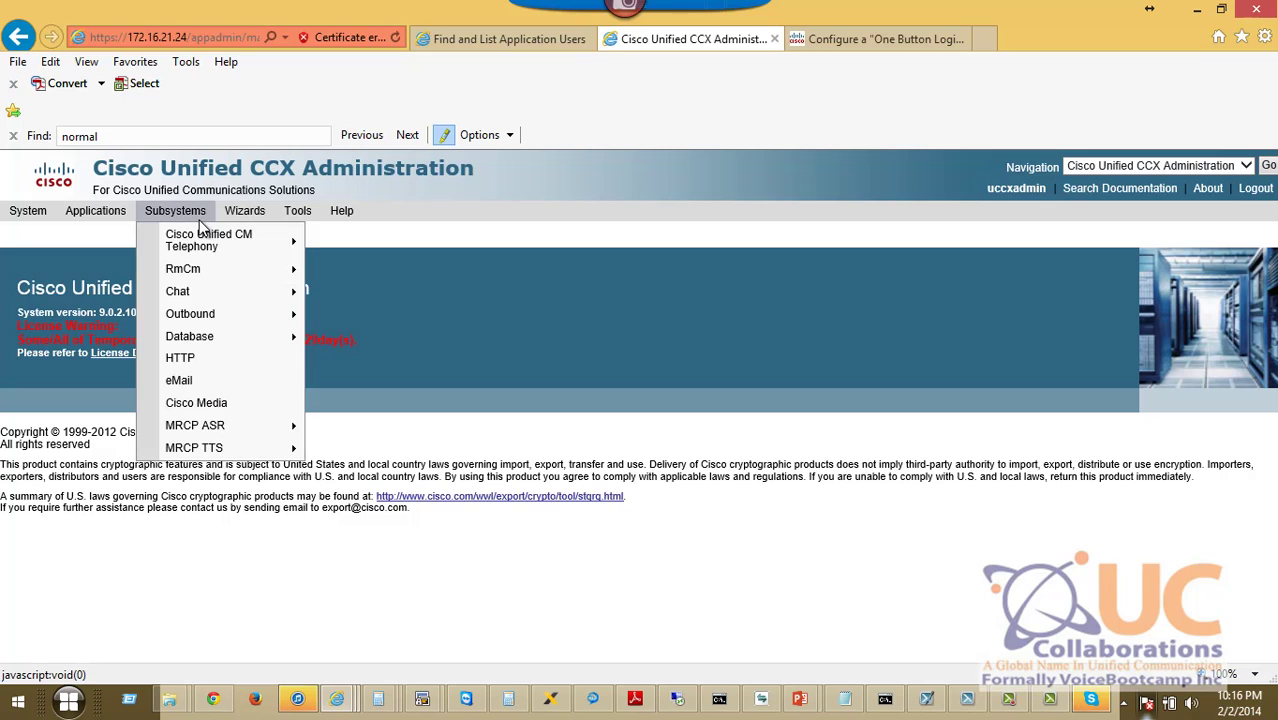
pyautogui.moveTo(210, 244)
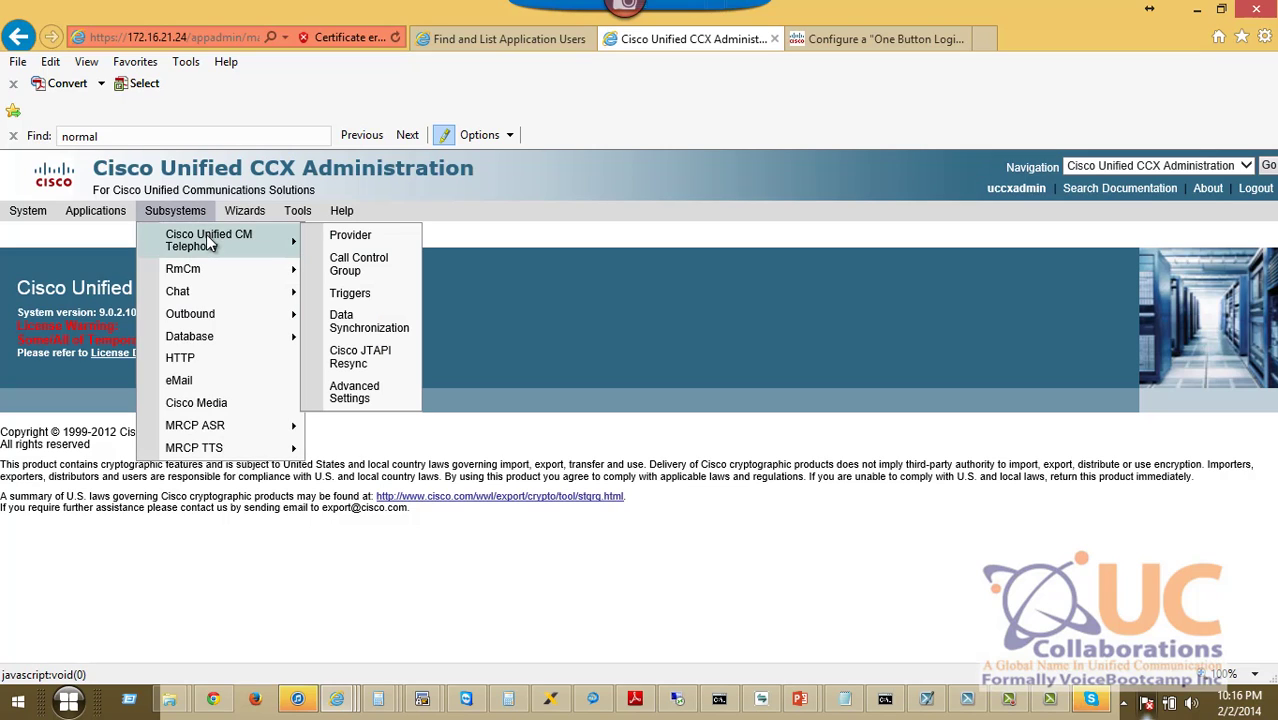
pyautogui.click(369, 280)
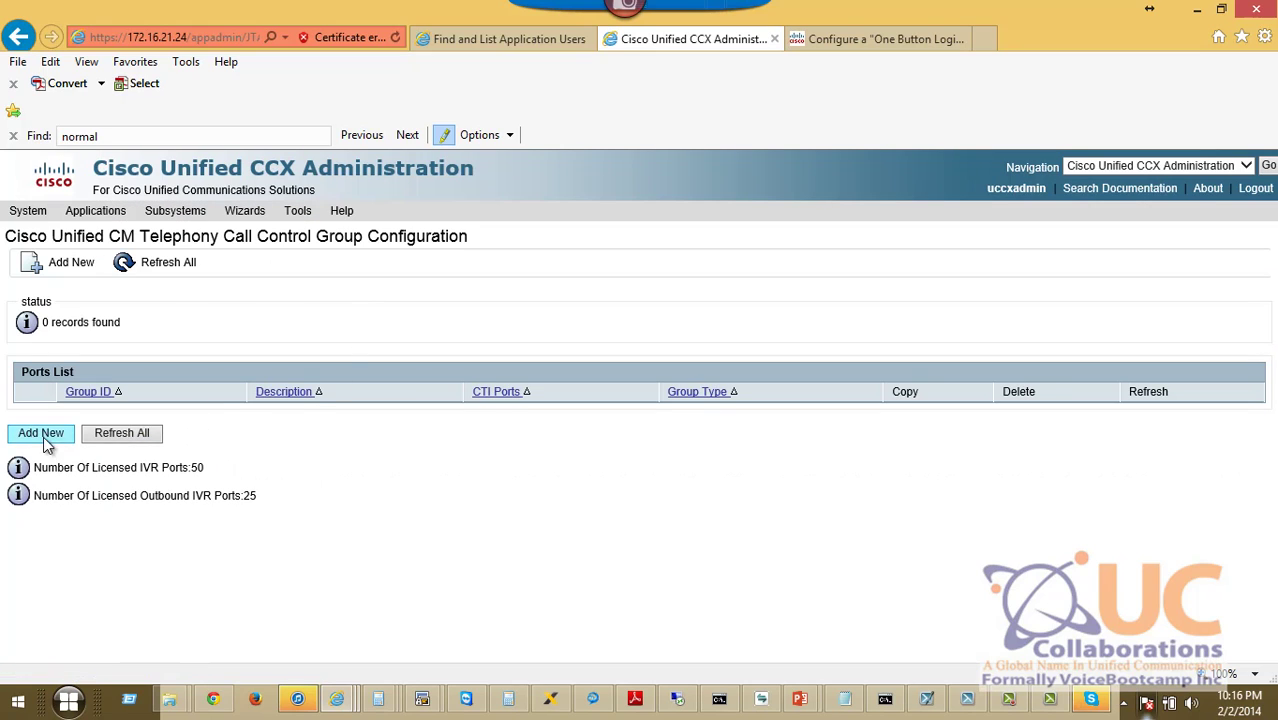
pyautogui.click(42, 434)
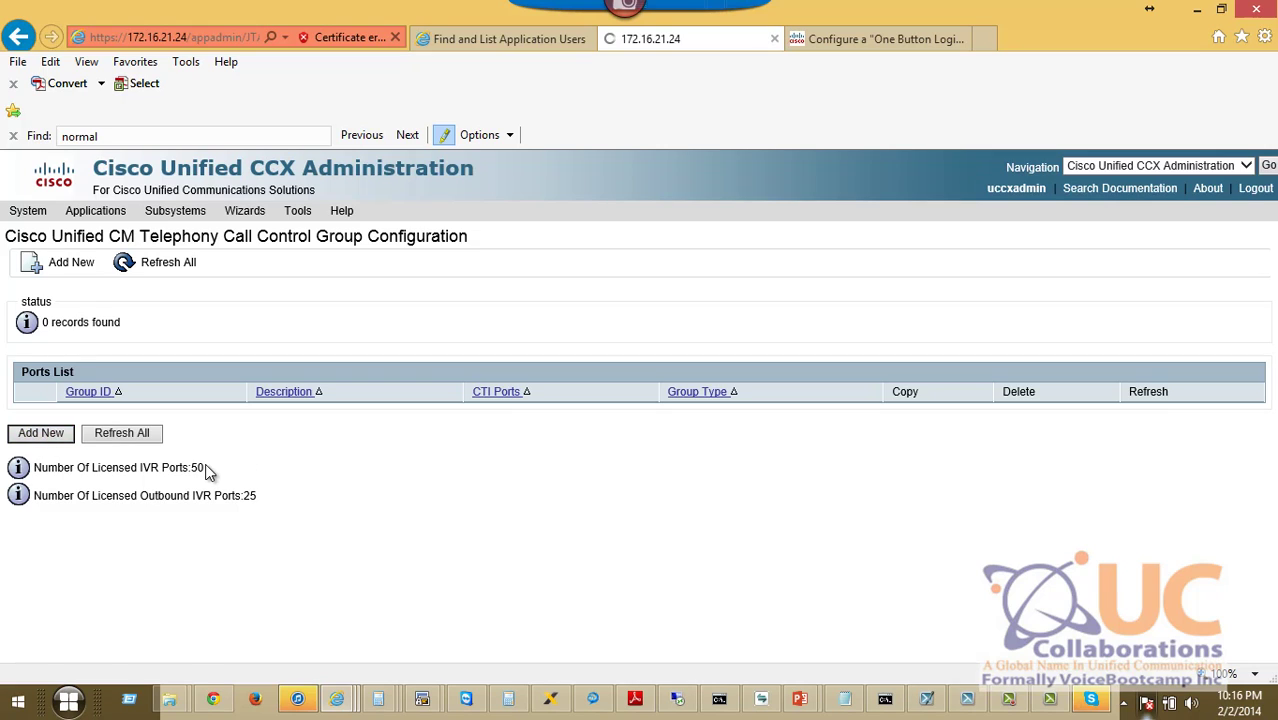
pyautogui.moveTo(205, 468); pyautogui.dragTo(77, 470)
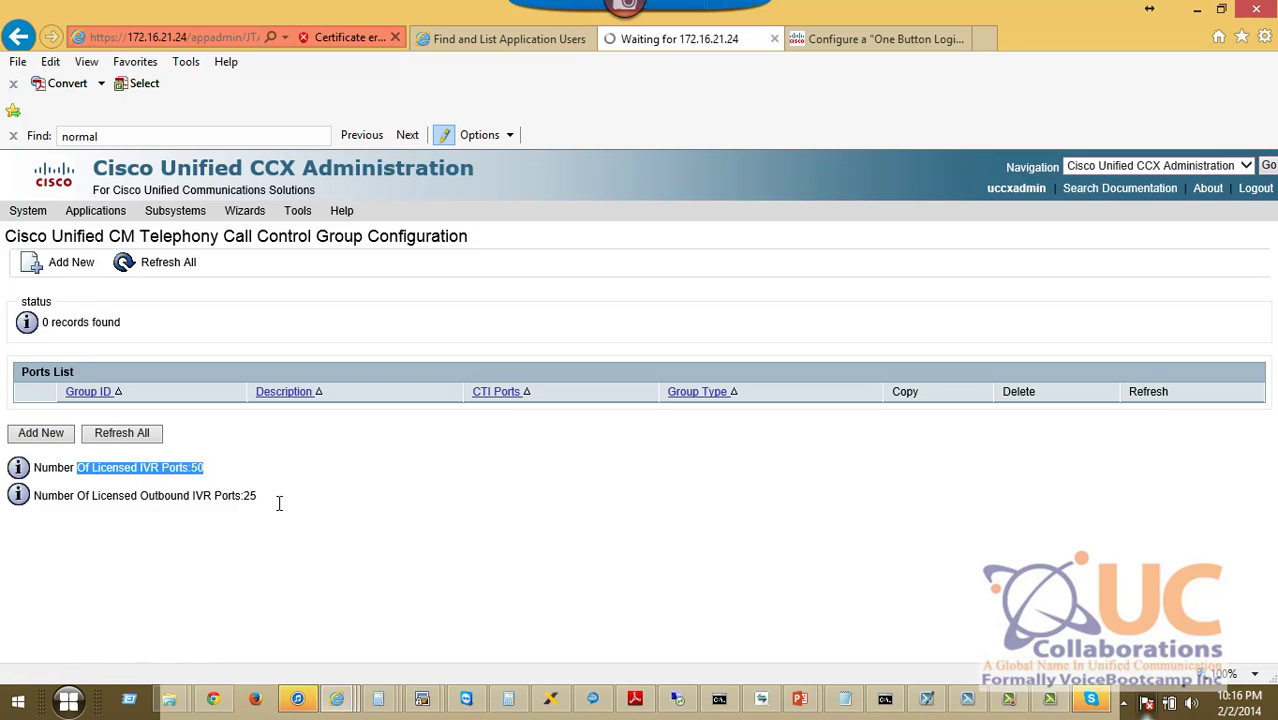
pyautogui.moveTo(257, 497); pyautogui.dragTo(150, 503)
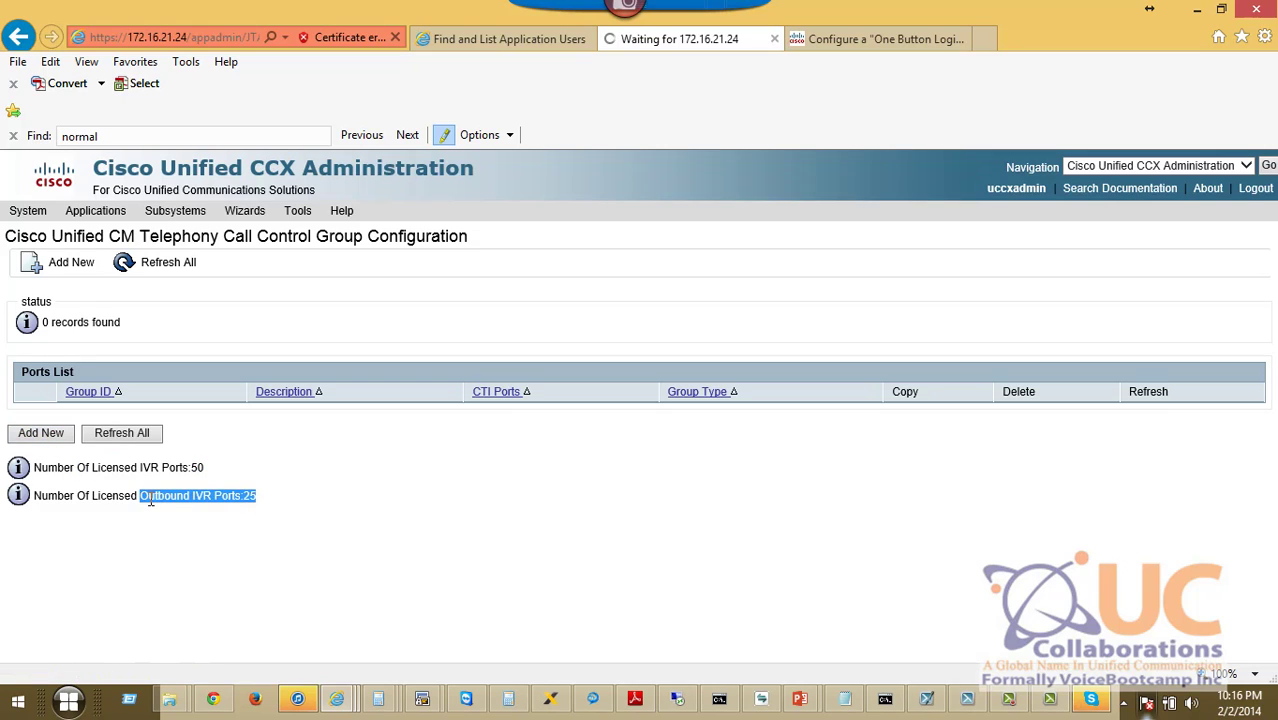
pyautogui.click(229, 512)
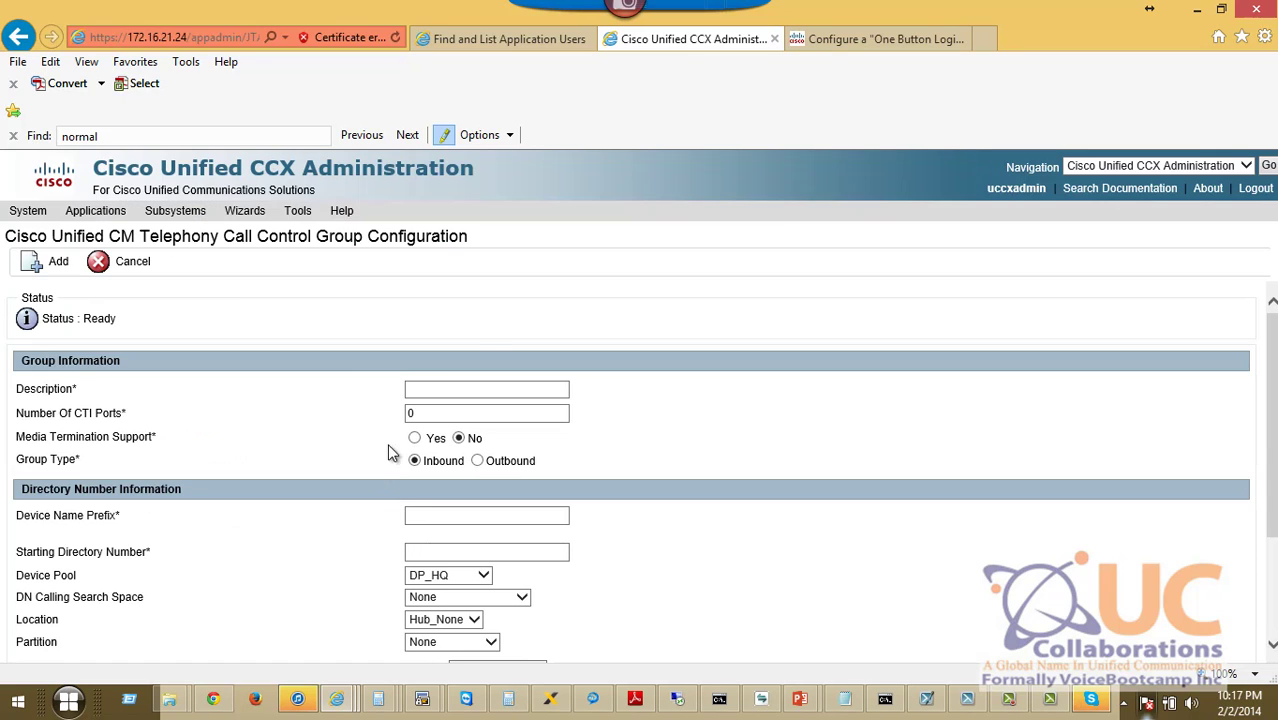
# Add group HelpDesk with 3 CTI ports, prefix CCX, starting number 3201, location LOC_HQ.
pyautogui.click(481, 392)
pyautogui.write('HelpDesk')
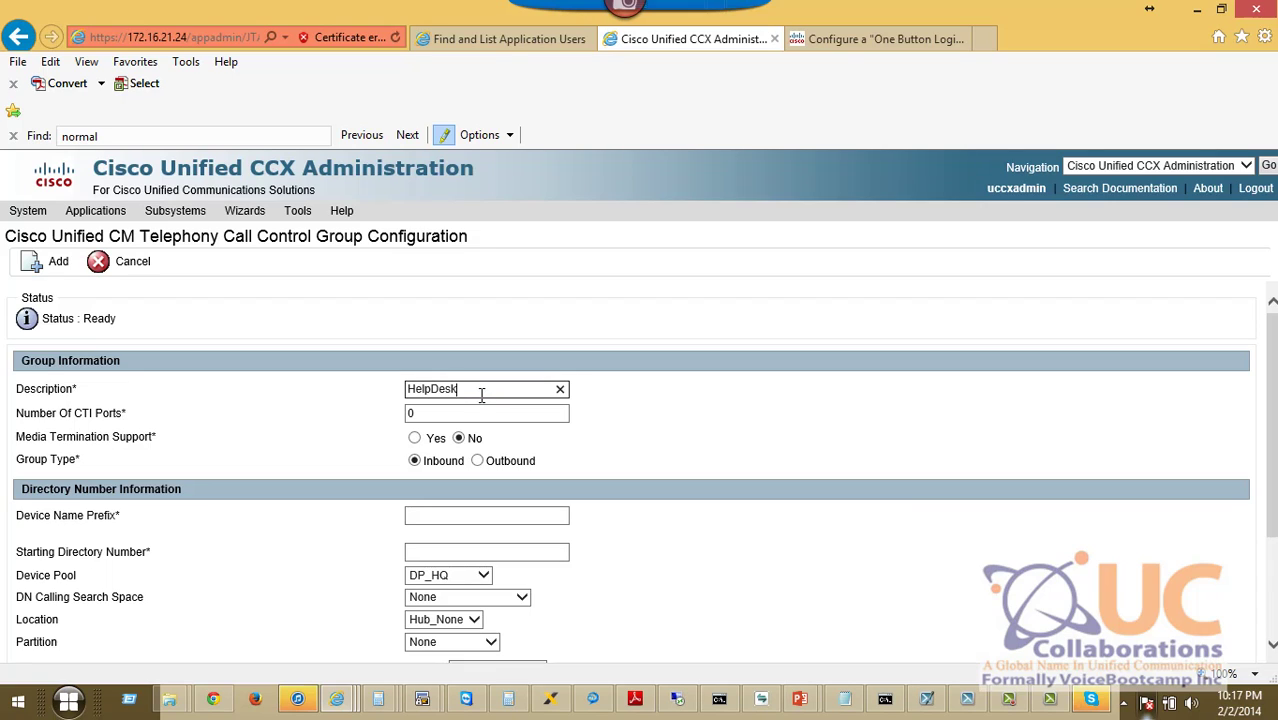
pyautogui.press('Tab')
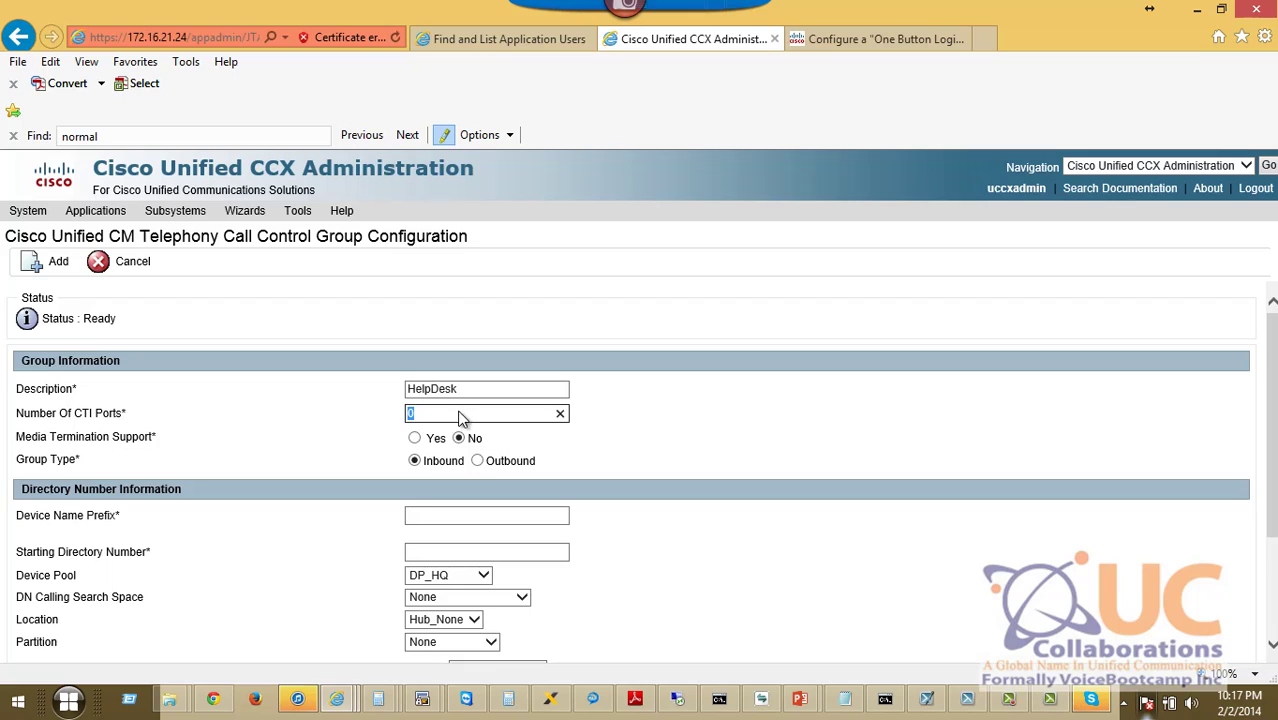
pyautogui.write('3')
pyautogui.click(459, 518)
pyautogui.write('CCX')
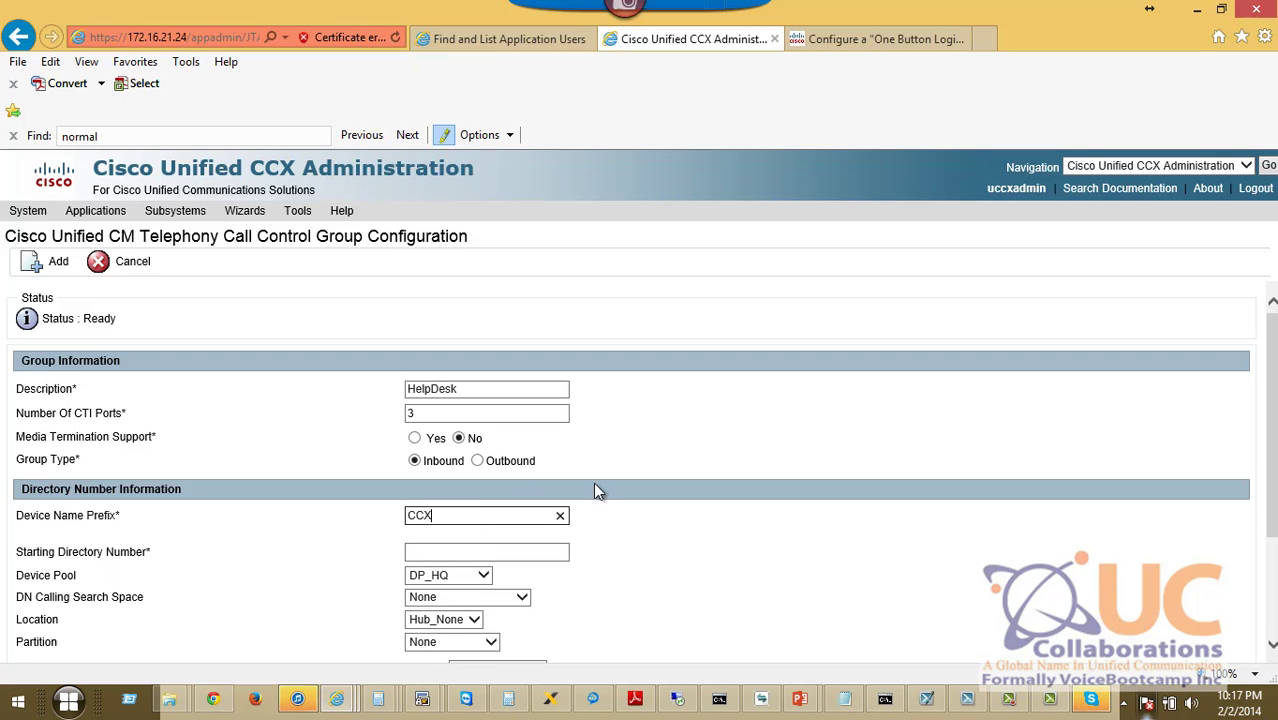
pyautogui.scroll(-3, 520, 430)
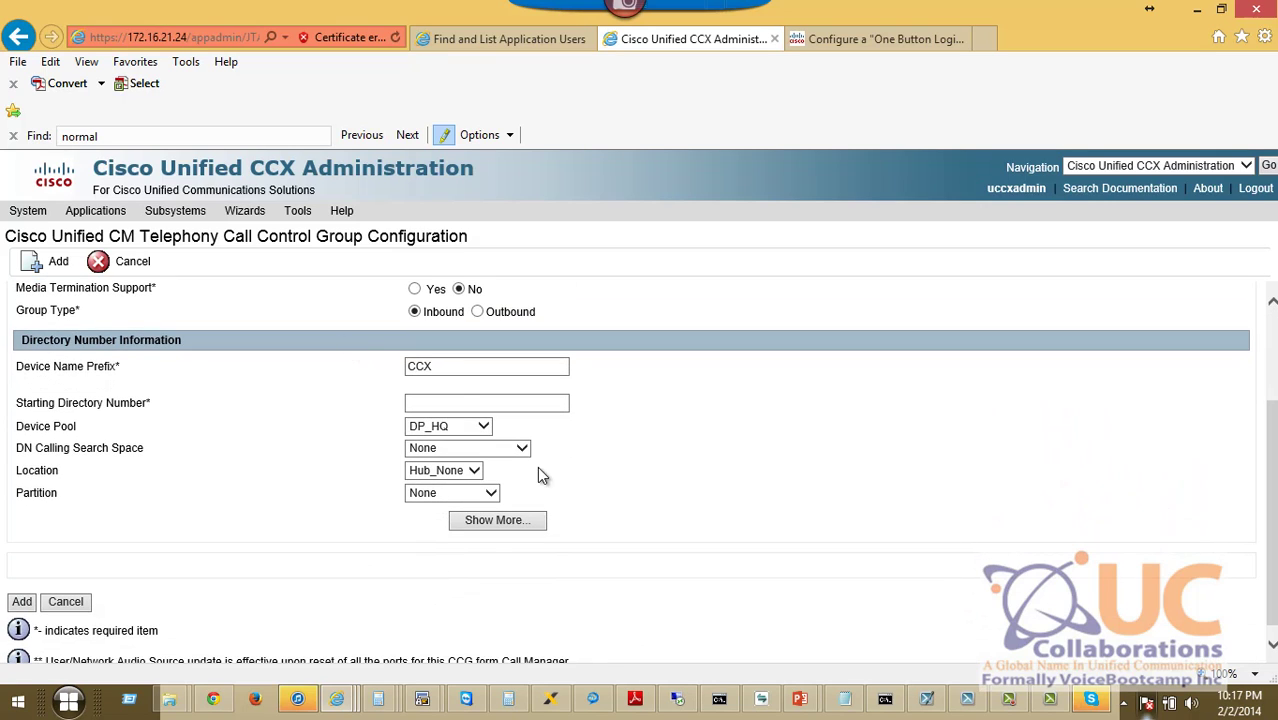
pyautogui.click(519, 404)
pyautogui.write('3201')
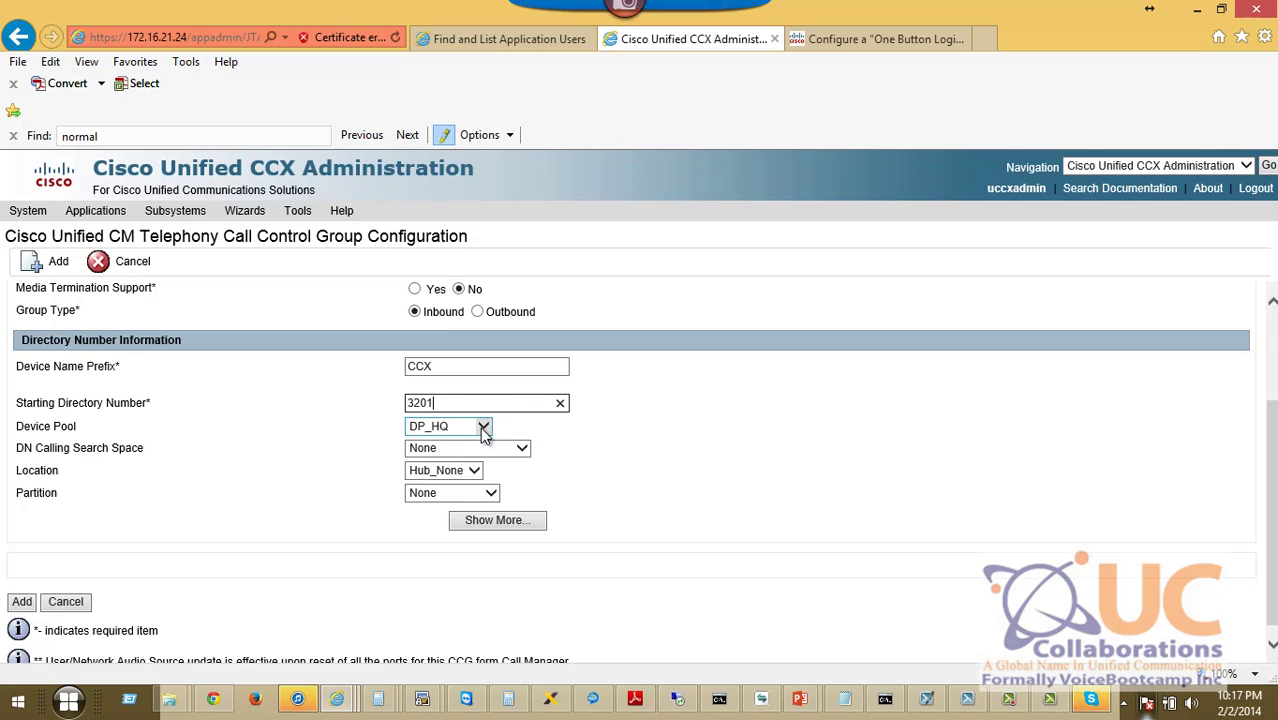
pyautogui.click(450, 472)
pyautogui.click(444, 500)
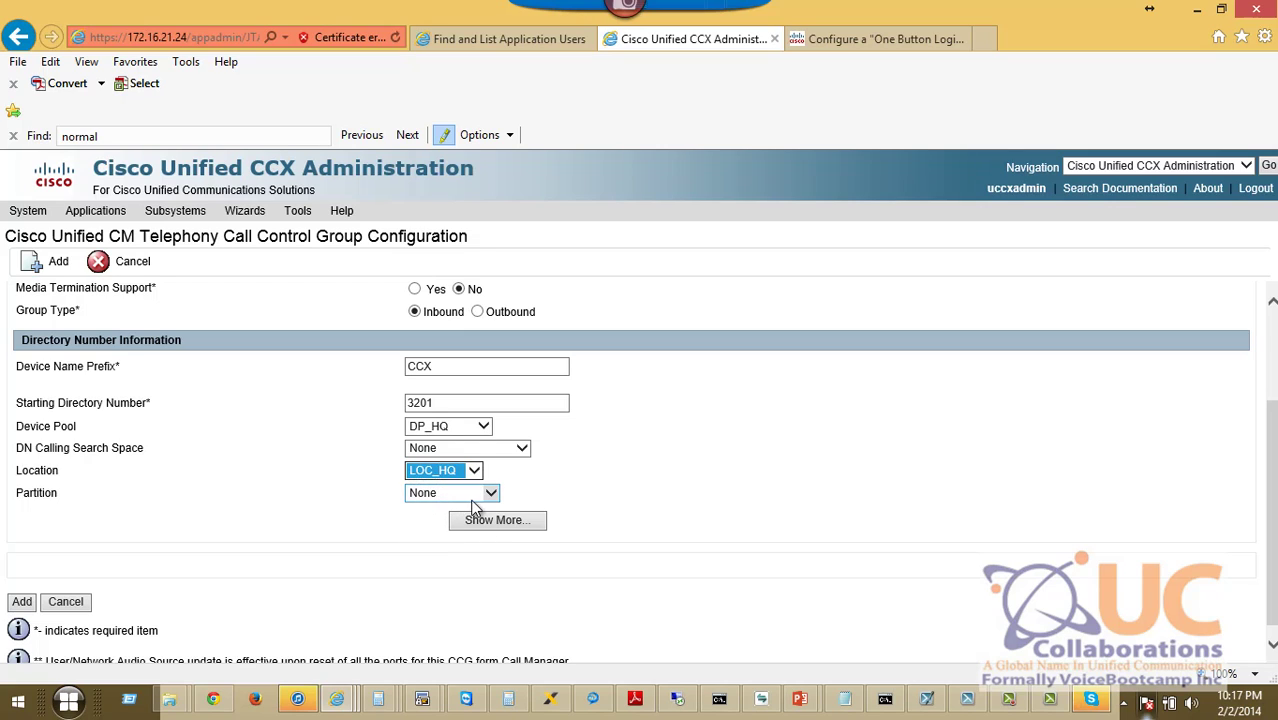
pyautogui.click(22, 603)
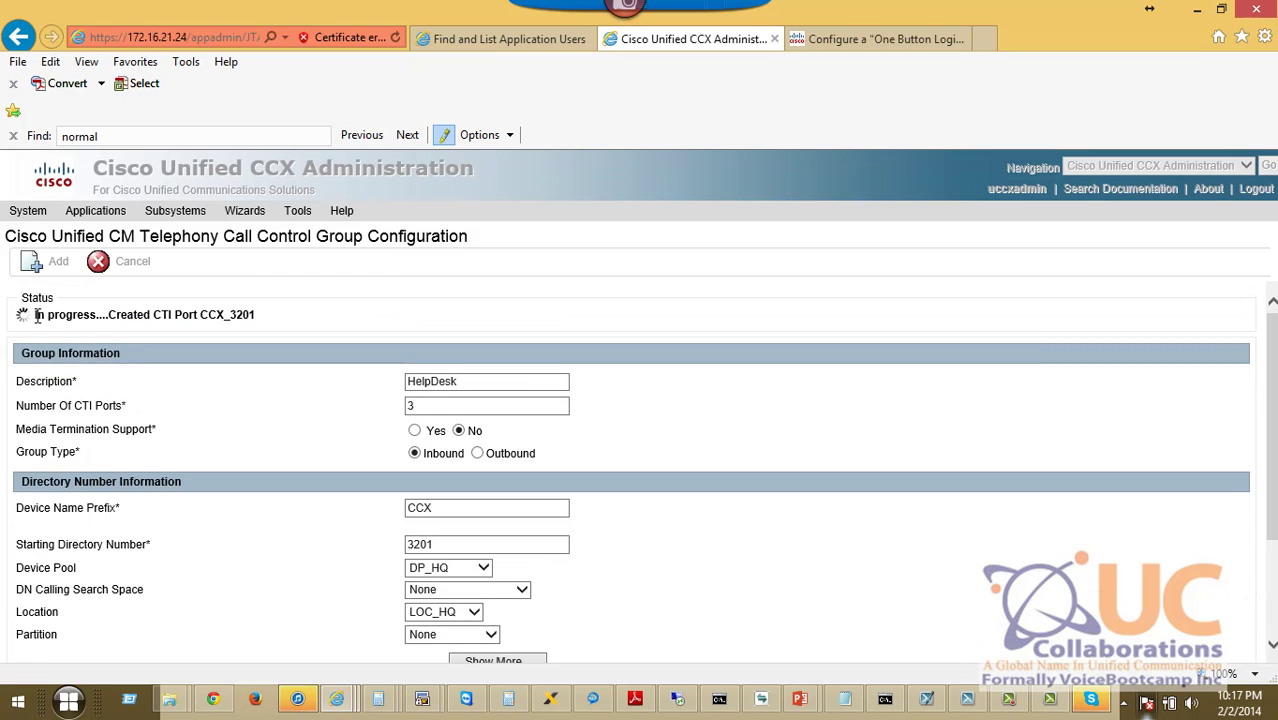
pyautogui.moveTo(34, 317); pyautogui.dragTo(226, 321)
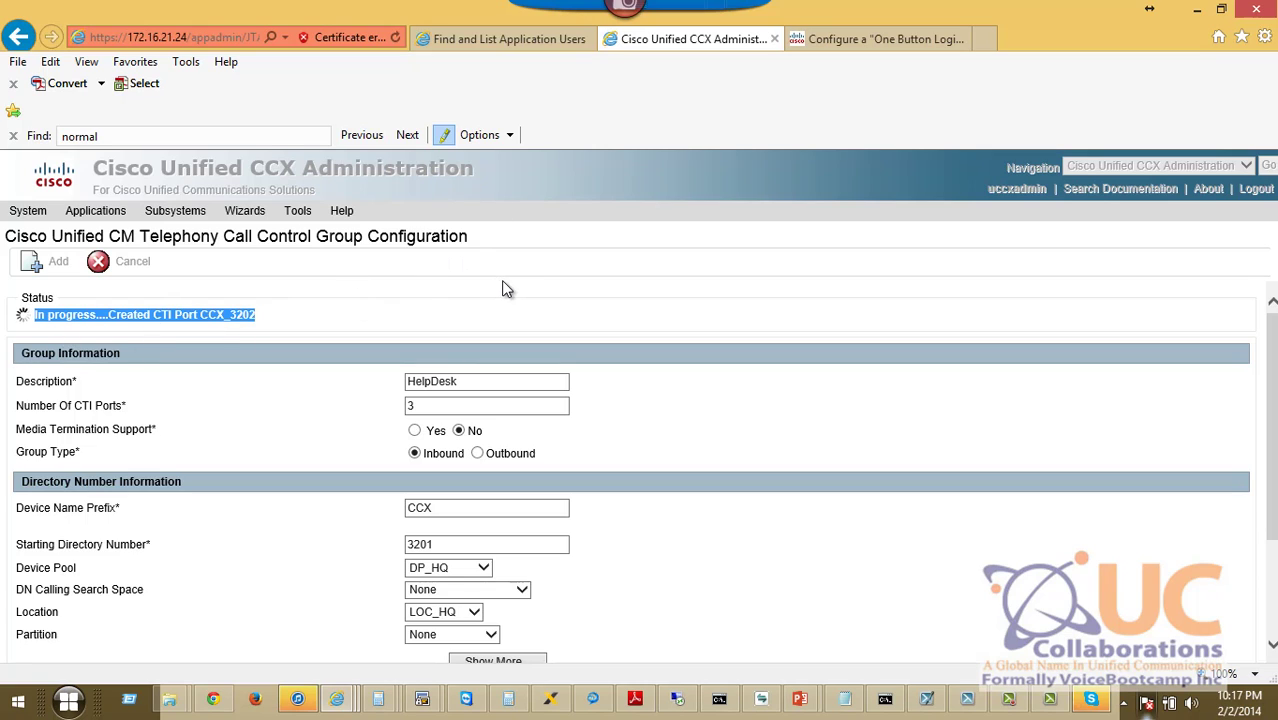
# Clear the 3003 phone filter and confirm CTI ports CCX_3201–CCX_3203 are listed.
pyautogui.click(505, 39)
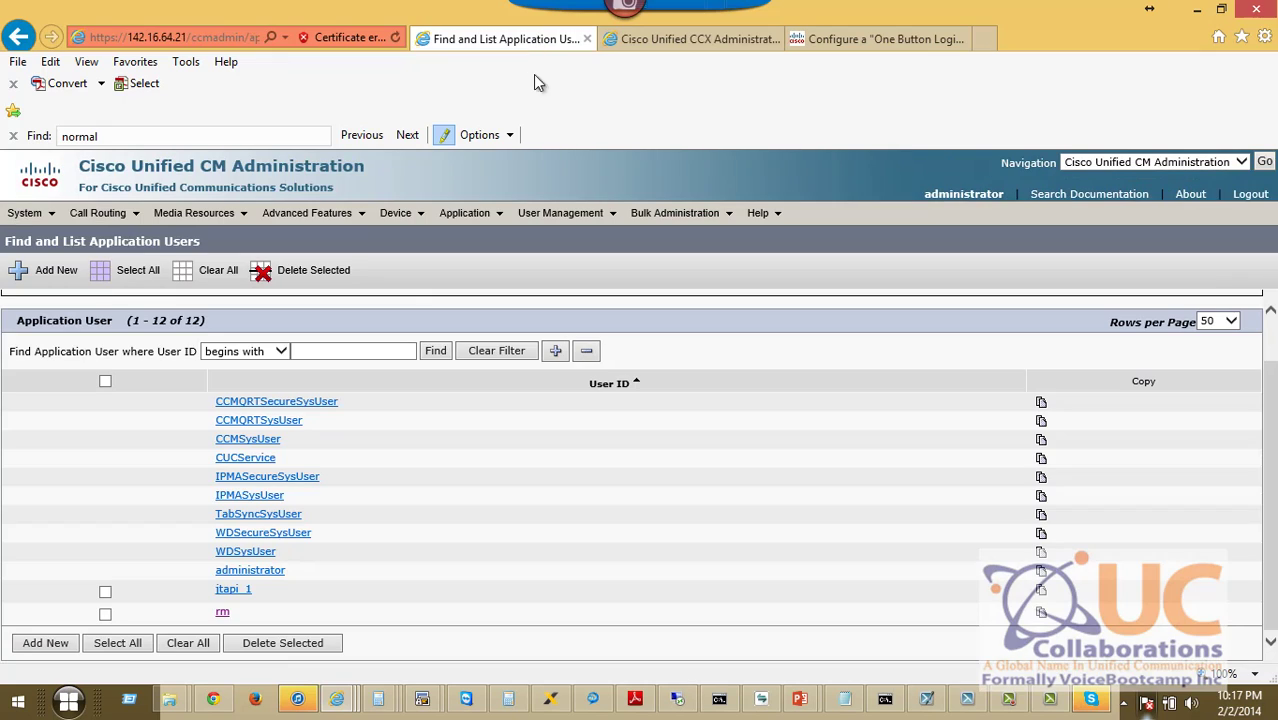
pyautogui.moveTo(388, 218)
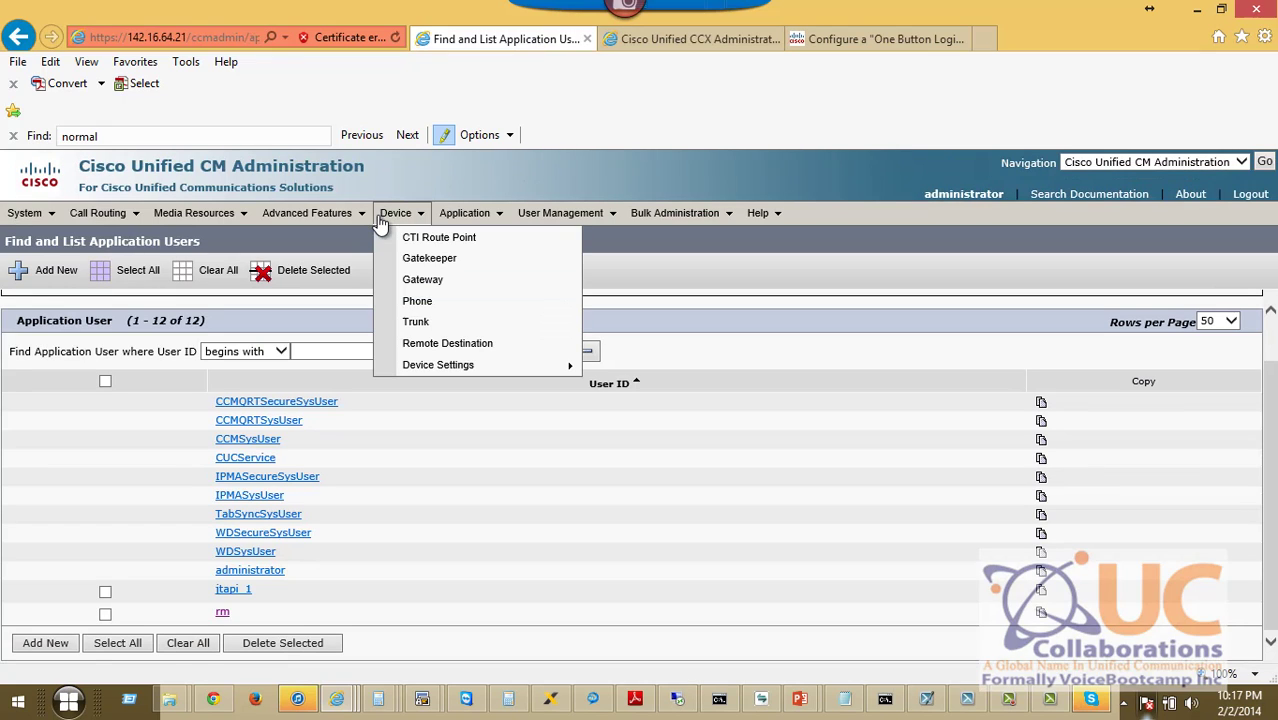
pyautogui.click(450, 309)
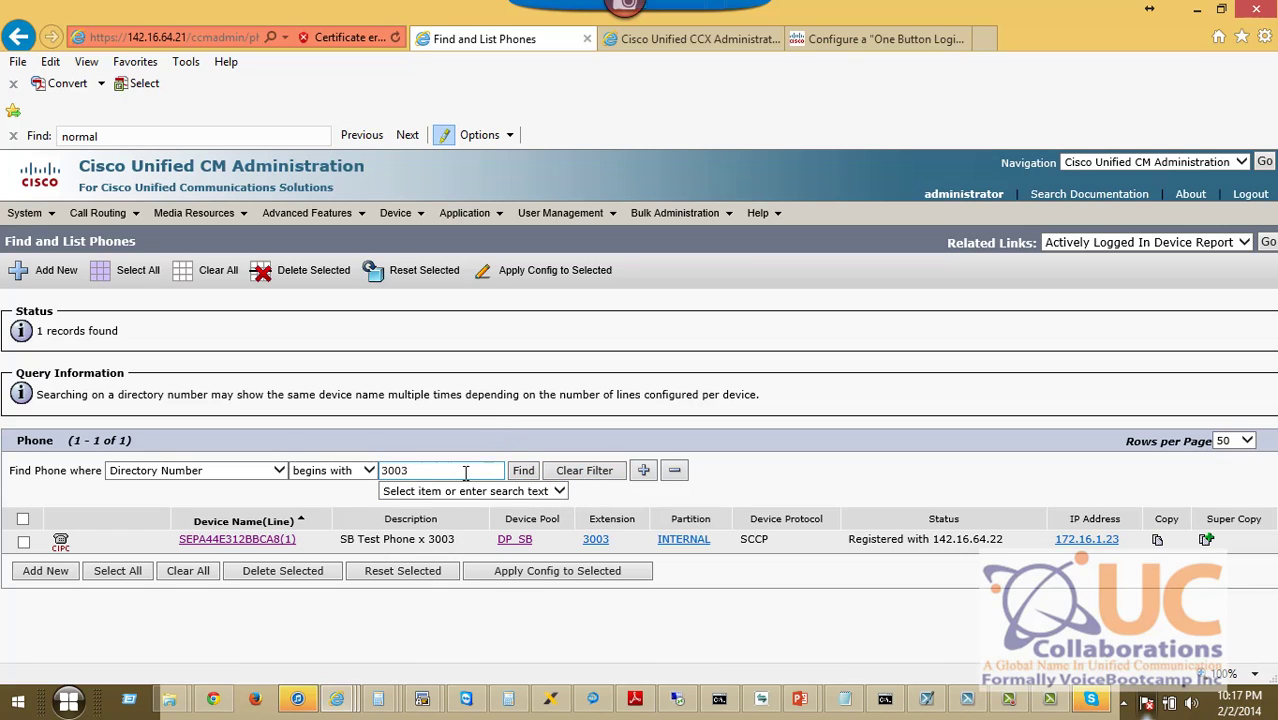
pyautogui.moveTo(465, 471); pyautogui.dragTo(380, 471)
pyautogui.press('BackSpace')
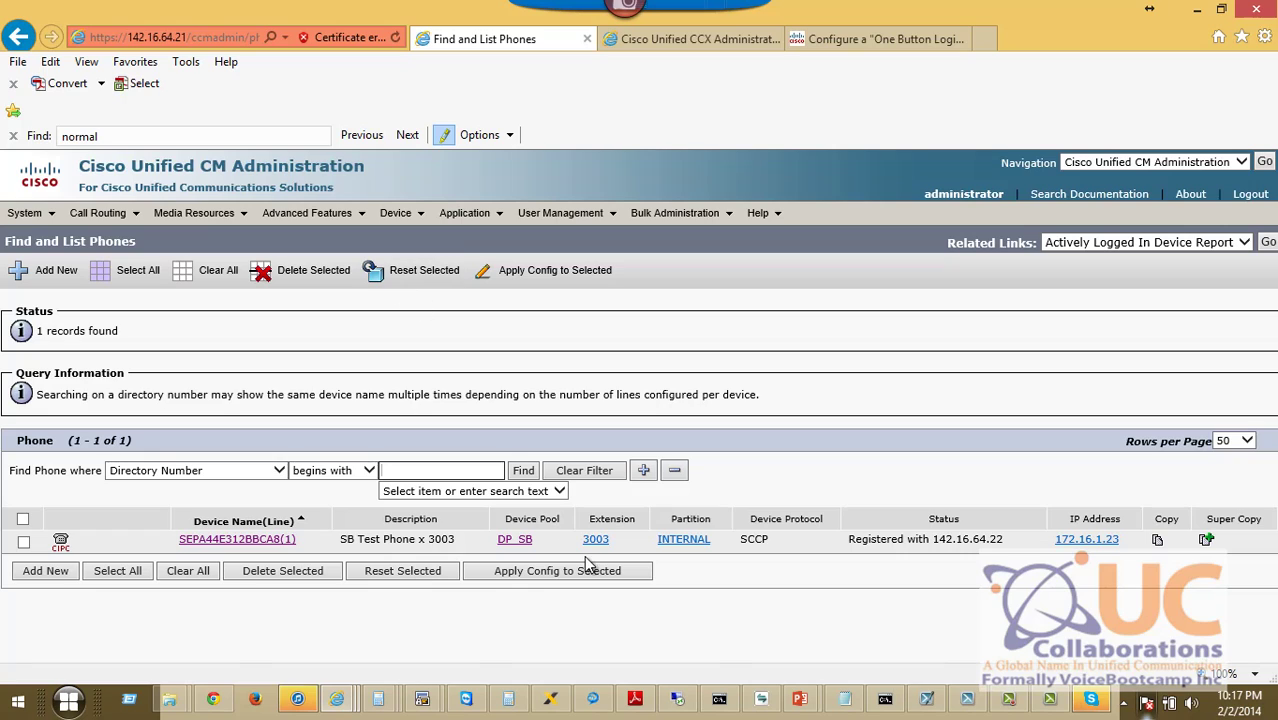
pyautogui.click(525, 474)
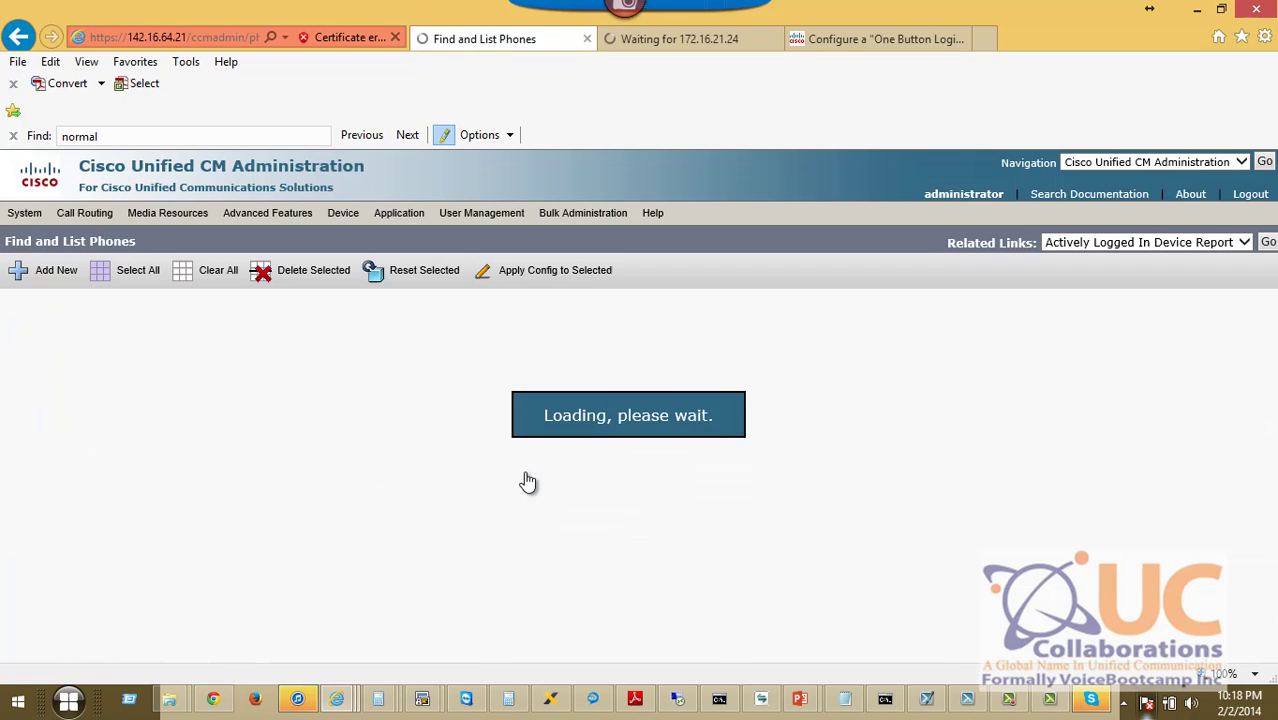
pyautogui.scroll(-3, 1272, 380)
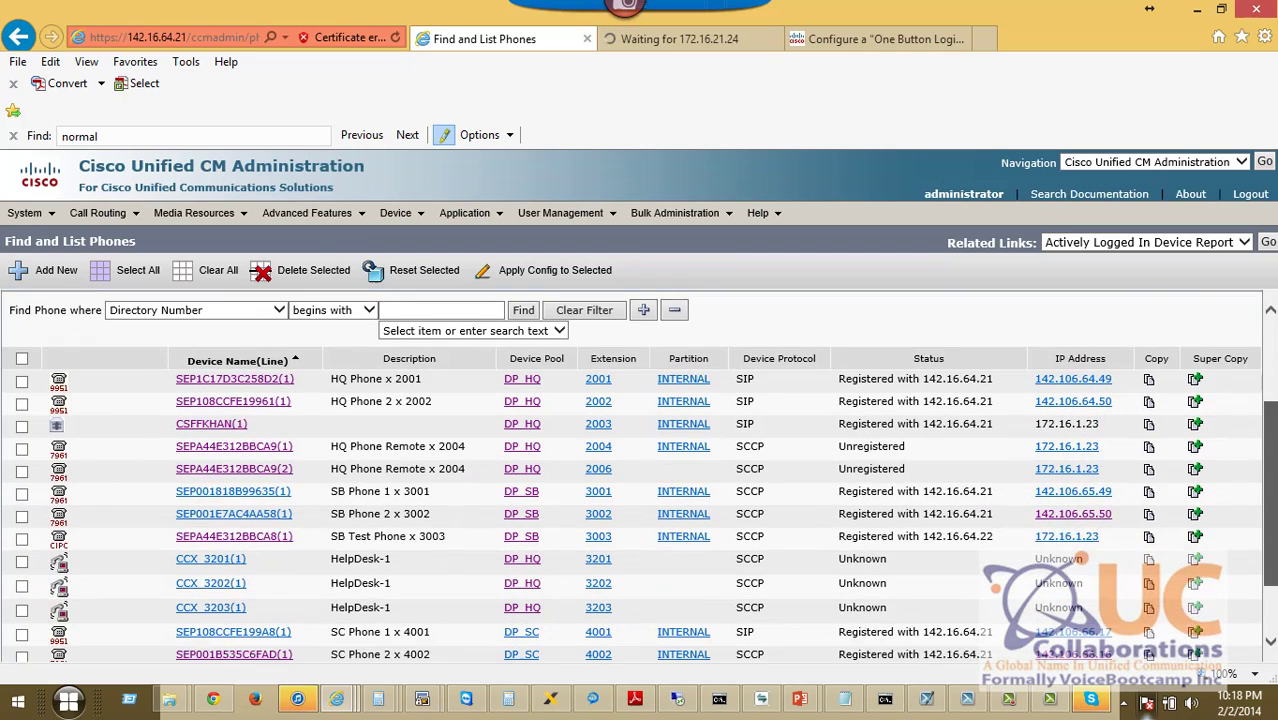
pyautogui.moveTo(257, 521); pyautogui.dragTo(173, 481)
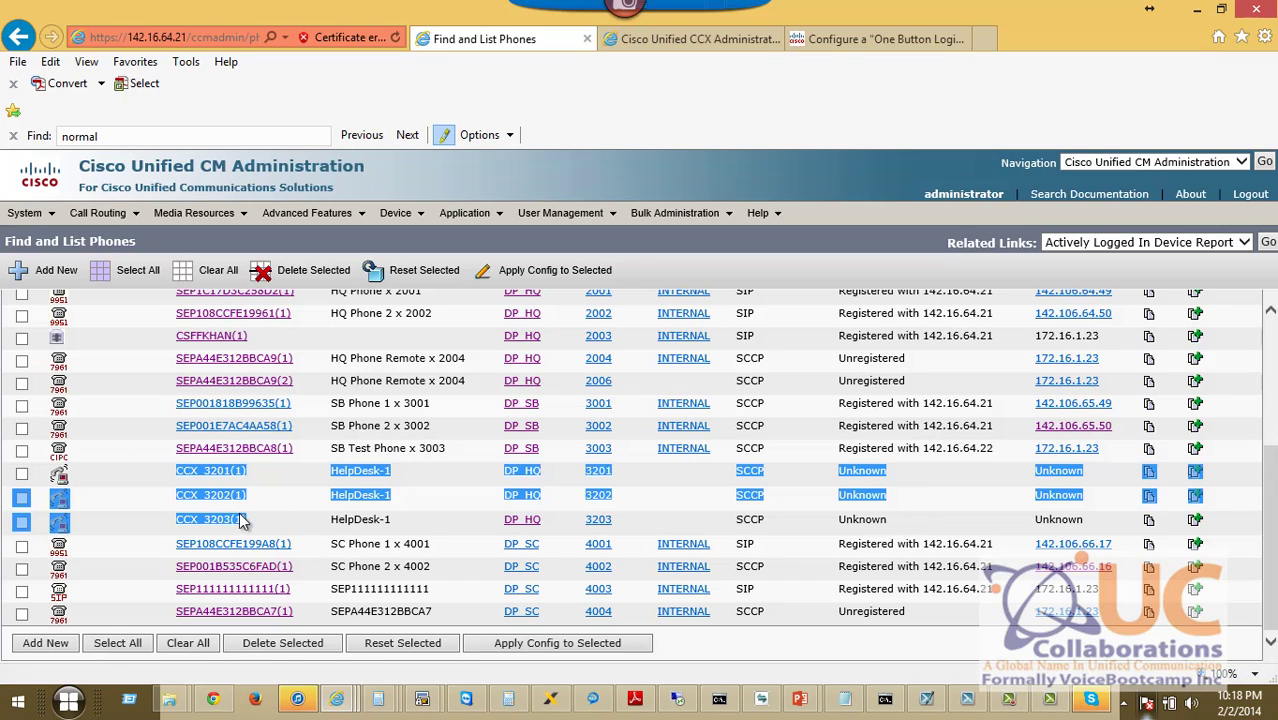
pyautogui.click(703, 50)
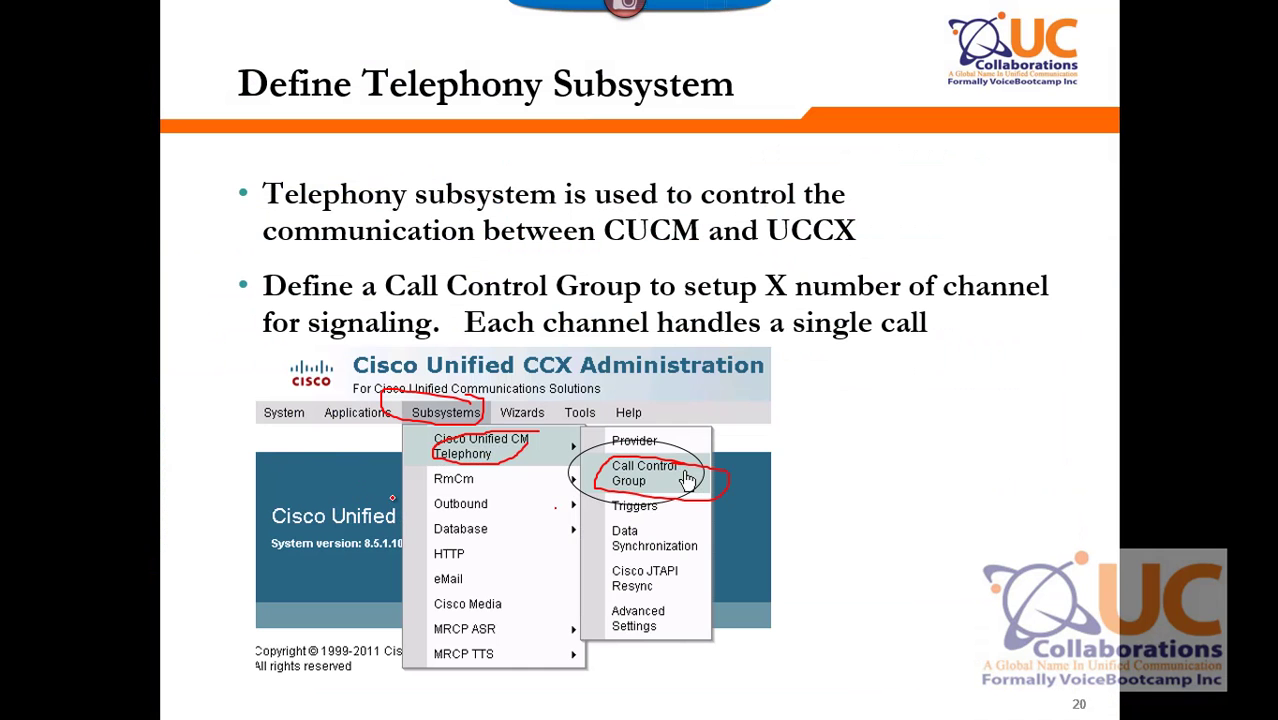
# Advance past the Call Control Group slide to the RmCM Subsystem slide, circling its agent status and queue bullets.
pyautogui.press('Right')
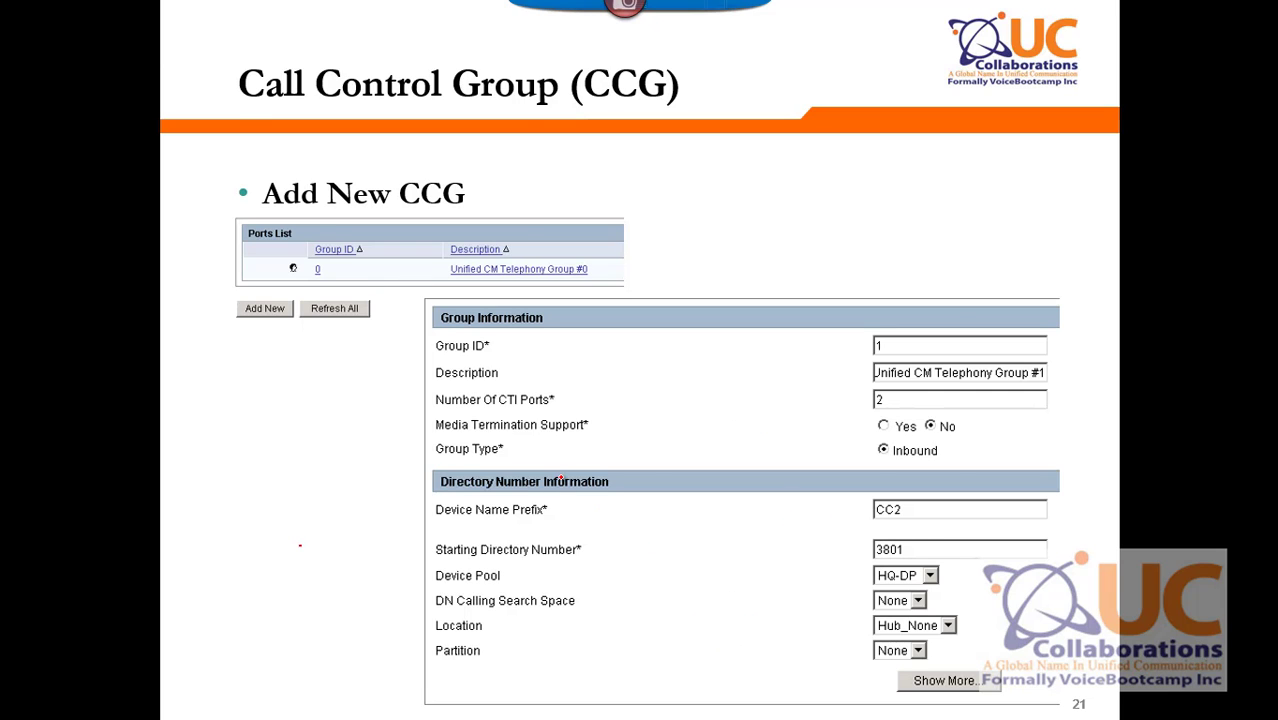
pyautogui.press('Right')
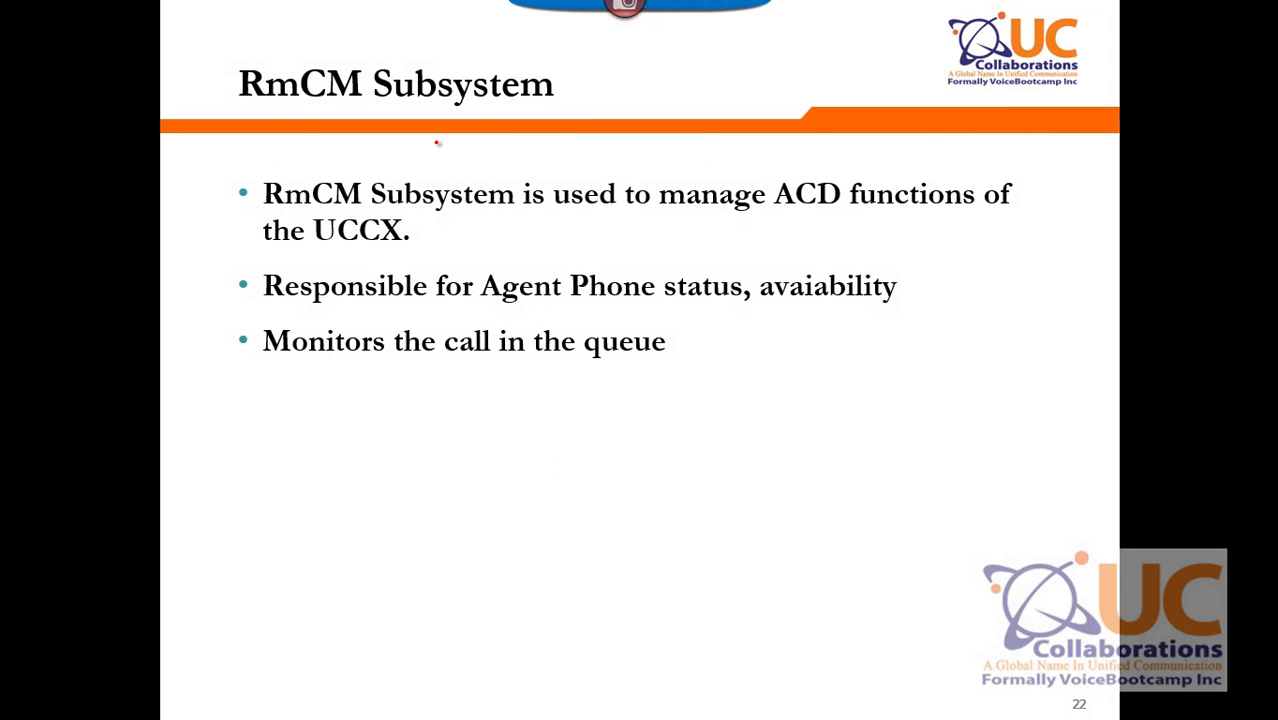
pyautogui.moveTo(316, 268)
pyautogui.mouseDown()
pyautogui.moveTo(290, 268)
pyautogui.moveTo(299, 382)
pyautogui.moveTo(663, 324)
pyautogui.moveTo(954, 310)
pyautogui.moveTo(700, 244)
pyautogui.moveTo(264, 272)
pyautogui.mouseUp()
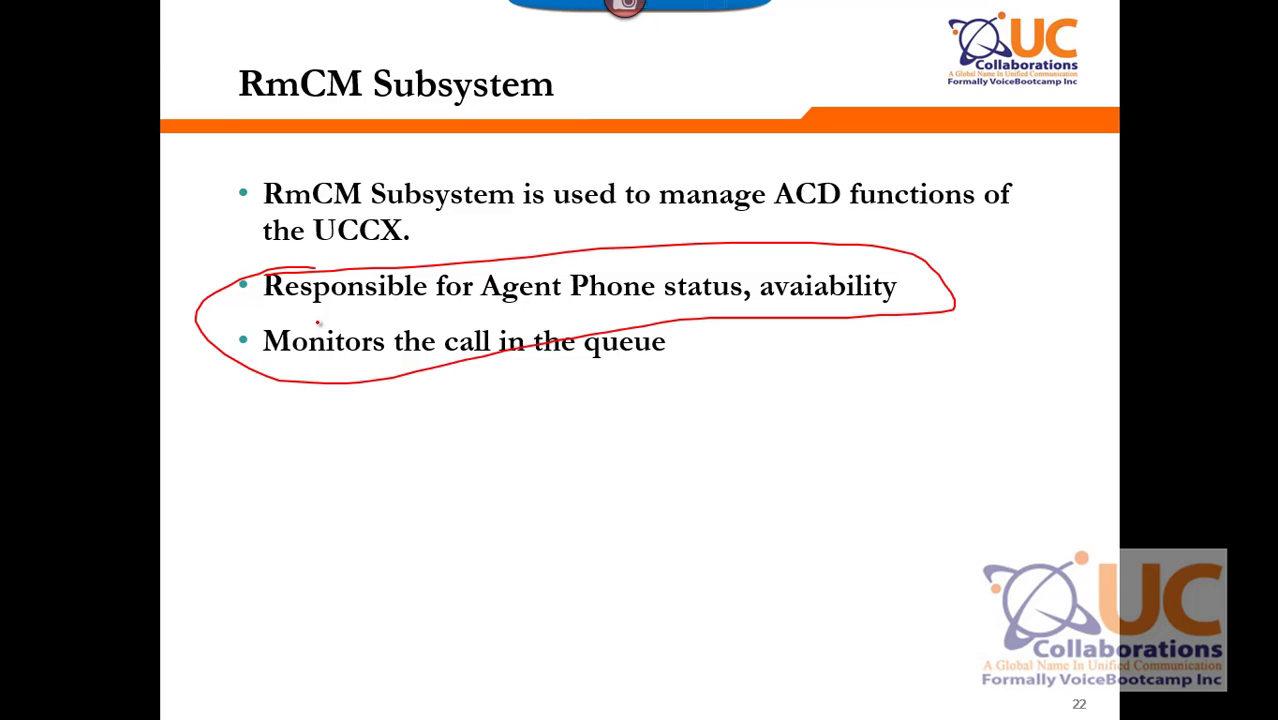
# Tick every item on the Deploy ACD using RmCM checklist in red ink, then return to the browser.
pyautogui.press('Right')
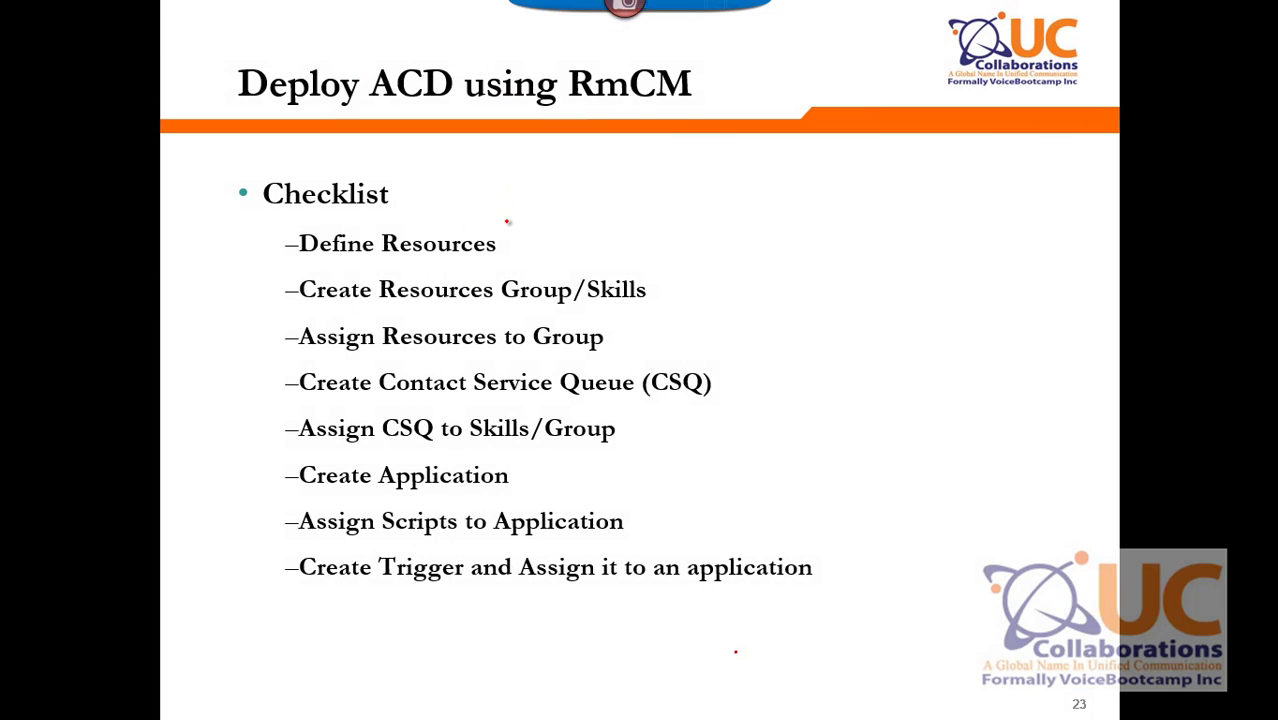
pyautogui.moveTo(503, 227)
pyautogui.mouseDown()
pyautogui.moveTo(533, 254)
pyautogui.moveTo(578, 210)
pyautogui.mouseUp()
pyautogui.moveTo(651, 275); pyautogui.dragTo(729, 269)
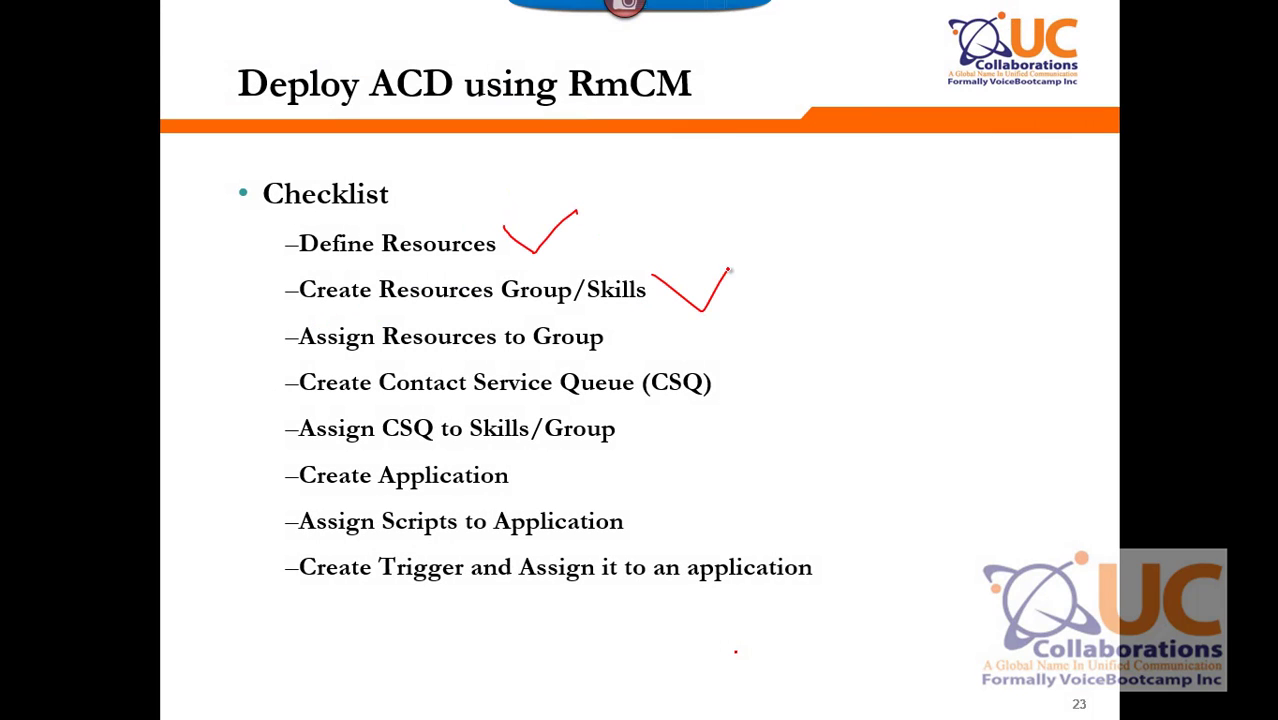
pyautogui.moveTo(639, 316)
pyautogui.mouseDown()
pyautogui.moveTo(660, 344)
pyautogui.moveTo(728, 323)
pyautogui.mouseUp()
pyautogui.moveTo(755, 378); pyautogui.dragTo(803, 366)
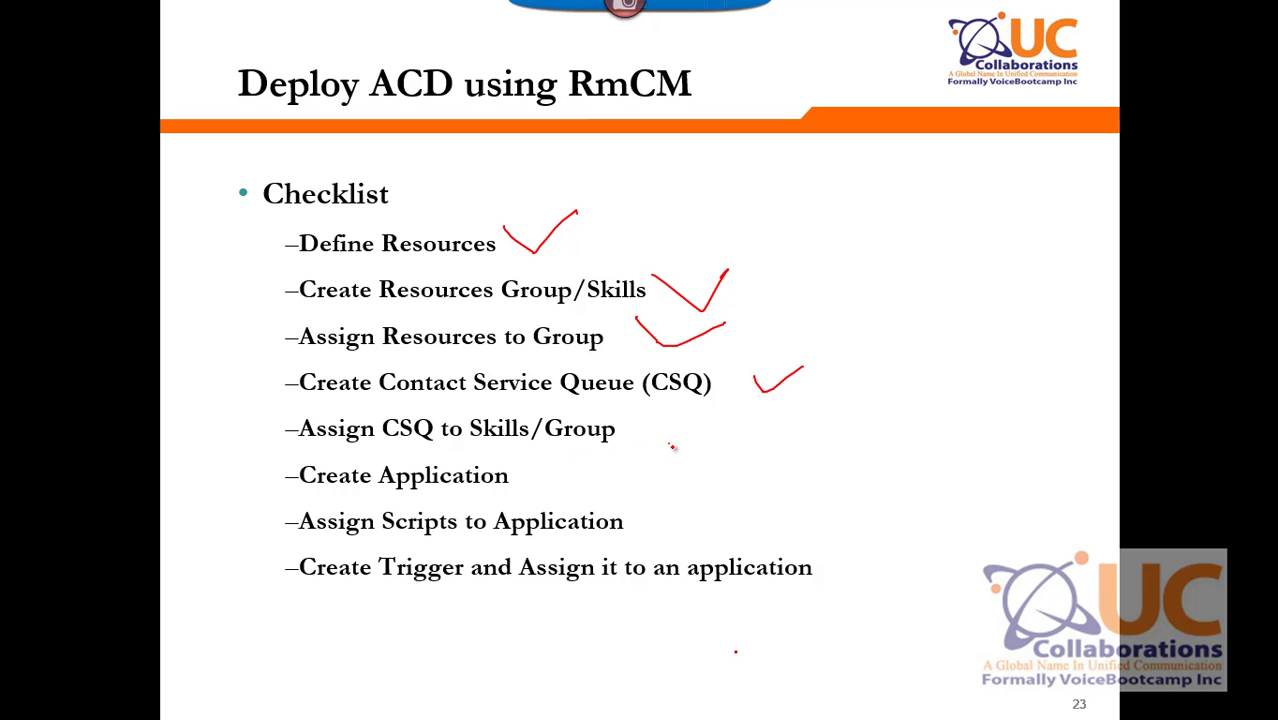
pyautogui.moveTo(670, 445); pyautogui.dragTo(755, 437)
pyautogui.moveTo(682, 537); pyautogui.dragTo(757, 520)
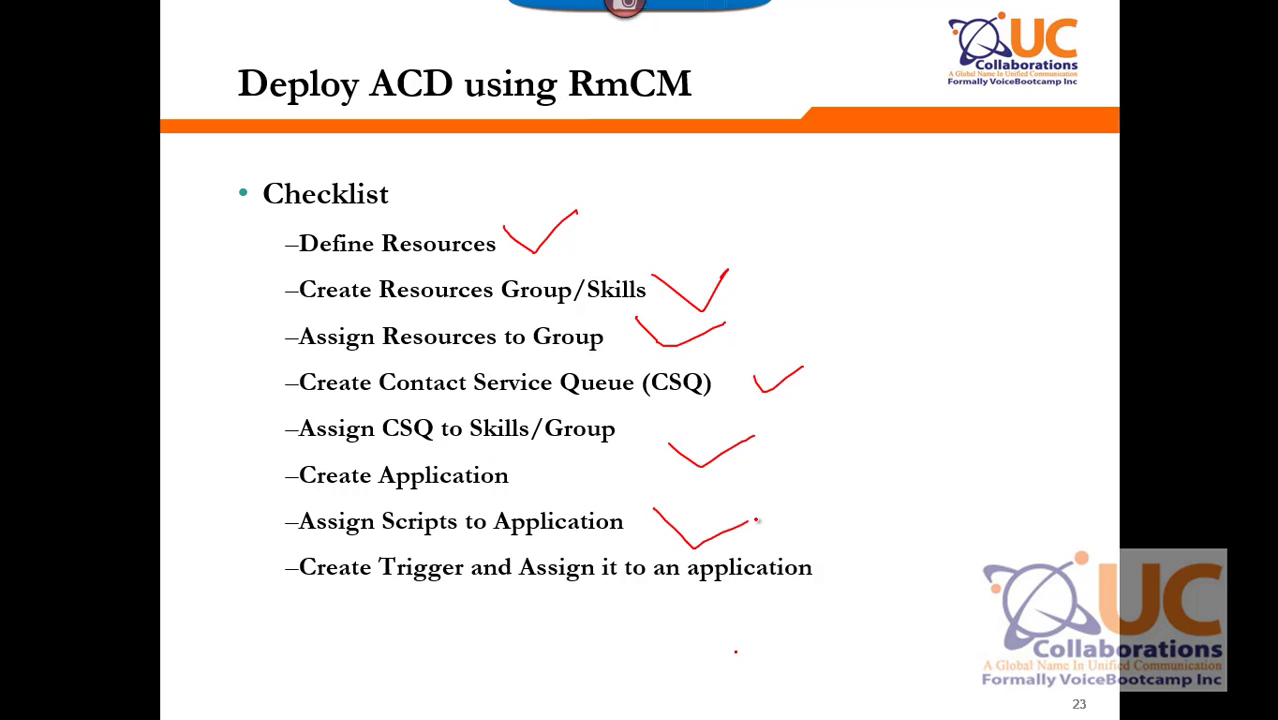
pyautogui.moveTo(820, 563); pyautogui.dragTo(839, 513)
pyautogui.hotkey('alt', 'Tab')
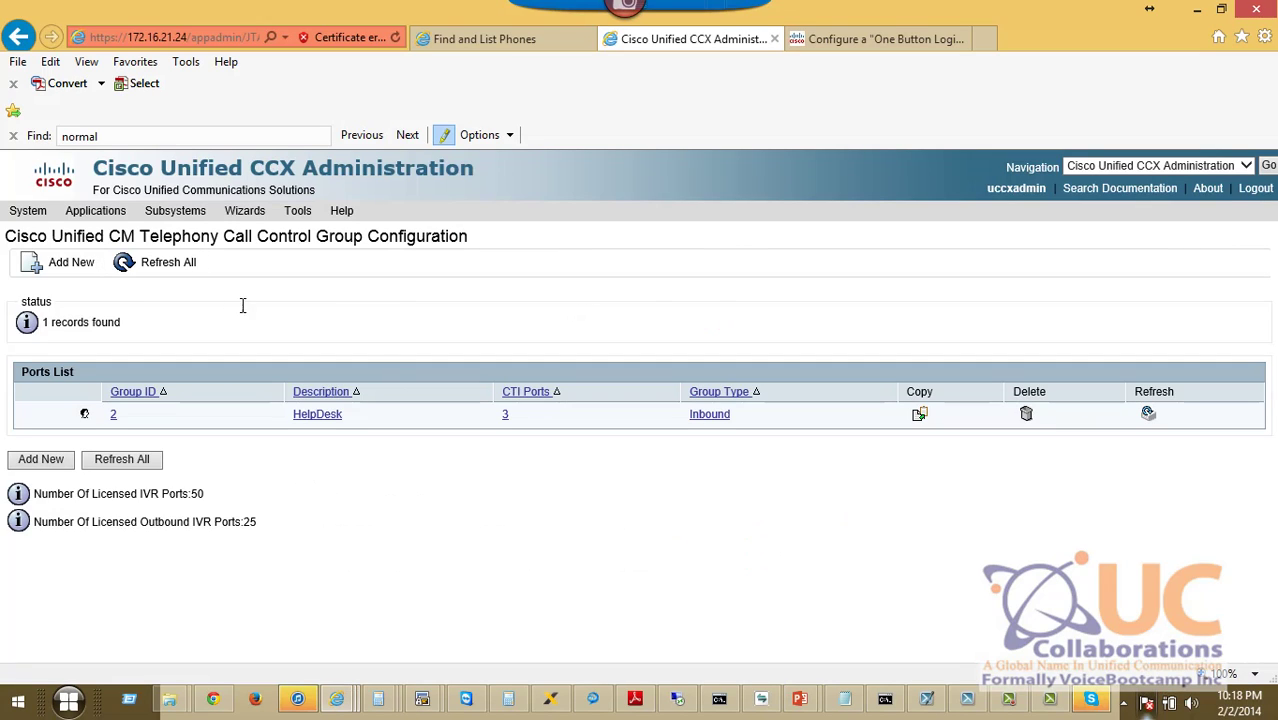
# Open the rm application user and scroll to Device Information showing SEPA44E312BBCA8 controlled.
pyautogui.click(491, 45)
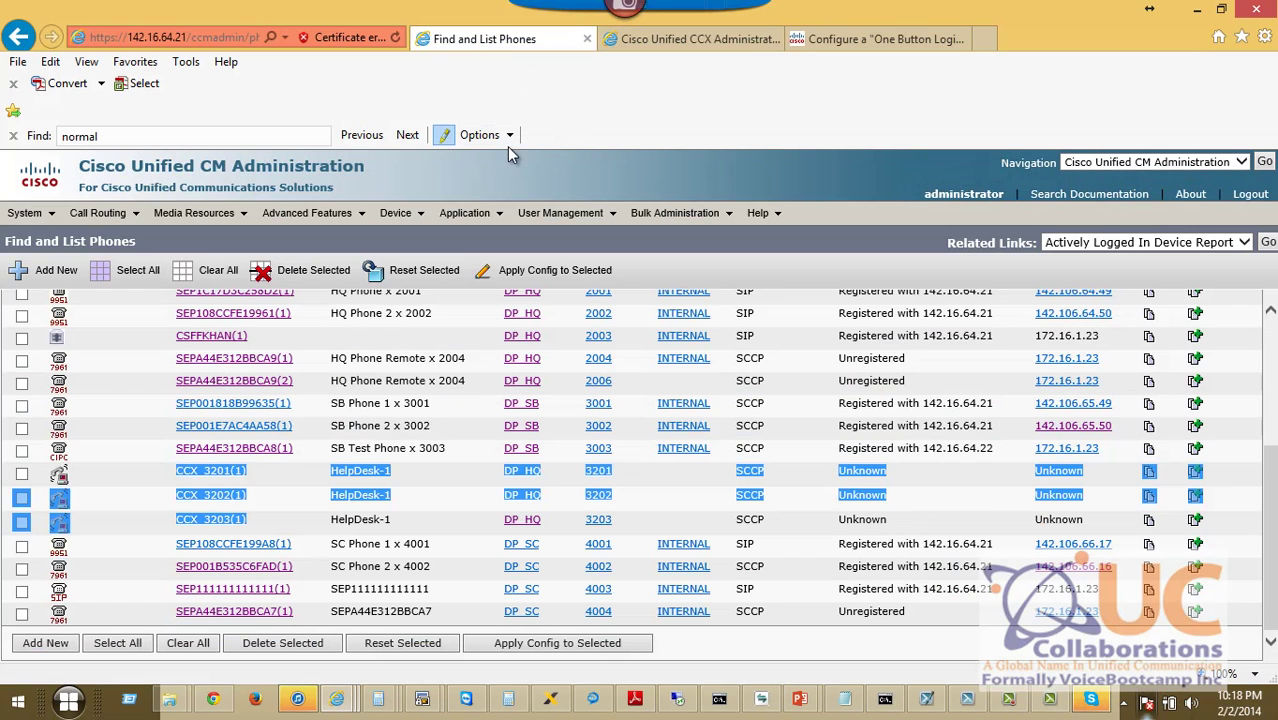
pyautogui.moveTo(587, 213)
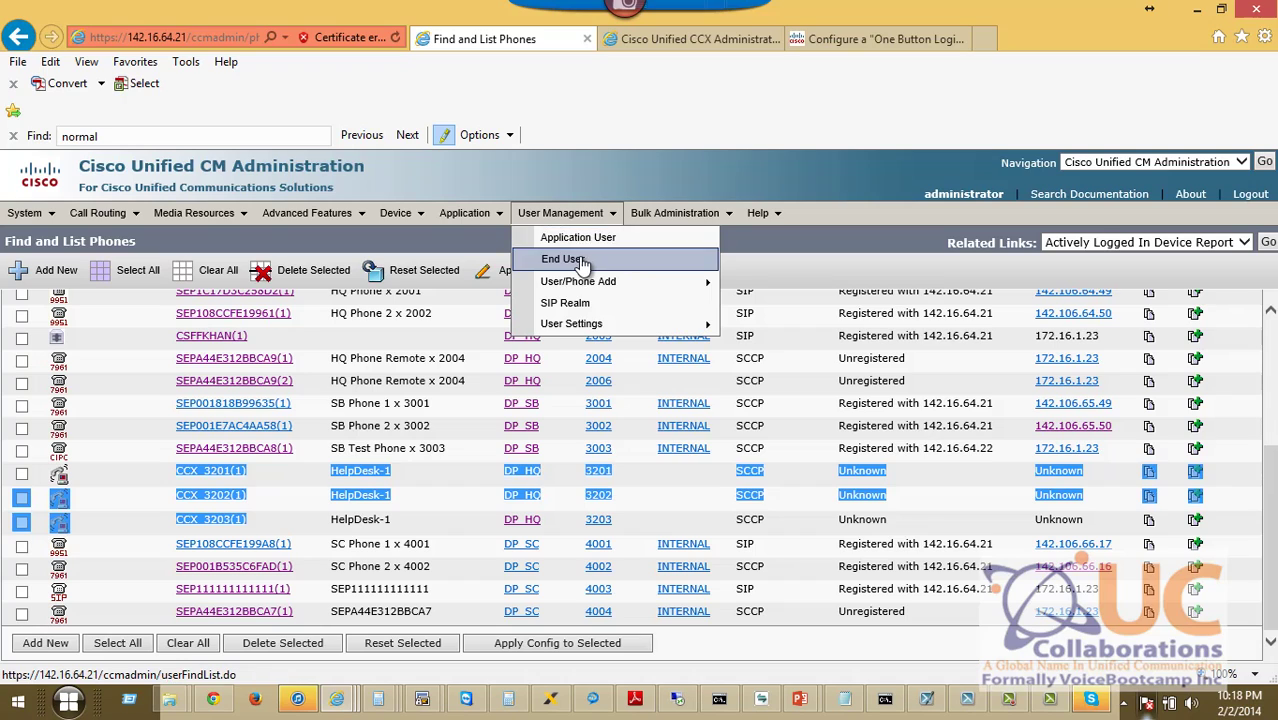
pyautogui.click(578, 240)
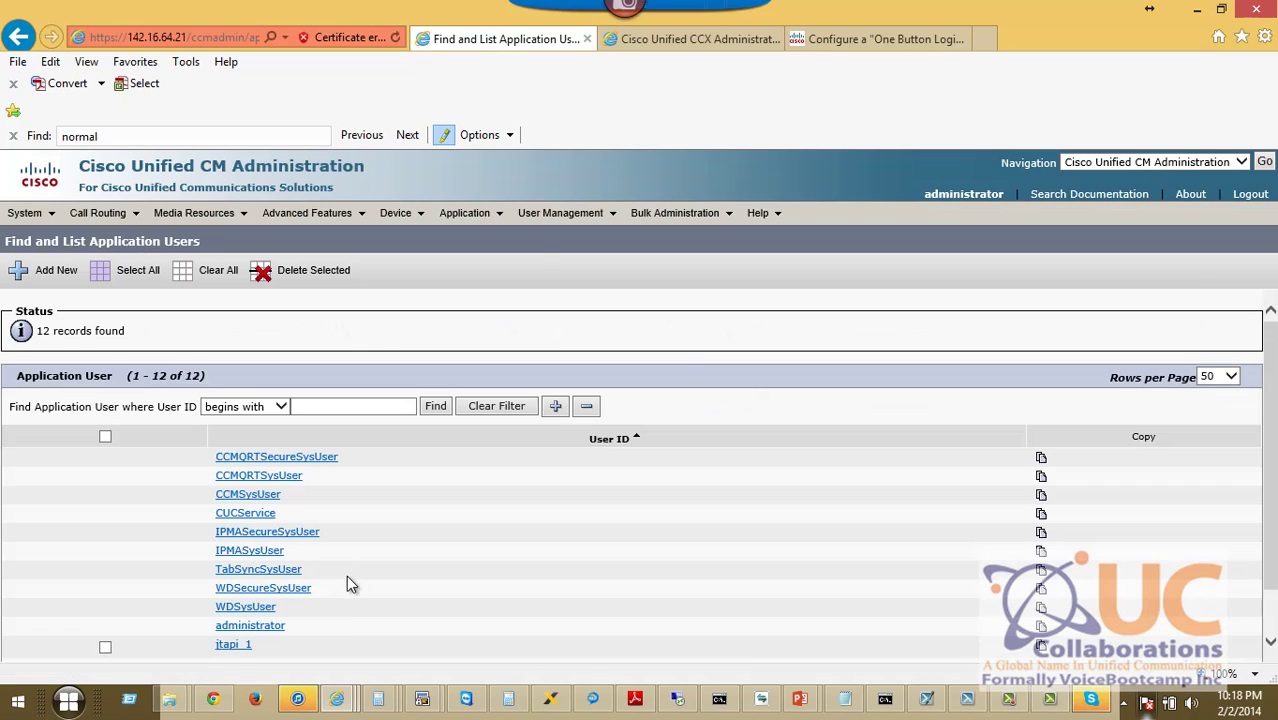
pyautogui.scroll(-1, 1274, 563)
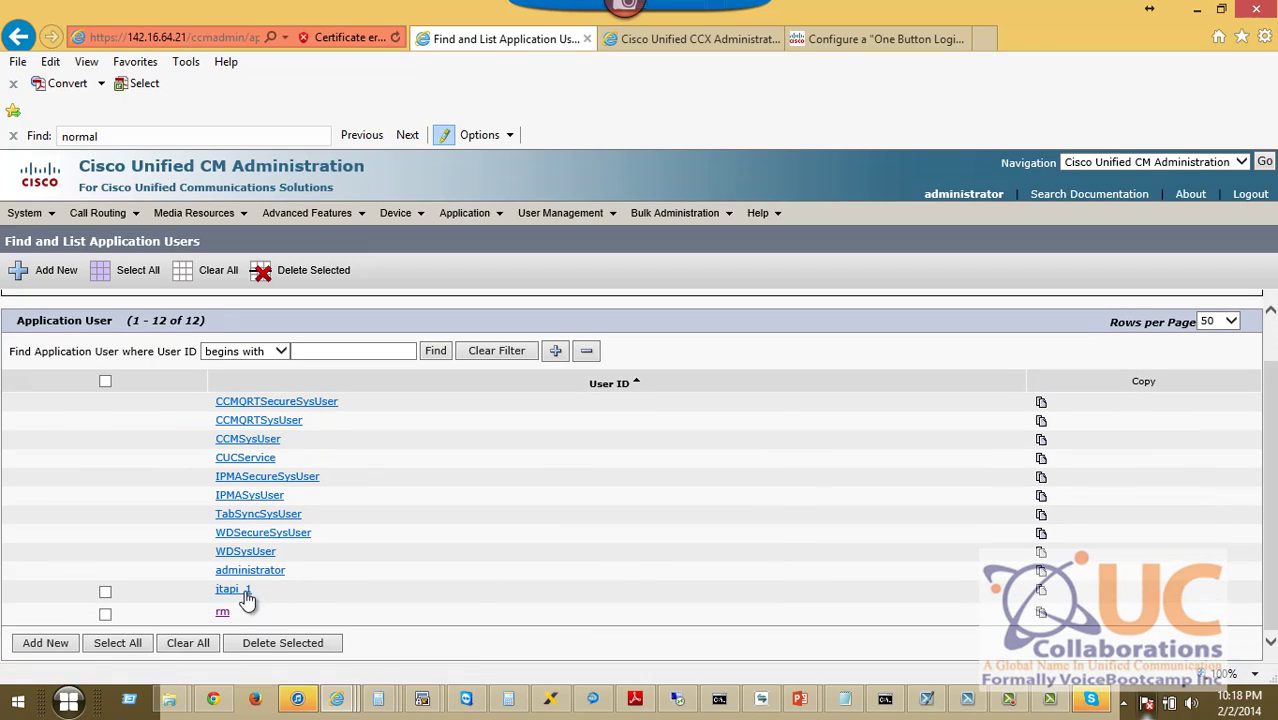
pyautogui.click(222, 614)
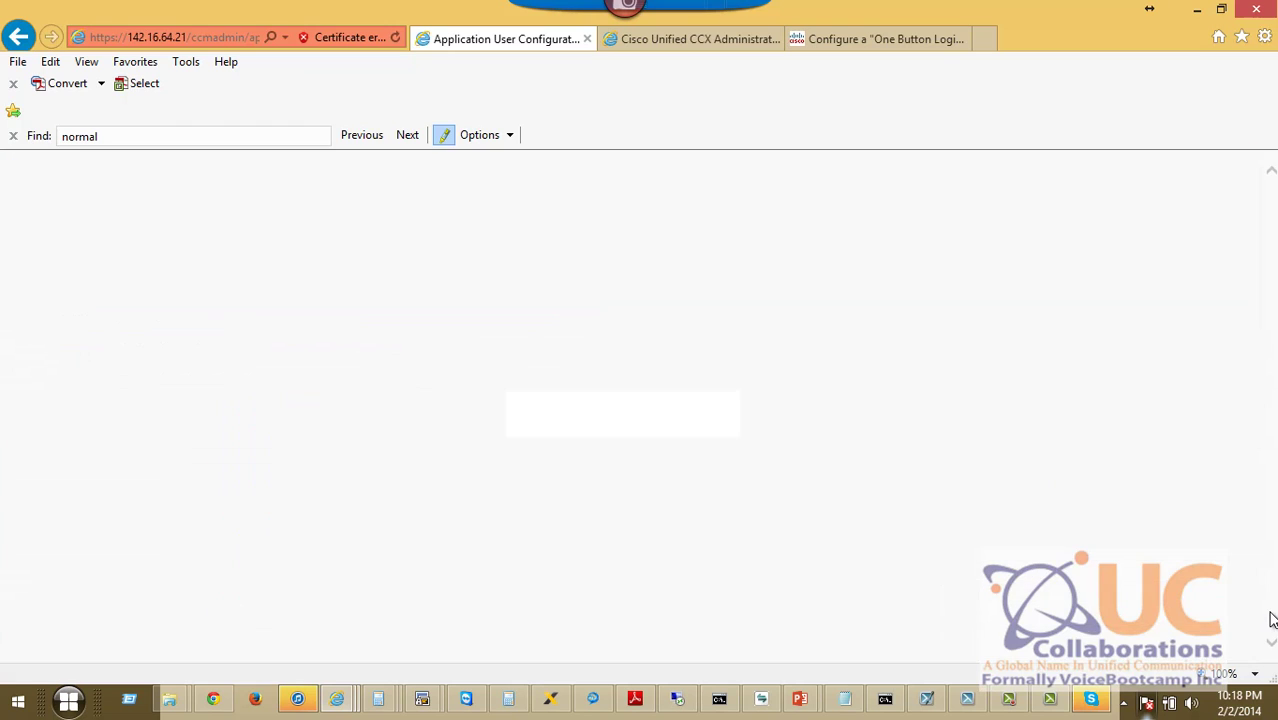
pyautogui.scroll(-3, 1272, 620)
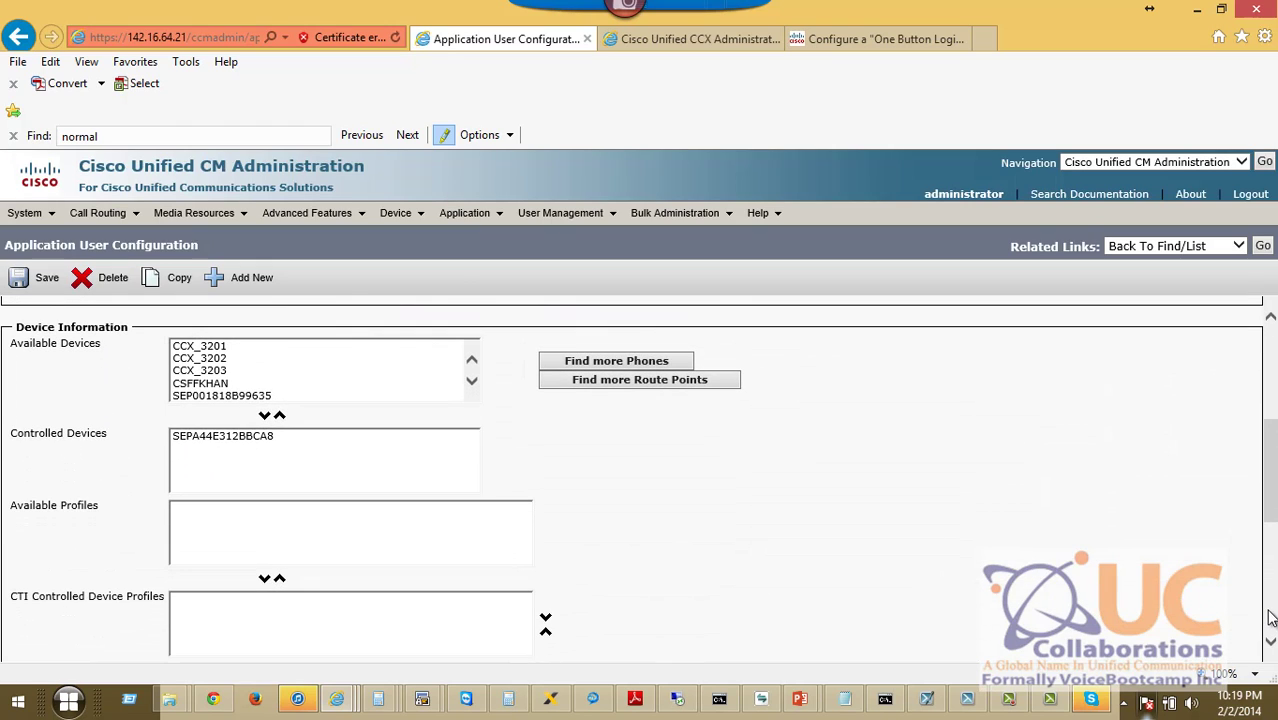
# Review IP Communicator's Device Configuration entries, exit to the idle screen, and return to the admin page.
pyautogui.click(761, 698)
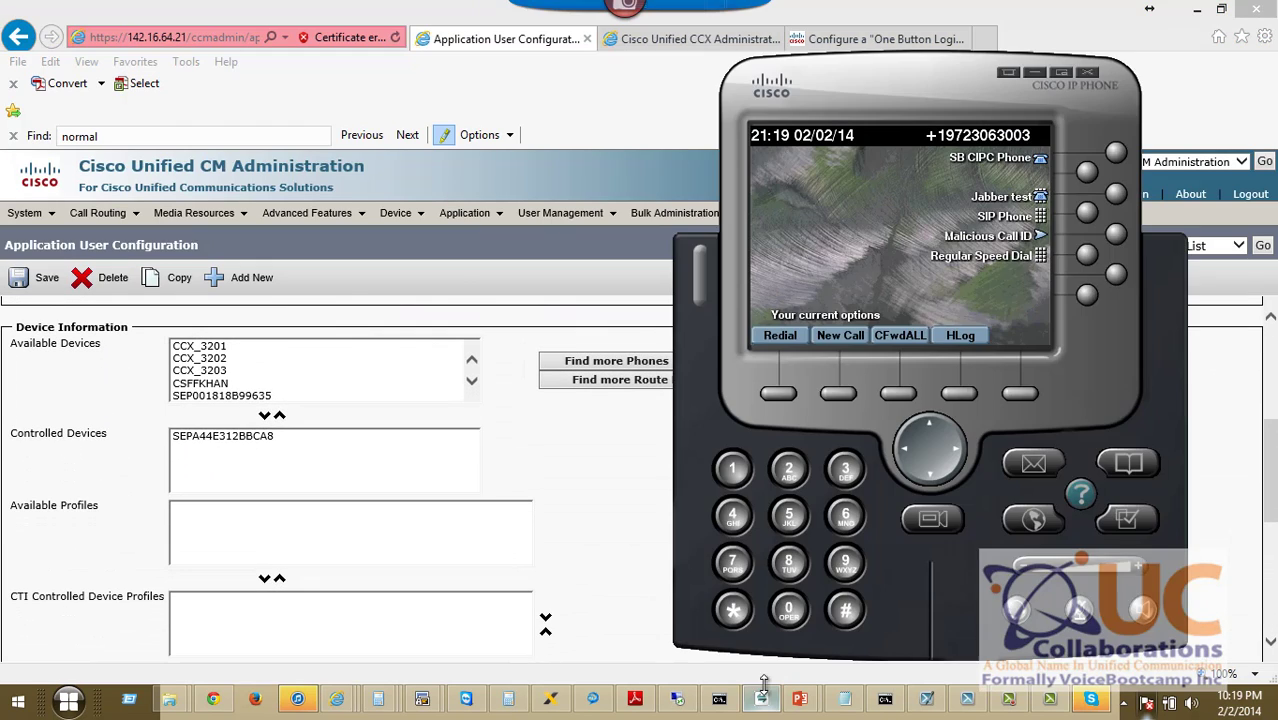
pyautogui.click(1131, 529)
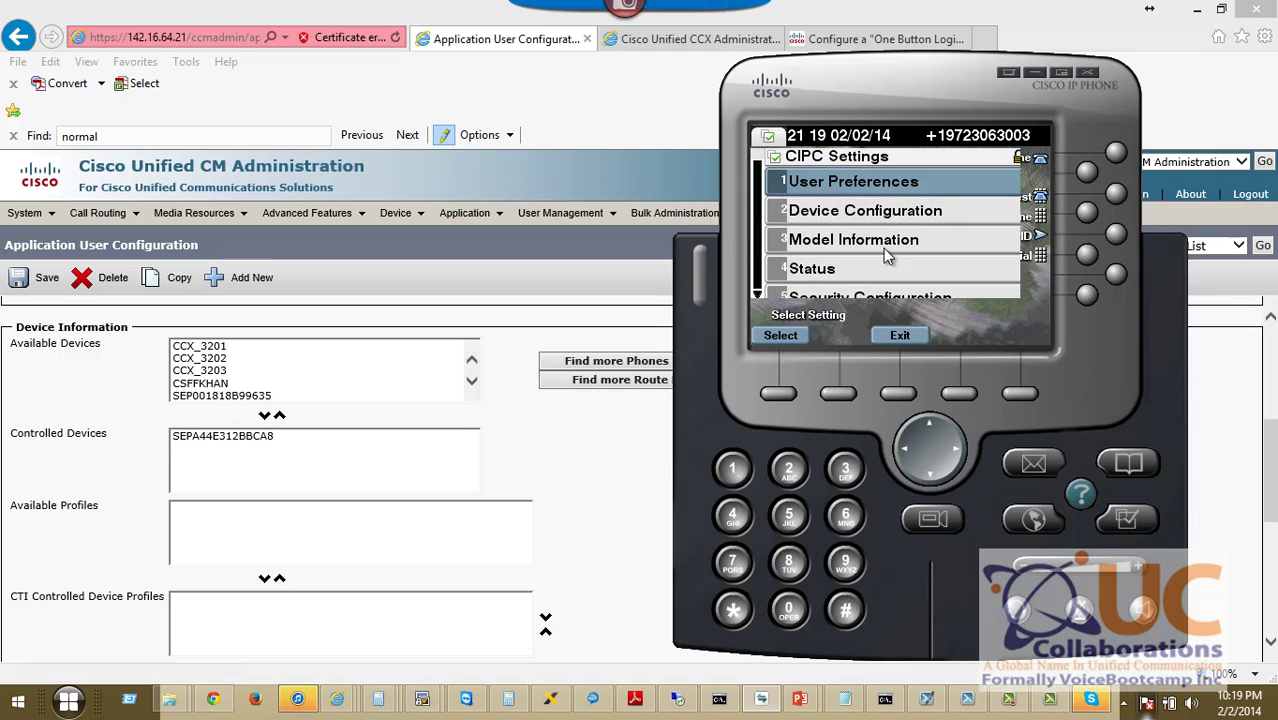
pyautogui.click(845, 210)
pyautogui.press('Down')
pyautogui.press('Down')
pyautogui.press('Down')
pyautogui.press('Down')
pyautogui.press('Down')
pyautogui.press('Down')
pyautogui.press('Down')
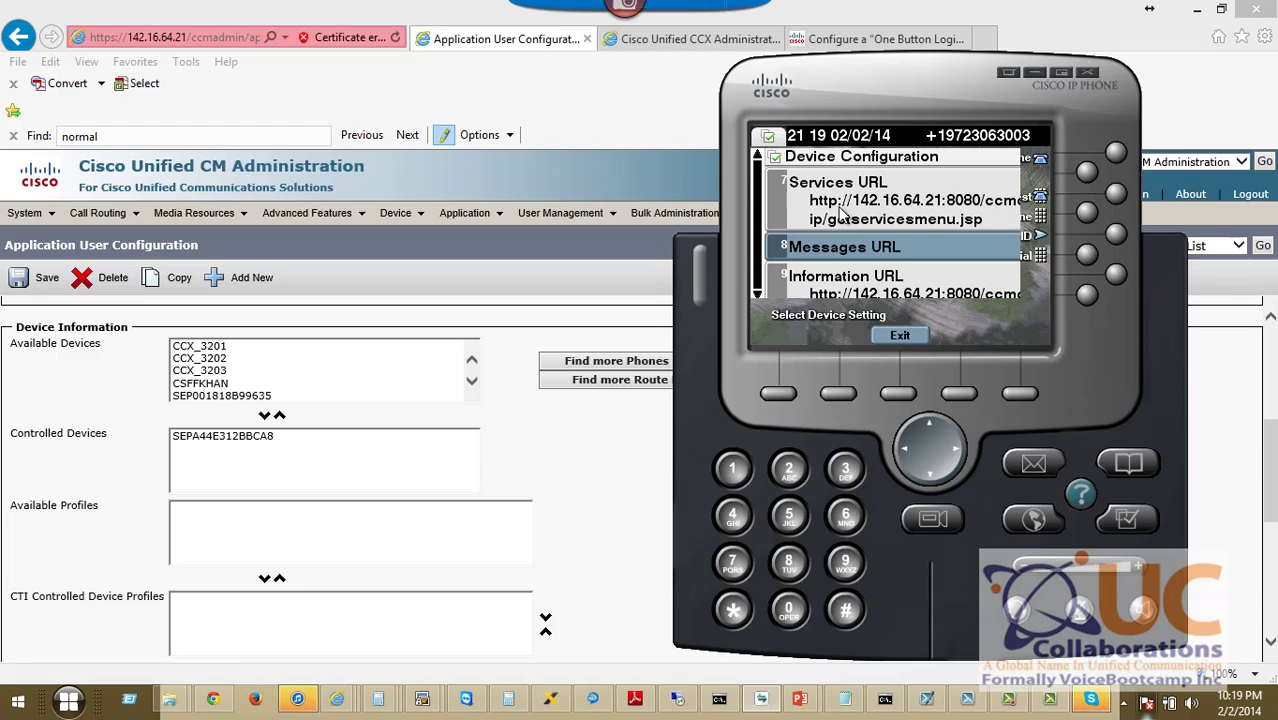
pyautogui.click(898, 335)
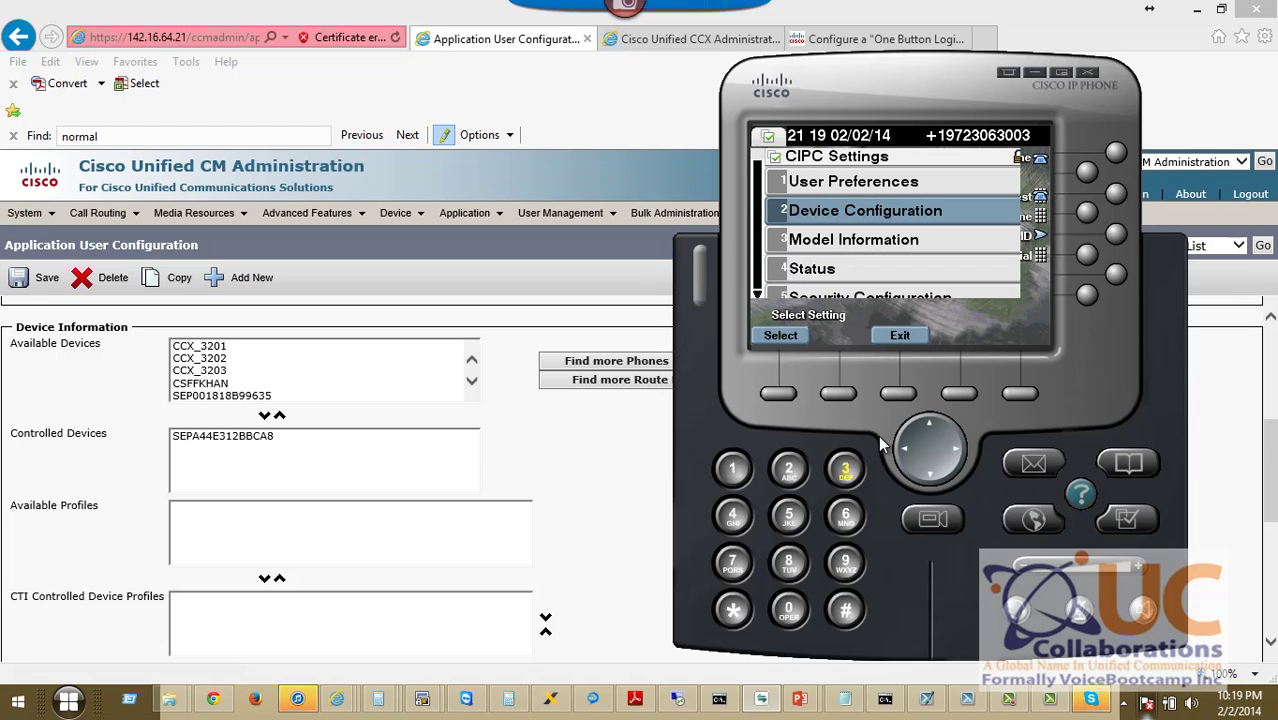
pyautogui.click(897, 336)
pyautogui.moveTo(771, 110); pyautogui.dragTo(727, 107)
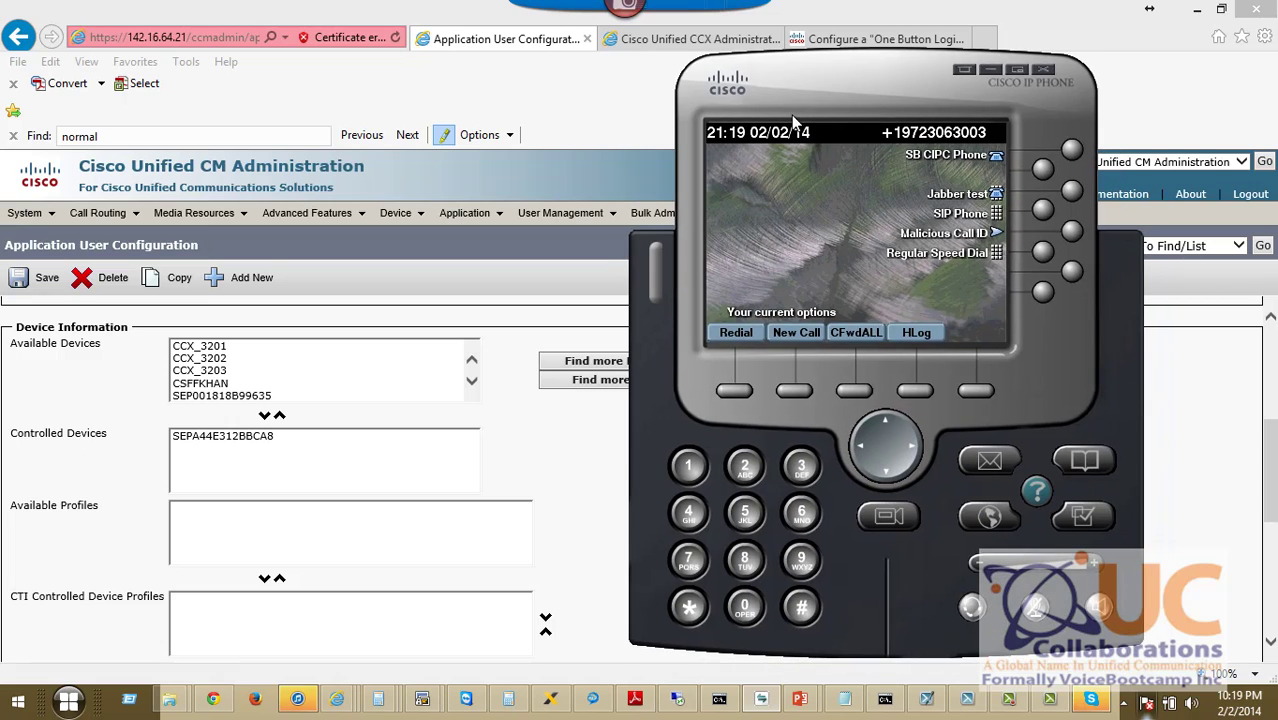
pyautogui.click(545, 447)
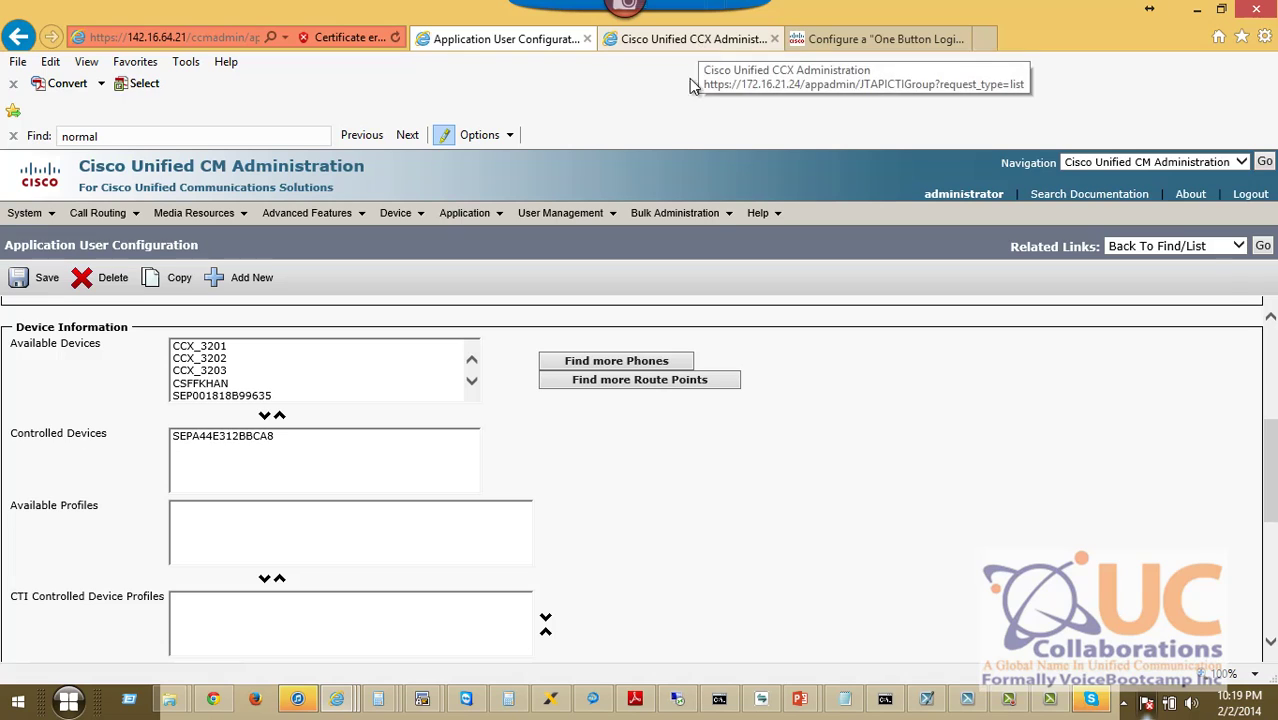
# List all end users and open the agent's end-user configuration.
pyautogui.moveTo(561, 217)
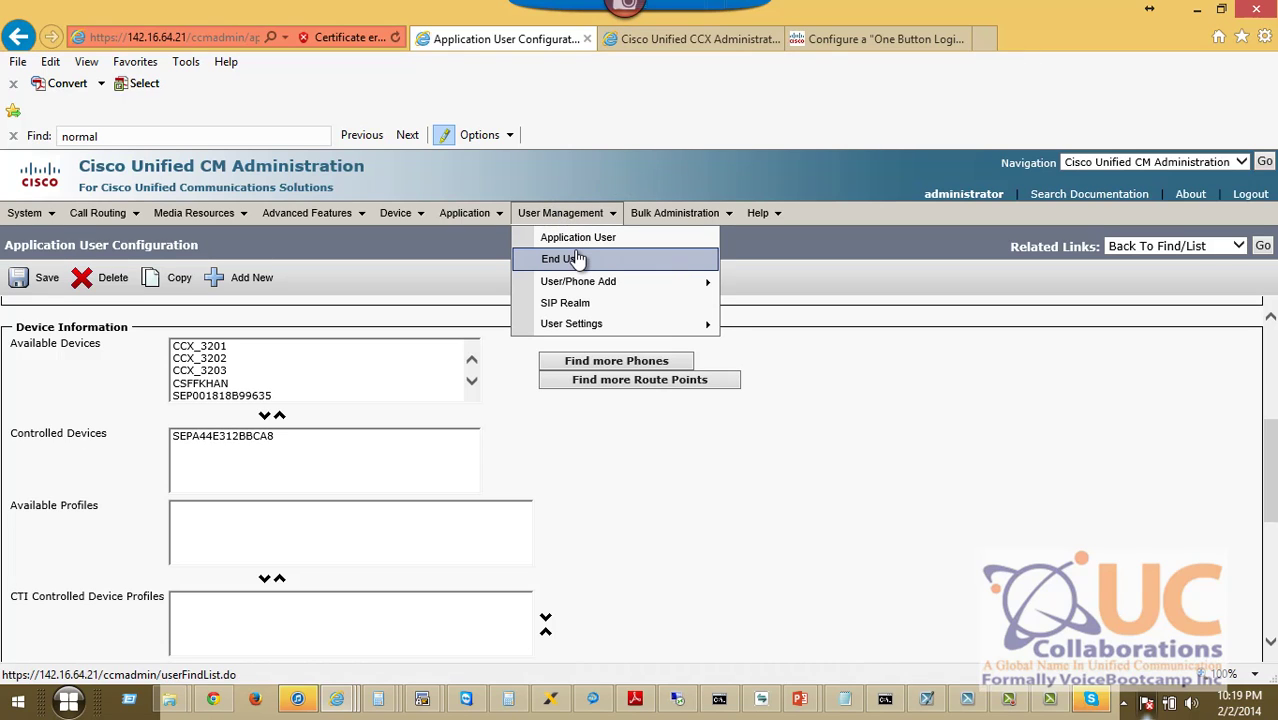
pyautogui.click(578, 259)
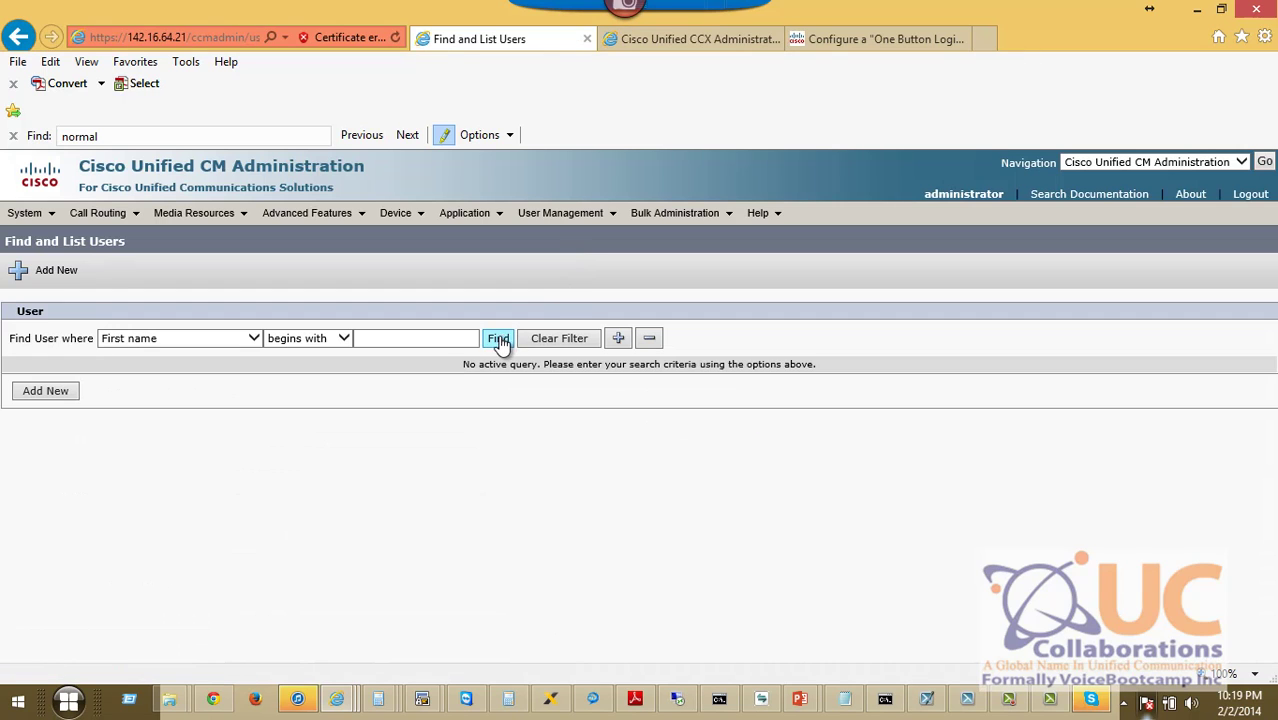
pyautogui.click(498, 340)
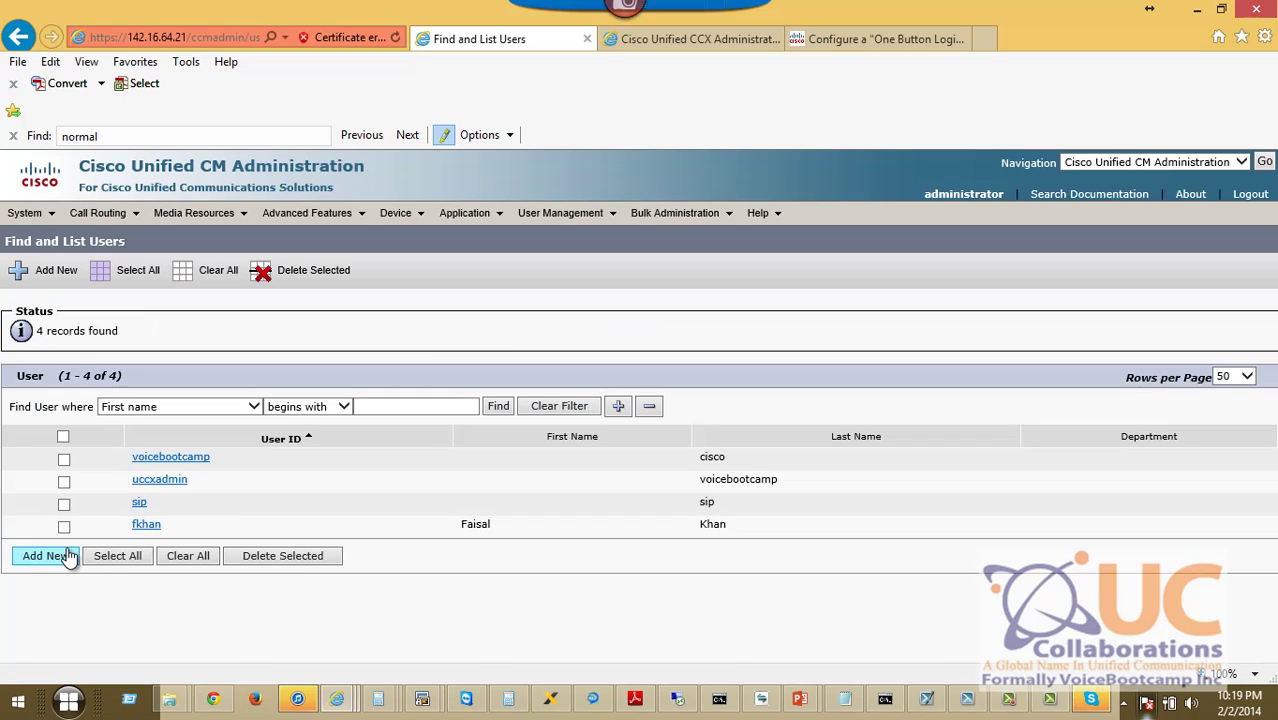
pyautogui.click(142, 529)
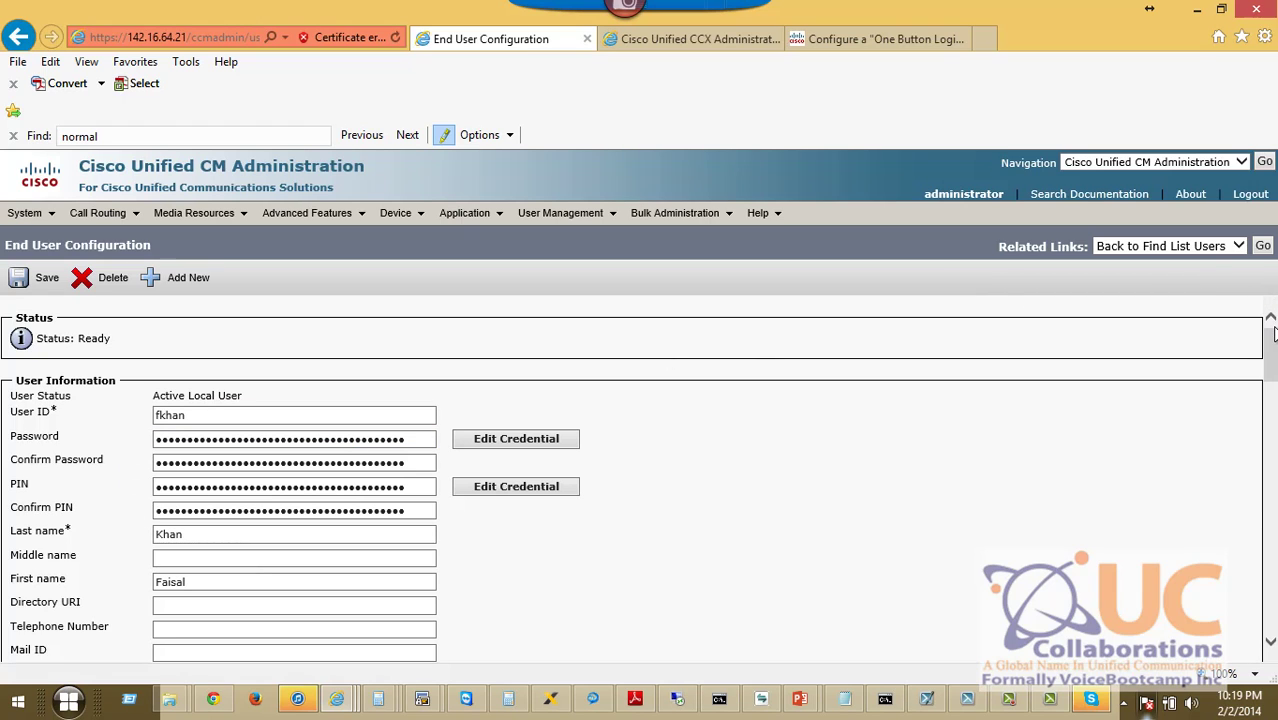
pyautogui.moveTo(1274, 333); pyautogui.dragTo(1270, 446)
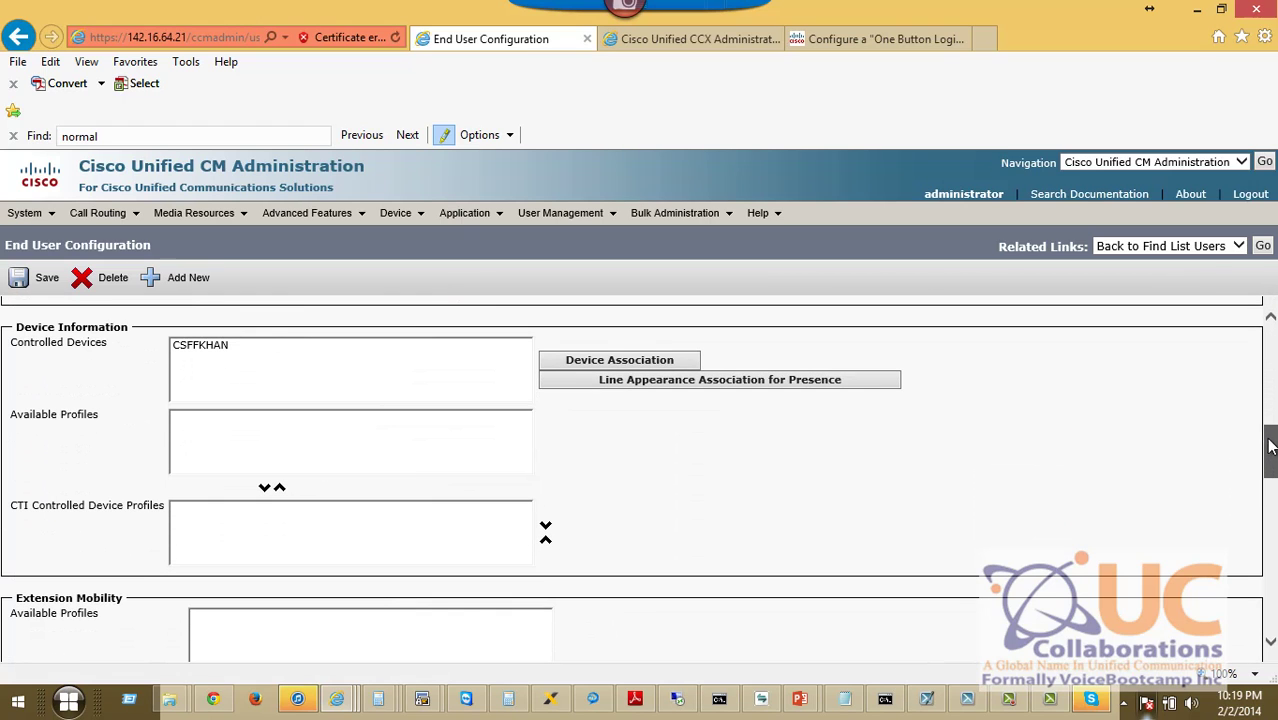
# Associate the device with directory number 3003 with the agent and save the changes.
pyautogui.click(569, 364)
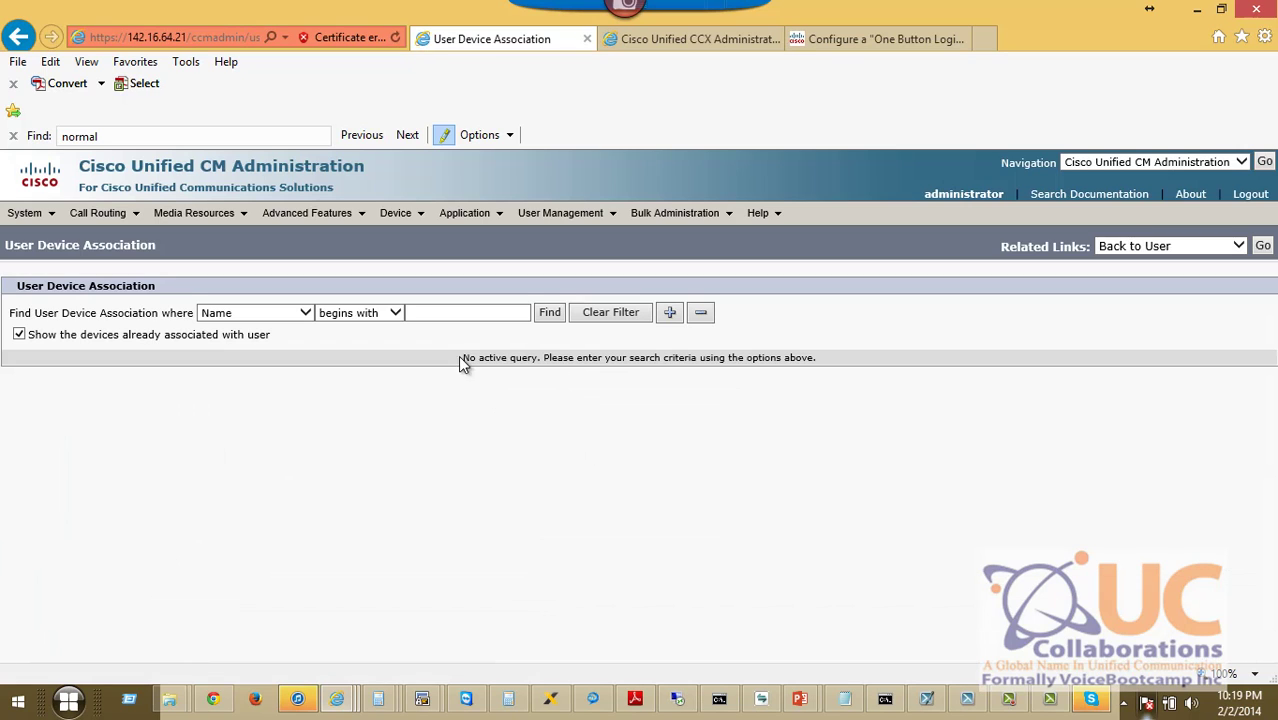
pyautogui.click(287, 314)
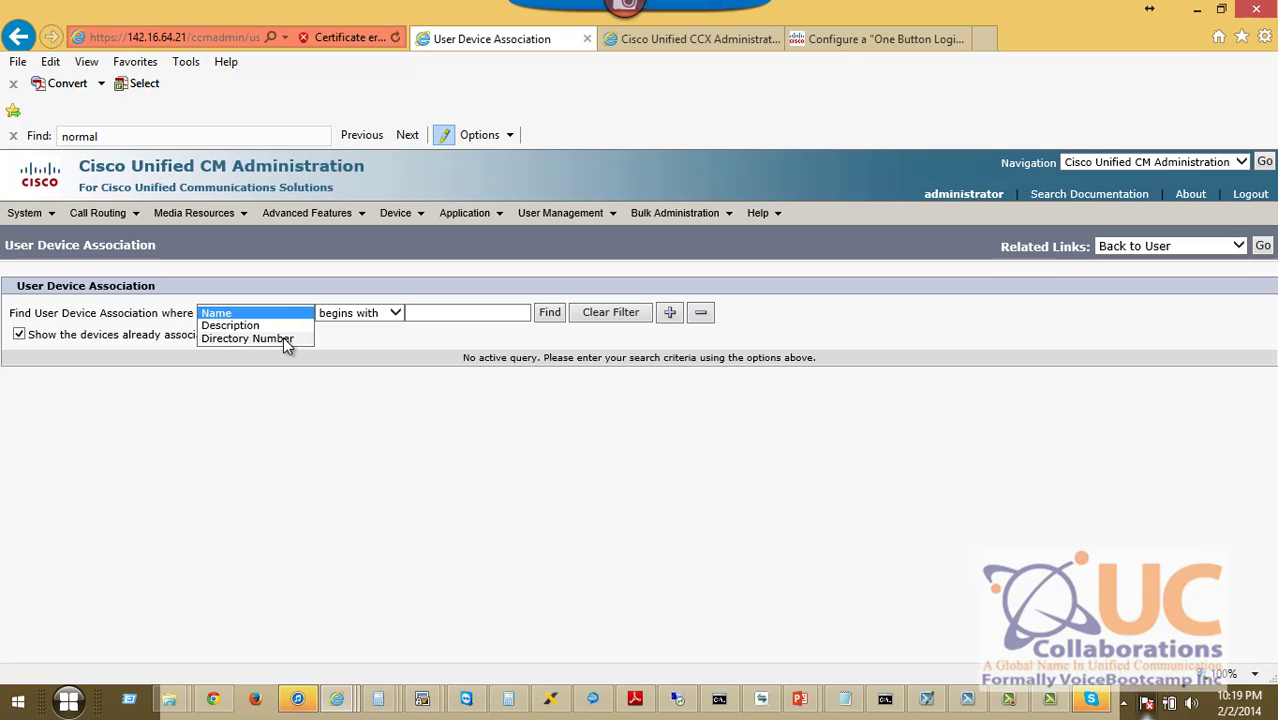
pyautogui.click(283, 338)
pyautogui.click(500, 312)
pyautogui.write('3003')
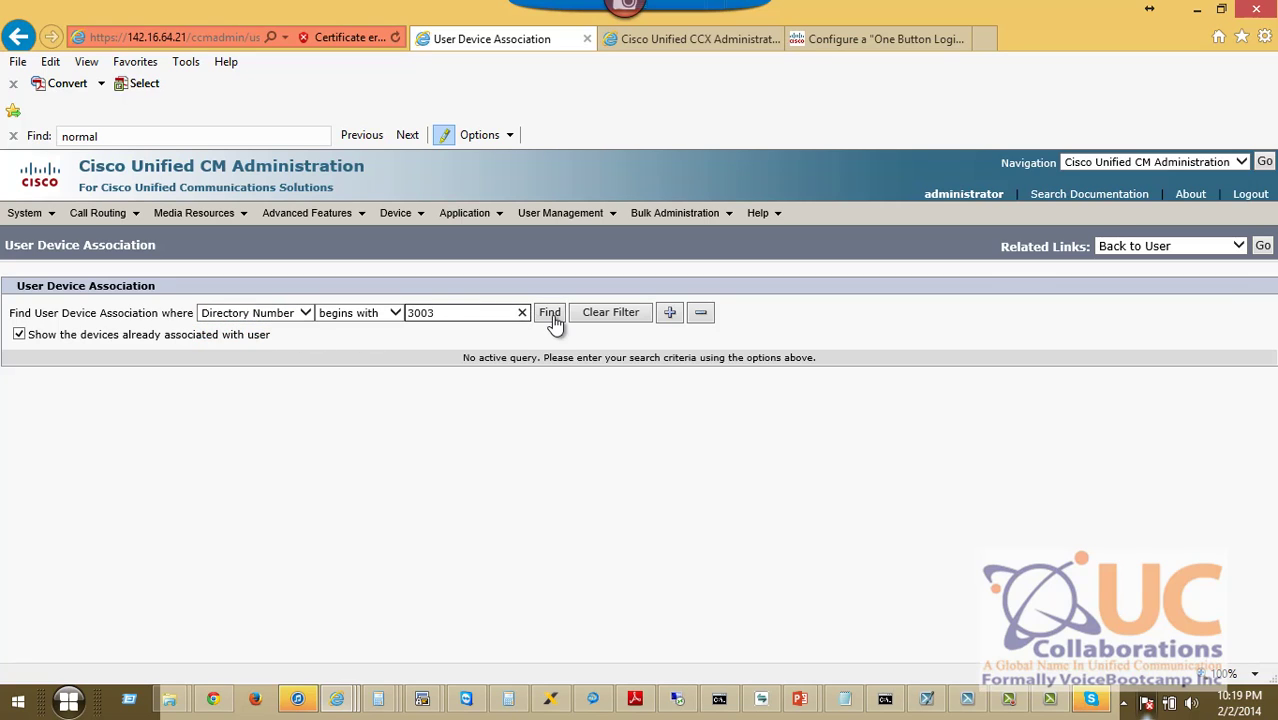
pyautogui.click(551, 314)
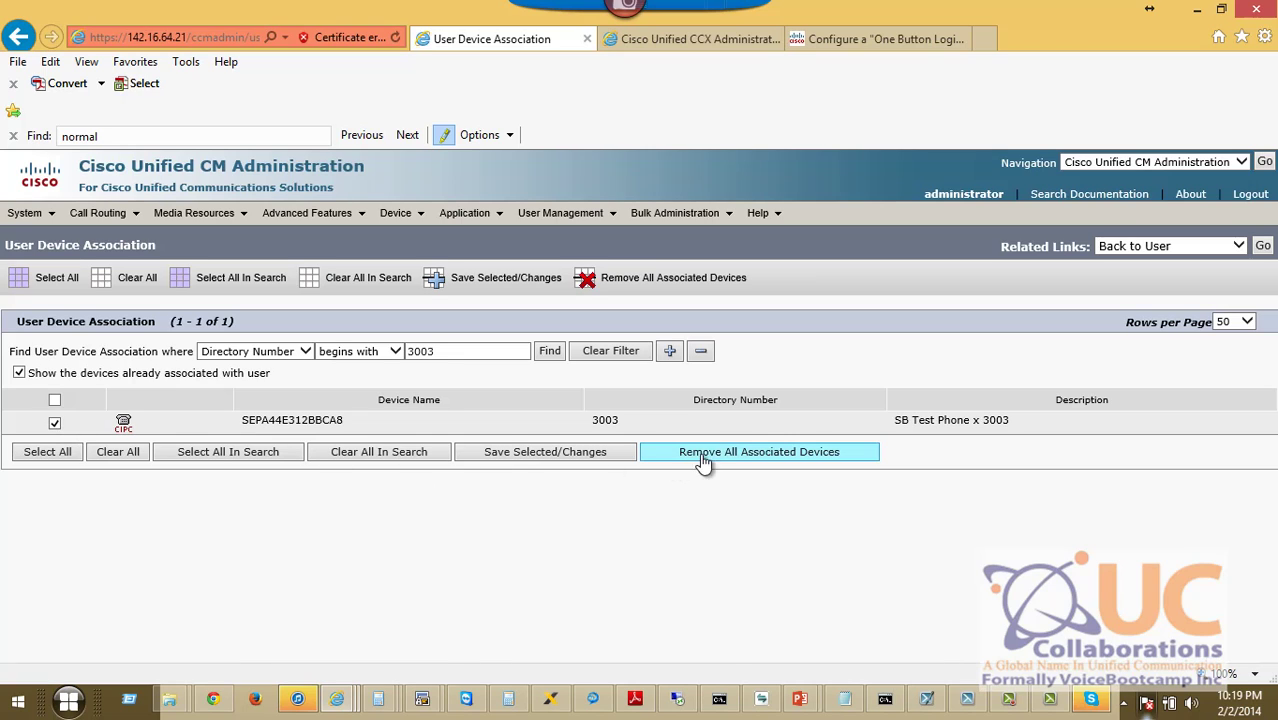
pyautogui.click(510, 463)
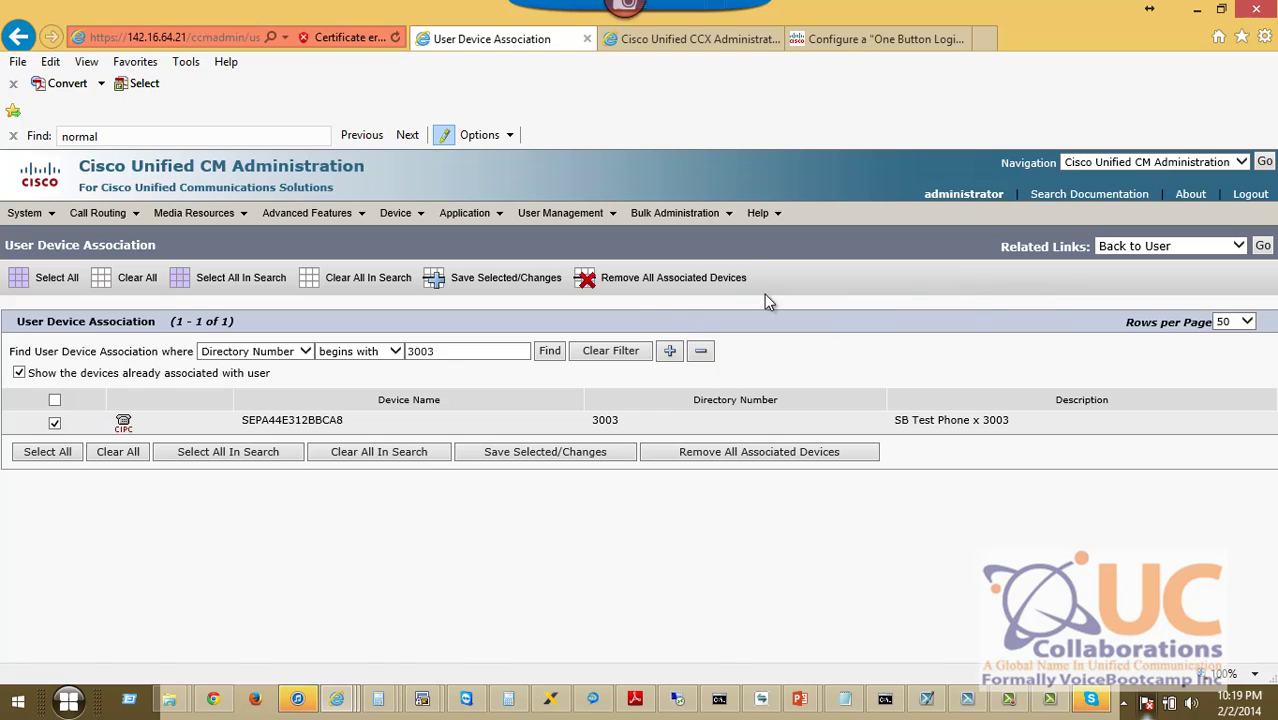
pyautogui.click(438, 278)
pyautogui.click(1263, 247)
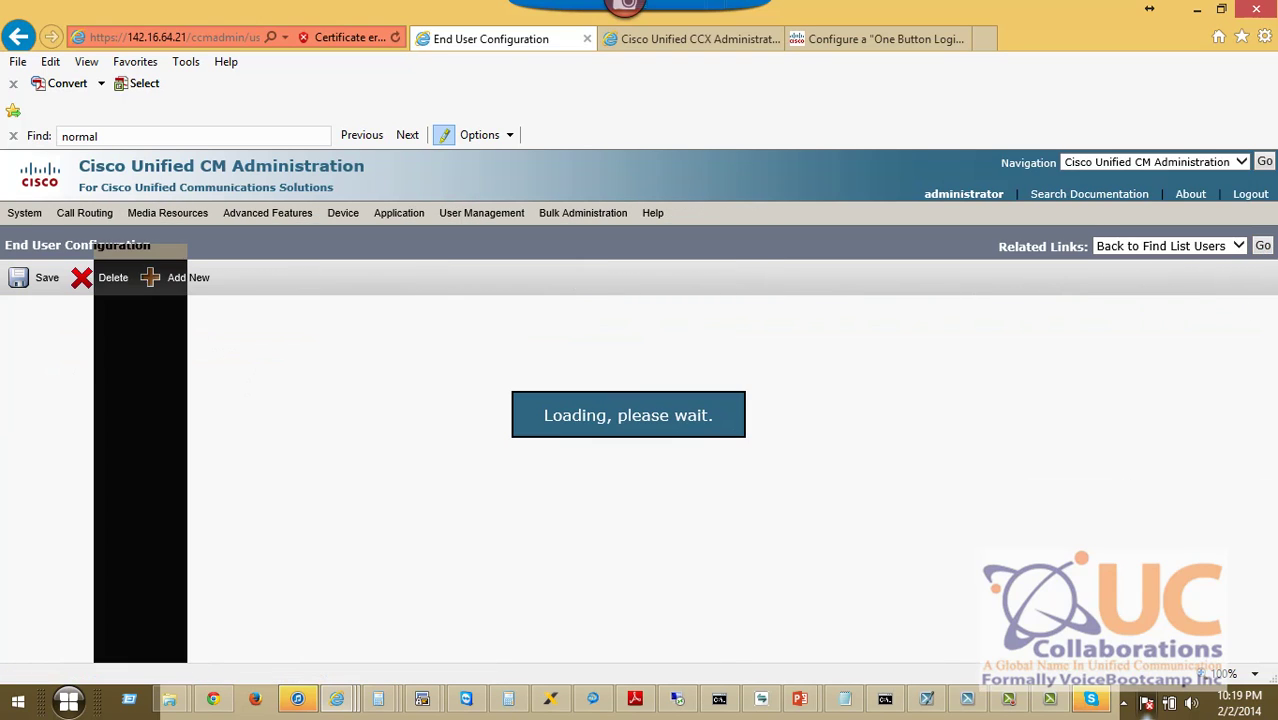
# Put the softphone away and resume the slide show on the next slide.
pyautogui.moveTo(1272, 364); pyautogui.dragTo(1262, 517)
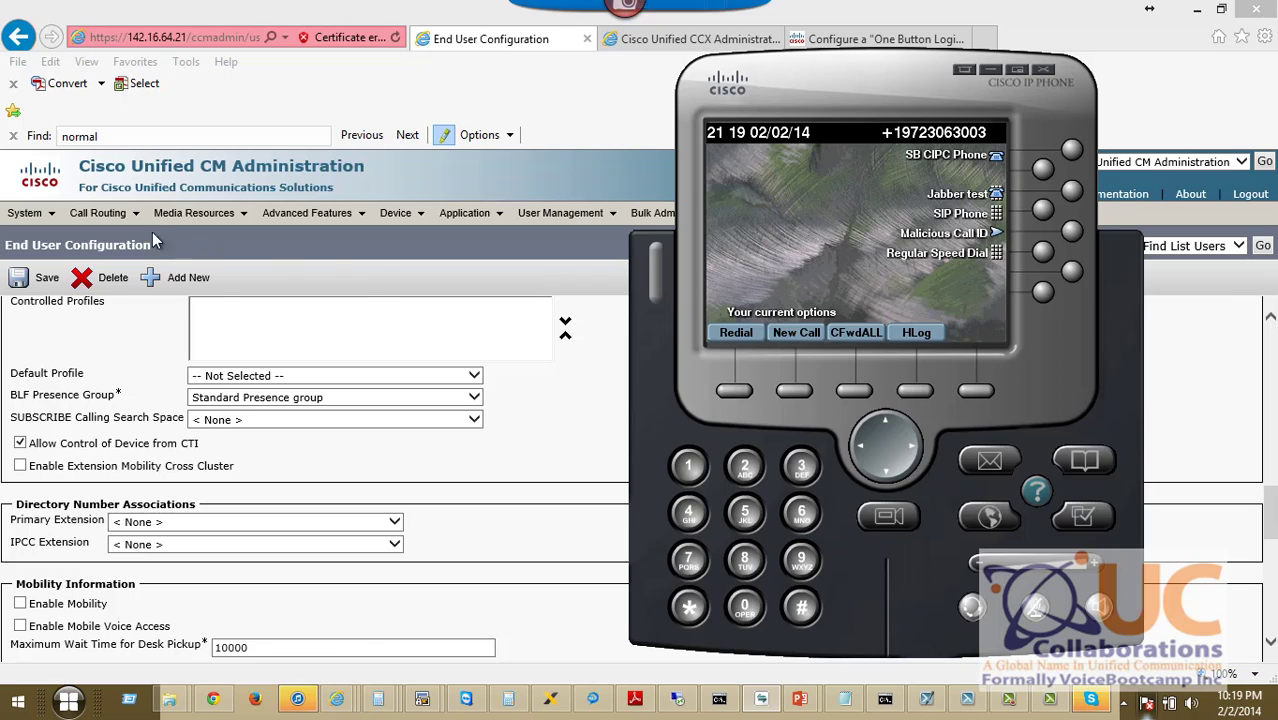
pyautogui.click(640, 655)
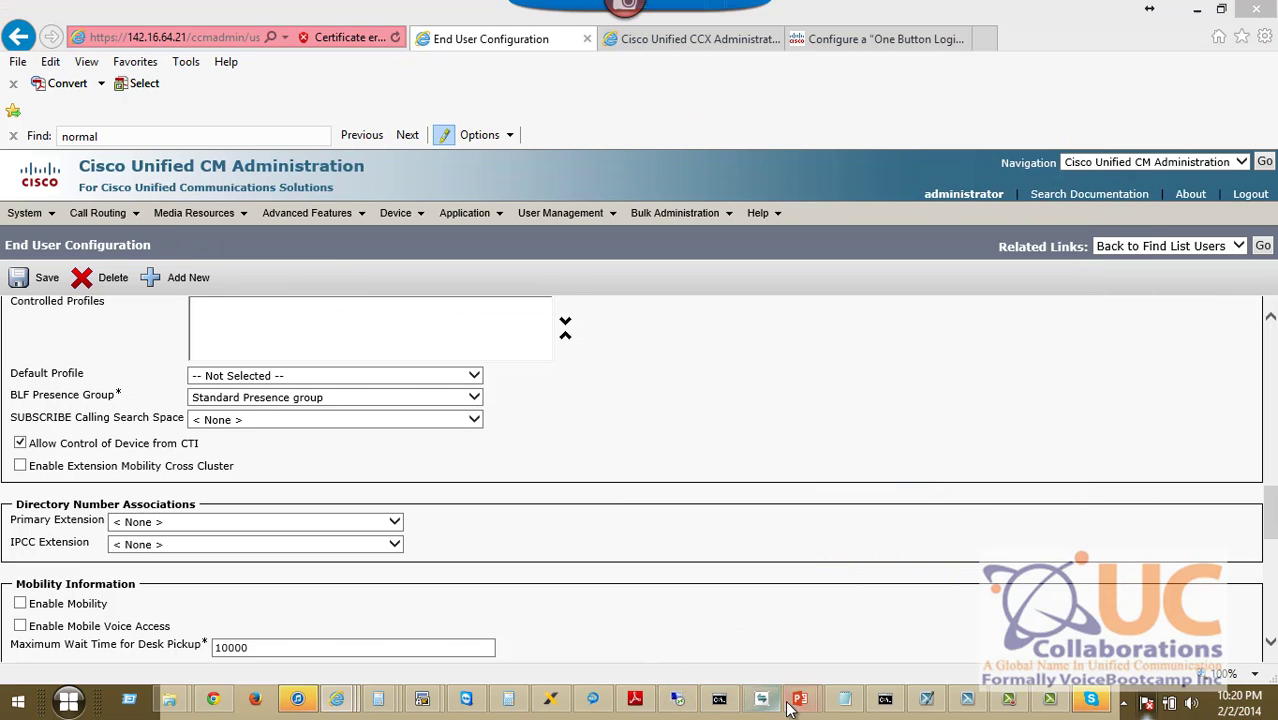
pyautogui.moveTo(767, 703)
pyautogui.click(936, 608)
pyautogui.click(937, 609)
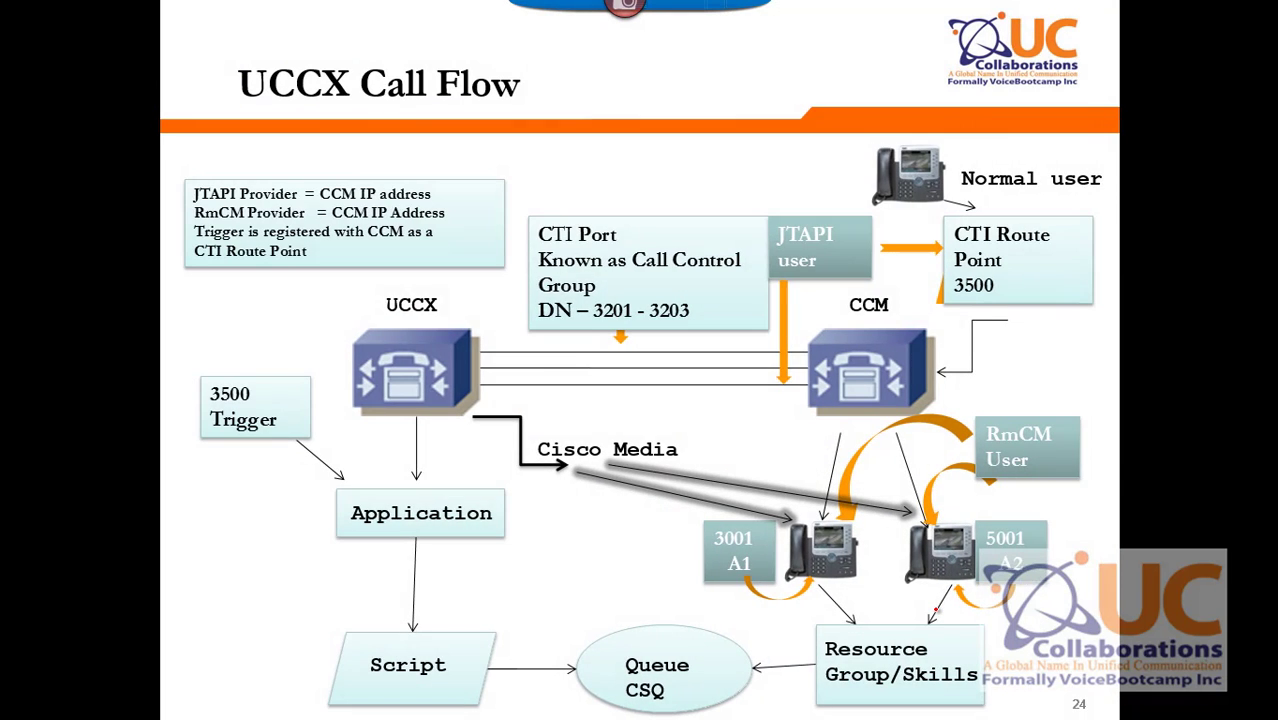
# On the Define Resources slide, circle the User ID, Controlled Devices and IPCC Extension fields.
pyautogui.click(937, 609)
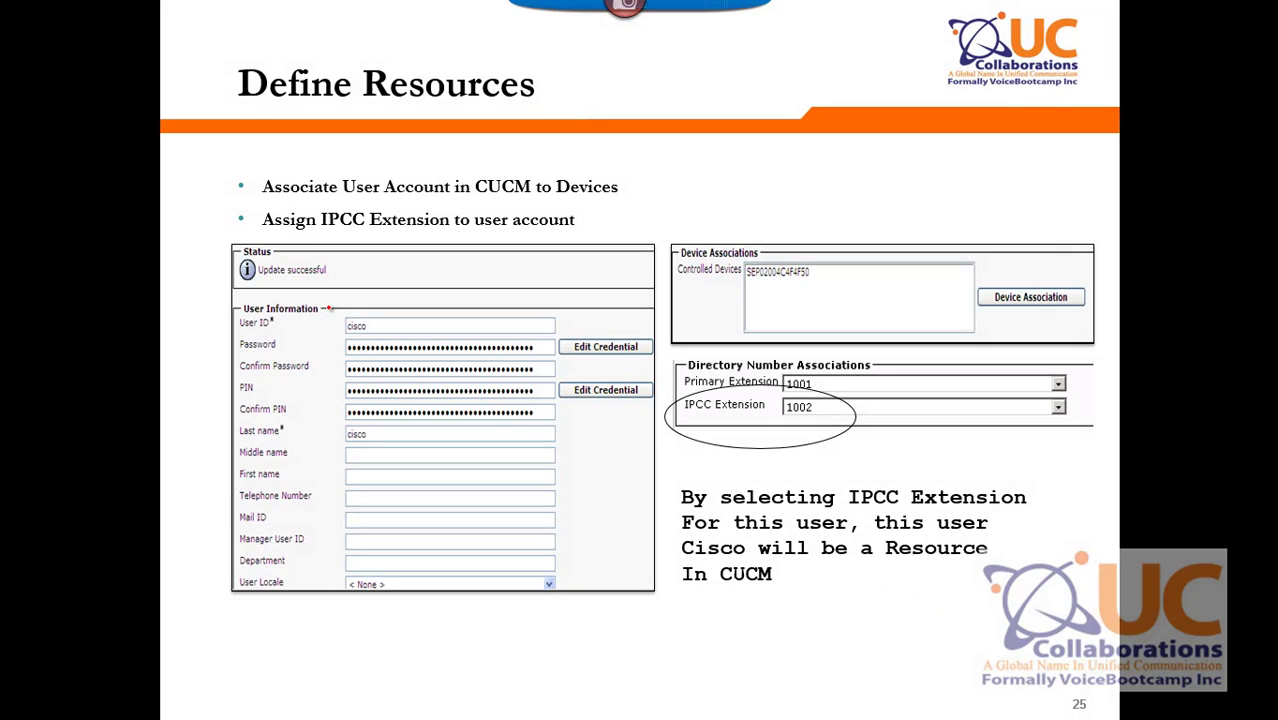
pyautogui.moveTo(328, 308)
pyautogui.mouseDown()
pyautogui.moveTo(371, 351)
pyautogui.moveTo(324, 283)
pyautogui.mouseUp()
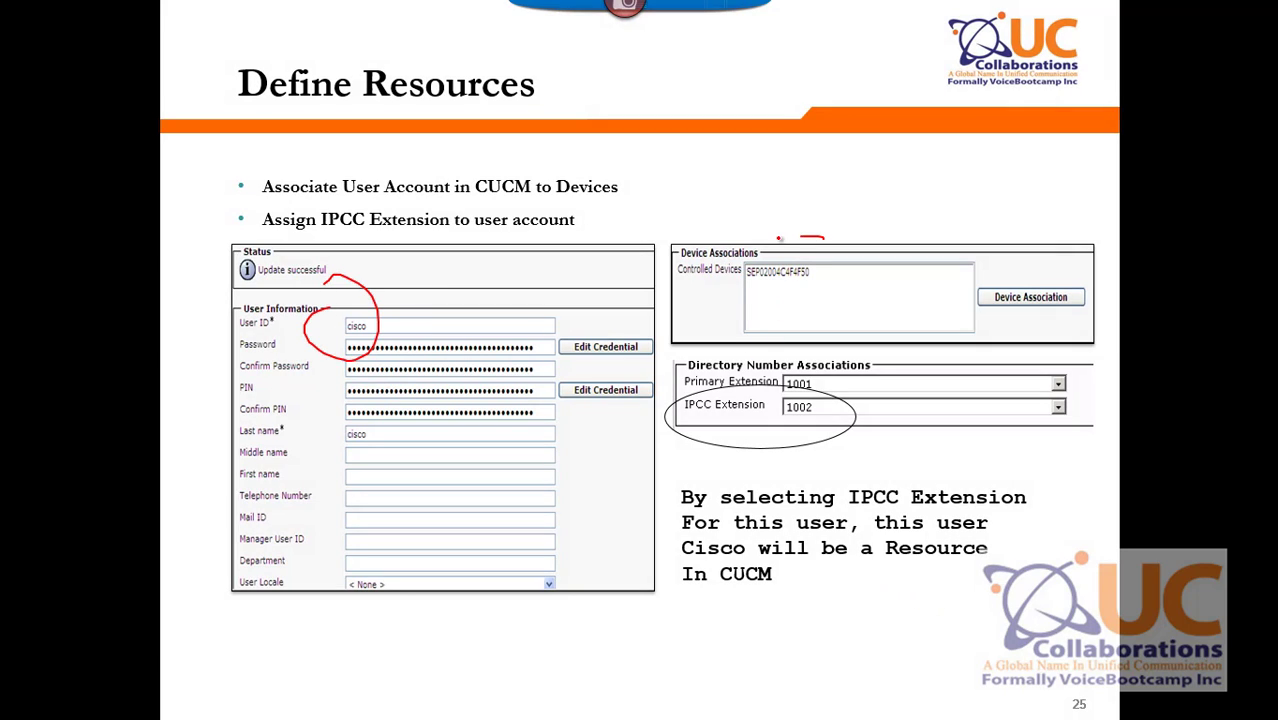
pyautogui.moveTo(779, 239)
pyautogui.mouseDown()
pyautogui.moveTo(777, 332)
pyautogui.moveTo(820, 246)
pyautogui.mouseUp()
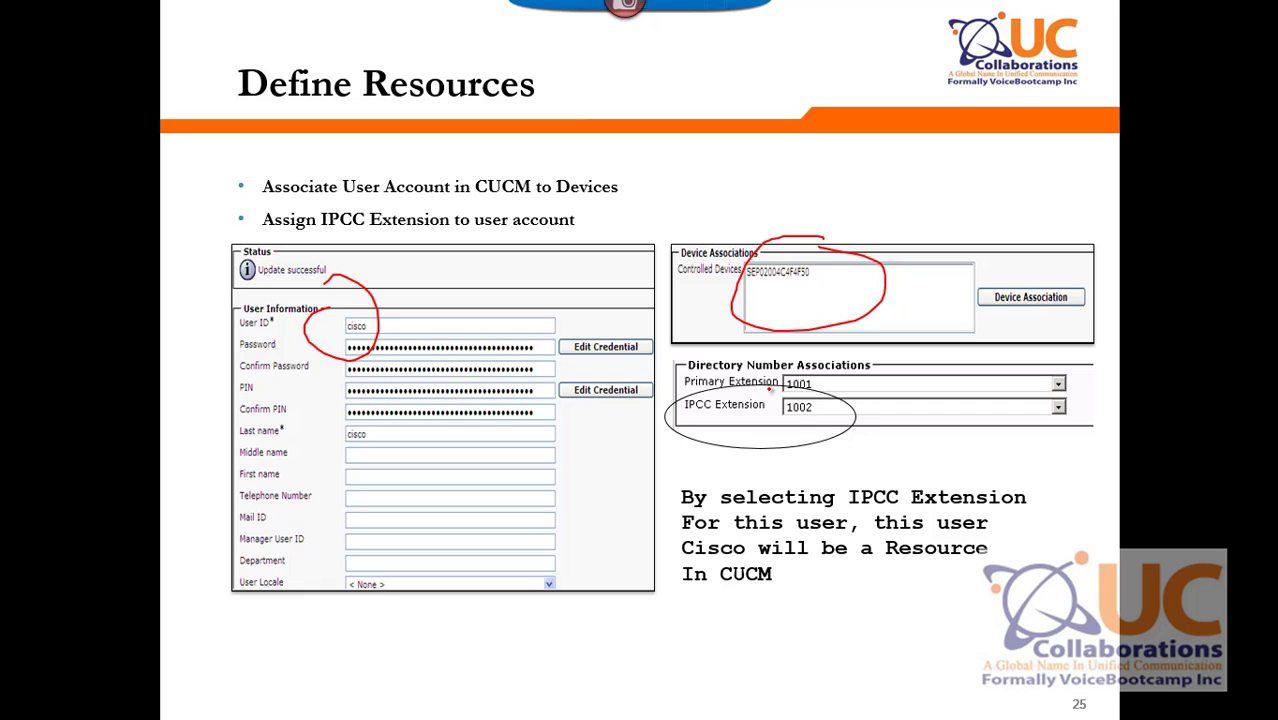
pyautogui.moveTo(771, 391)
pyautogui.mouseDown()
pyautogui.moveTo(685, 396)
pyautogui.moveTo(805, 457)
pyautogui.moveTo(790, 381)
pyautogui.mouseUp()
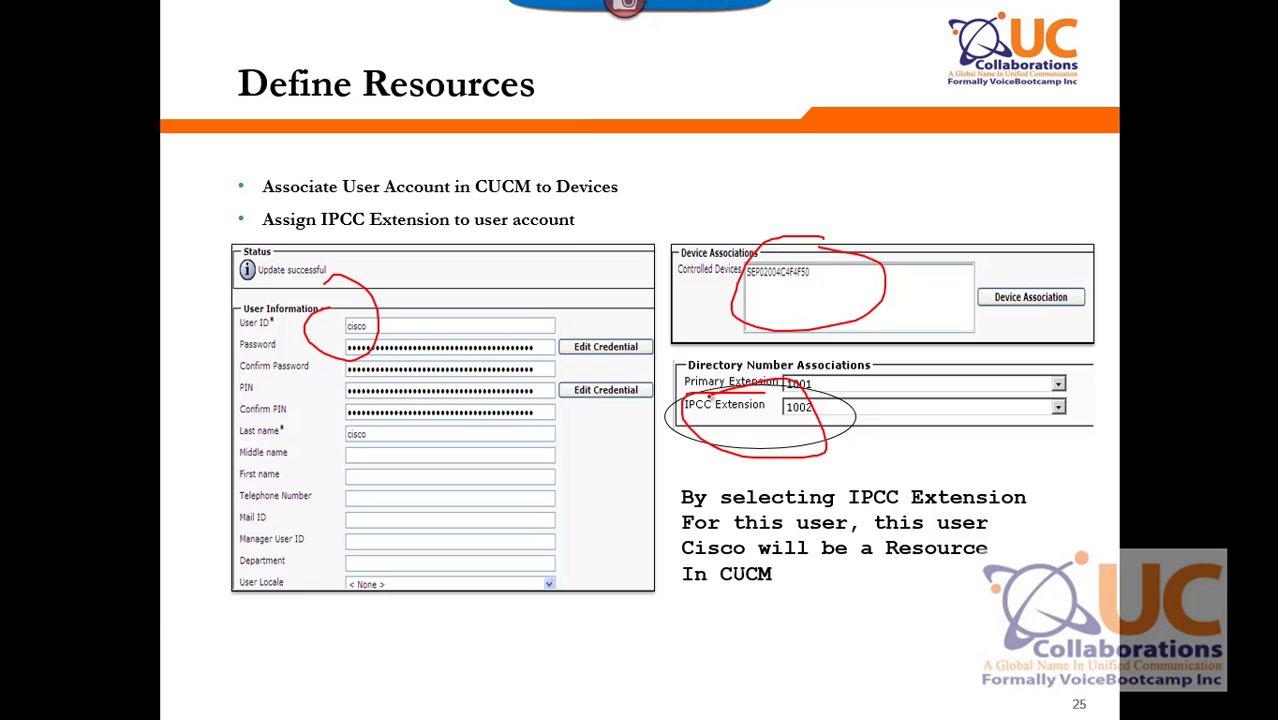
pyautogui.hotkey('alt', 'Tab')
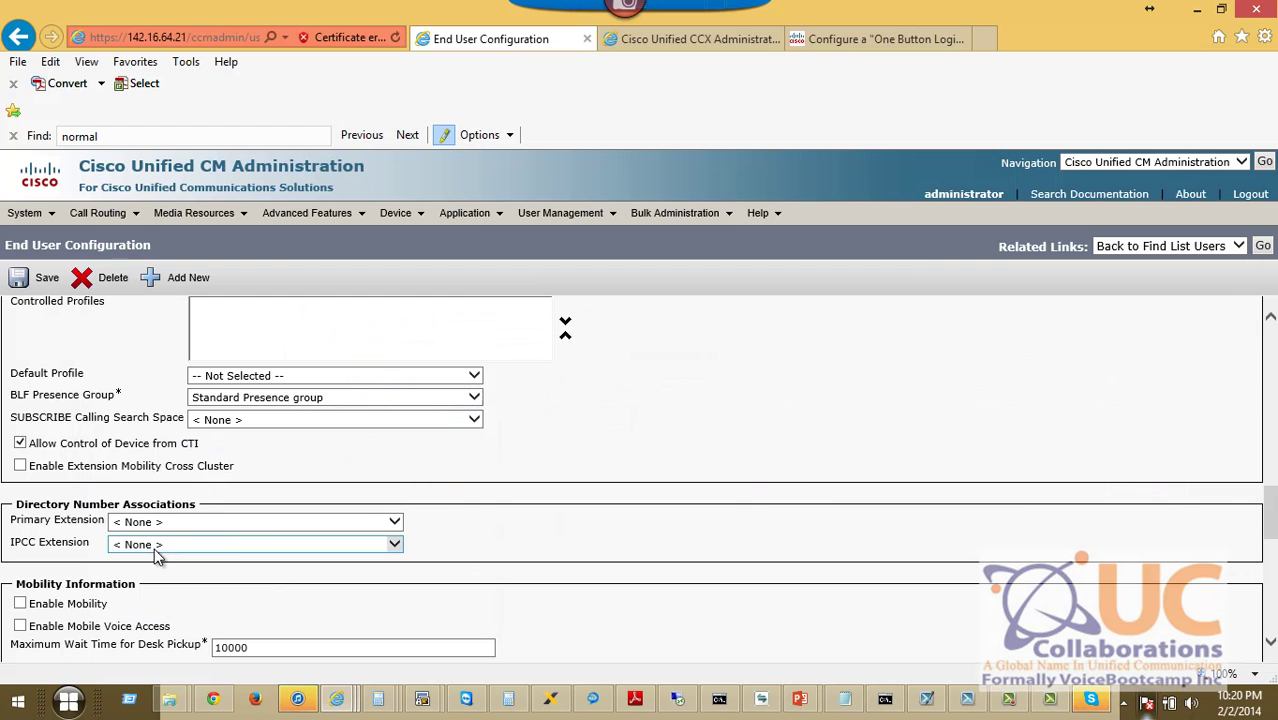
# Assign IPCC extension 3003 in INTERNAL to the user and save the record.
pyautogui.click(148, 548)
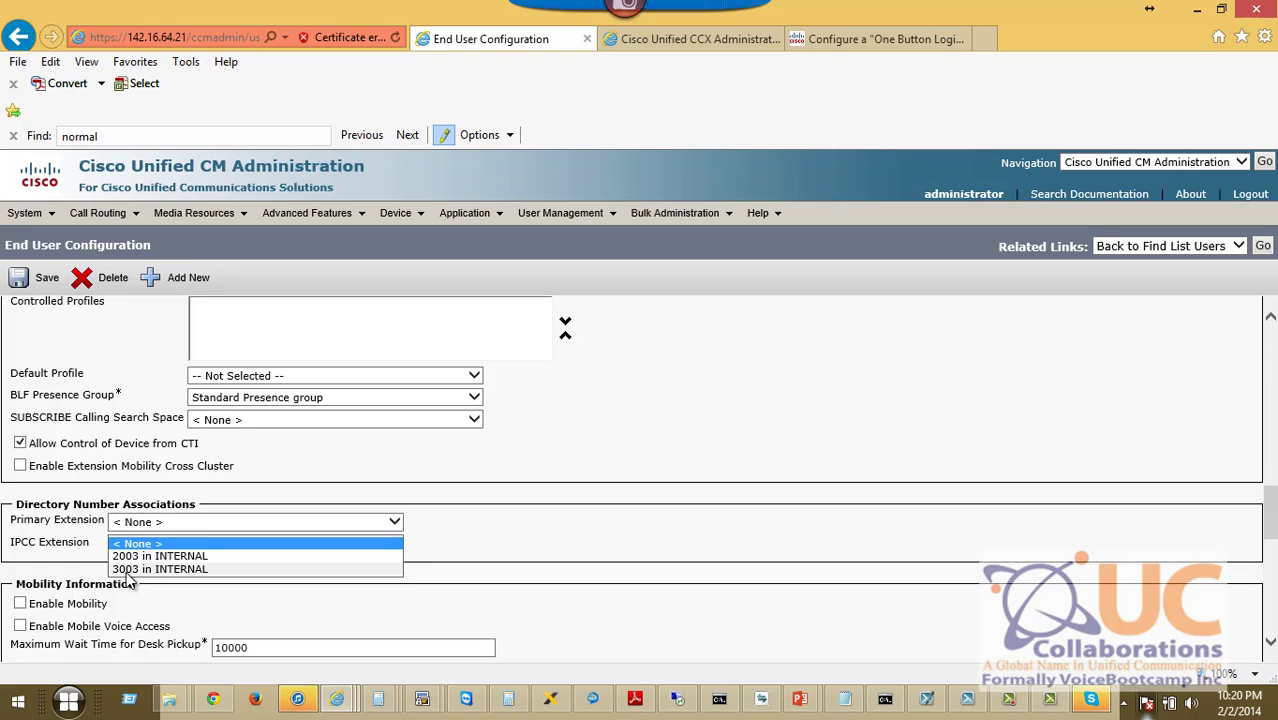
pyautogui.click(129, 569)
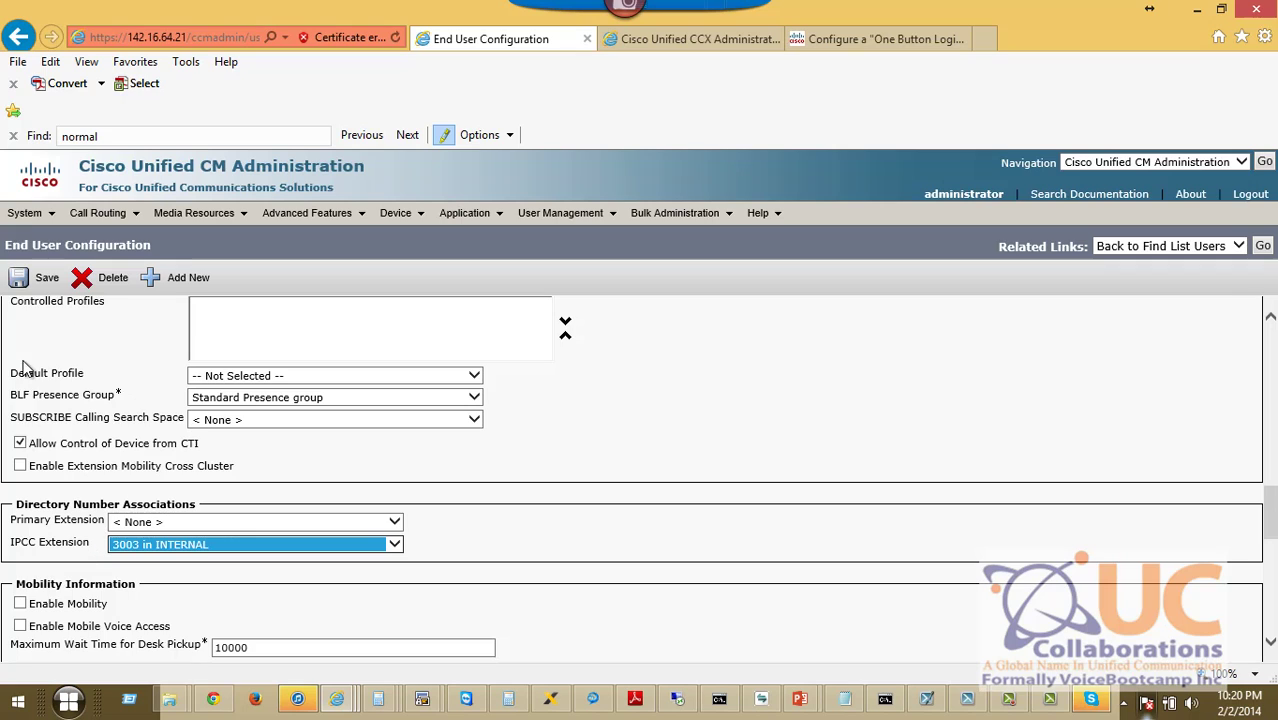
pyautogui.click(32, 280)
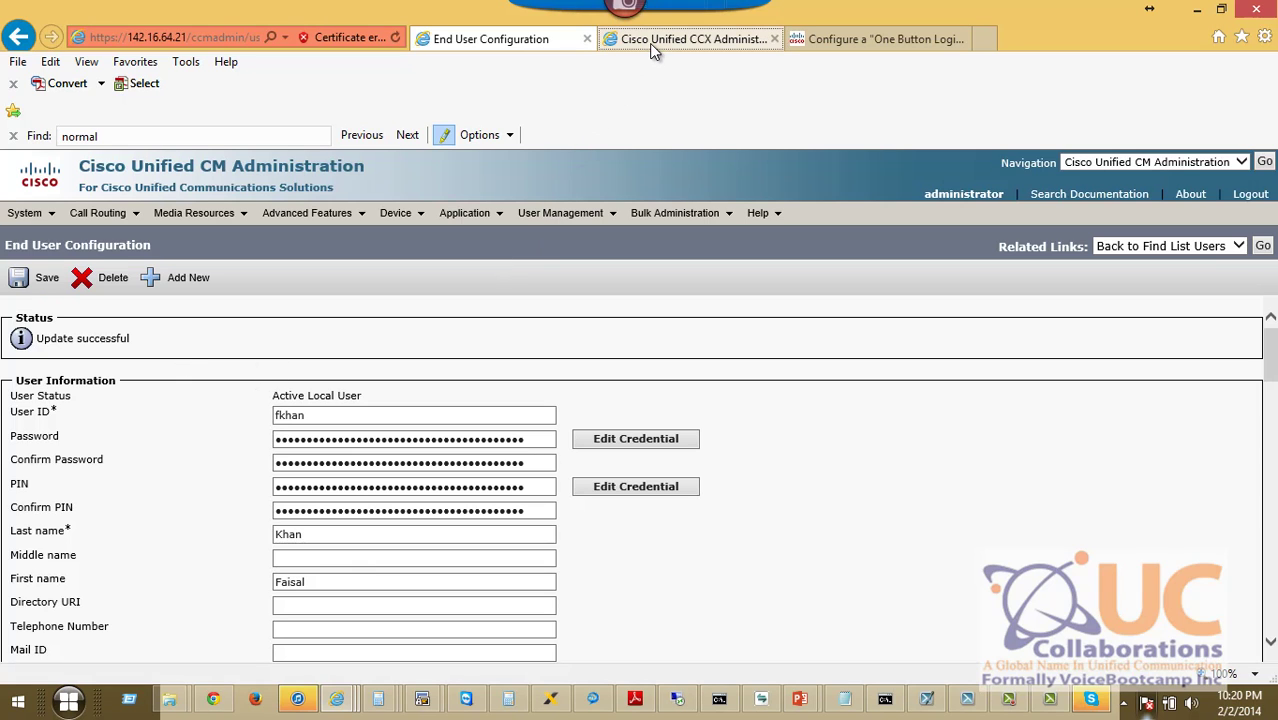
pyautogui.click(649, 43)
# On the UCCX Resource slide, mark the RmCm > Resources menu path and circle the Resource Name column.
pyautogui.hotkey('alt', 'Tab')
pyautogui.press('Right')
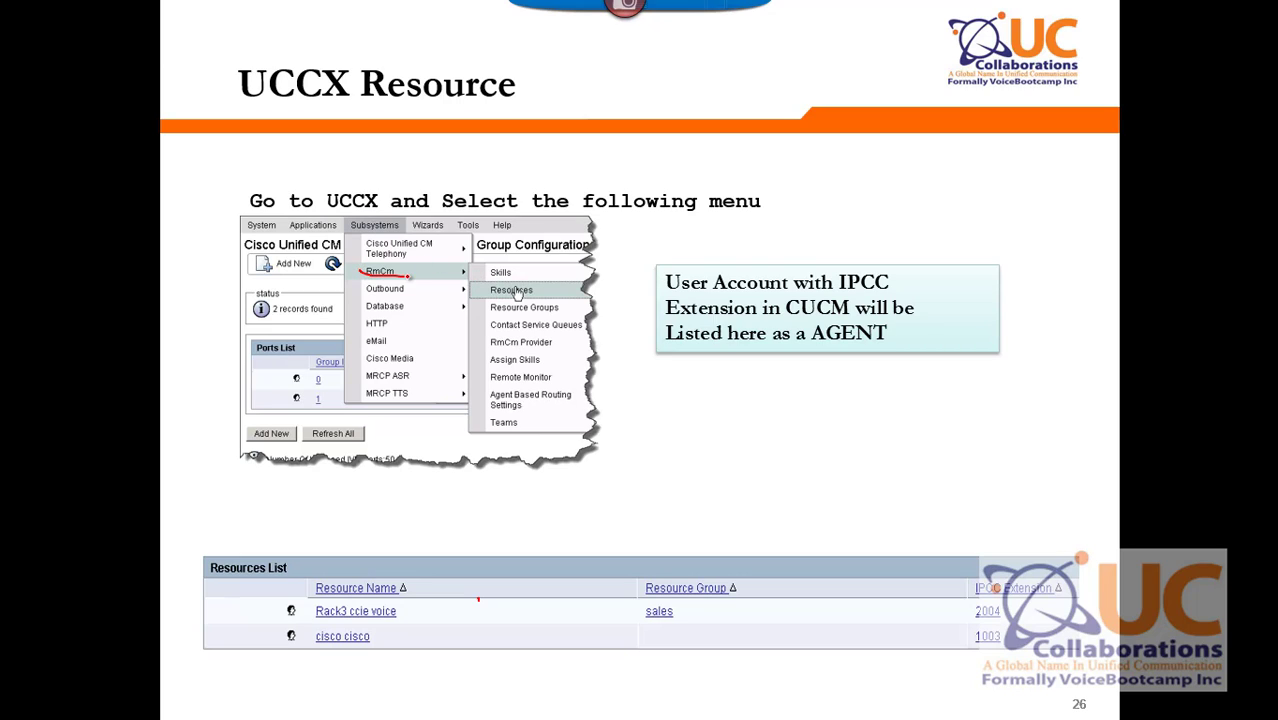
pyautogui.moveTo(540, 280); pyautogui.dragTo(477, 277)
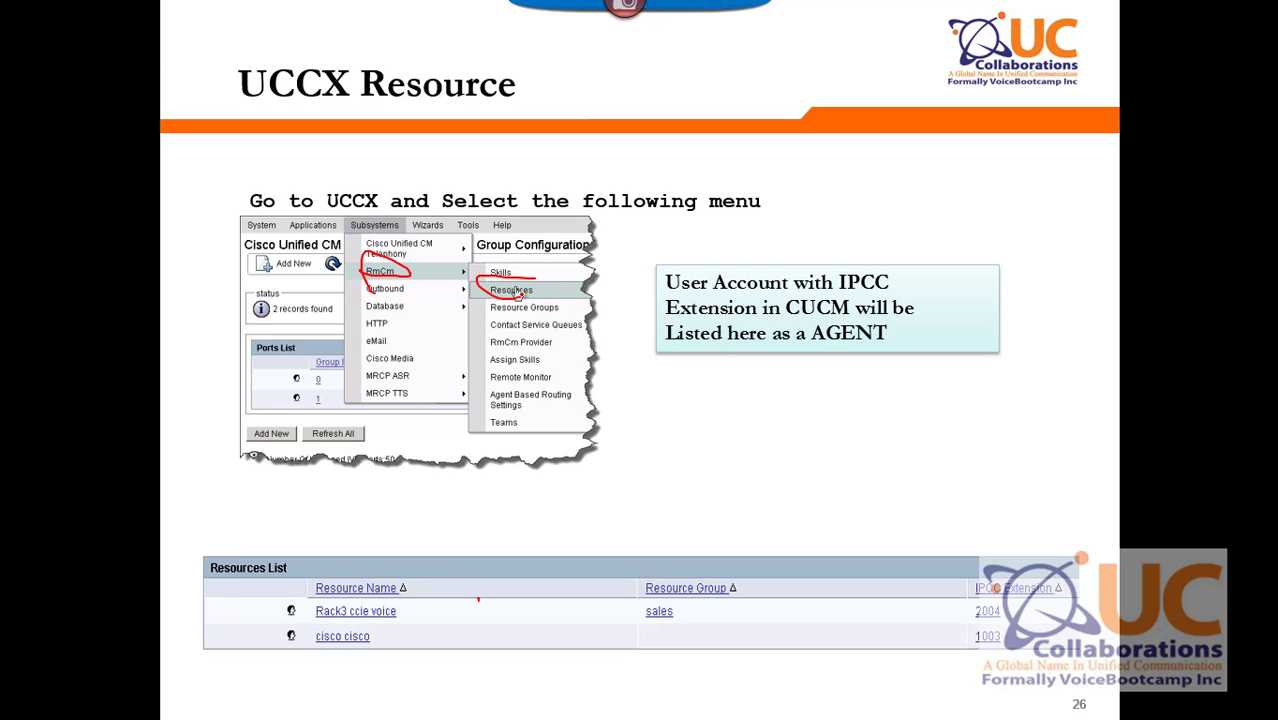
pyautogui.moveTo(414, 567)
pyautogui.mouseDown()
pyautogui.moveTo(345, 558)
pyautogui.moveTo(400, 677)
pyautogui.moveTo(399, 596)
pyautogui.mouseUp()
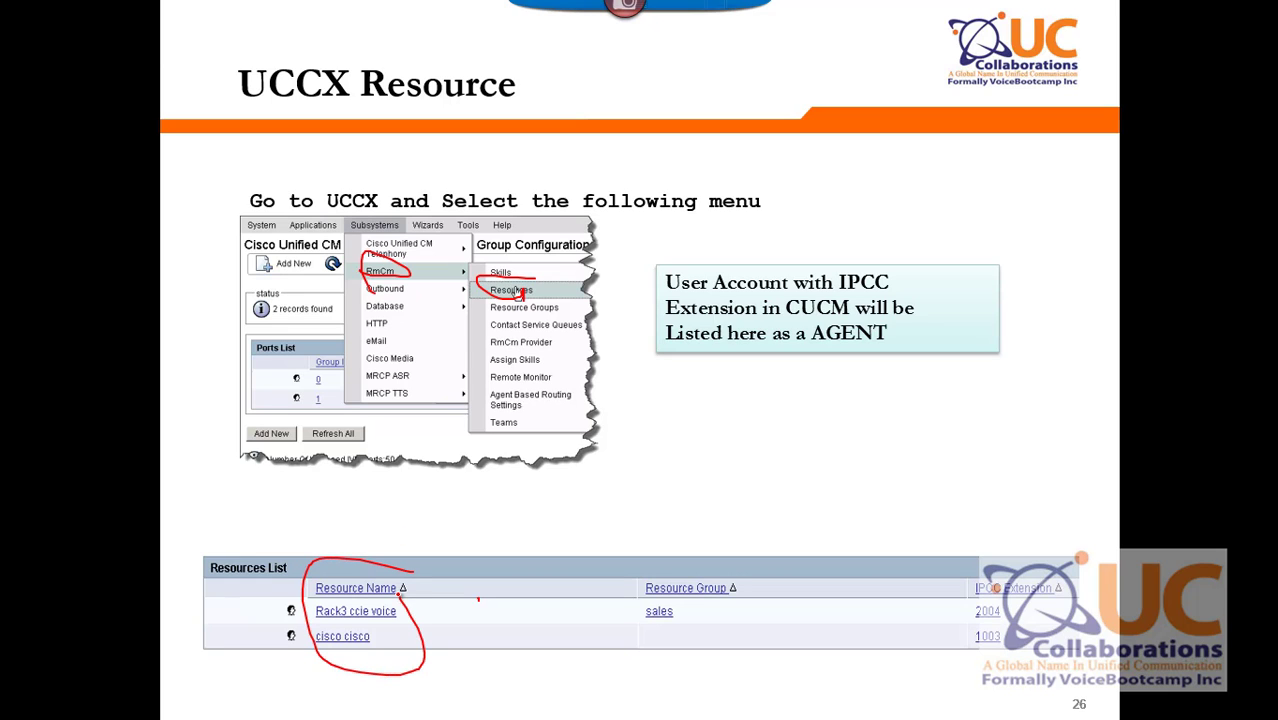
pyautogui.hotkey('alt', 'Tab')
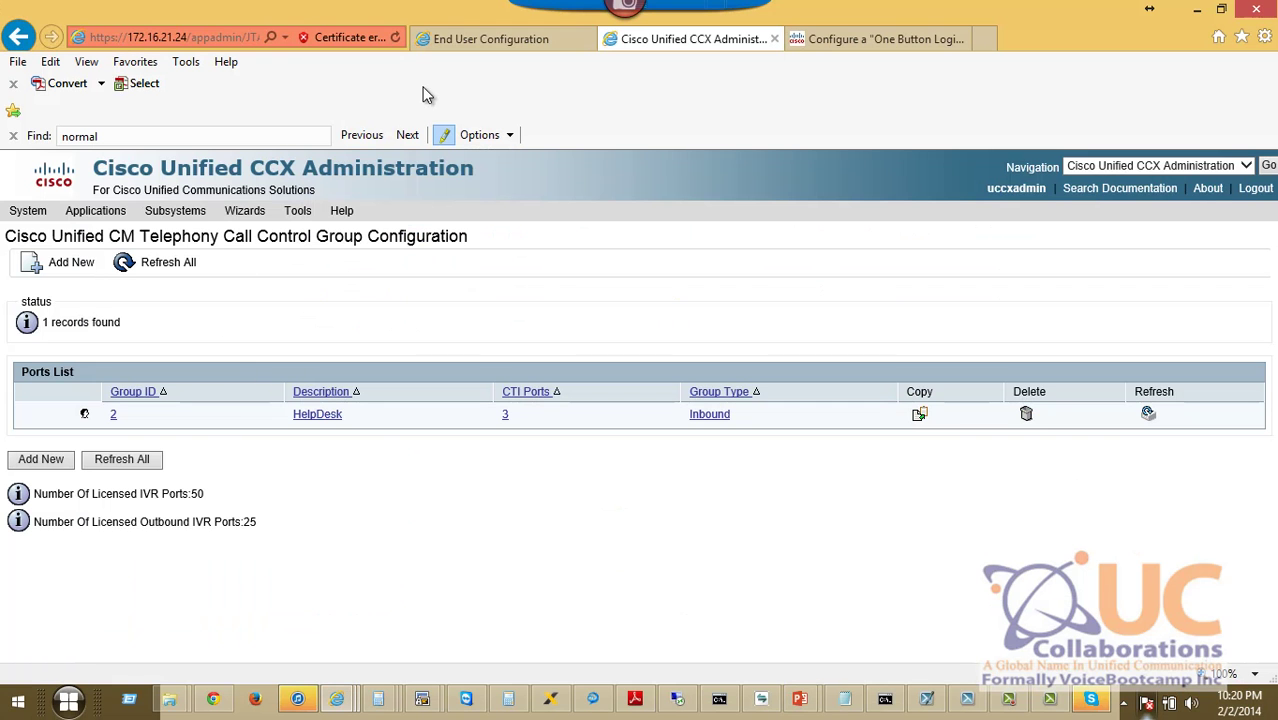
# Open Subsystems > RmCm > Resources, then re-save the end user record in CUCM.
pyautogui.moveTo(170, 212)
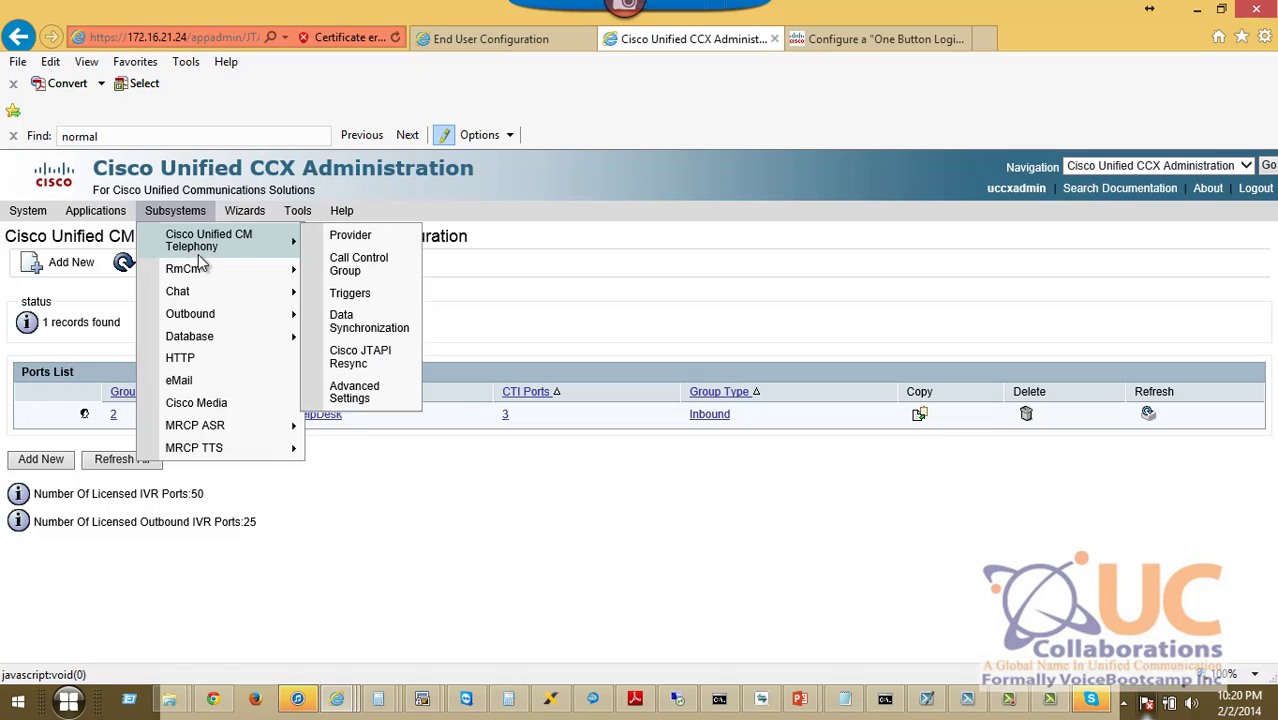
pyautogui.moveTo(210, 273)
pyautogui.click(358, 296)
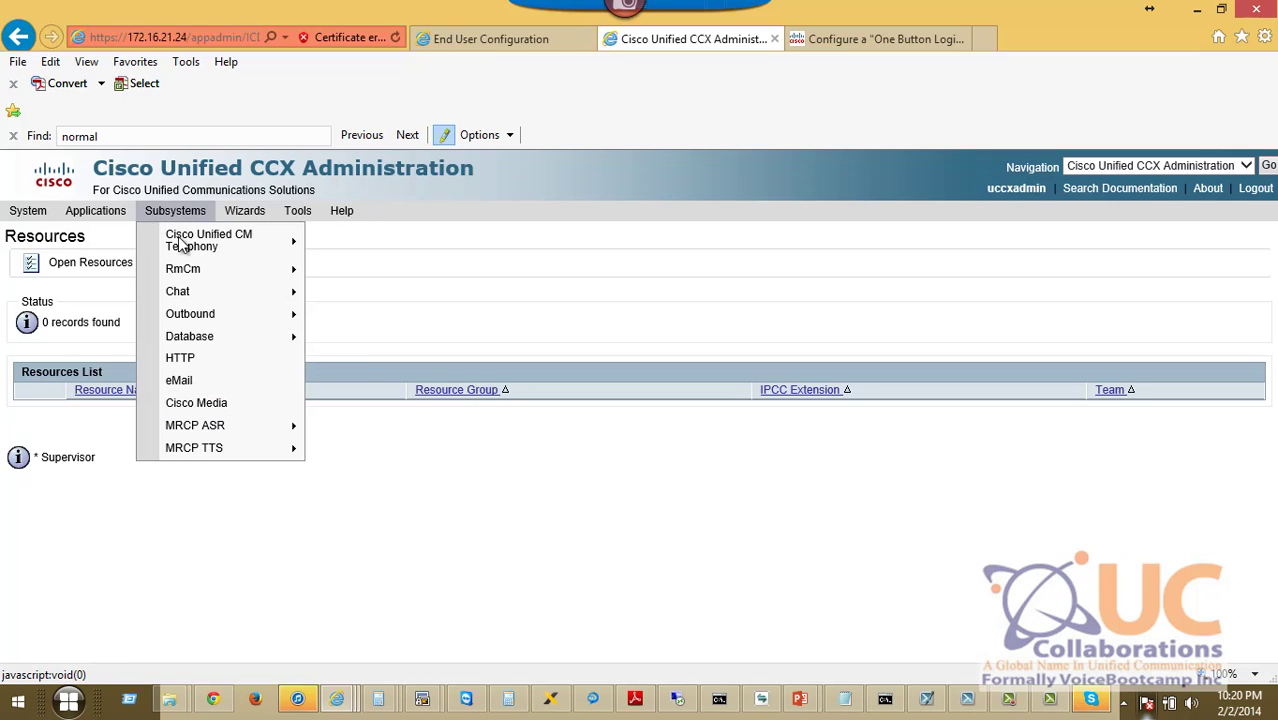
pyautogui.click(514, 42)
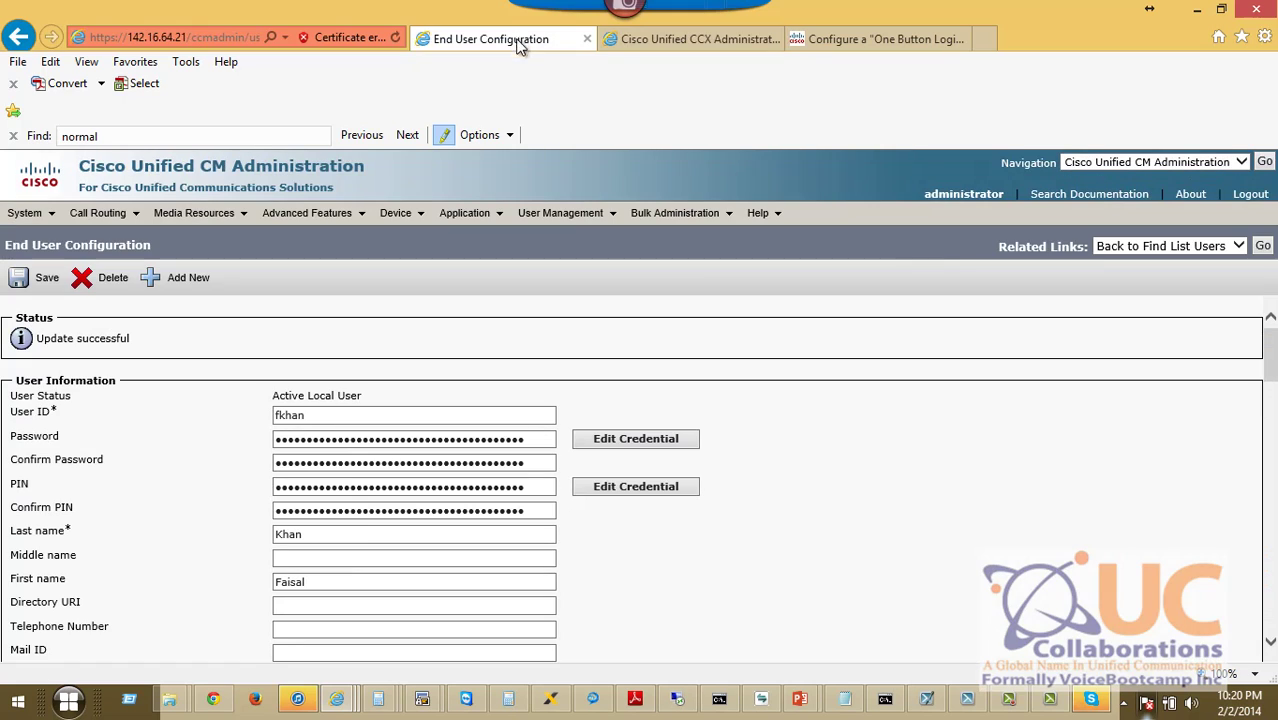
pyautogui.click(47, 278)
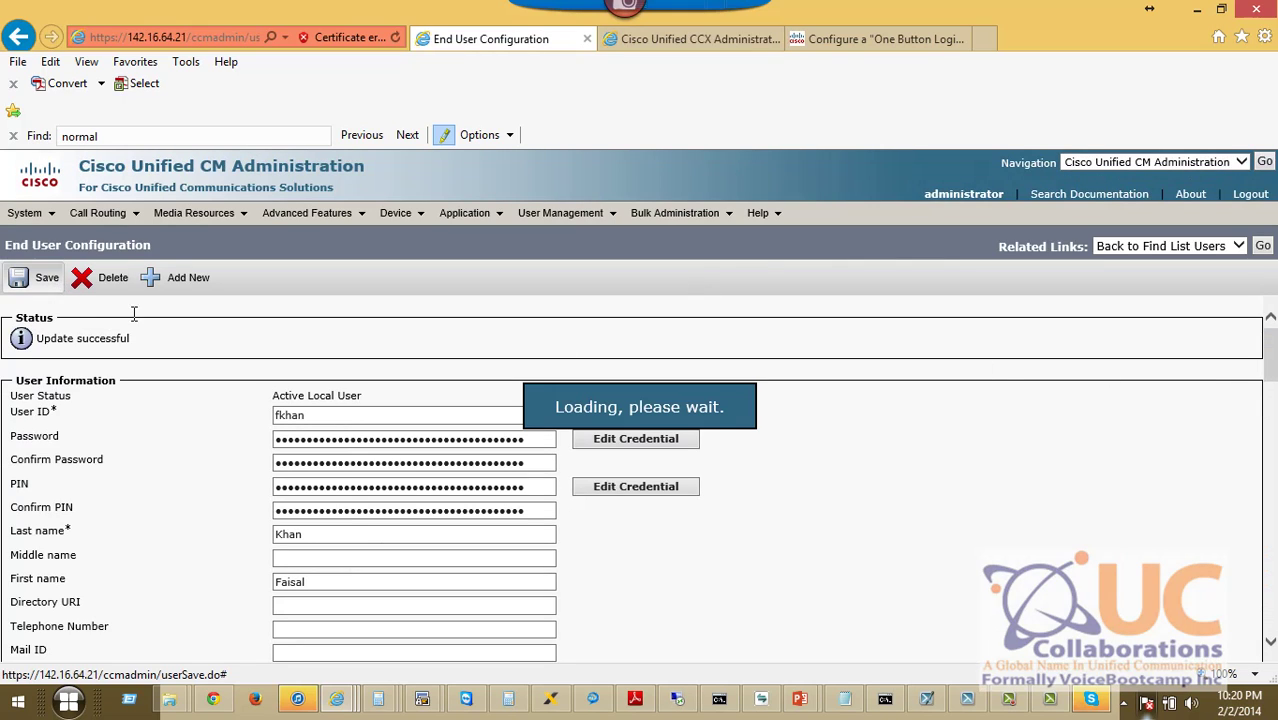
# Highlight the agent's name and IPCC extension 3003 in the Resources list.
pyautogui.scroll(-3, 1275, 440)
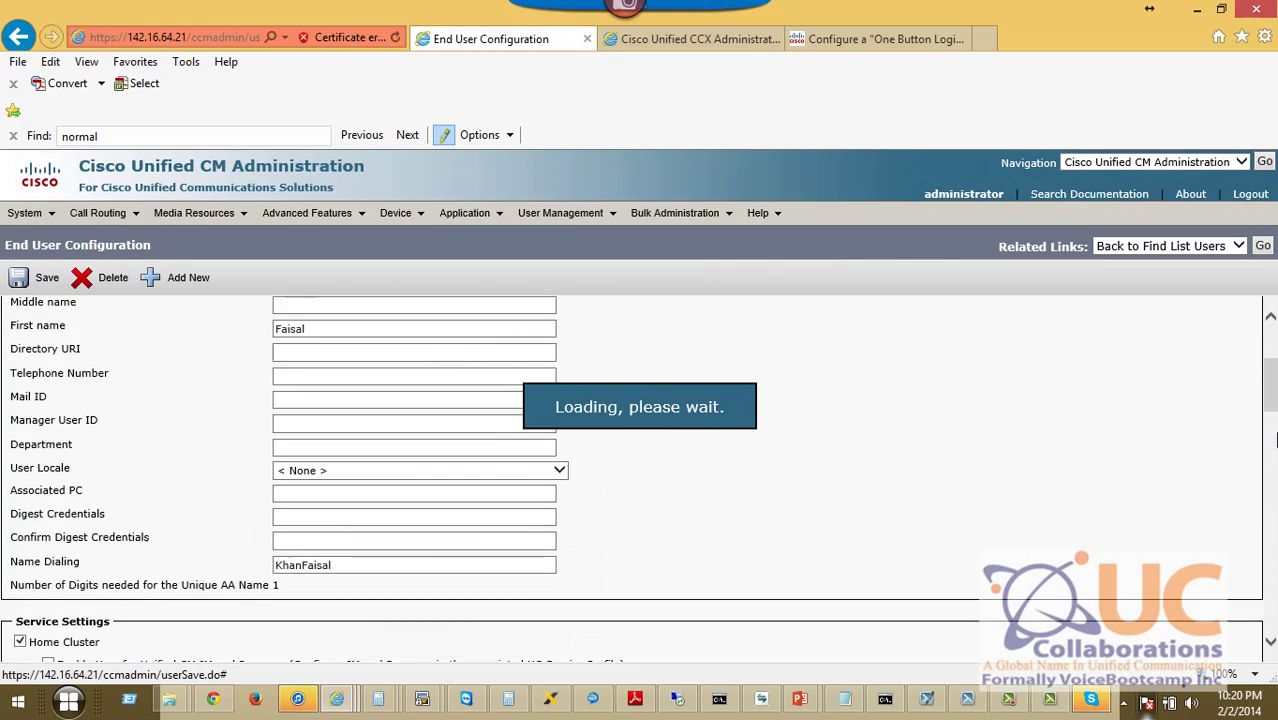
pyautogui.scroll(-3, 1275, 440)
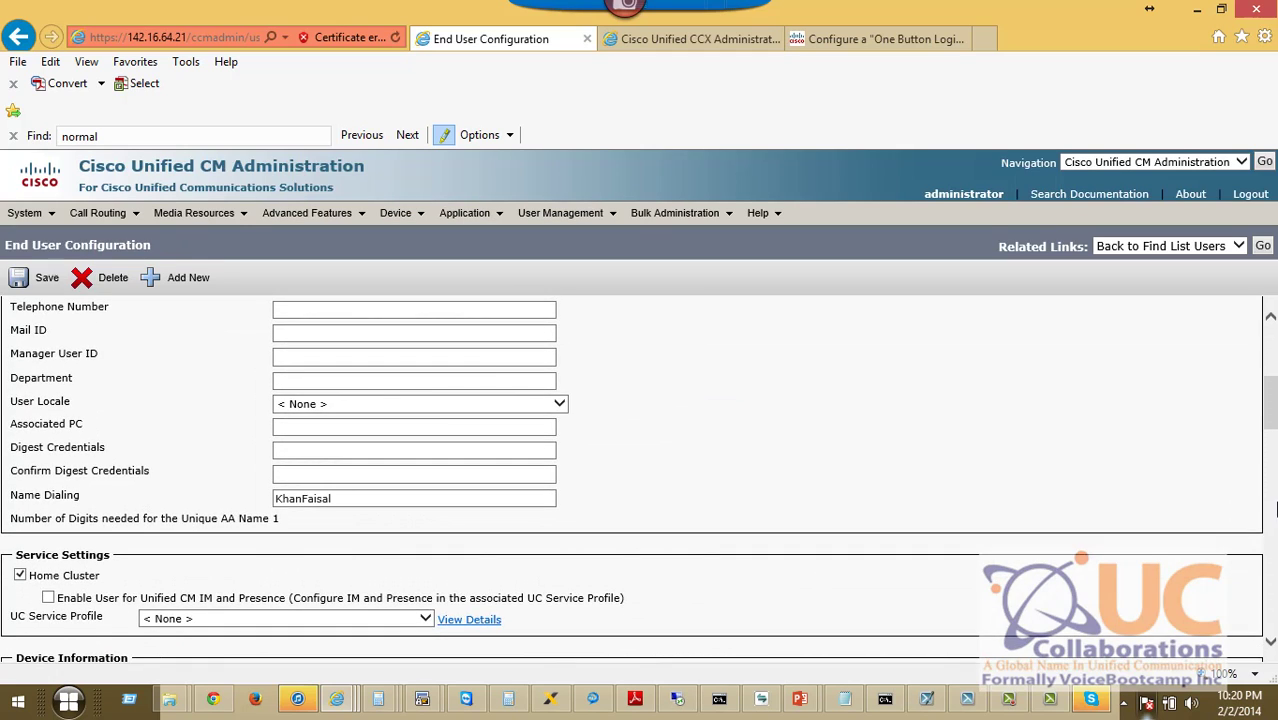
pyautogui.scroll(-3, 1275, 510)
pyautogui.scroll(-3, 1273, 612)
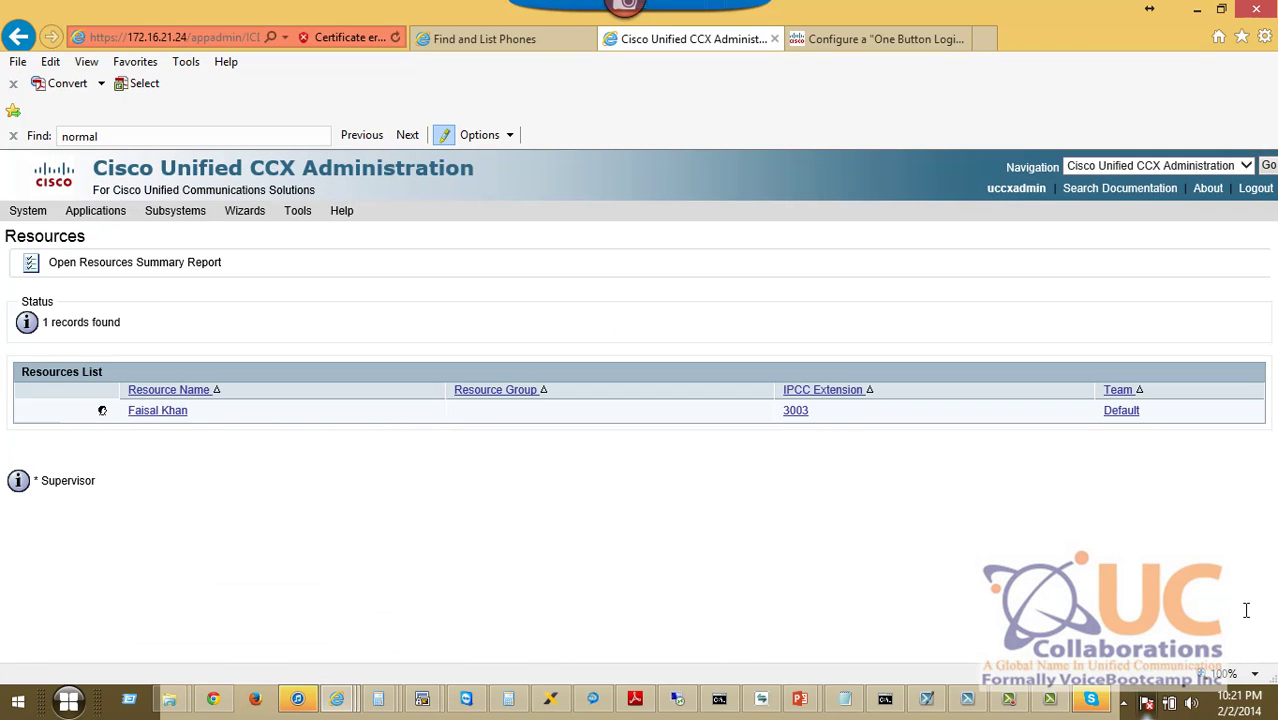
pyautogui.moveTo(209, 417); pyautogui.dragTo(120, 416)
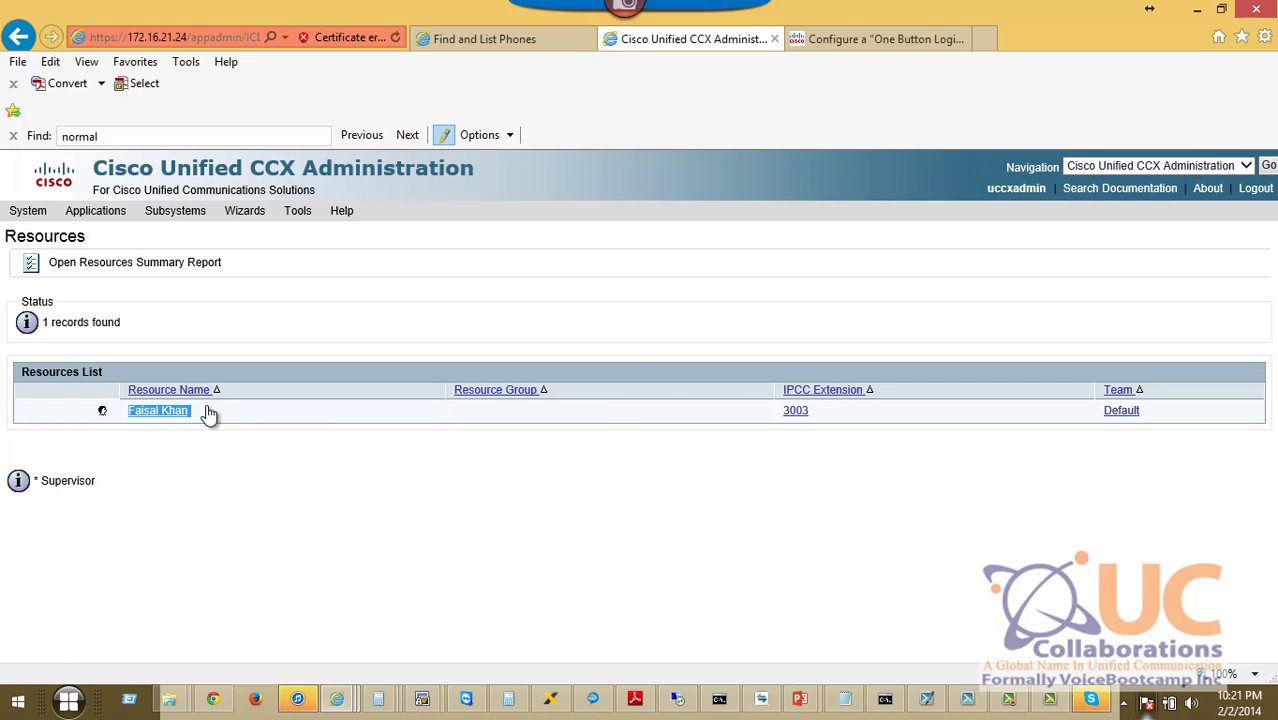
pyautogui.moveTo(866, 416); pyautogui.dragTo(764, 422)
# On the Create Resources Group/Skills slide, circle the menu bar.
pyautogui.hotkey('alt', 'Tab')
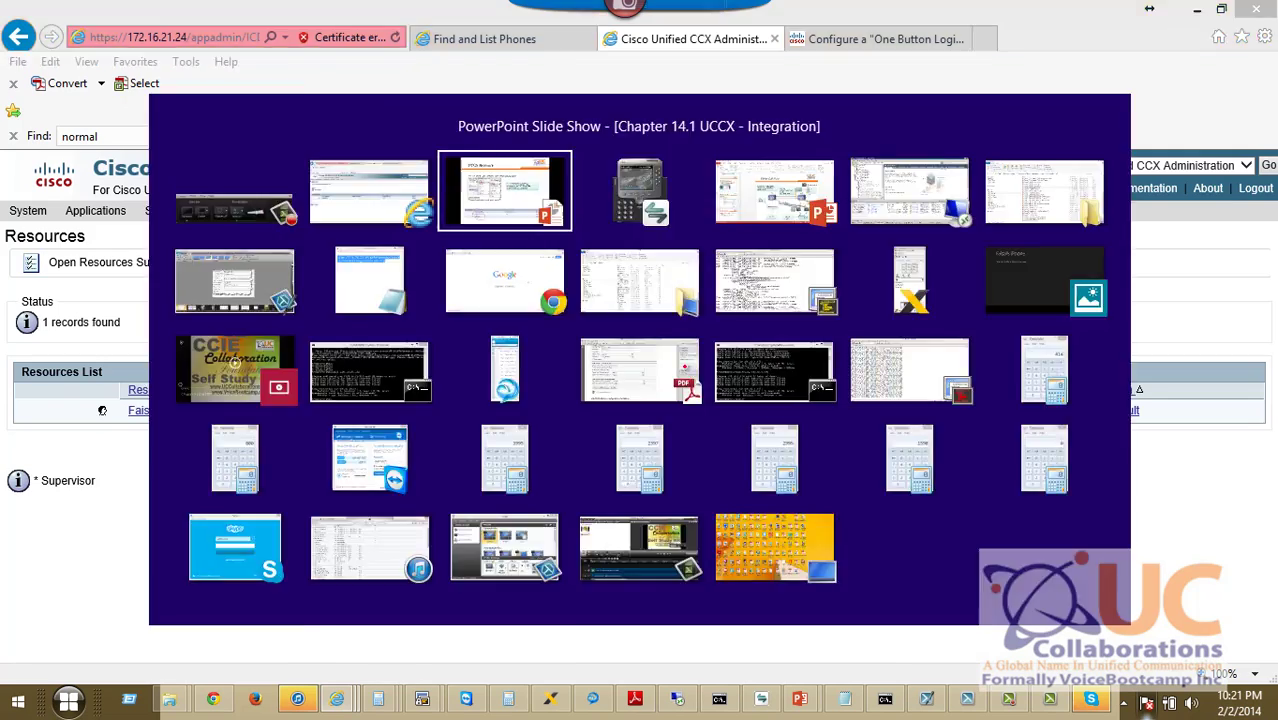
pyautogui.press('Right')
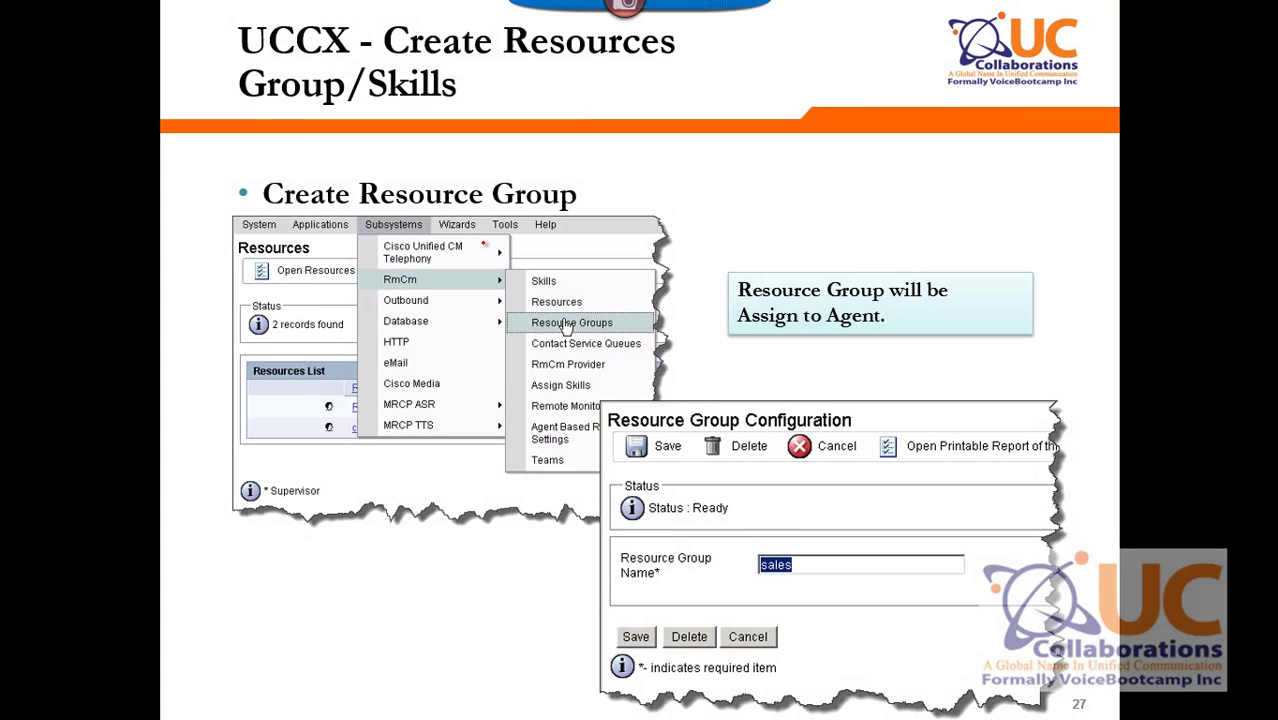
pyautogui.moveTo(365, 212)
pyautogui.mouseDown()
pyautogui.moveTo(774, 250)
pyautogui.moveTo(408, 207)
pyautogui.mouseUp()
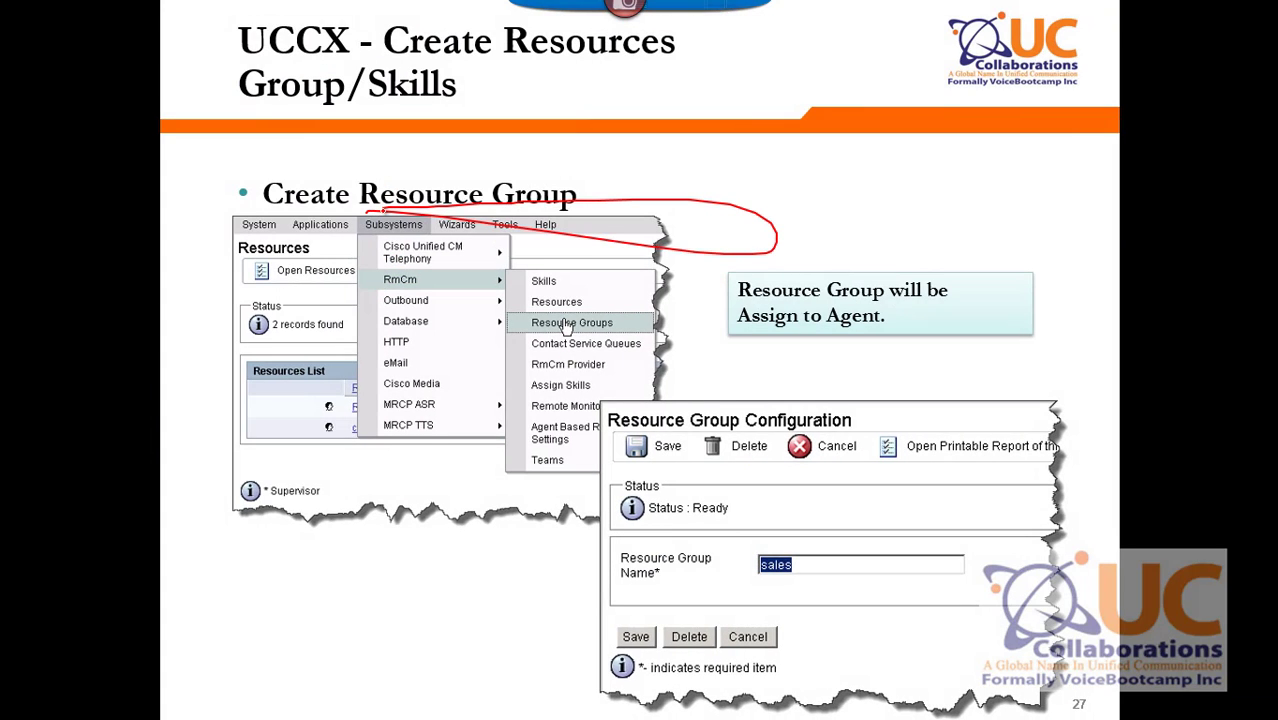
pyautogui.hotkey('alt', 'Tab')
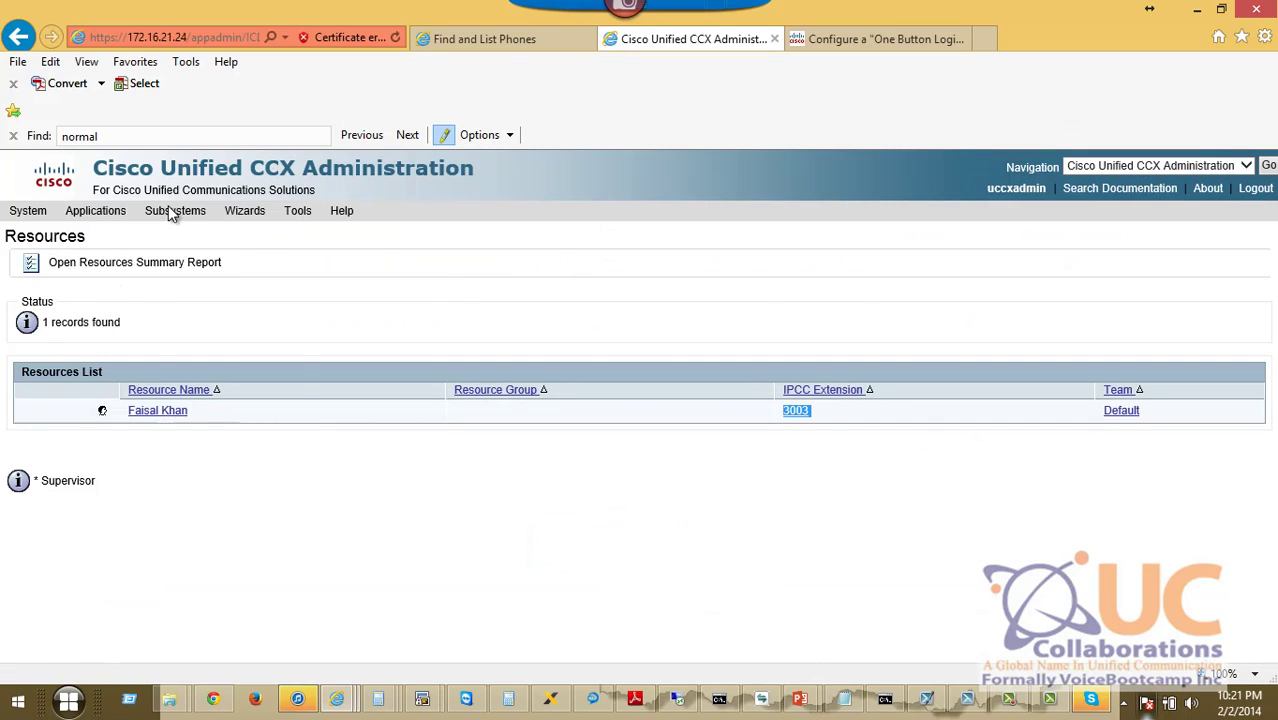
# Add a new resource group named sales_group under RmCm > Resource Groups and save it.
pyautogui.moveTo(172, 212)
pyautogui.moveTo(198, 275)
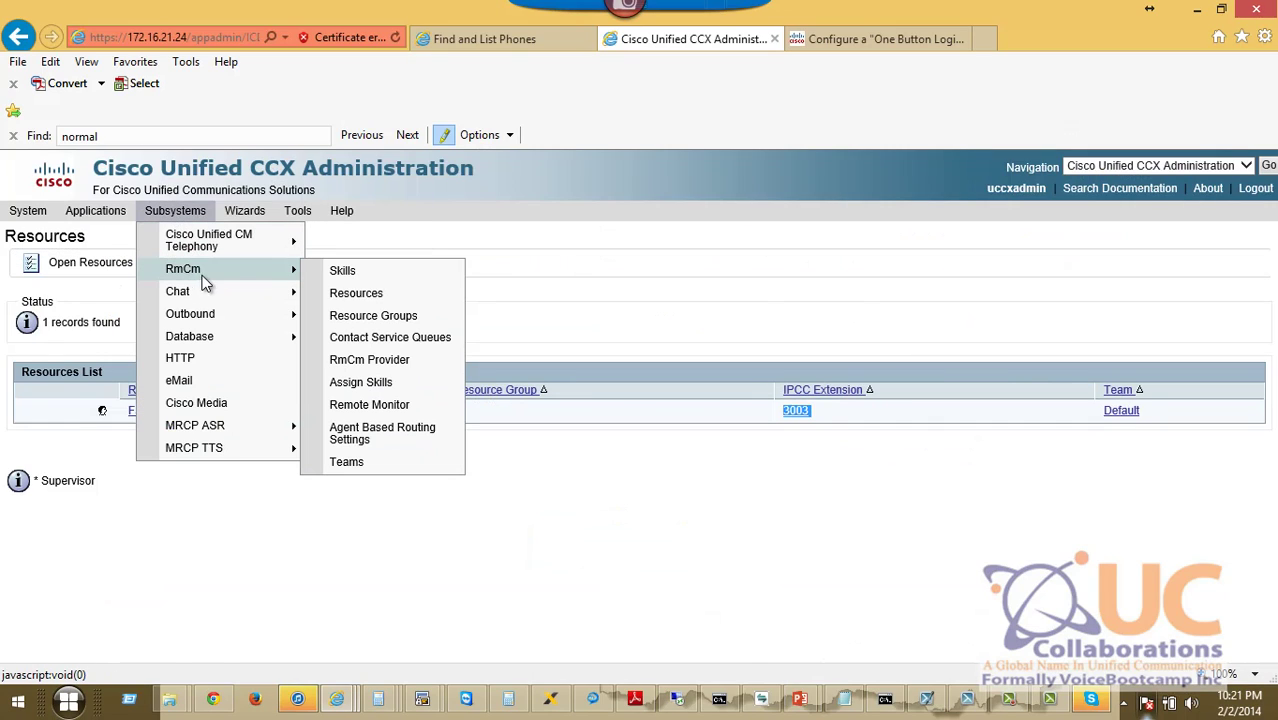
pyautogui.click(399, 318)
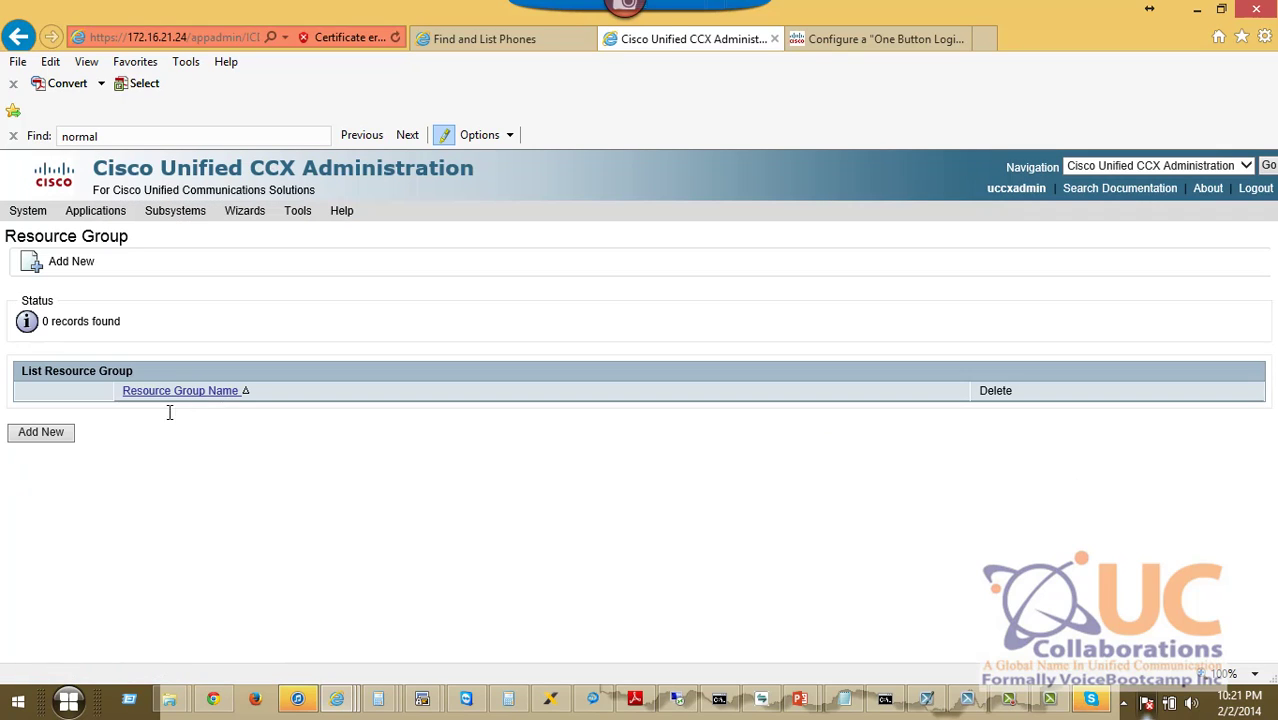
pyautogui.click(50, 434)
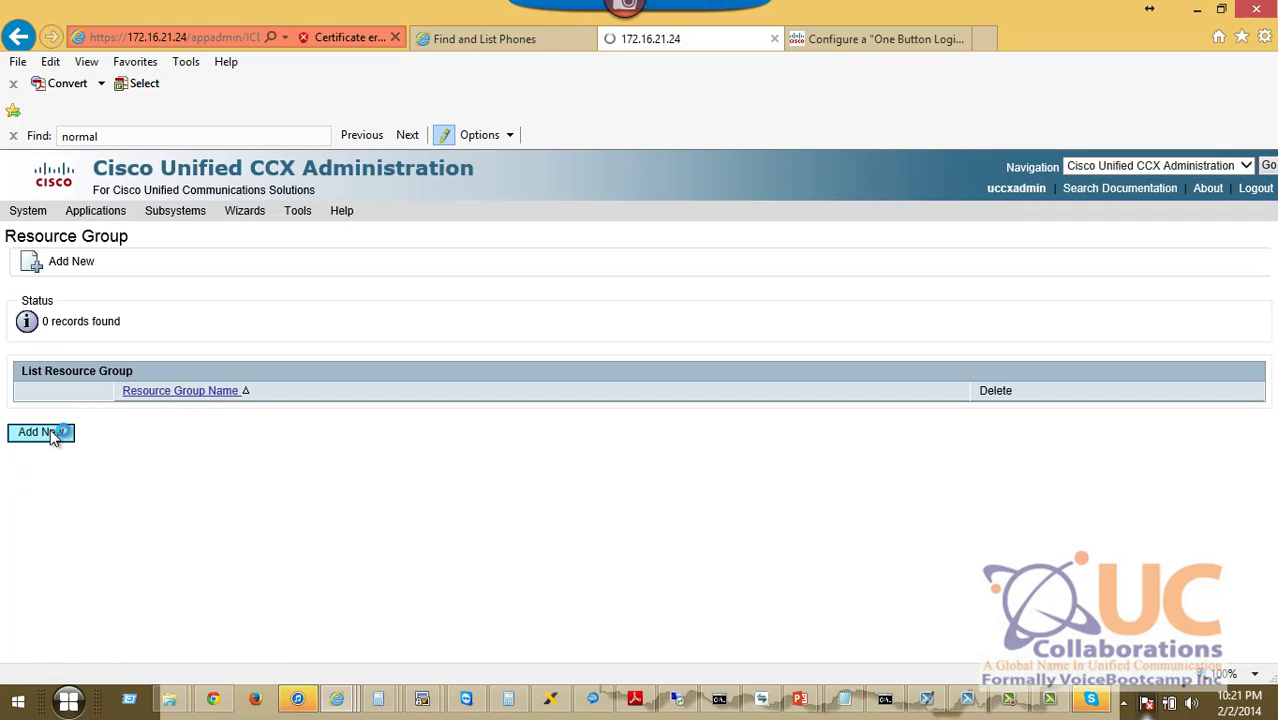
pyautogui.click(227, 366)
pyautogui.write('sa')
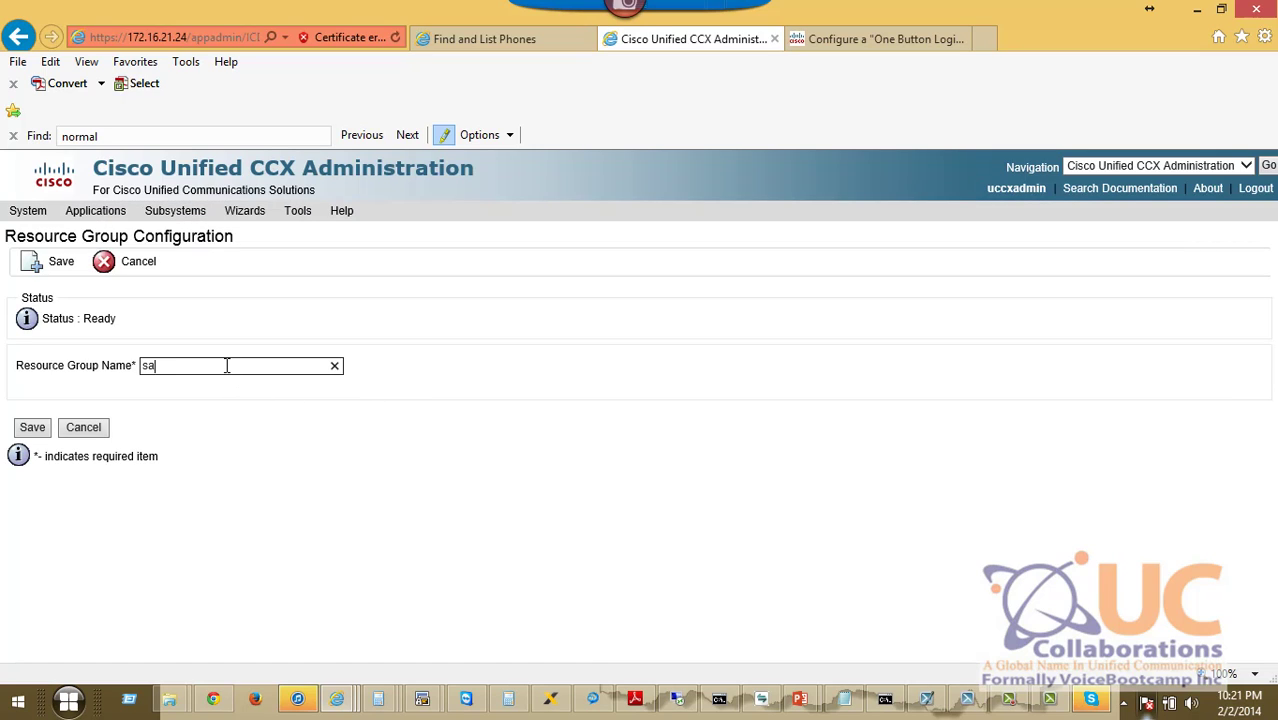
pyautogui.write('les_group')
pyautogui.click(32, 428)
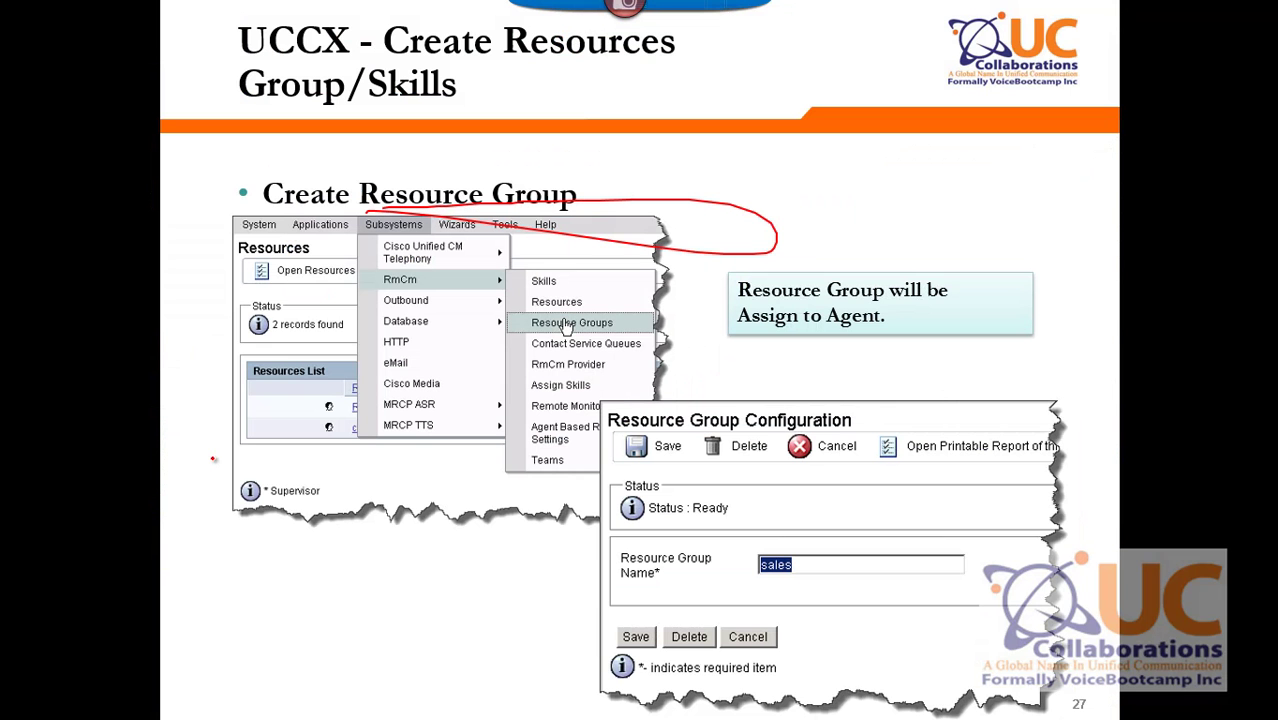
pyautogui.press('Right')
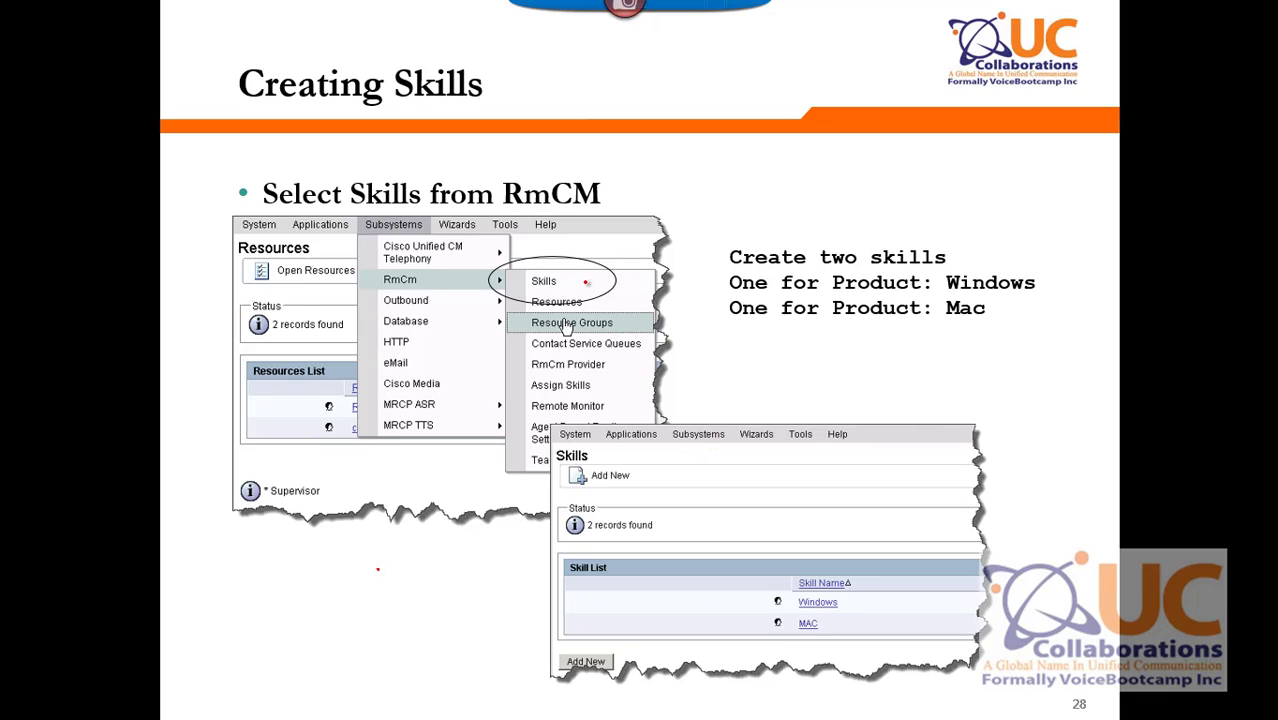
# Circle Skills on the Creating Skills slide with the pen.
pyautogui.moveTo(527, 272); pyautogui.dragTo(583, 297)
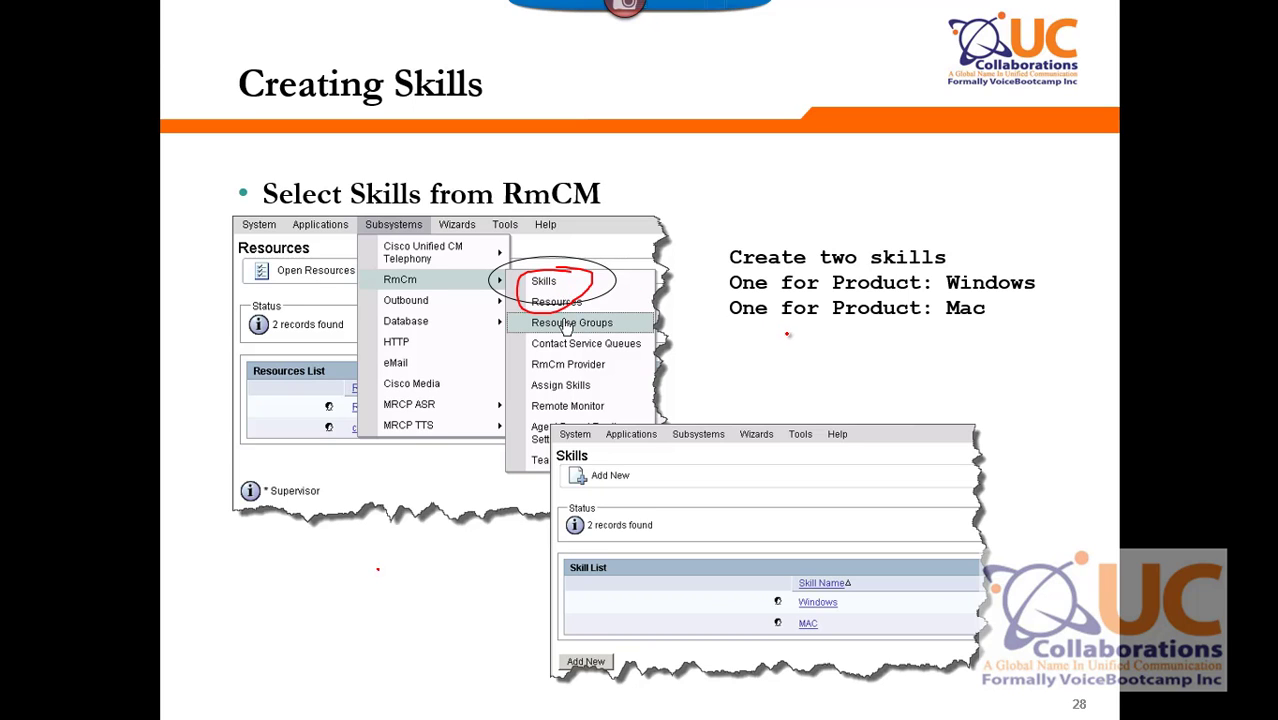
pyautogui.hotkey('alt', 'Tab')
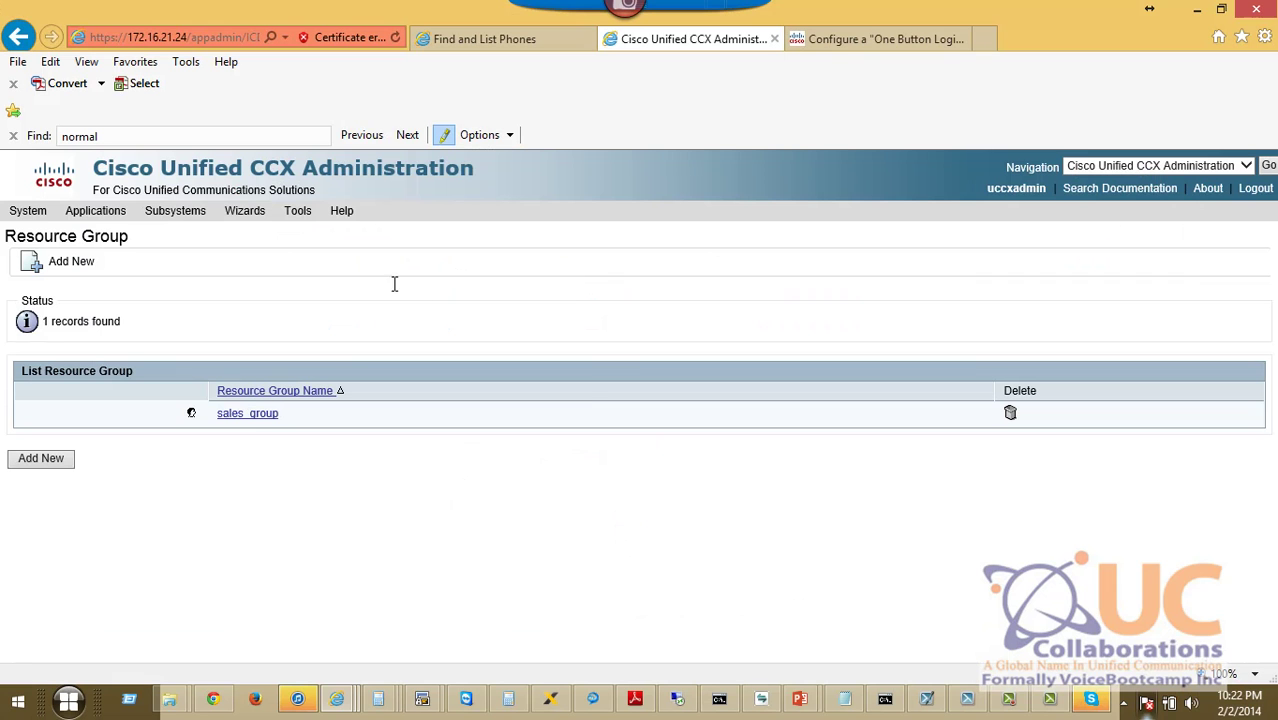
# Add a new RmCm skill named ccie collaboration (typed as 'cciecol') and save it.
pyautogui.click(175, 210)
pyautogui.moveTo(210, 271)
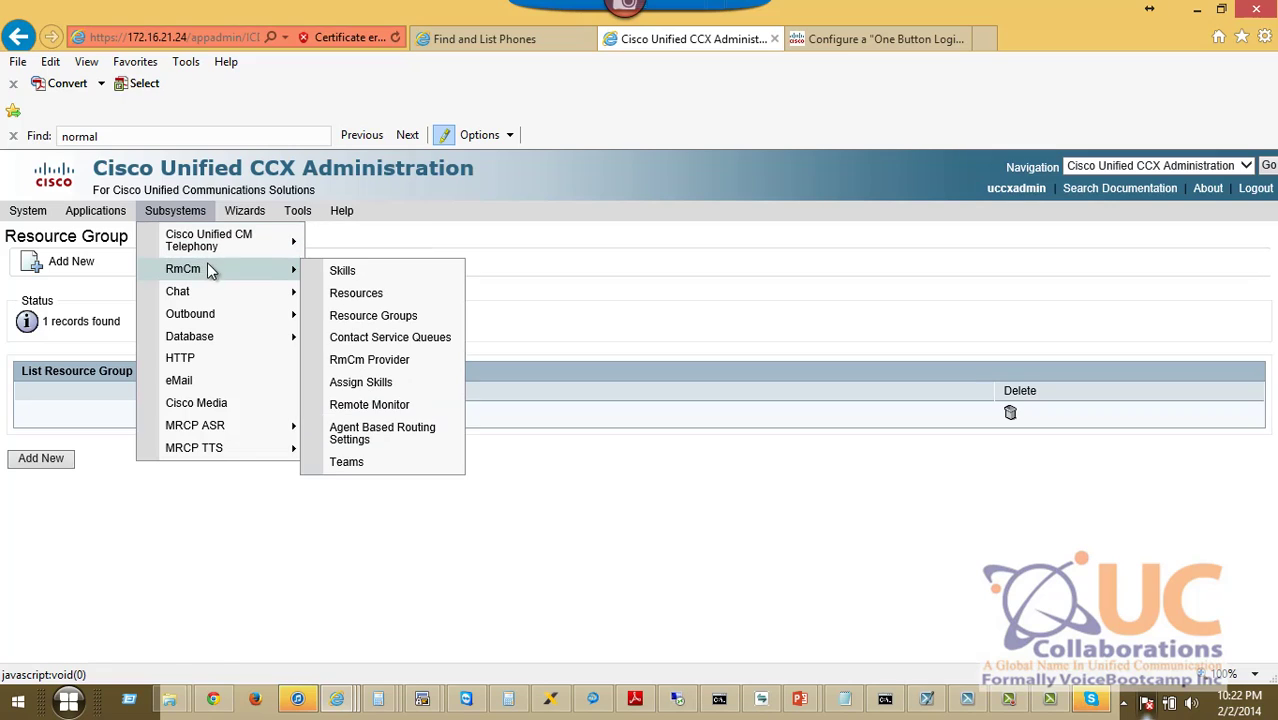
pyautogui.click(340, 272)
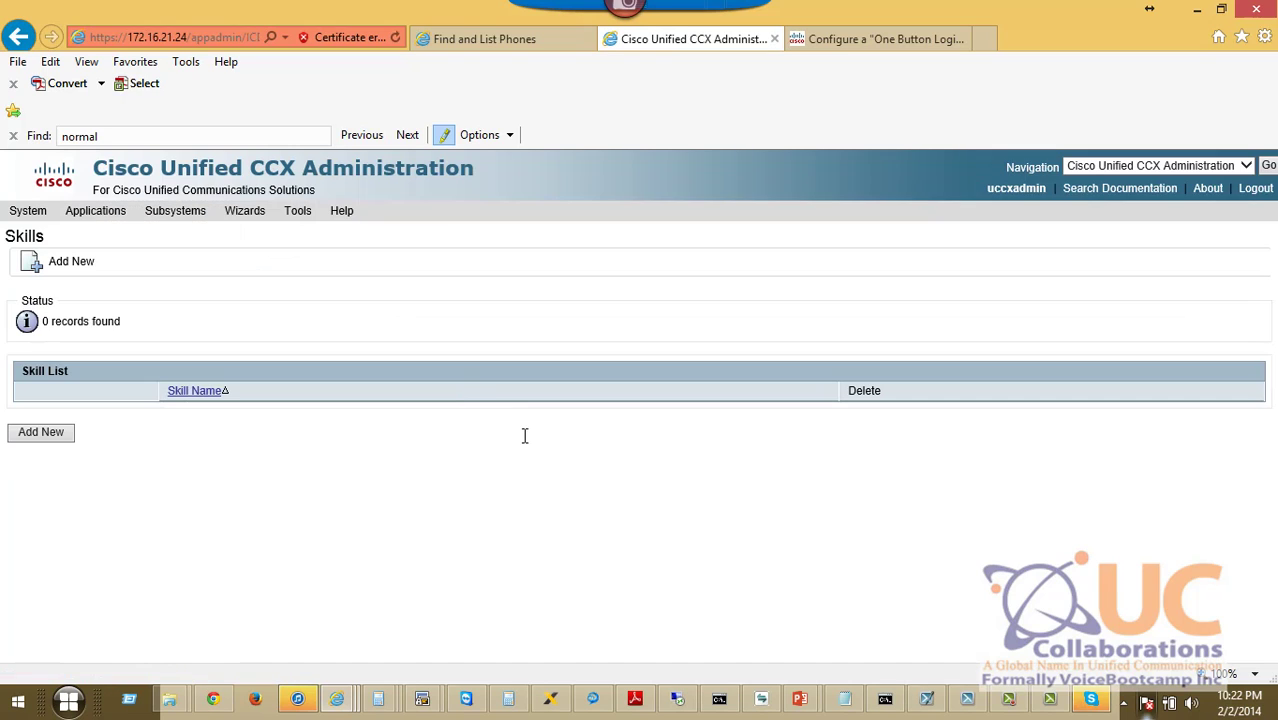
pyautogui.click(54, 441)
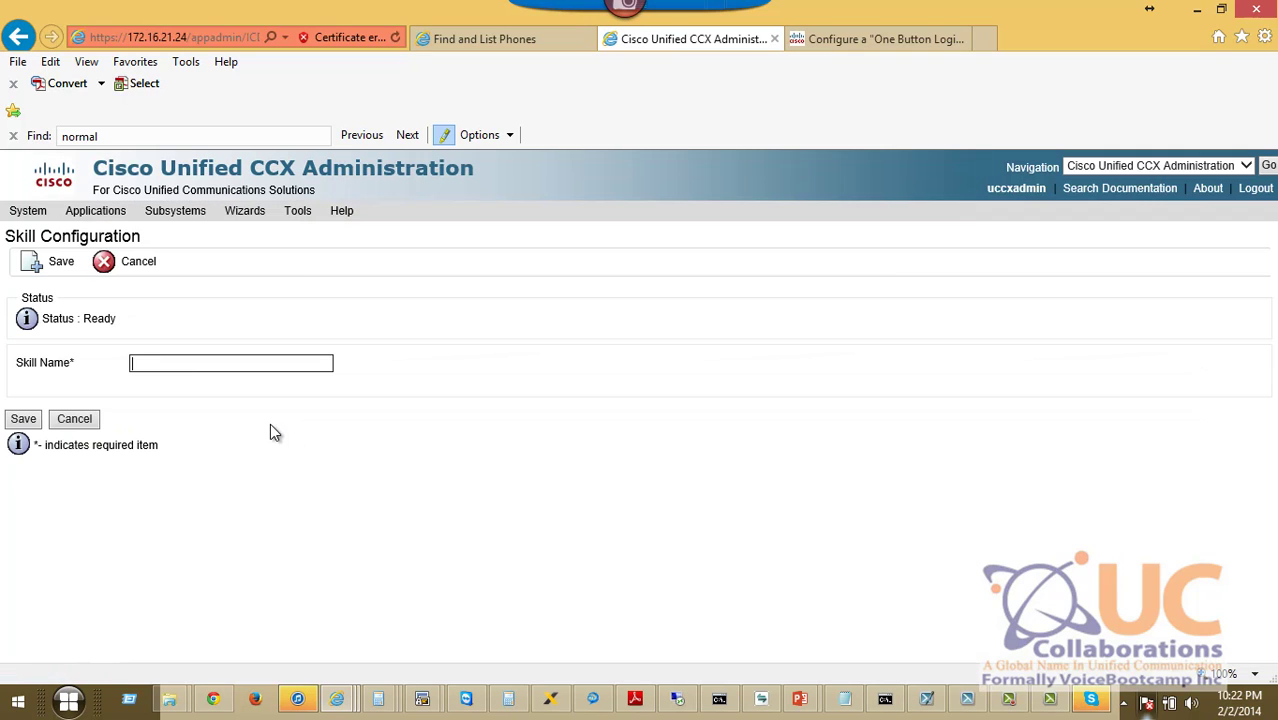
pyautogui.write('cciecollaboration')
pyautogui.click(24, 420)
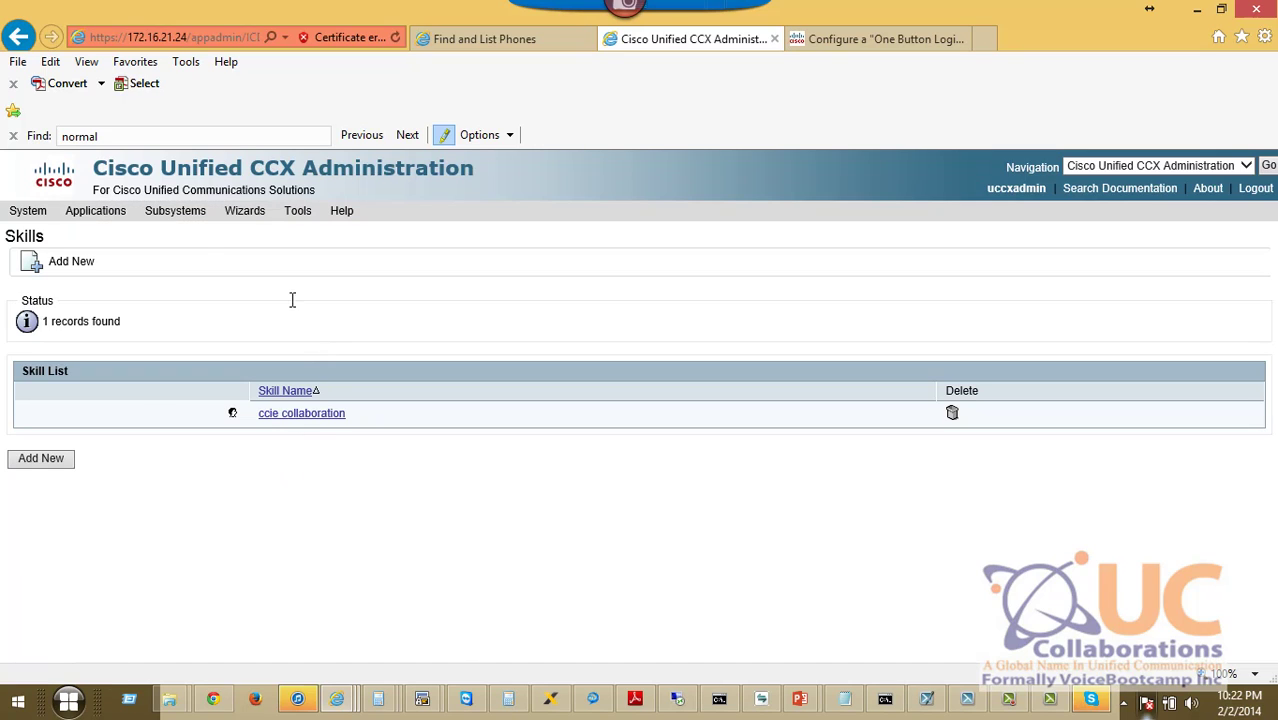
pyautogui.moveTo(185, 212)
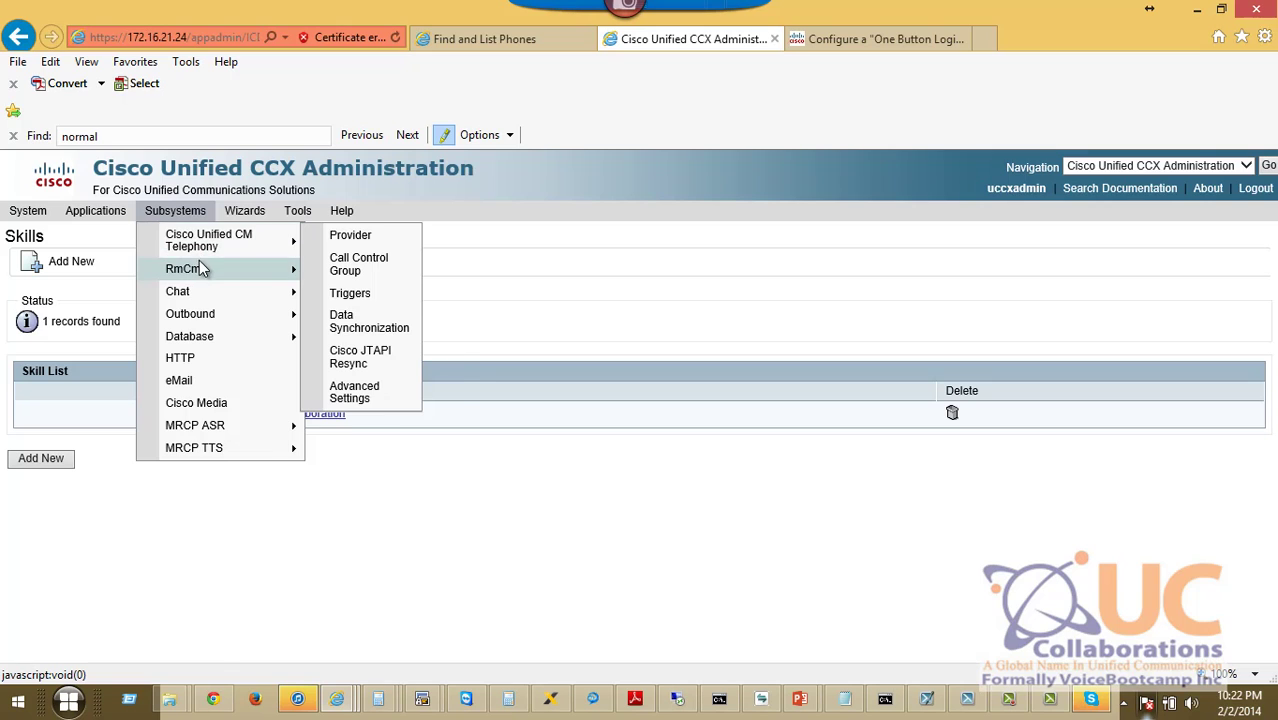
pyautogui.moveTo(199, 266)
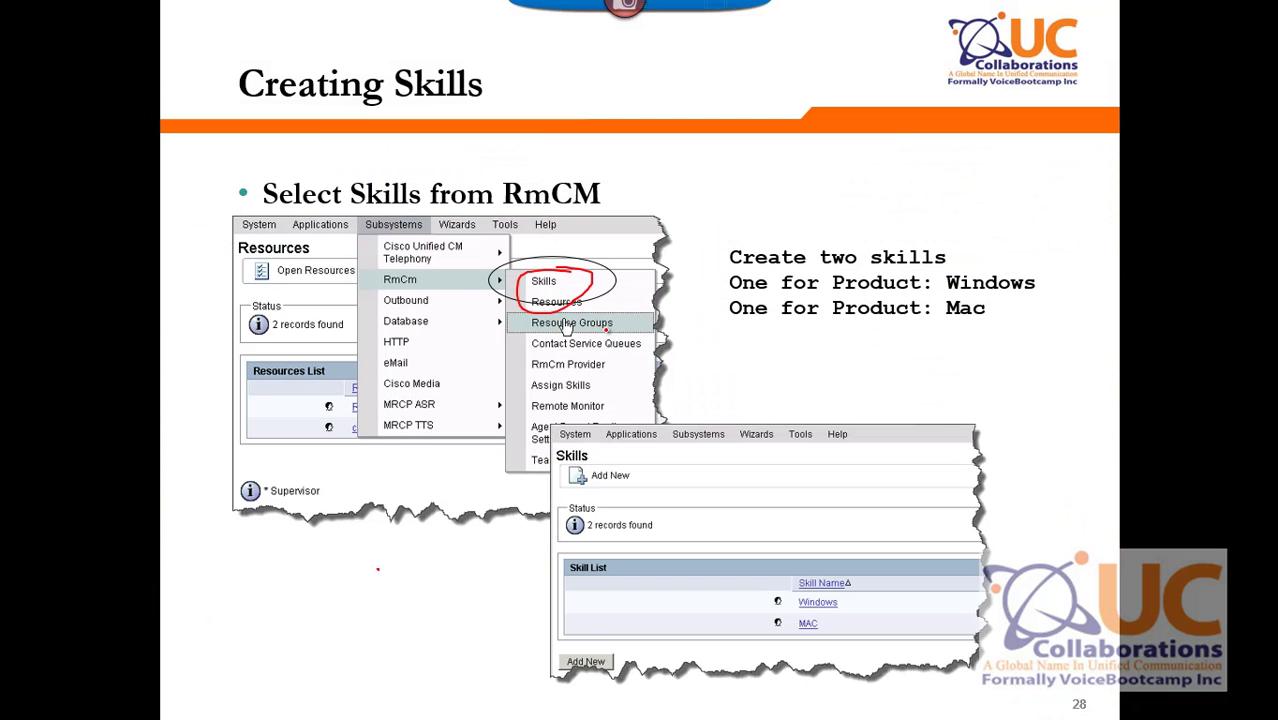
# On the Assign User to Resource Group slide, circle the resource fields and assigned skills list.
pyautogui.press('Right')
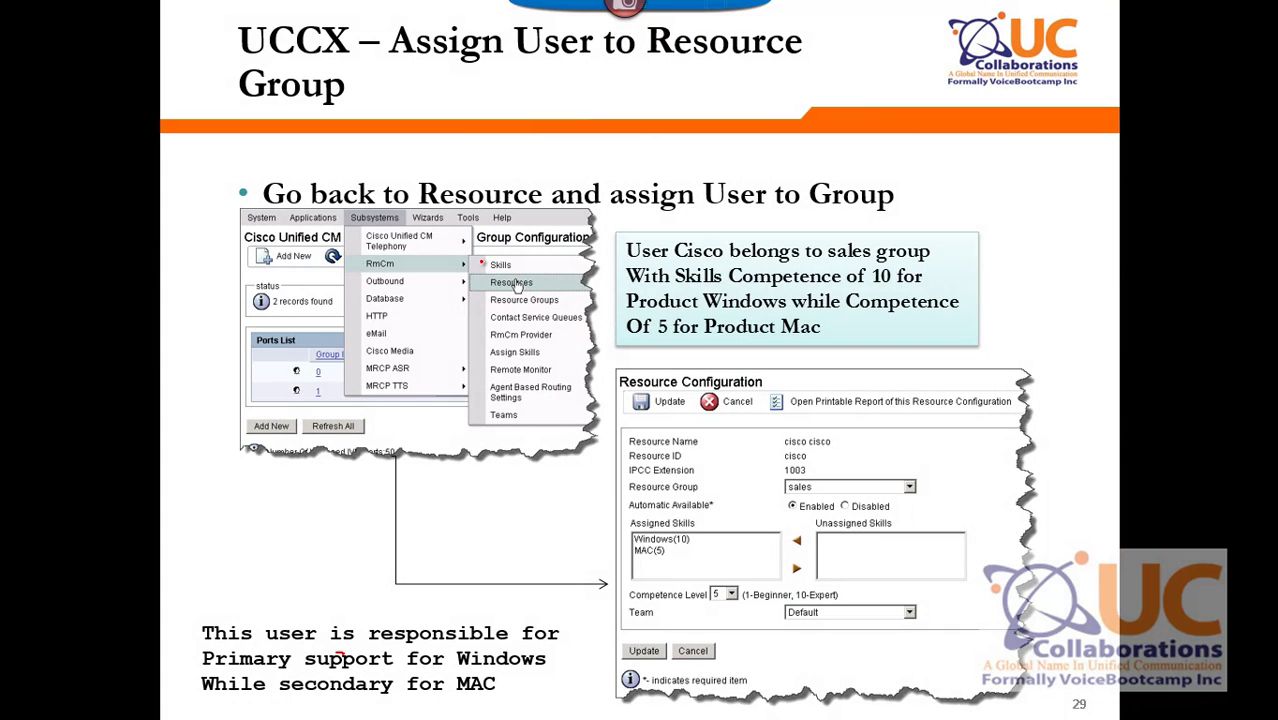
pyautogui.moveTo(800, 449)
pyautogui.mouseDown()
pyautogui.moveTo(760, 470)
pyautogui.moveTo(878, 488)
pyautogui.moveTo(769, 456)
pyautogui.mouseUp()
pyautogui.moveTo(658, 506)
pyautogui.mouseDown()
pyautogui.moveTo(700, 578)
pyautogui.moveTo(666, 492)
pyautogui.mouseUp()
pyautogui.hotkey('alt', 'Tab')
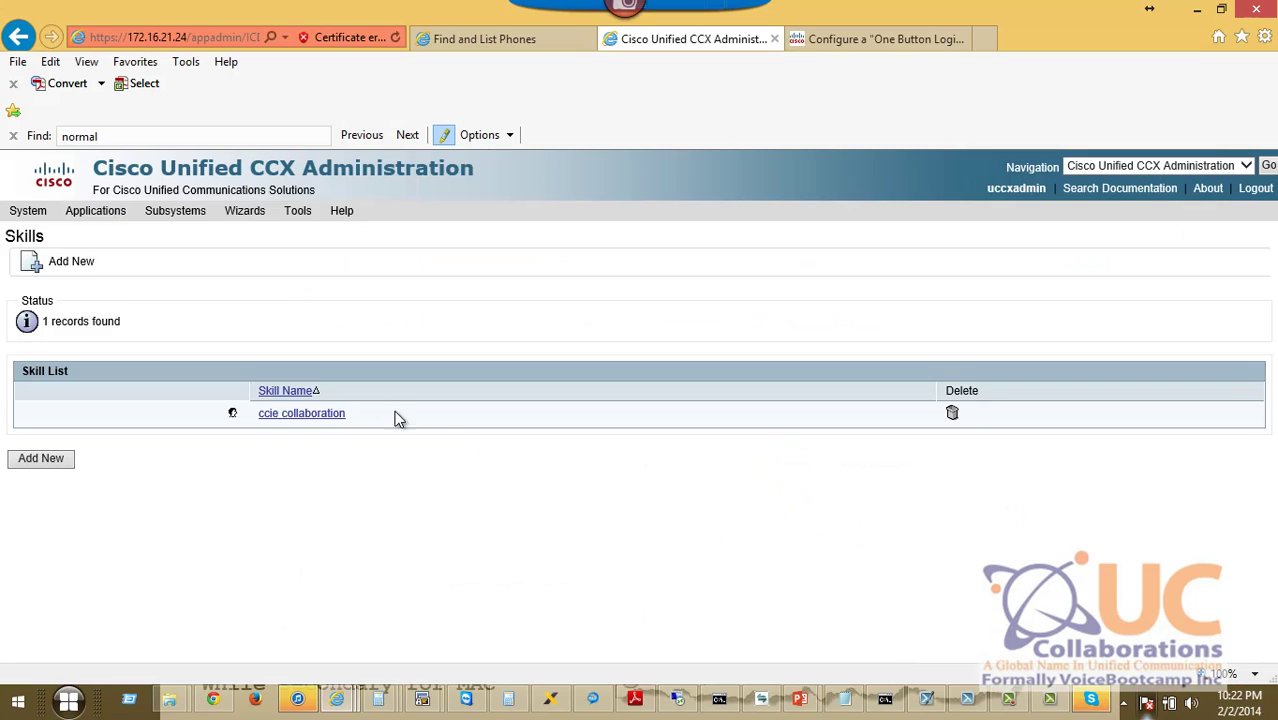
# Open the RmCm Resources list of agents.
pyautogui.moveTo(184, 218)
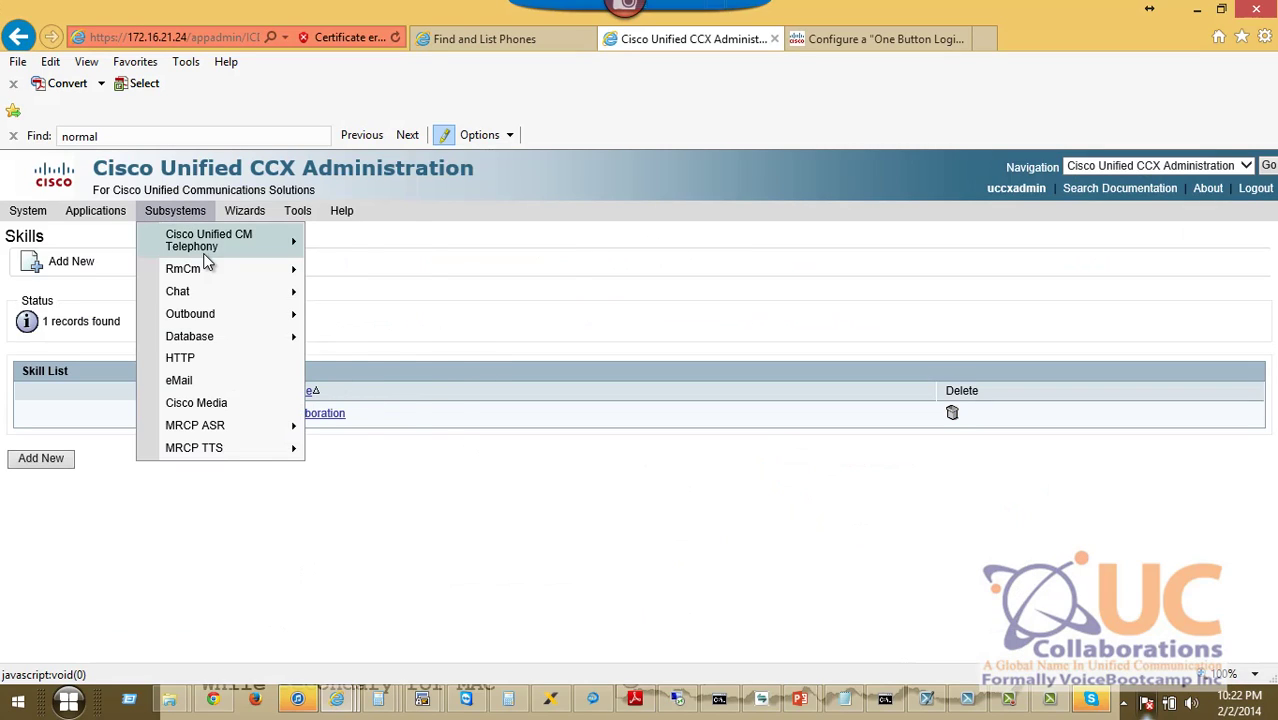
pyautogui.moveTo(208, 273)
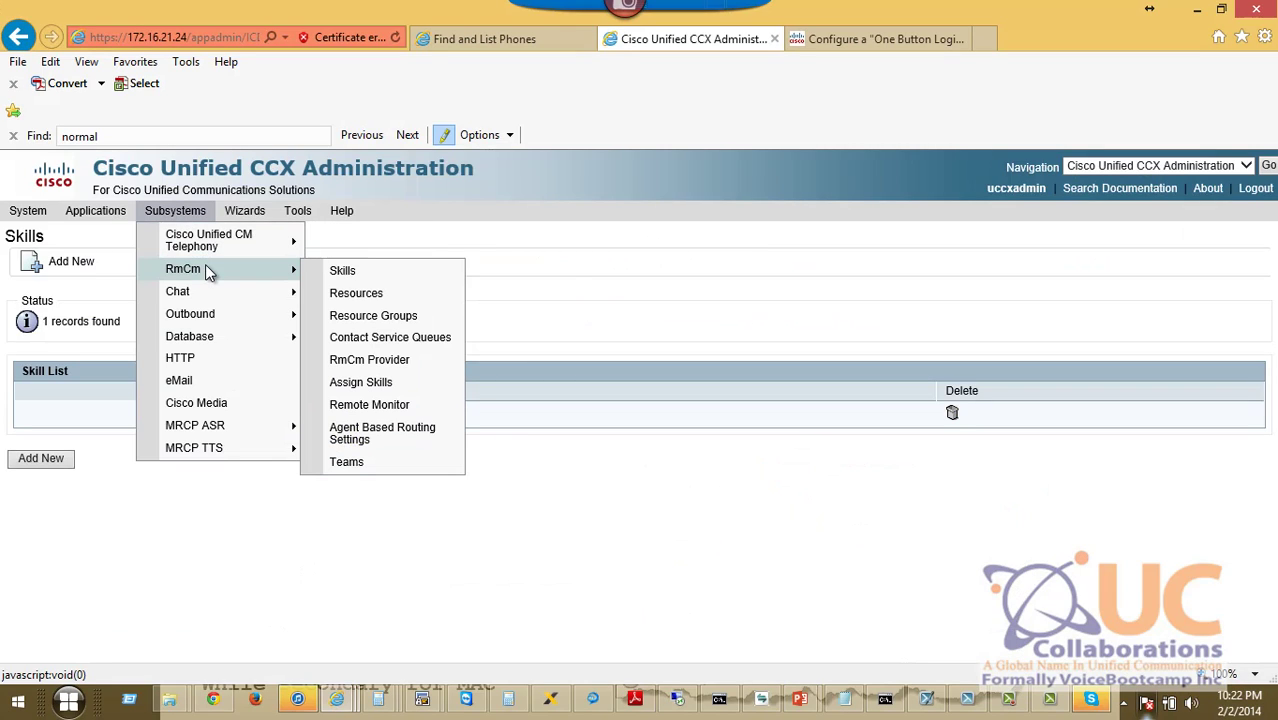
pyautogui.click(385, 304)
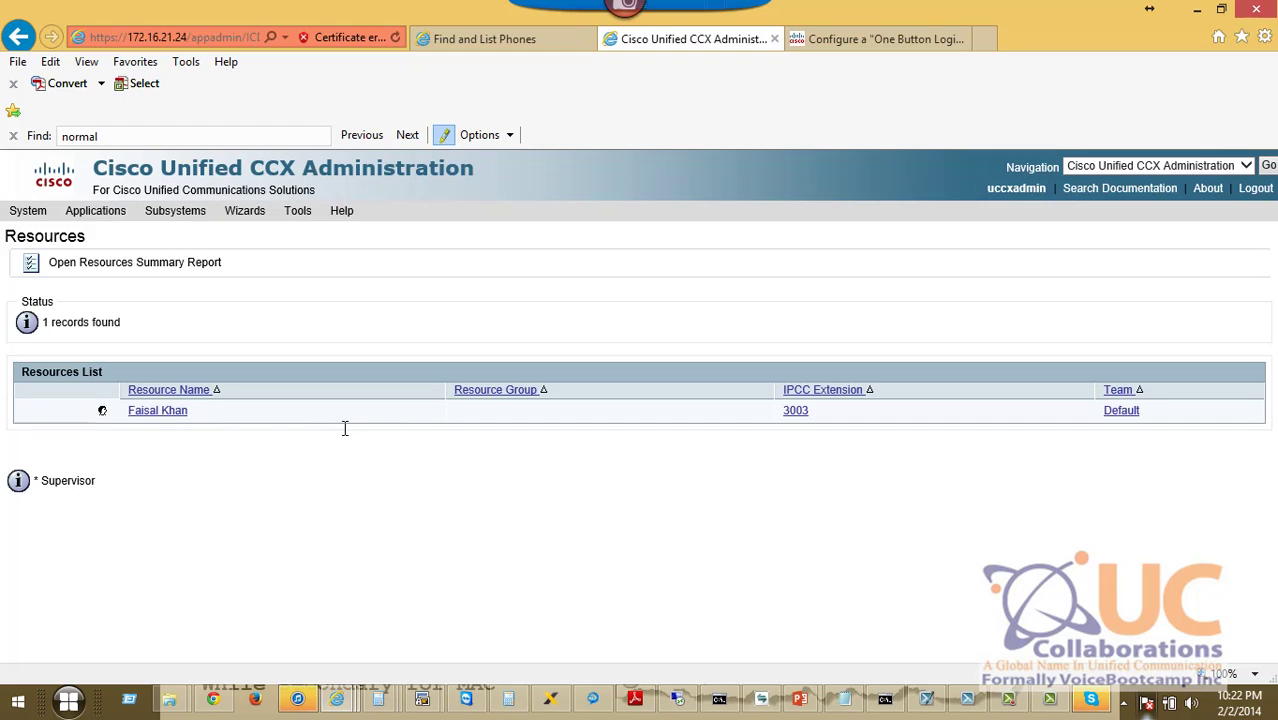
# Open the agent's resource and set its Resource Group to sales_group.
pyautogui.click(157, 413)
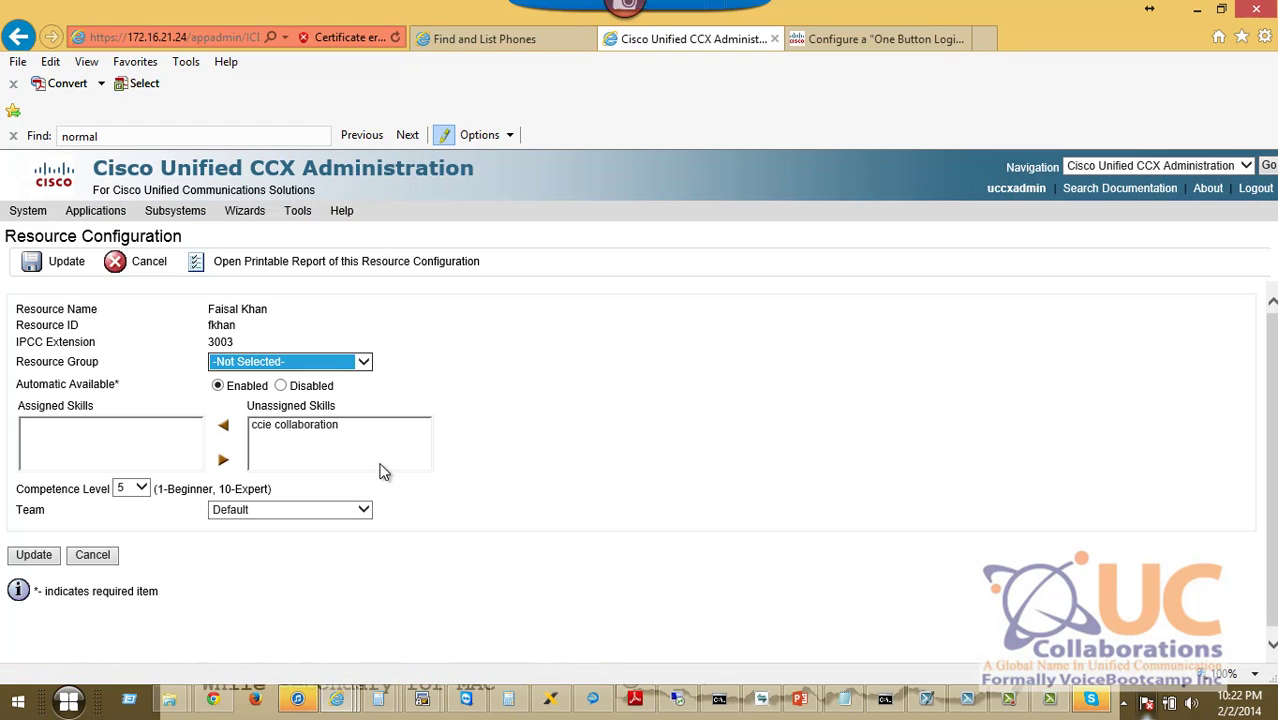
pyautogui.click(312, 366)
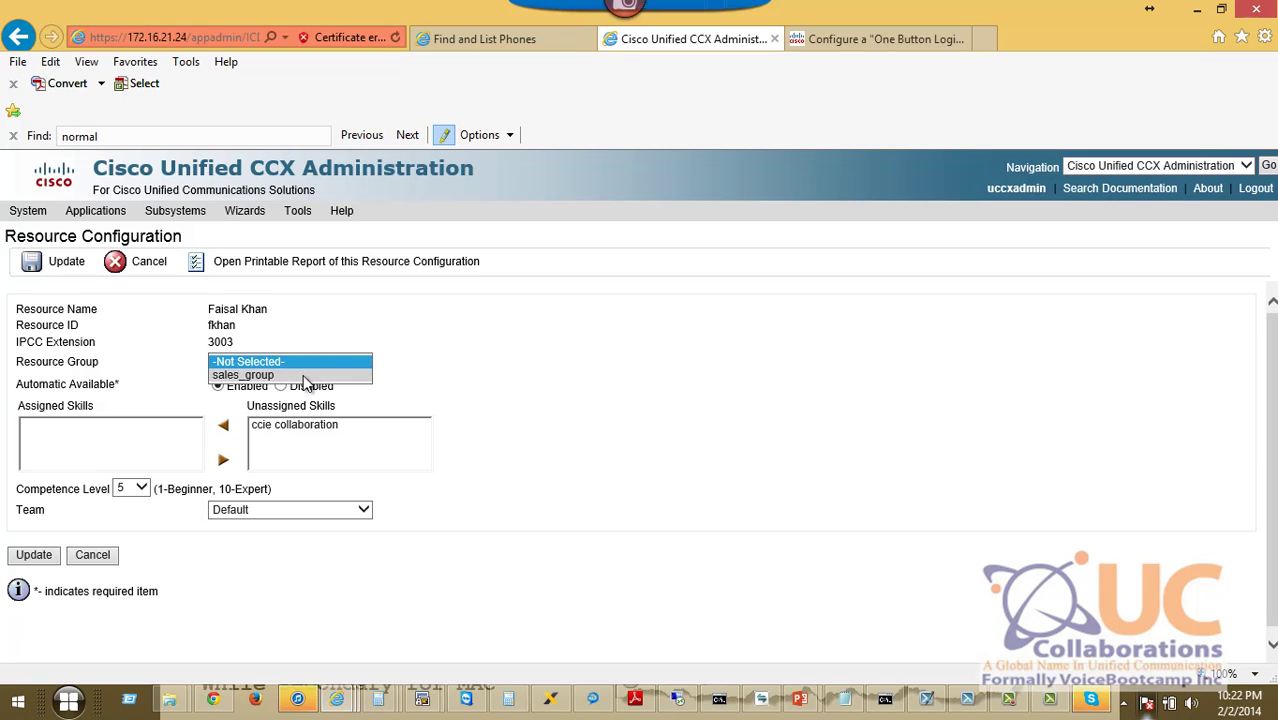
pyautogui.click(306, 376)
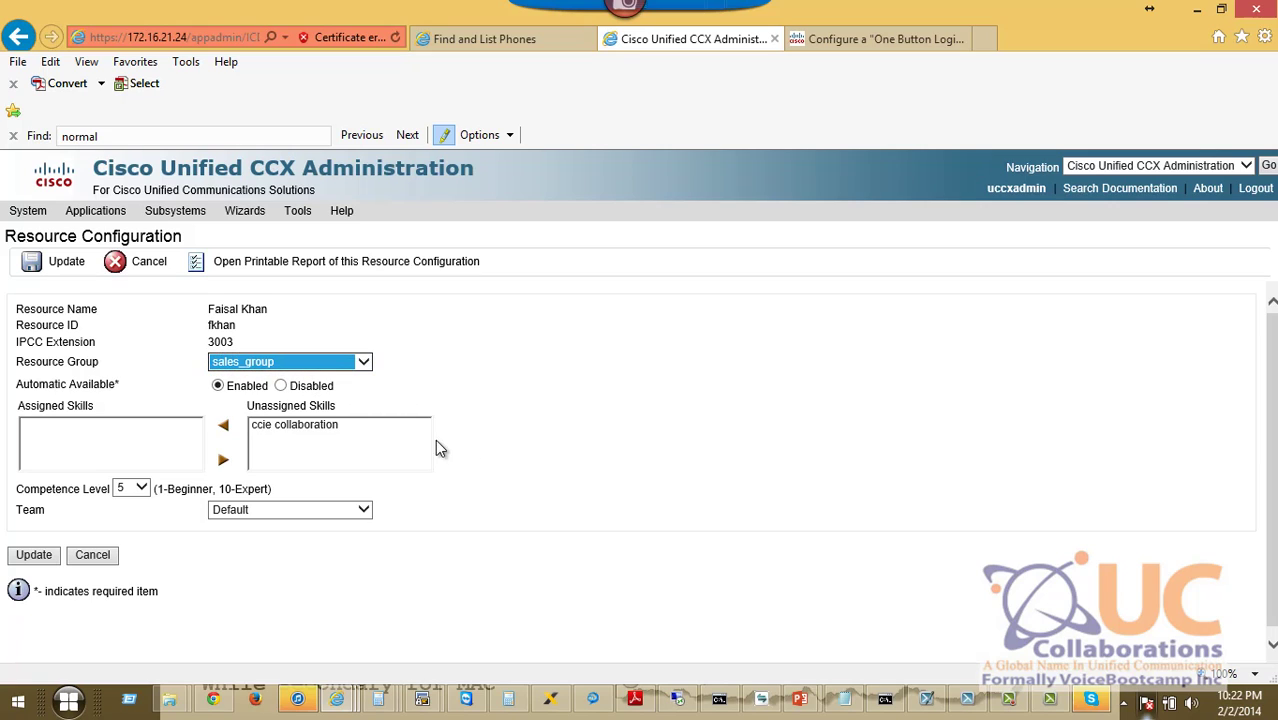
# Assign the ccie collaboration skill to the agent at competence level 10.
pyautogui.click(320, 426)
pyautogui.click(223, 426)
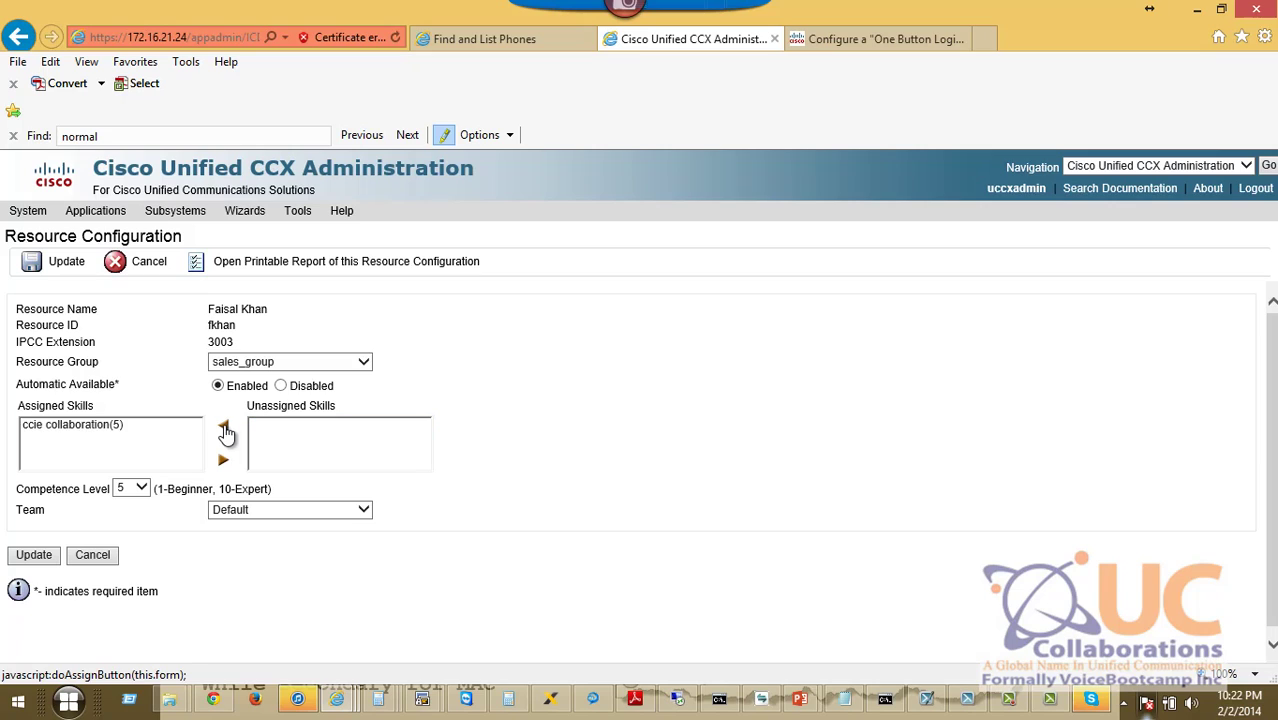
pyautogui.click(121, 427)
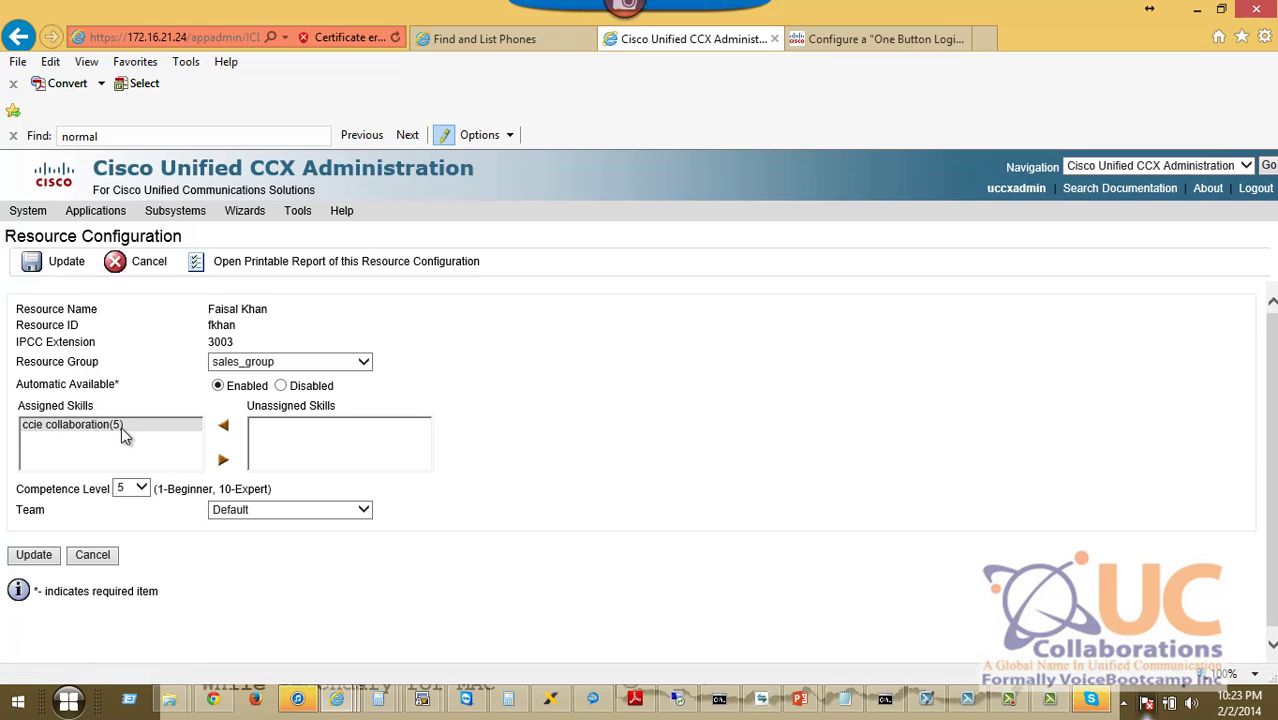
pyautogui.click(223, 460)
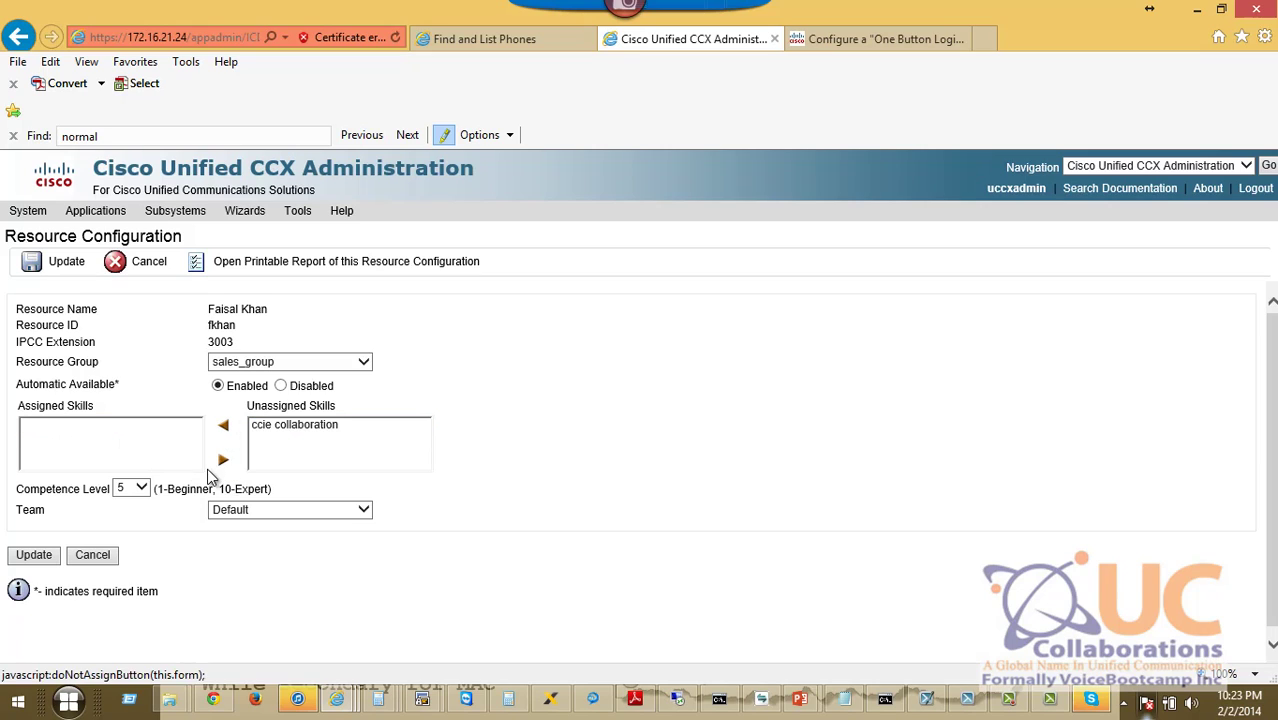
pyautogui.click(140, 488)
pyautogui.click(124, 553)
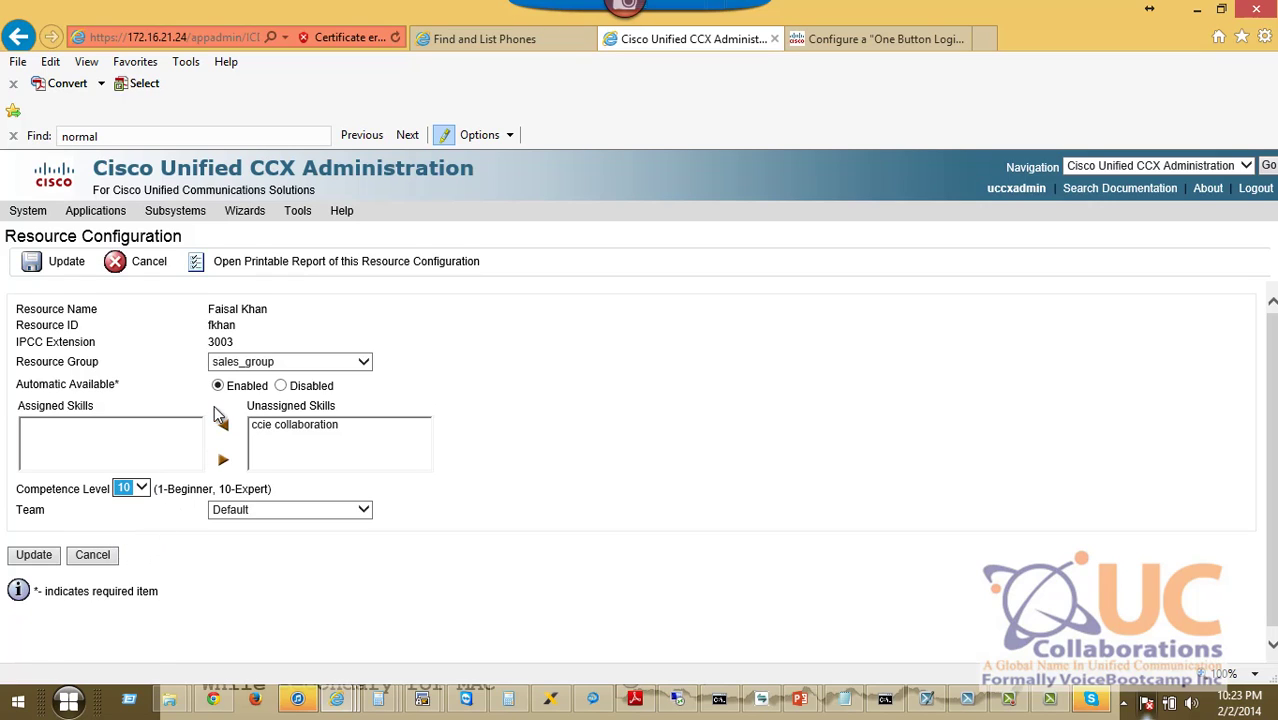
pyautogui.click(223, 428)
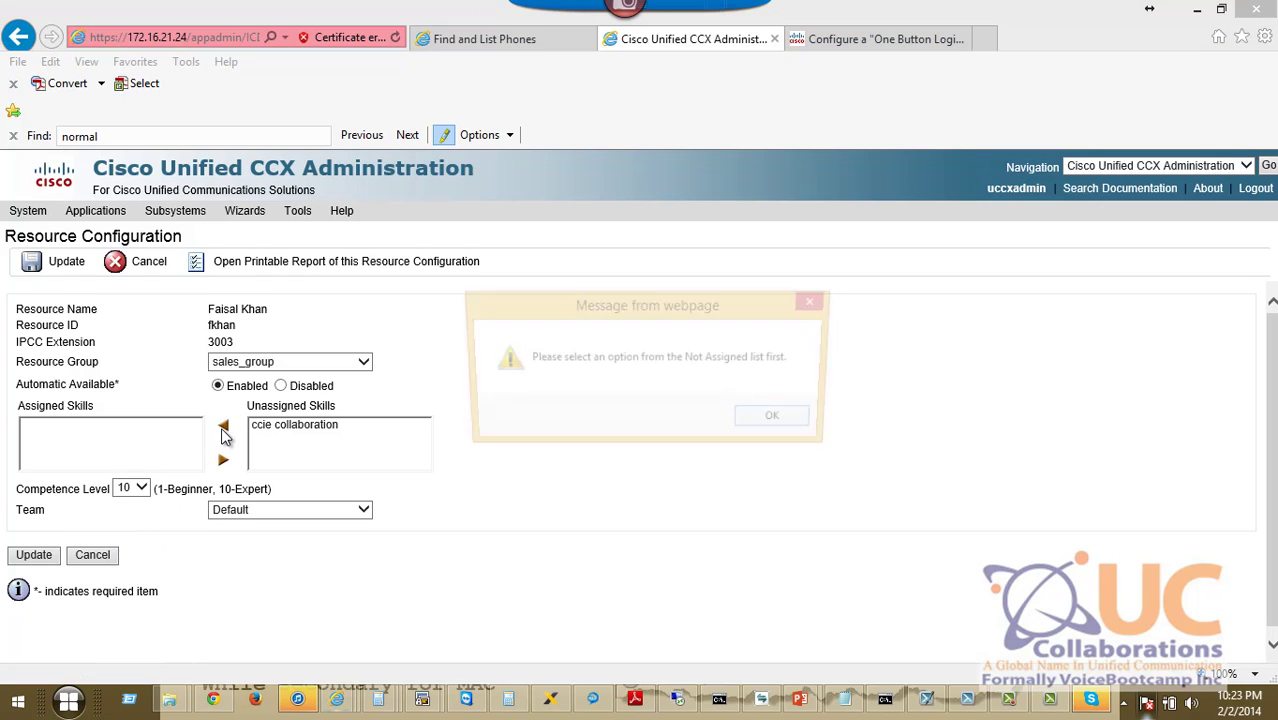
pyautogui.click(762, 424)
pyautogui.click(290, 424)
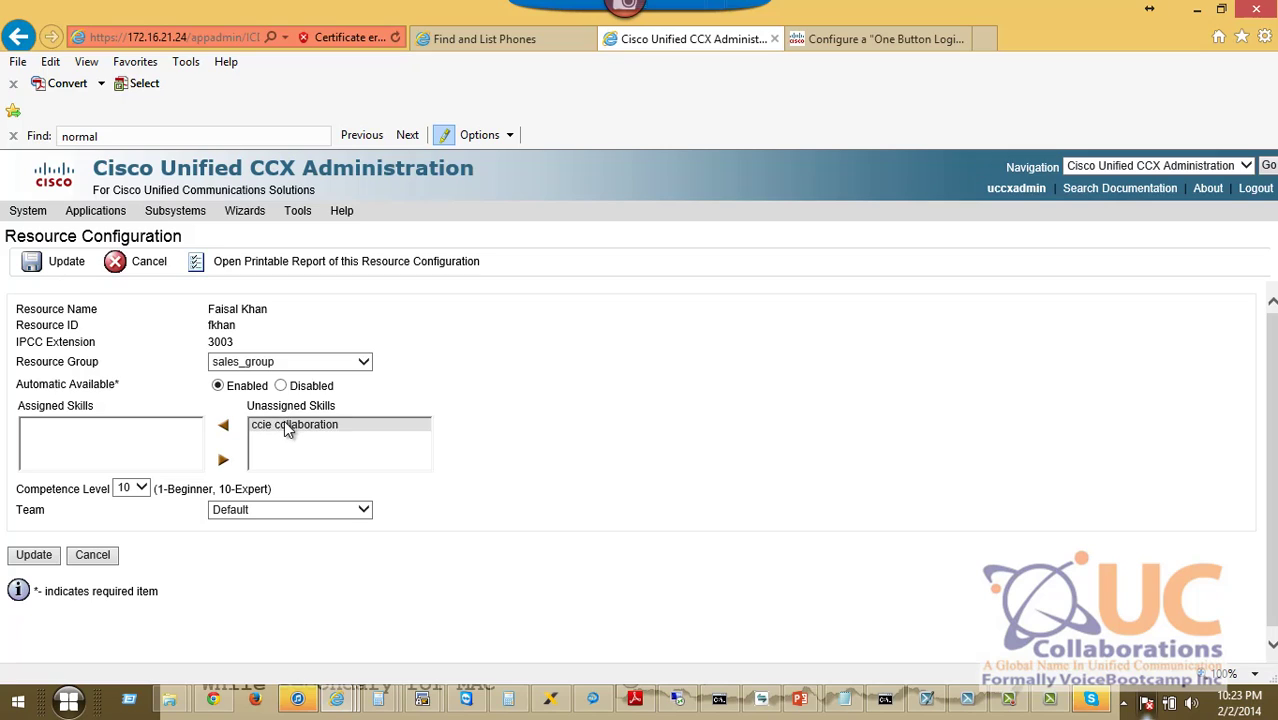
pyautogui.click(141, 488)
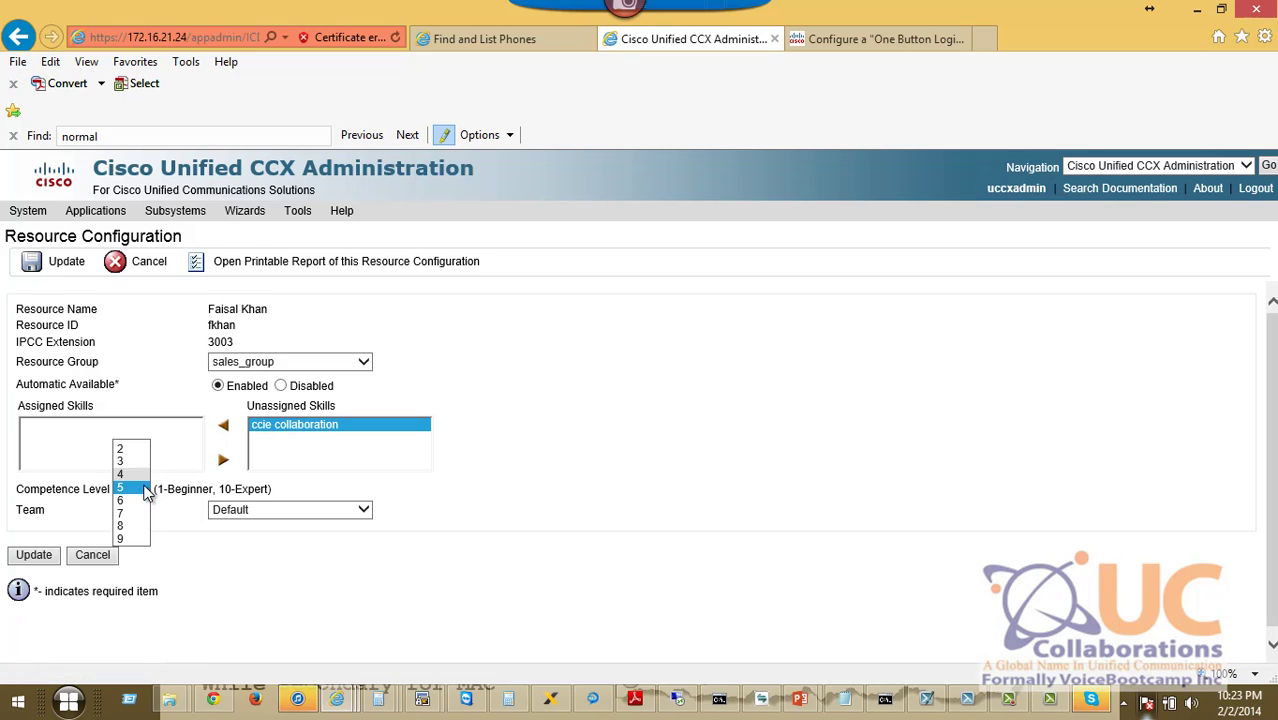
pyautogui.click(128, 553)
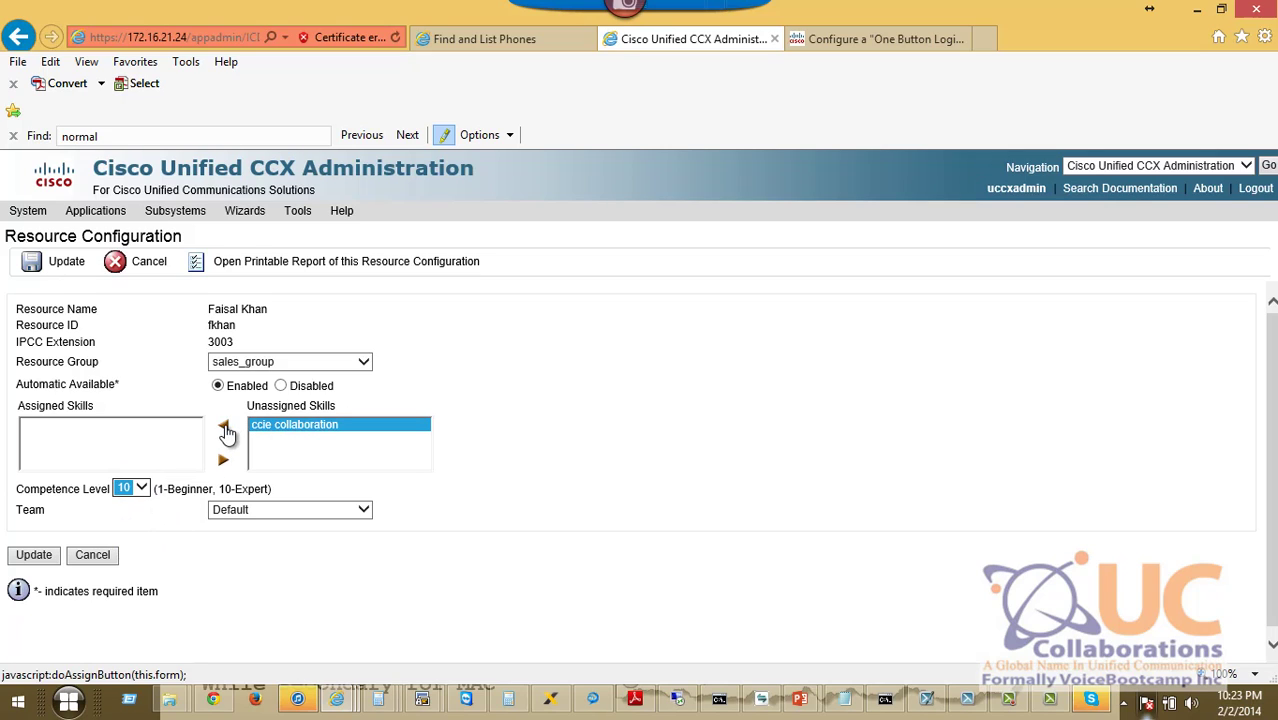
pyautogui.click(223, 425)
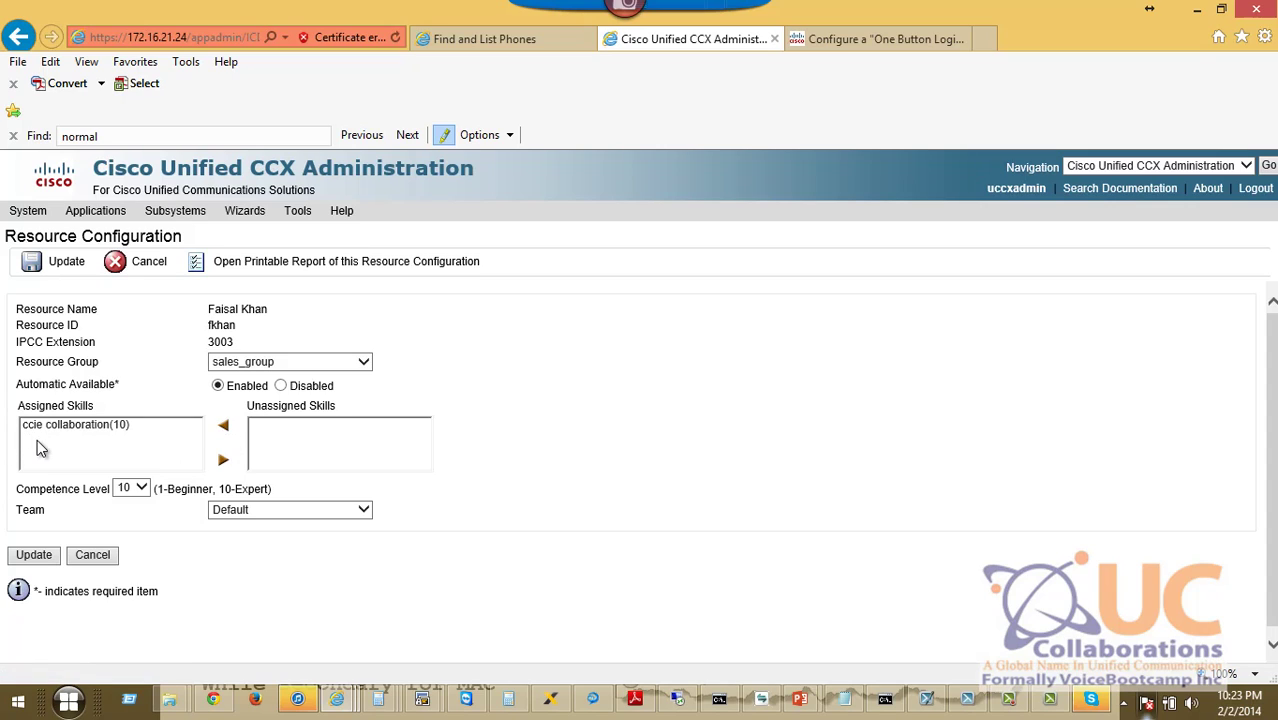
# Save the agent's group and skill settings, then open the Contact Service Queues page.
pyautogui.click(34, 557)
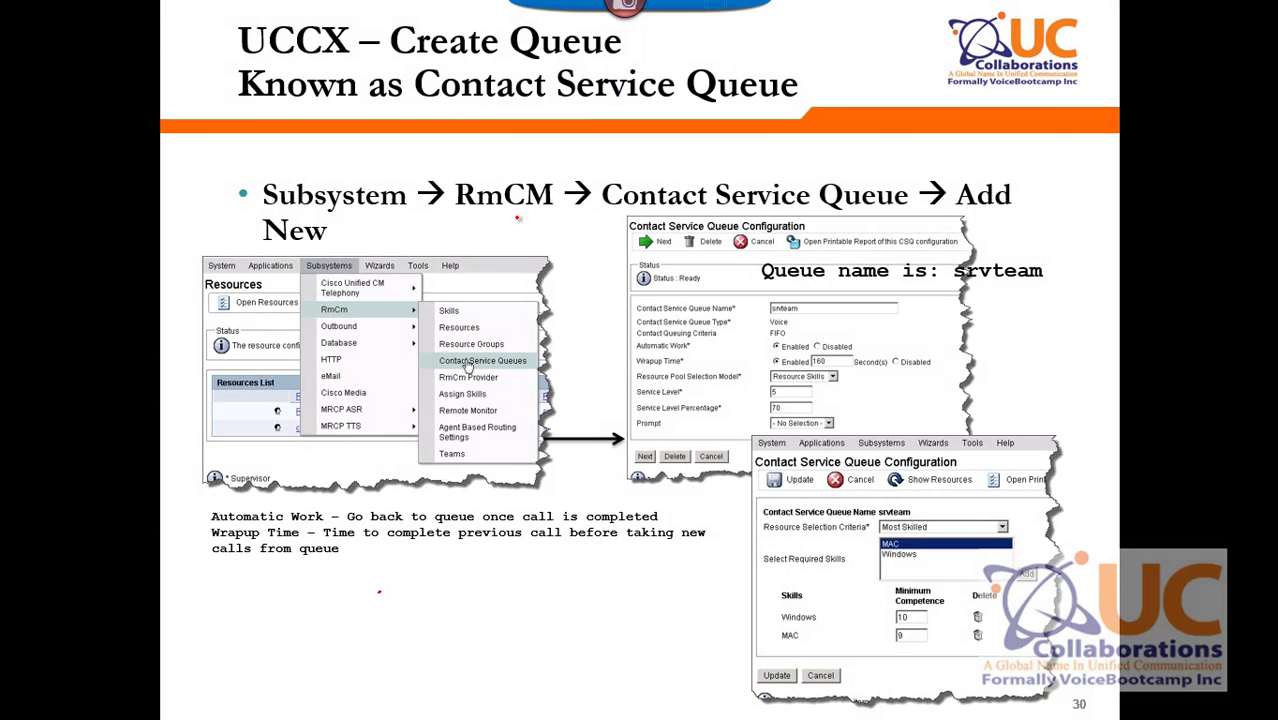
pyautogui.moveTo(594, 209)
pyautogui.mouseDown()
pyautogui.moveTo(840, 228)
pyautogui.moveTo(907, 166)
pyautogui.moveTo(711, 155)
pyautogui.moveTo(595, 179)
pyautogui.mouseUp()
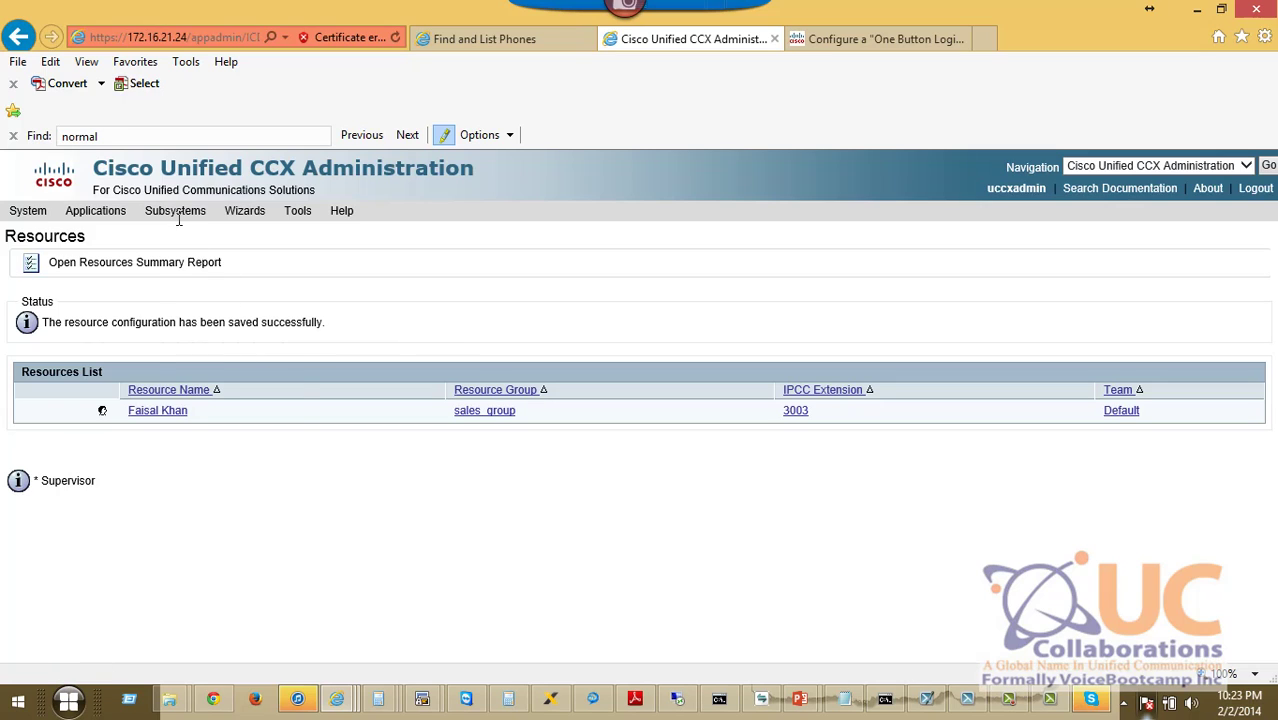
pyautogui.moveTo(179, 216)
pyautogui.moveTo(205, 272)
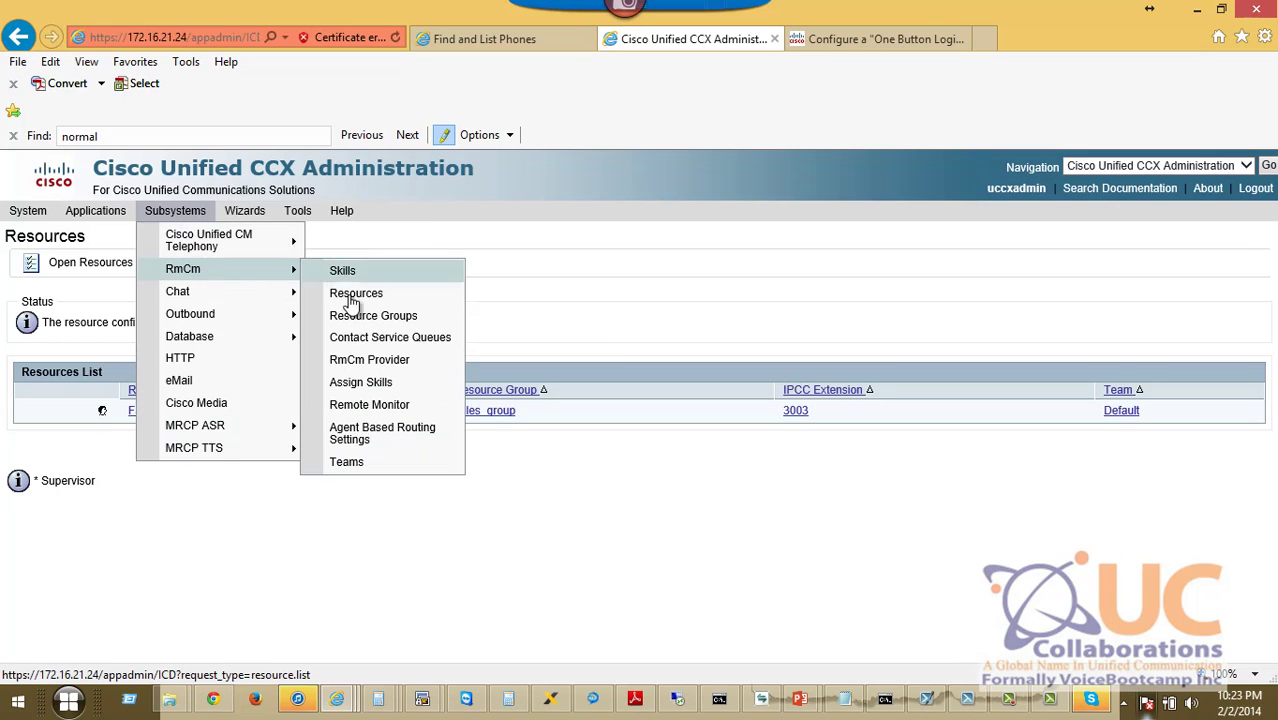
pyautogui.click(379, 342)
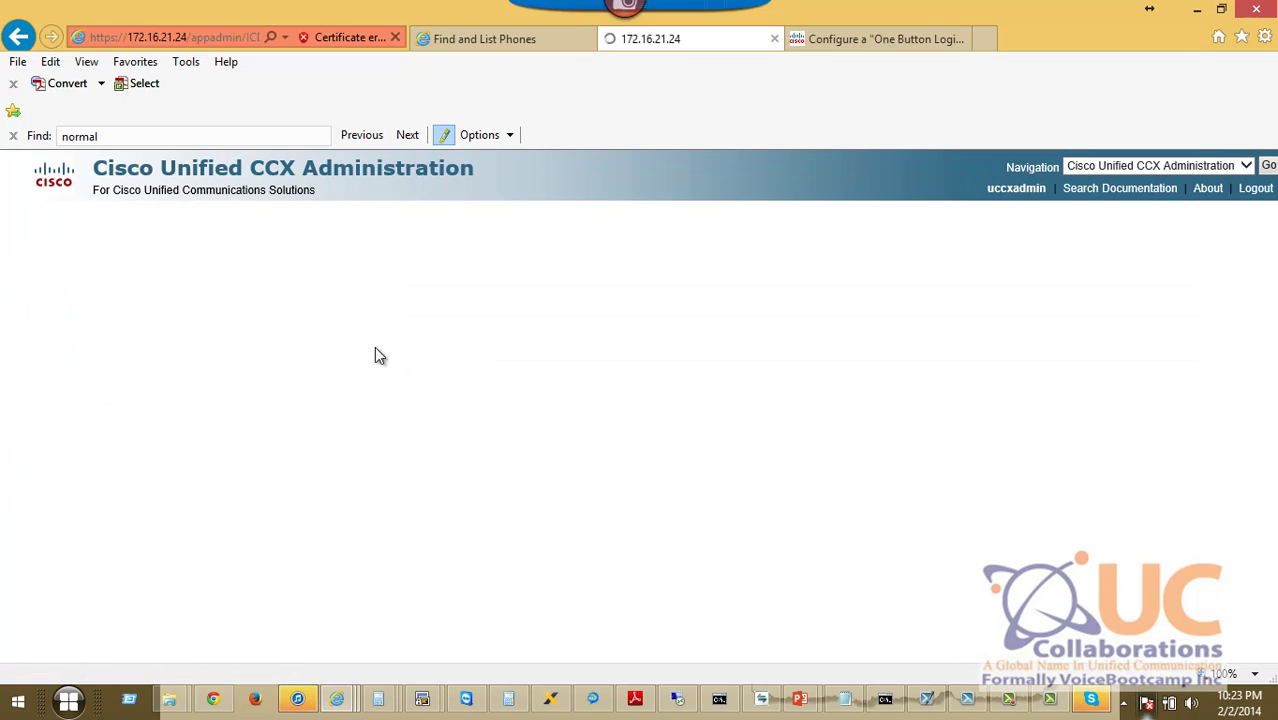
# Create a Voice queue named 'sales' with 120-second wrap-up and the Resource Group selection model.
pyautogui.click(47, 441)
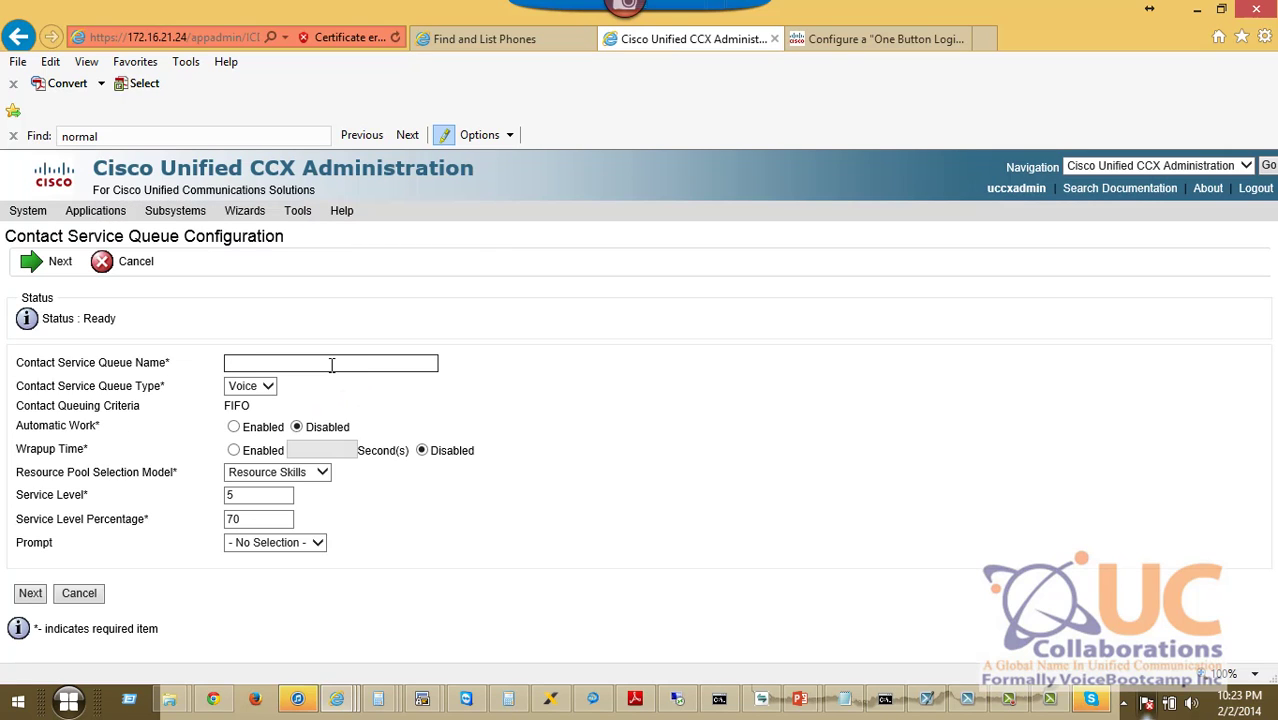
pyautogui.click(331, 365)
pyautogui.write('sales')
pyautogui.click(268, 387)
pyautogui.click(252, 386)
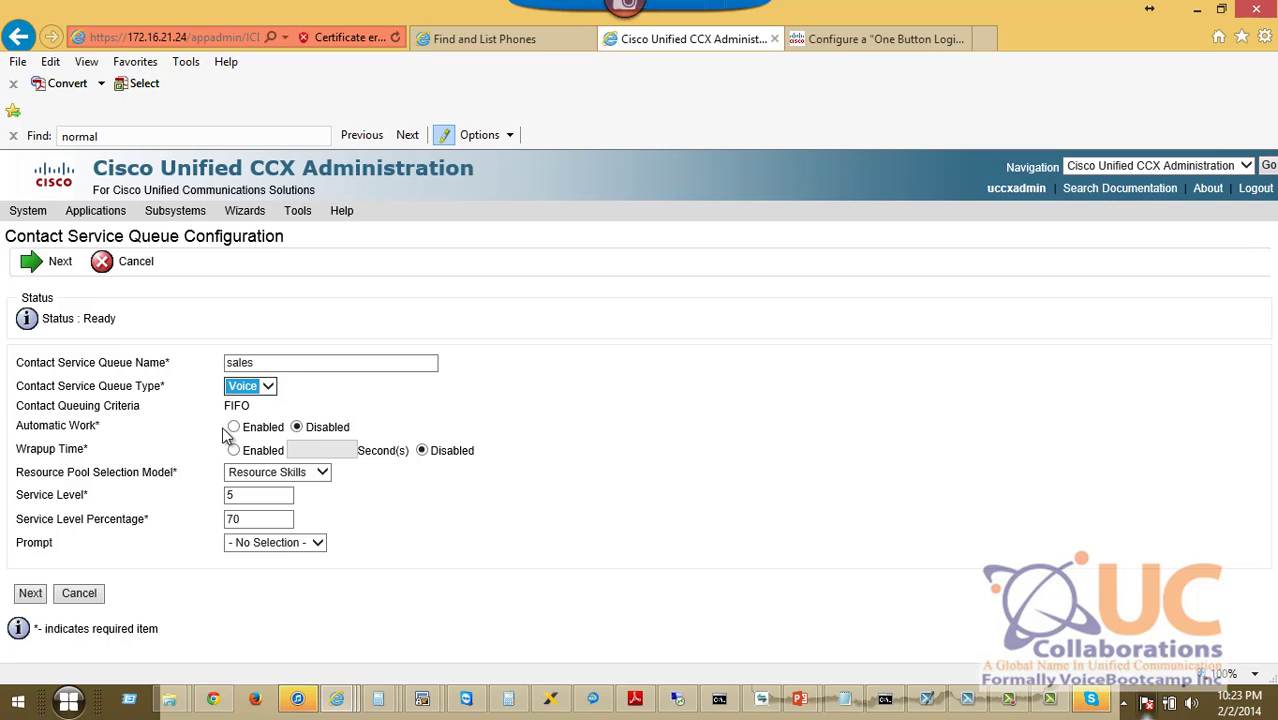
pyautogui.click(232, 427)
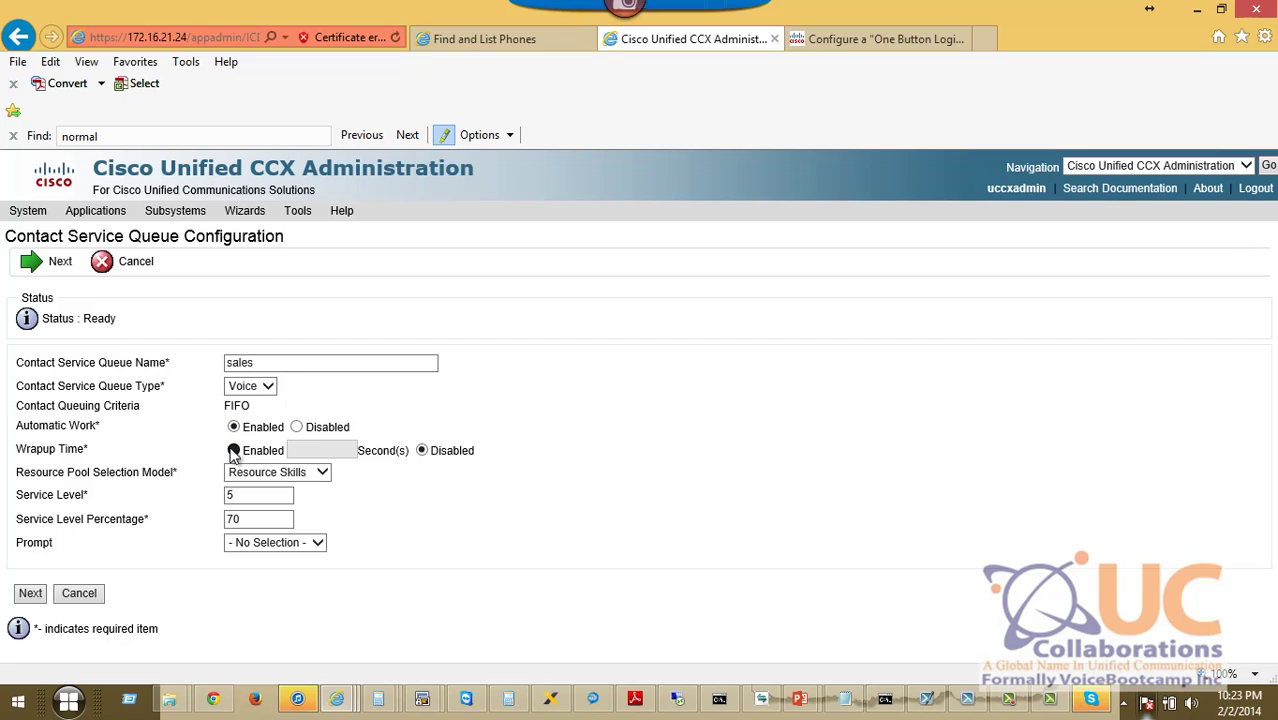
pyautogui.click(233, 450)
pyautogui.write('120')
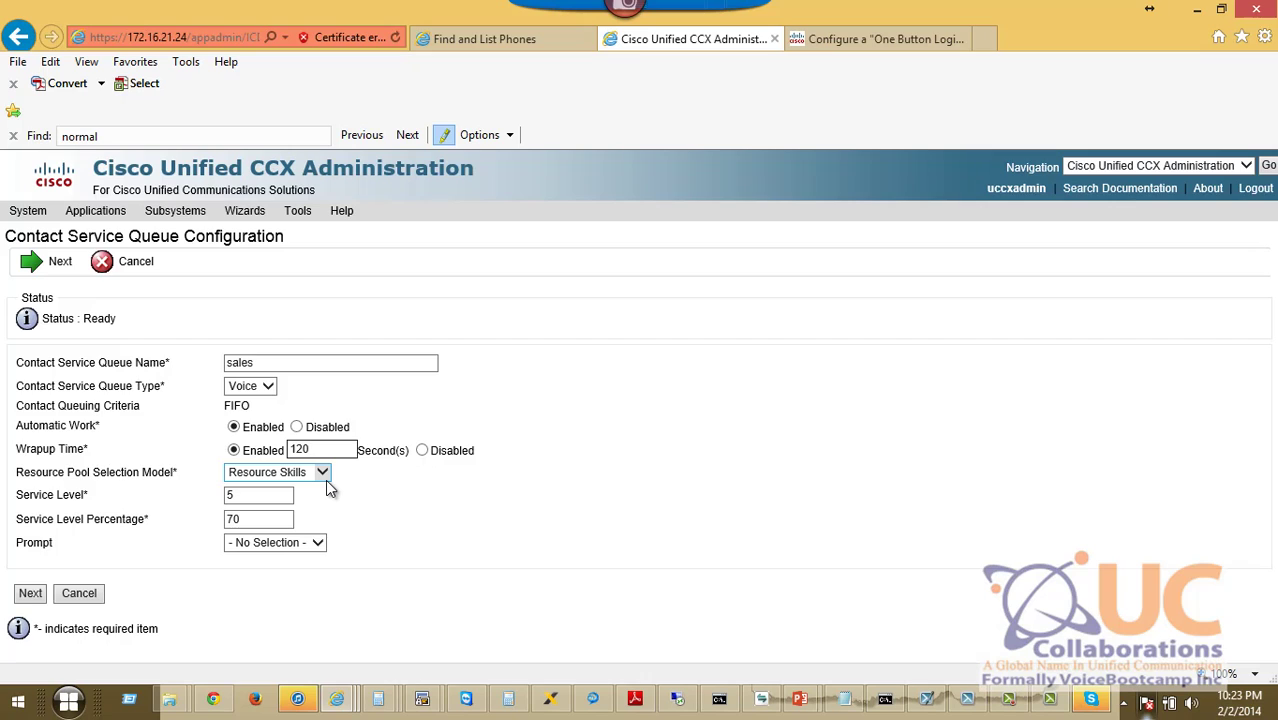
pyautogui.click(324, 474)
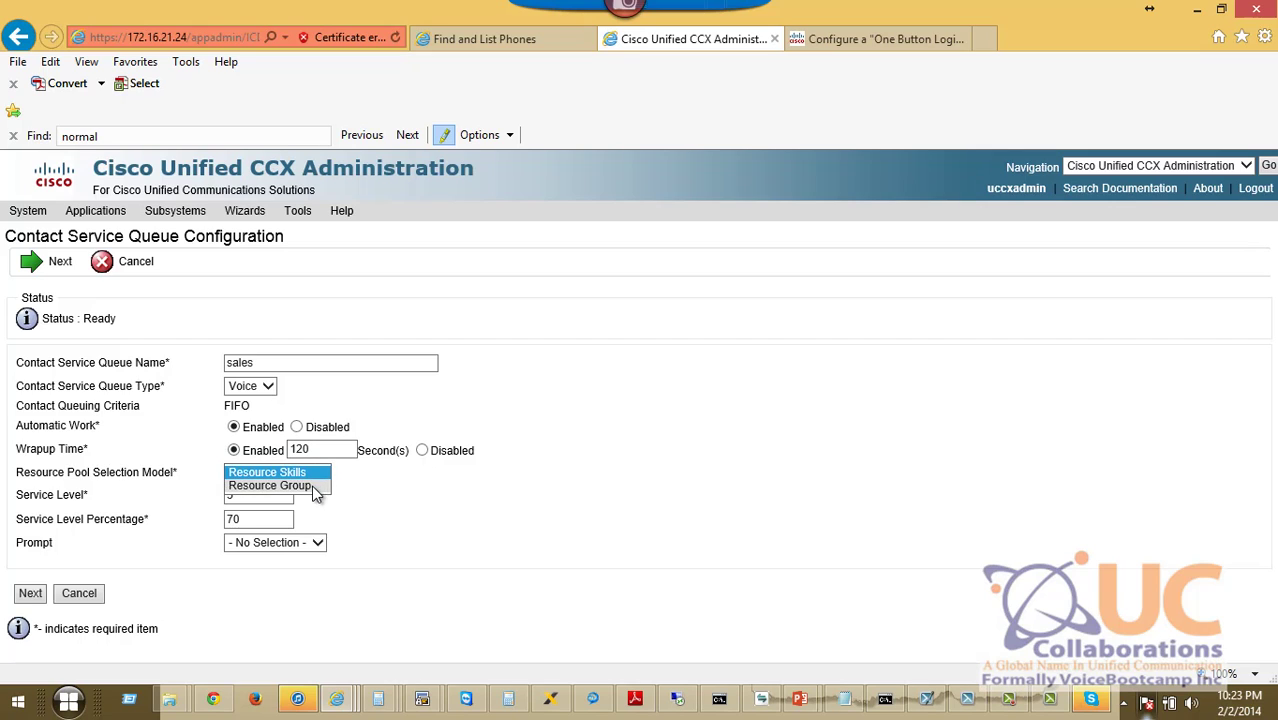
pyautogui.click(311, 481)
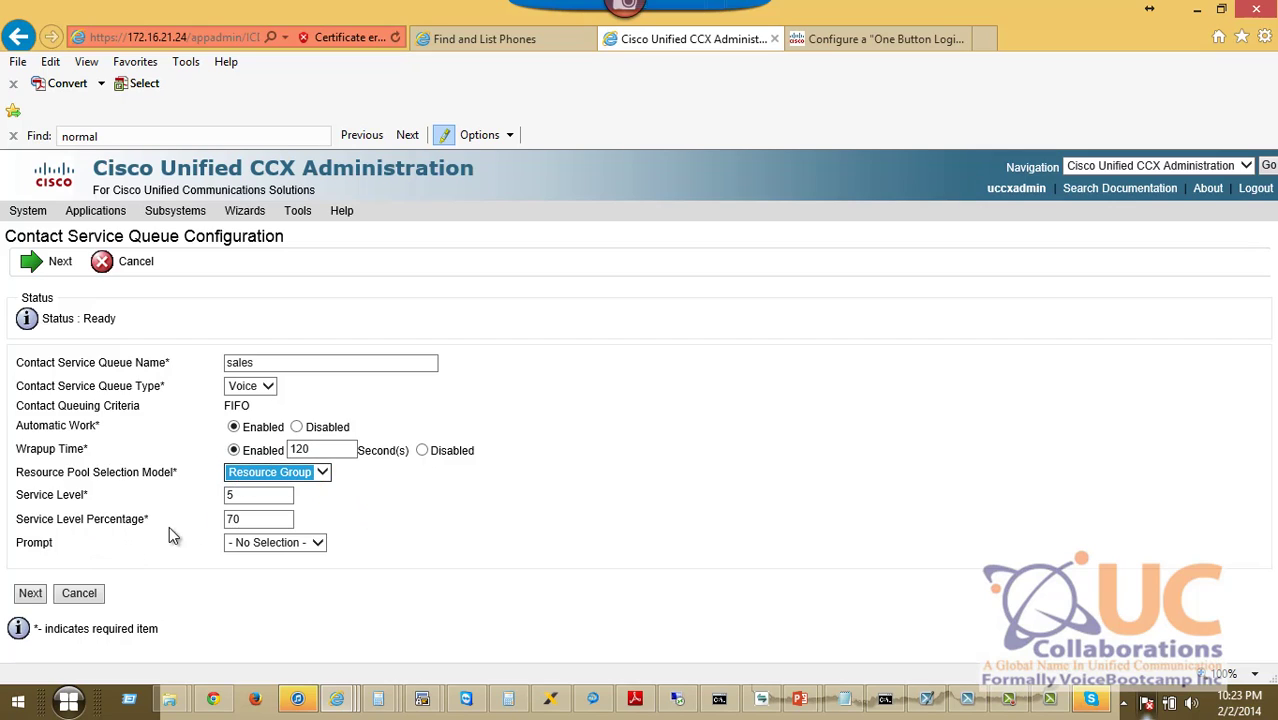
pyautogui.click(31, 596)
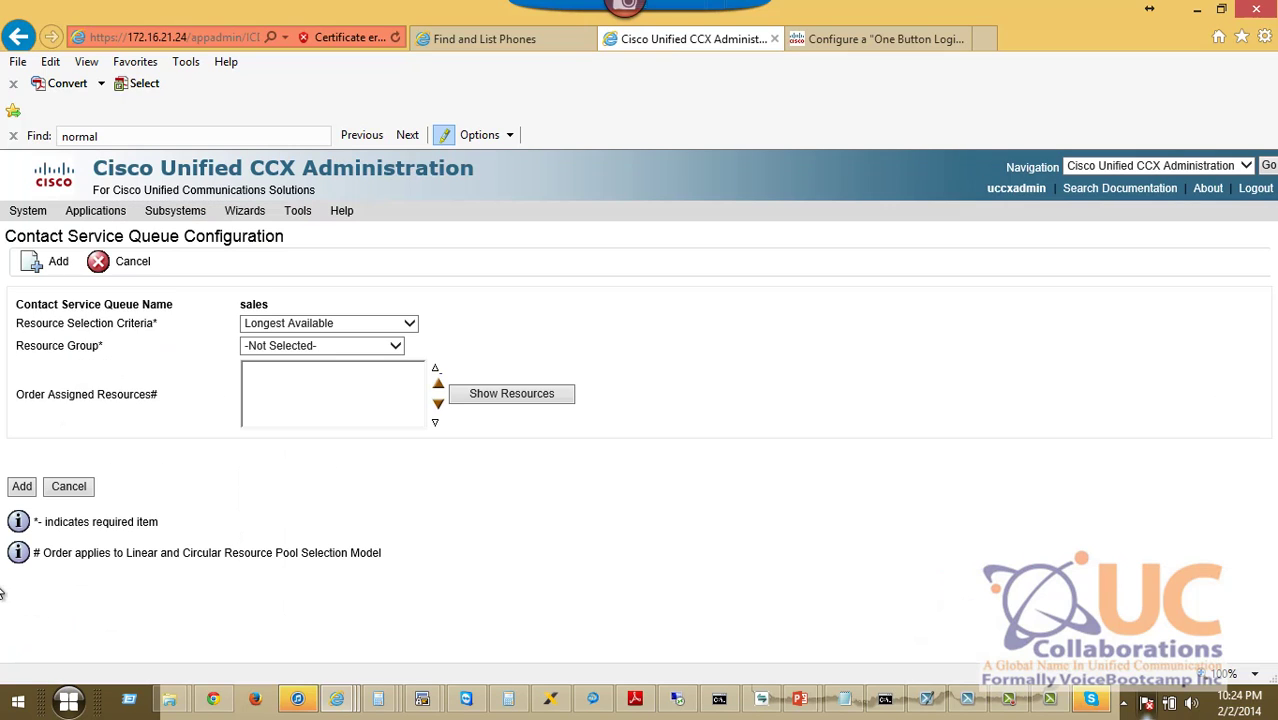
# Add the sales CSQ with Longest Available criteria and sales_group, including its listed agent.
pyautogui.click(320, 326)
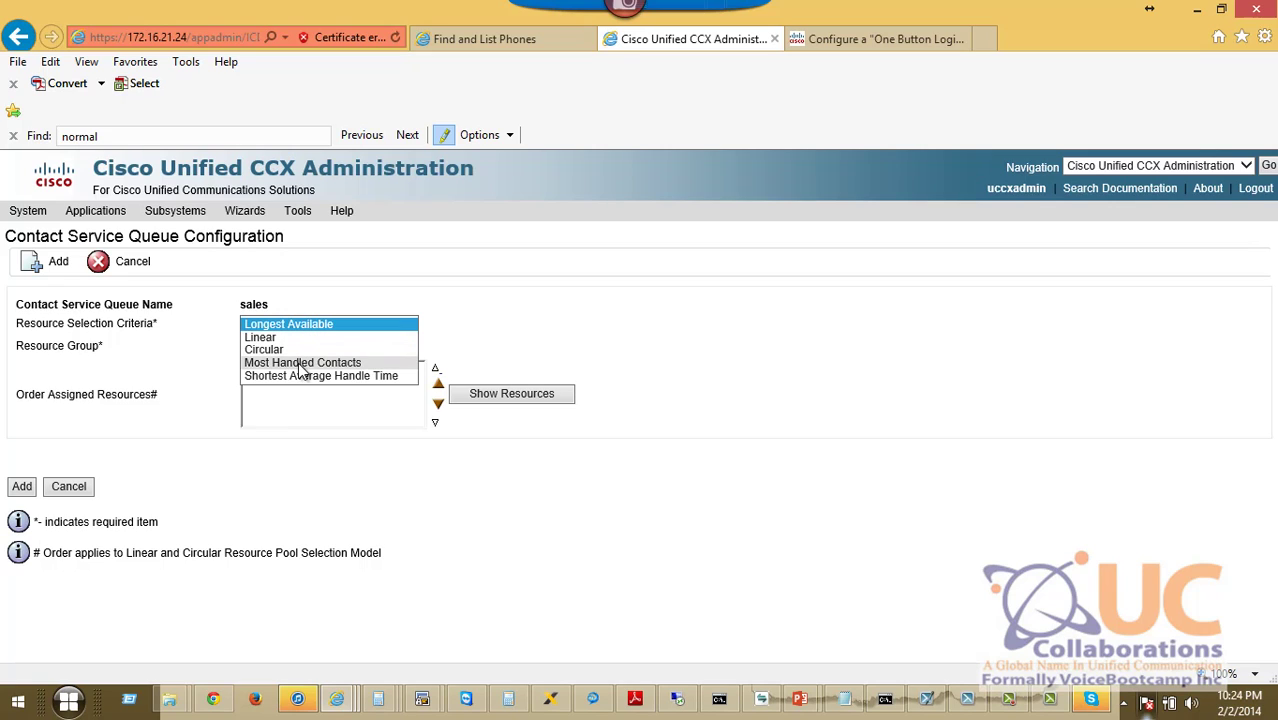
pyautogui.click(438, 478)
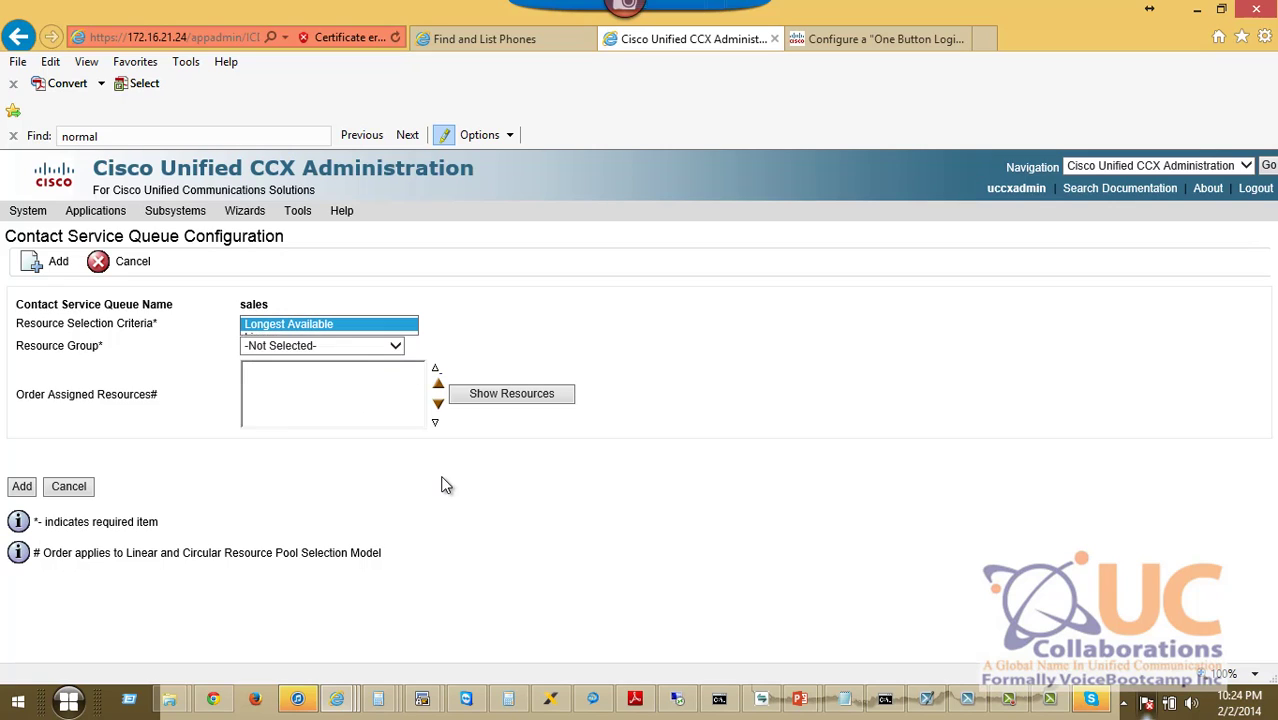
pyautogui.click(266, 351)
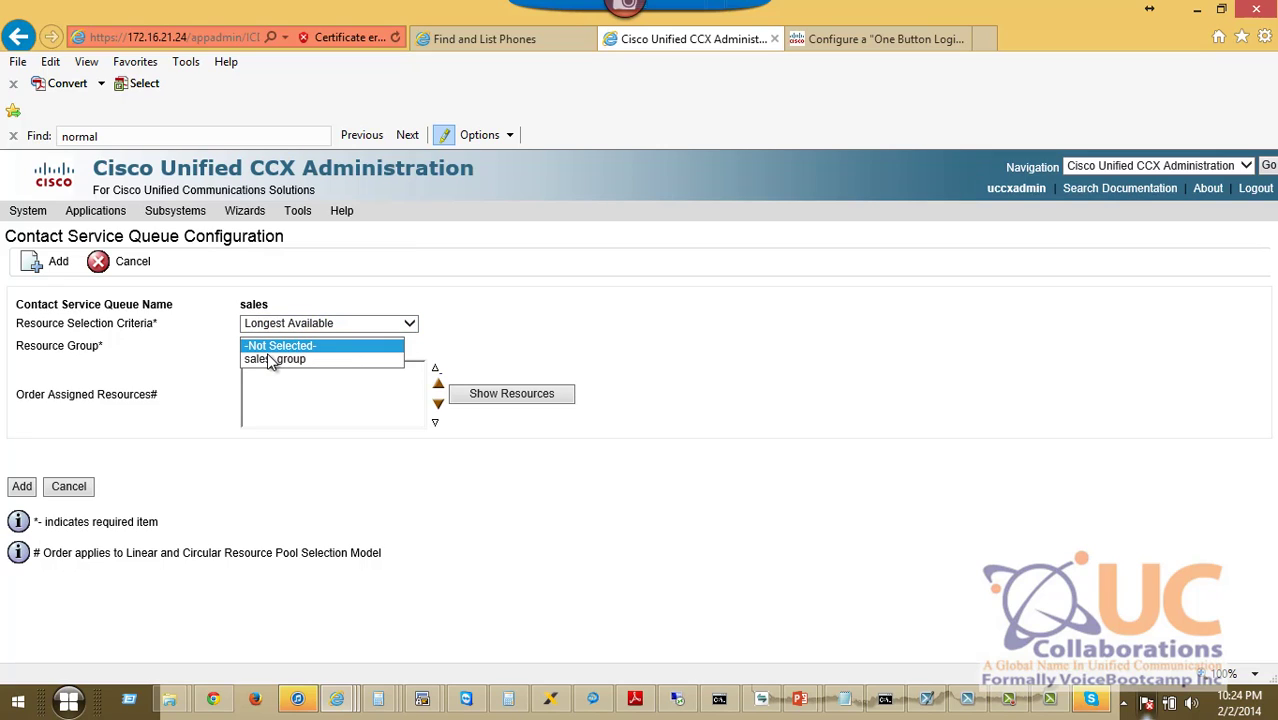
pyautogui.click(272, 362)
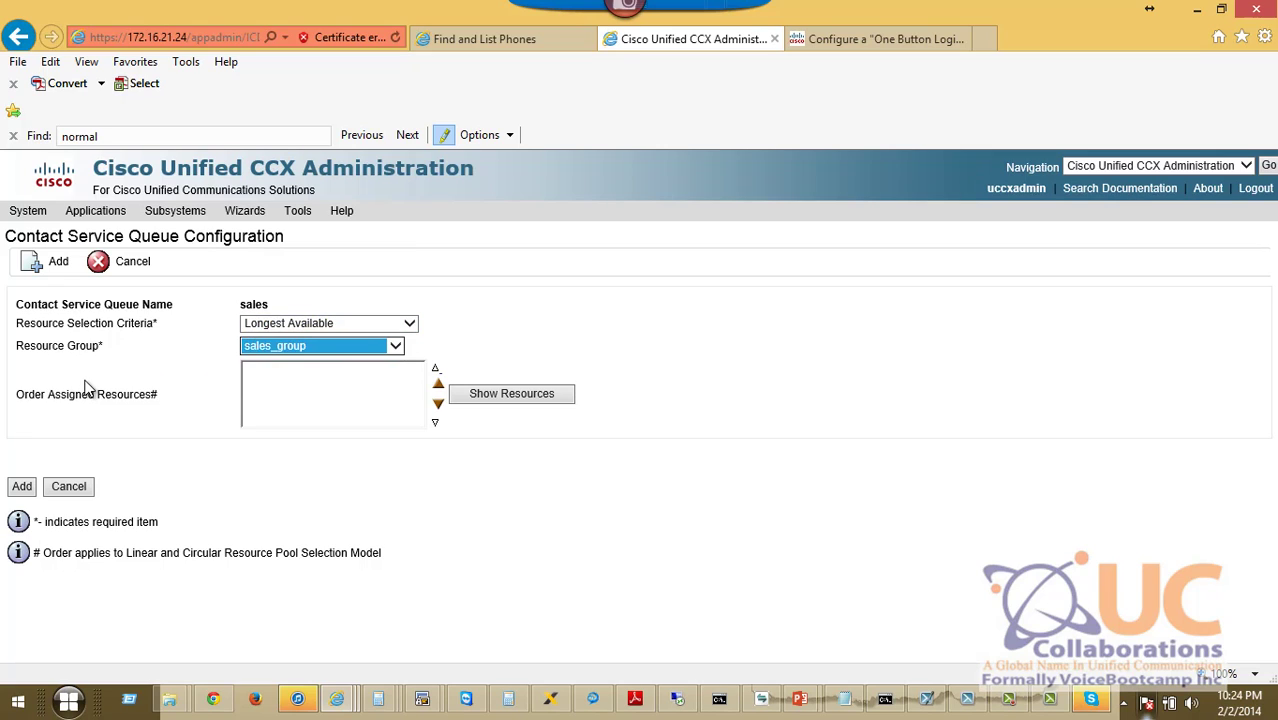
pyautogui.click(535, 398)
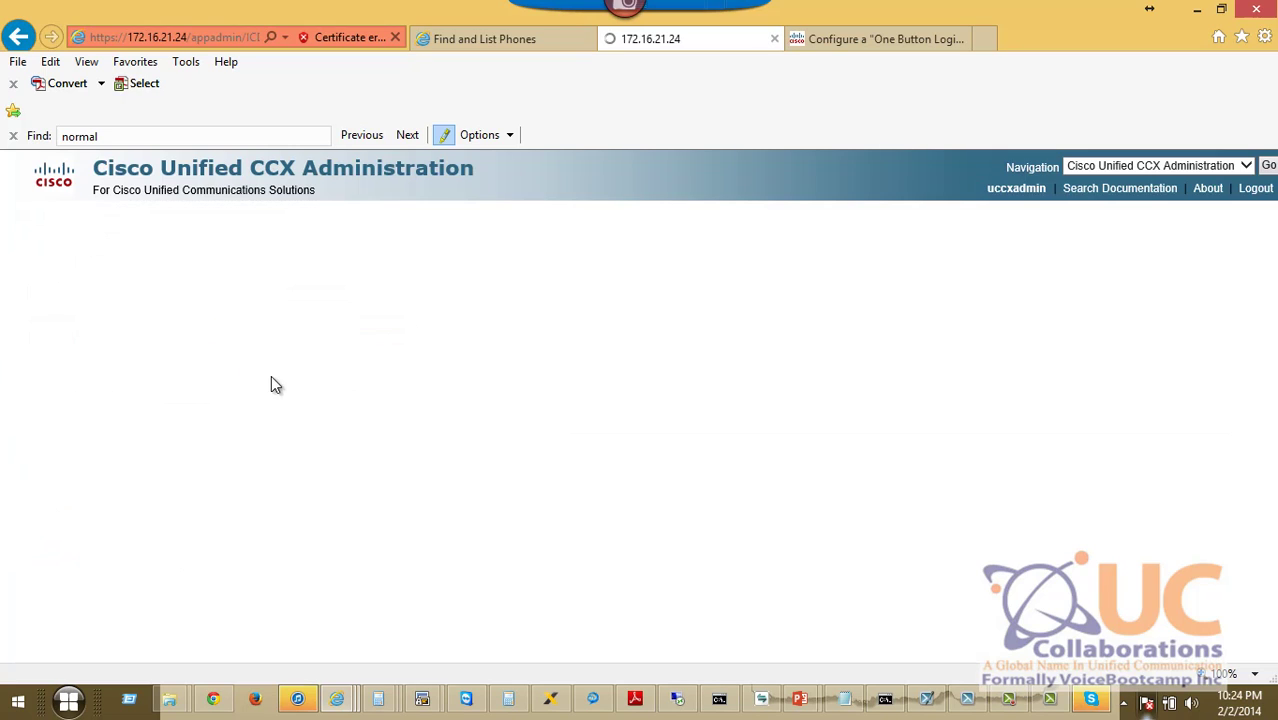
pyautogui.click(266, 372)
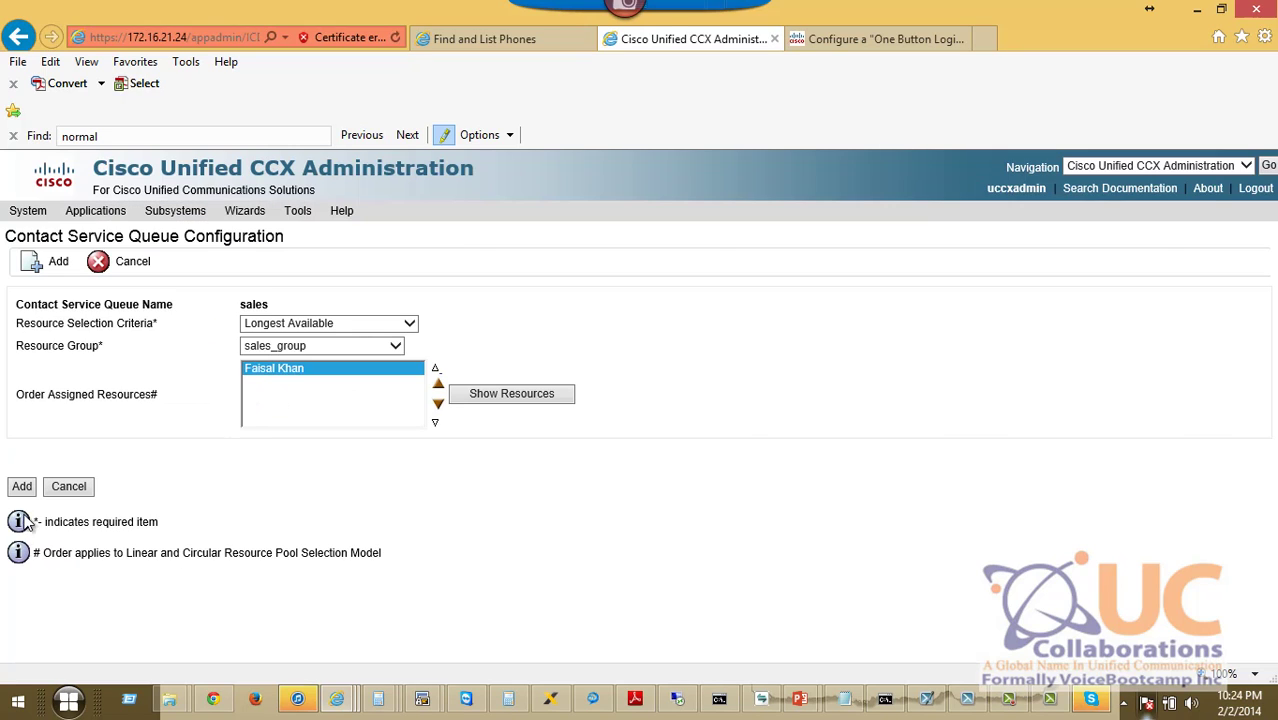
pyautogui.click(22, 487)
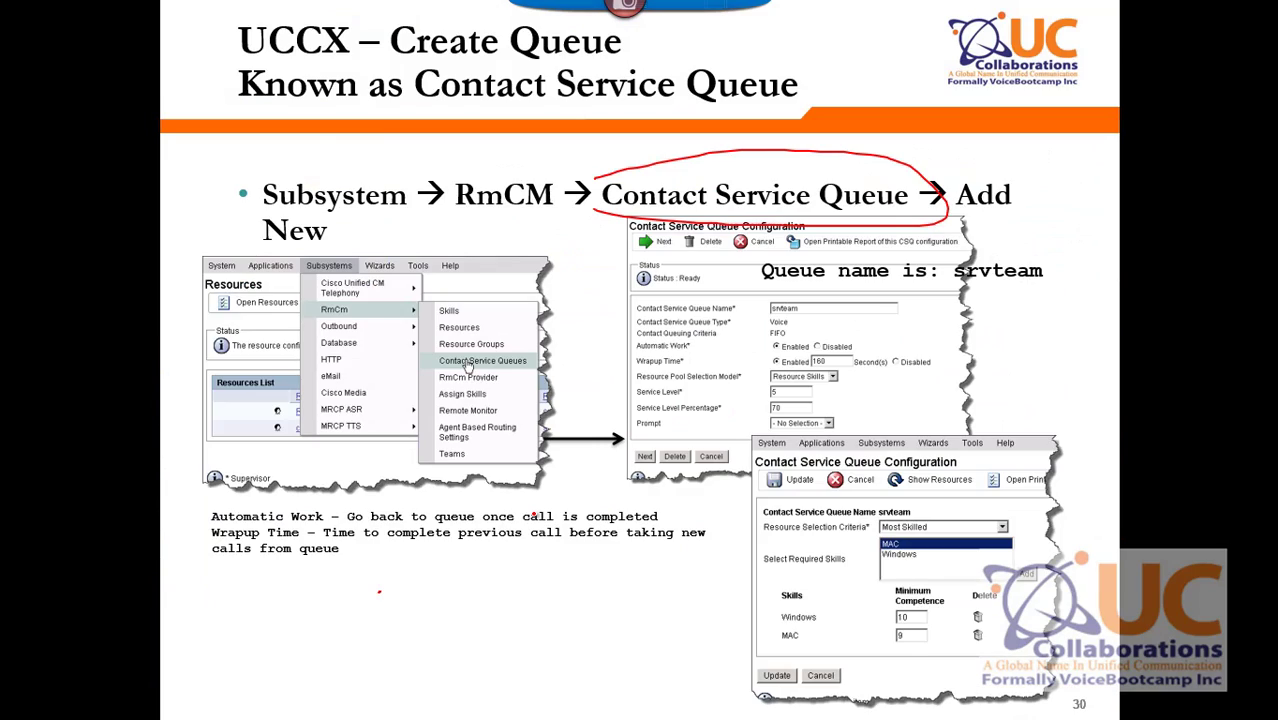
pyautogui.press('Right')
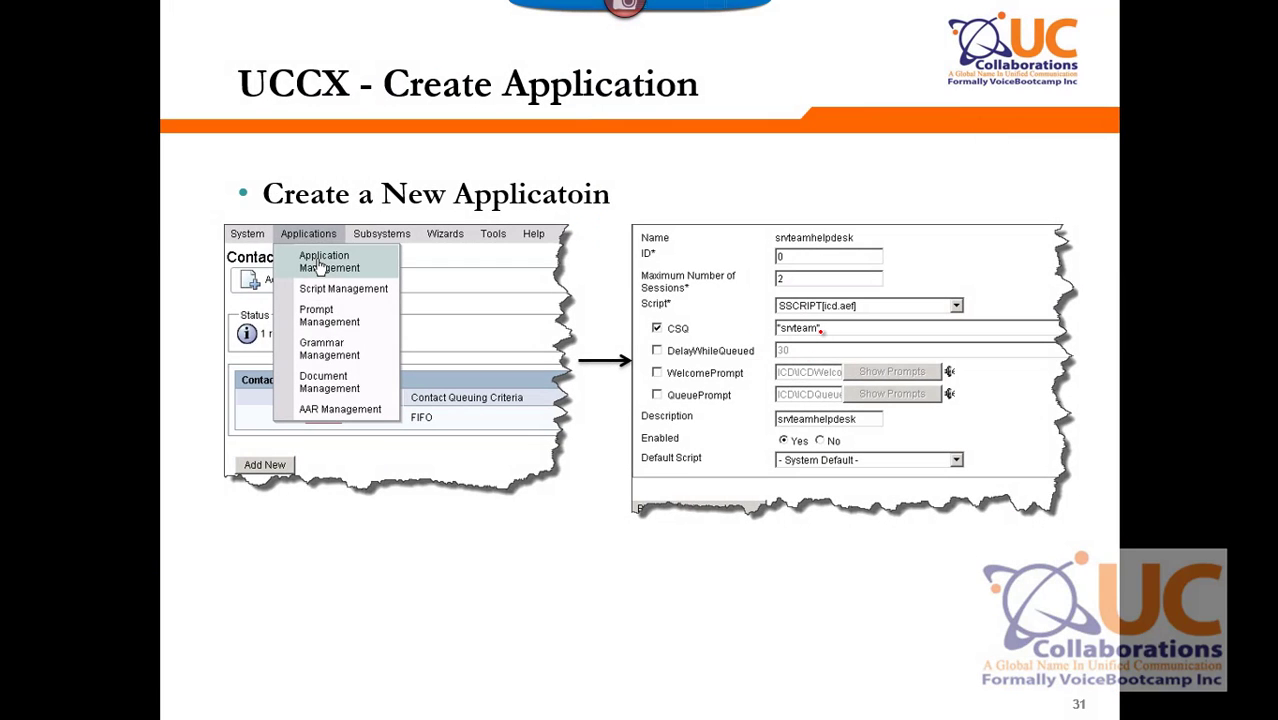
# Mark the slide's Script field, then begin a new Cisco Script Application in Application Management.
pyautogui.moveTo(827, 297)
pyautogui.mouseDown()
pyautogui.moveTo(775, 302)
pyautogui.moveTo(878, 295)
pyautogui.moveTo(815, 296)
pyautogui.moveTo(787, 330)
pyautogui.moveTo(838, 326)
pyautogui.mouseUp()
pyautogui.moveTo(830, 320); pyautogui.dragTo(845, 340)
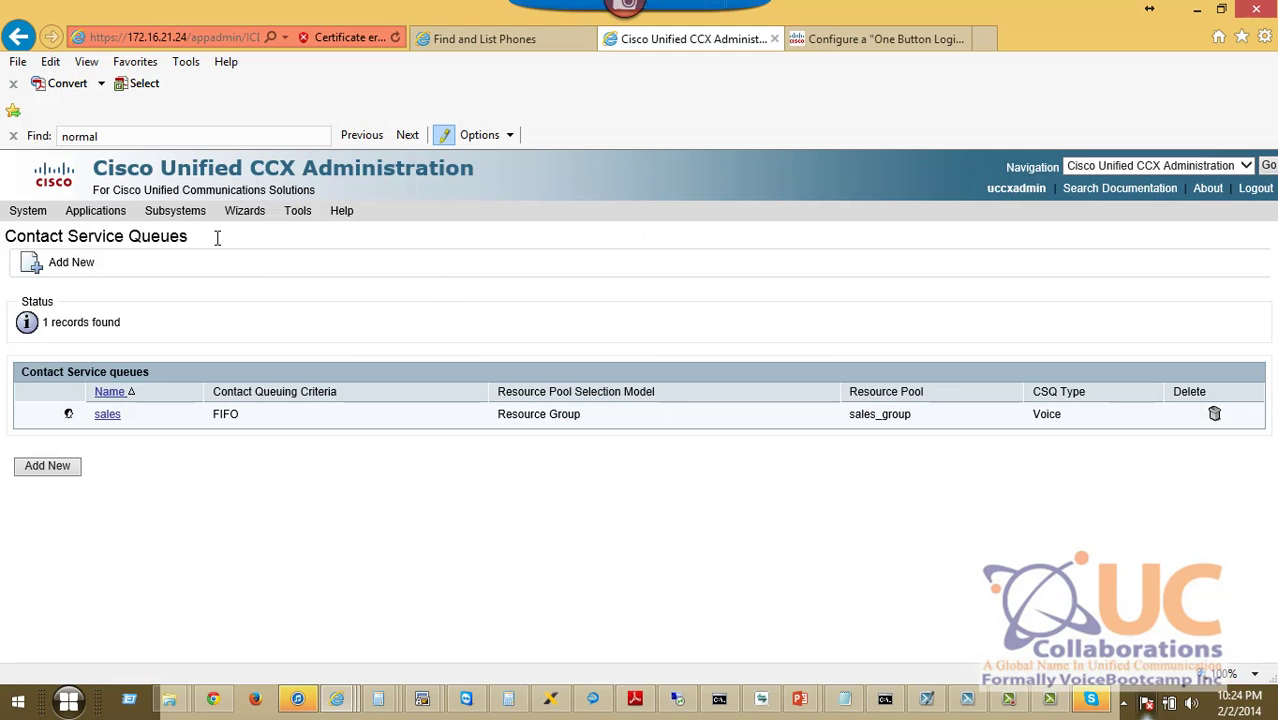
pyautogui.moveTo(118, 212)
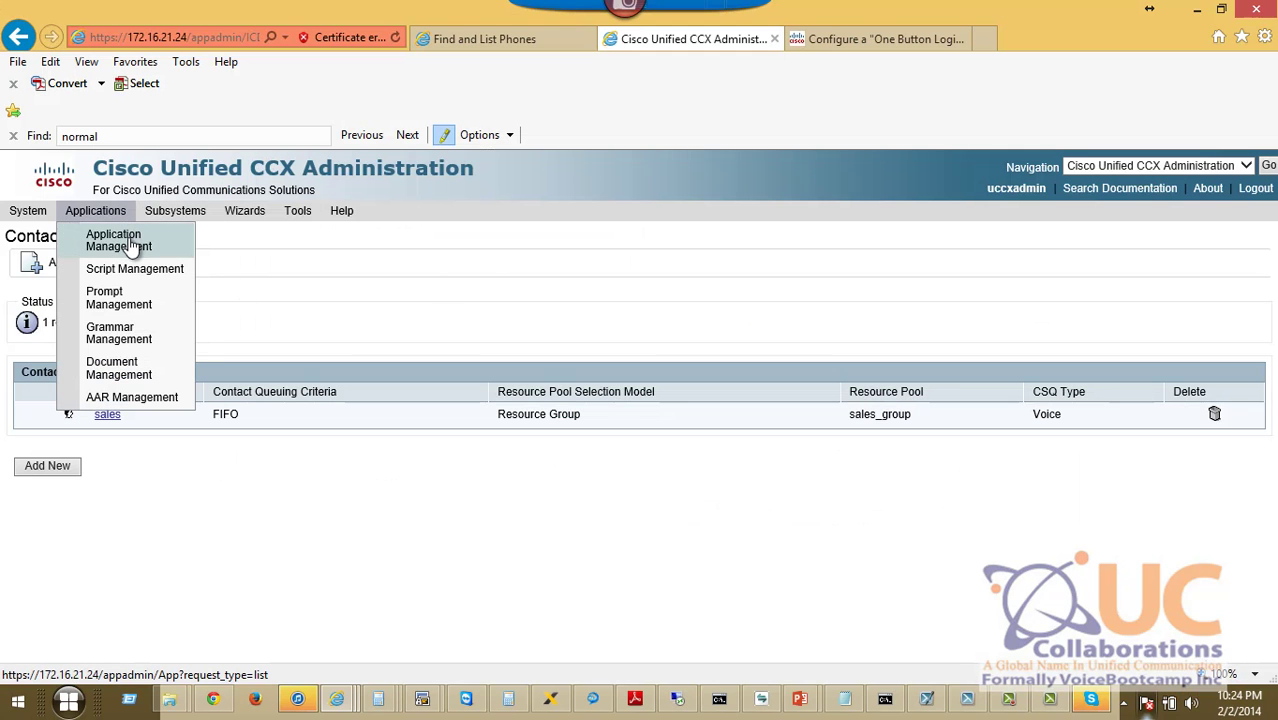
pyautogui.click(130, 246)
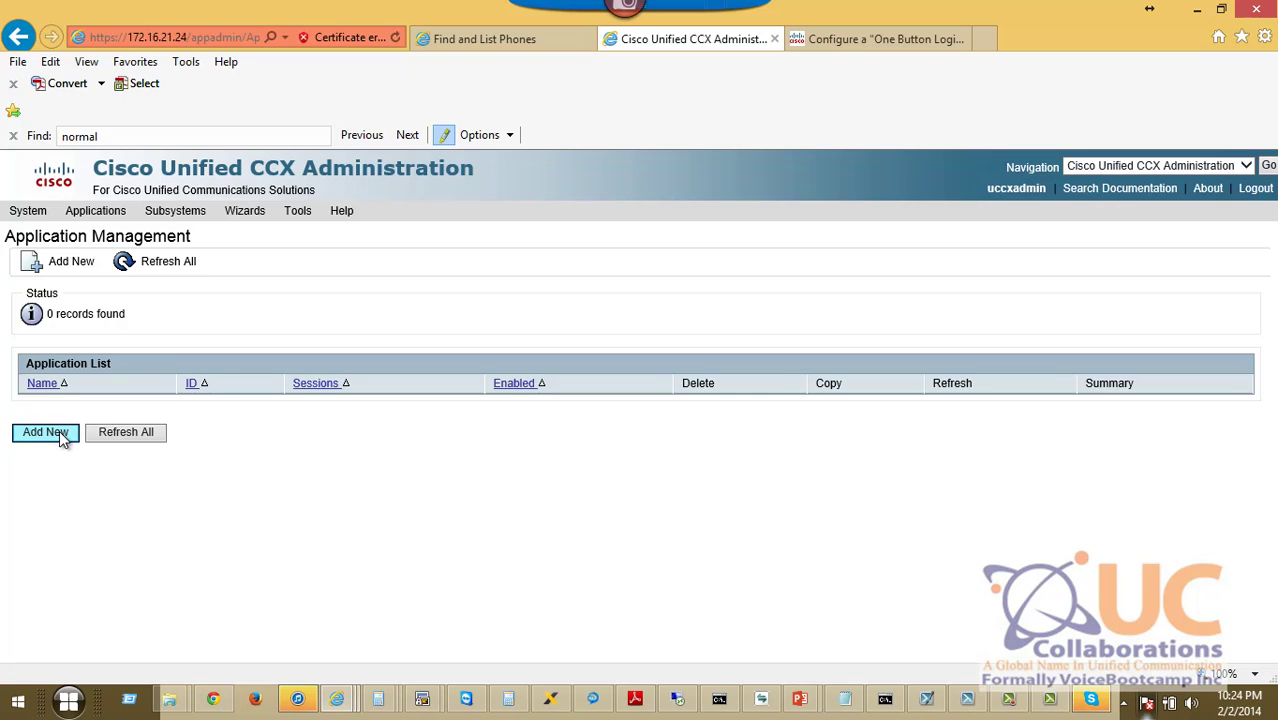
pyautogui.click(45, 432)
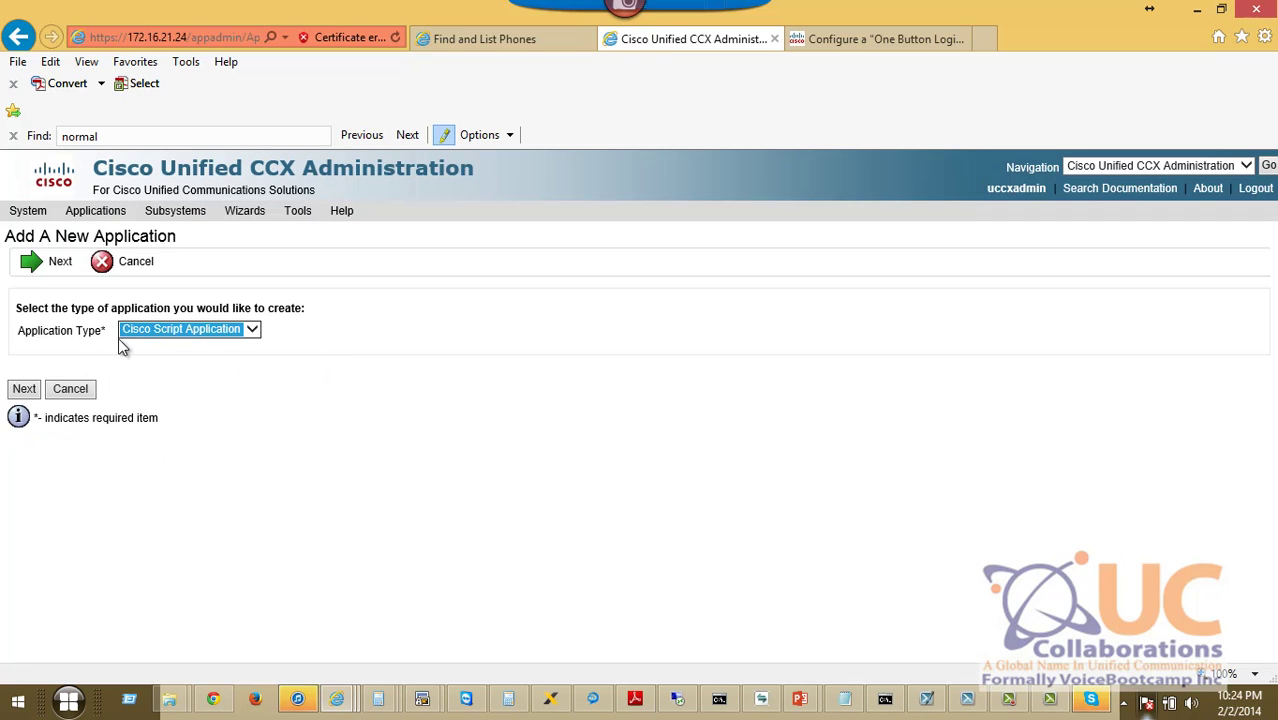
pyautogui.click(25, 391)
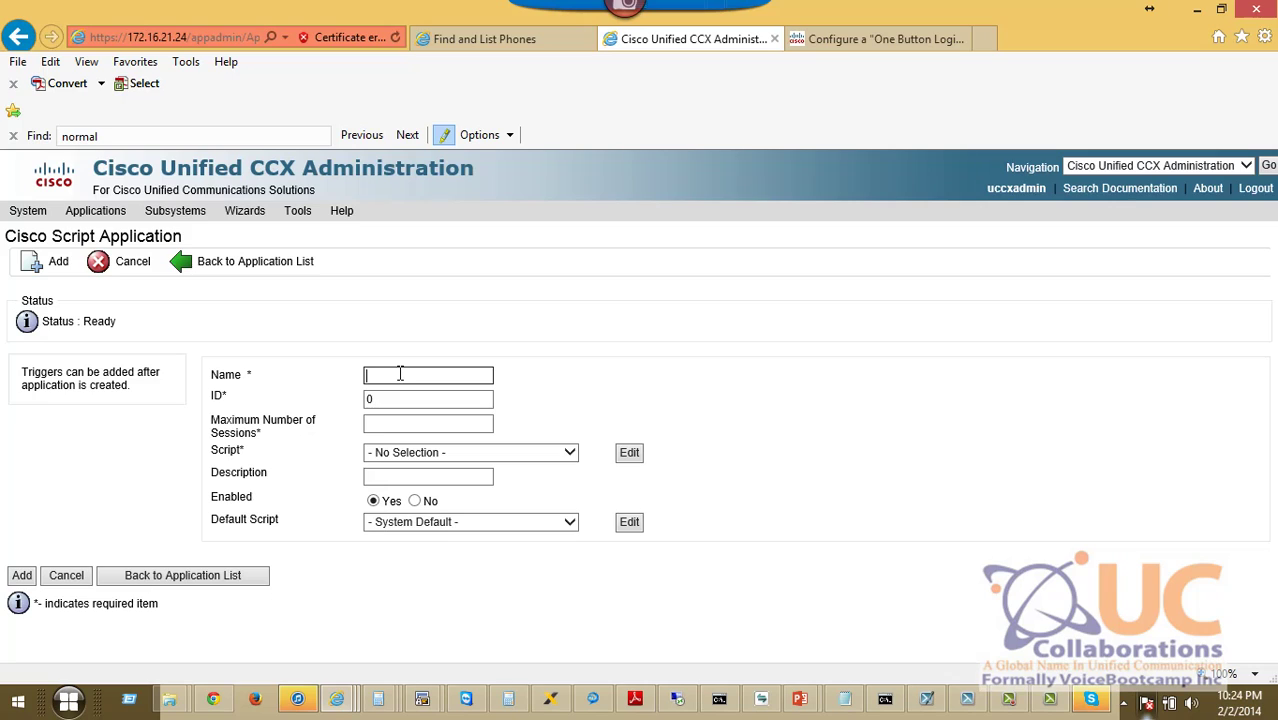
# Add the HelpDesk application with 3 maximum sessions, script SSCRIPT[icd.aef] and CSQ 'sales'.
pyautogui.write('HelpDesk')
pyautogui.press('Tab')
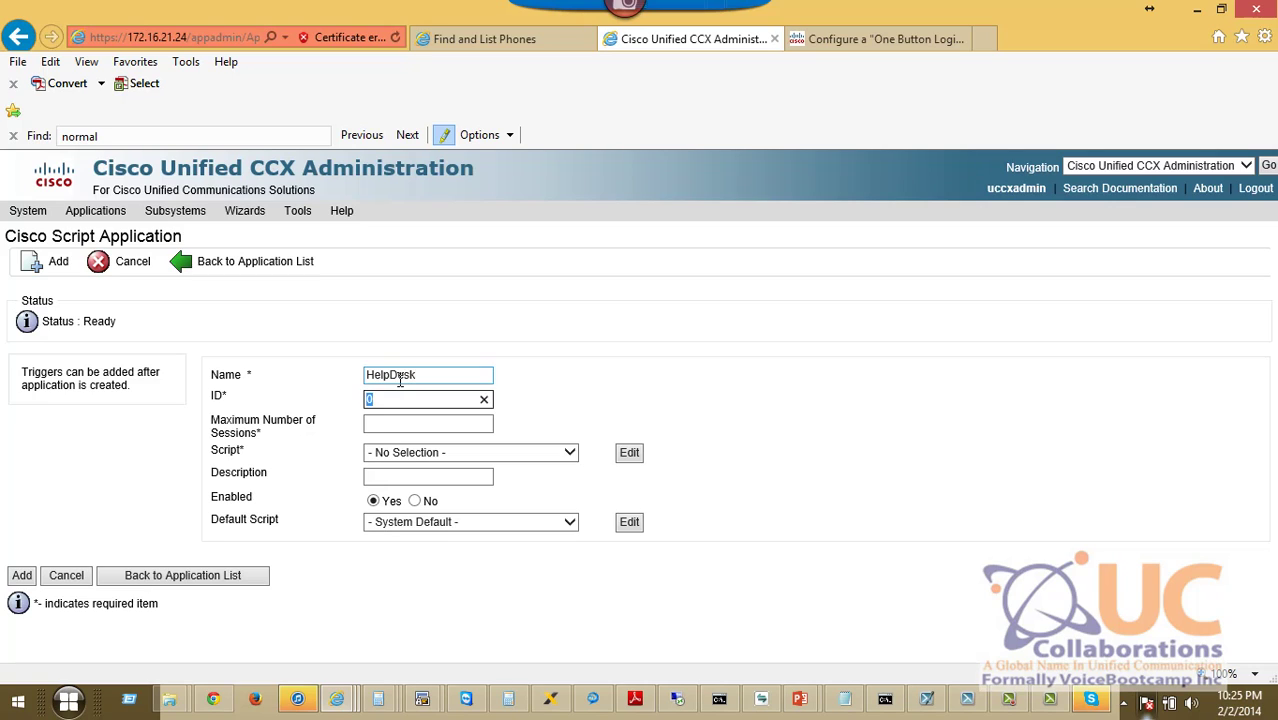
pyautogui.press('Tab')
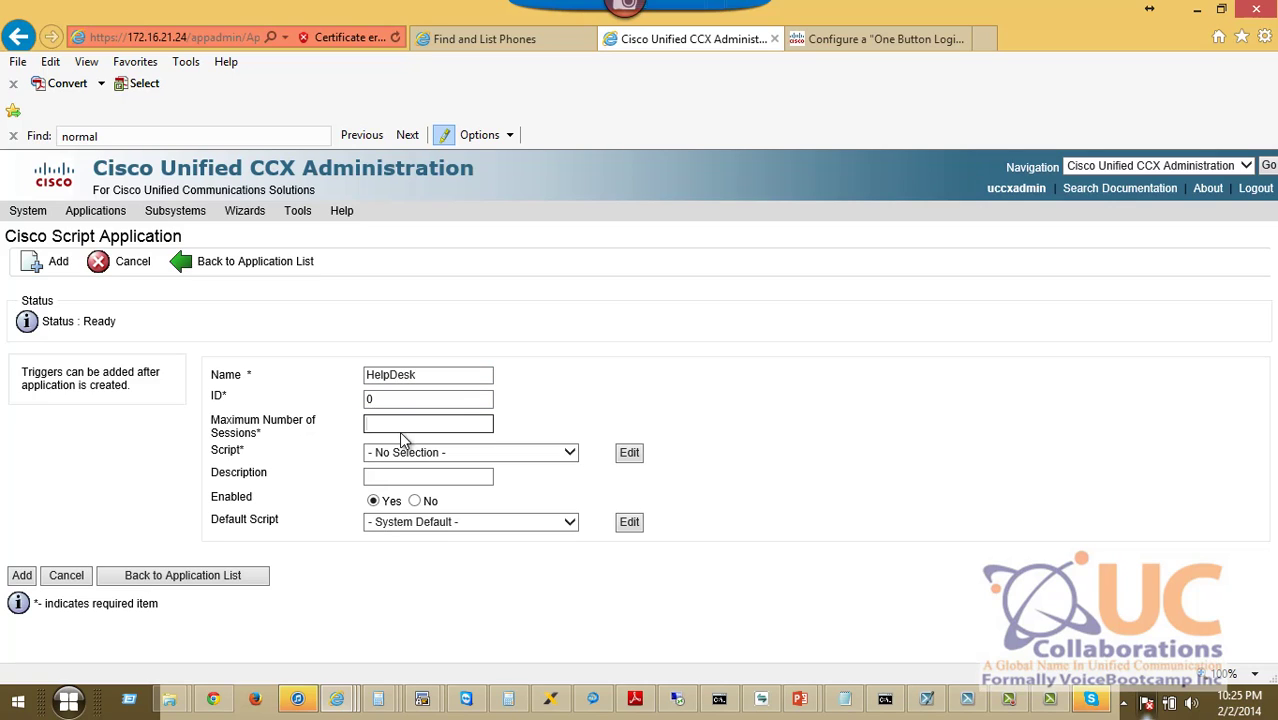
pyautogui.write('3')
pyautogui.click(412, 456)
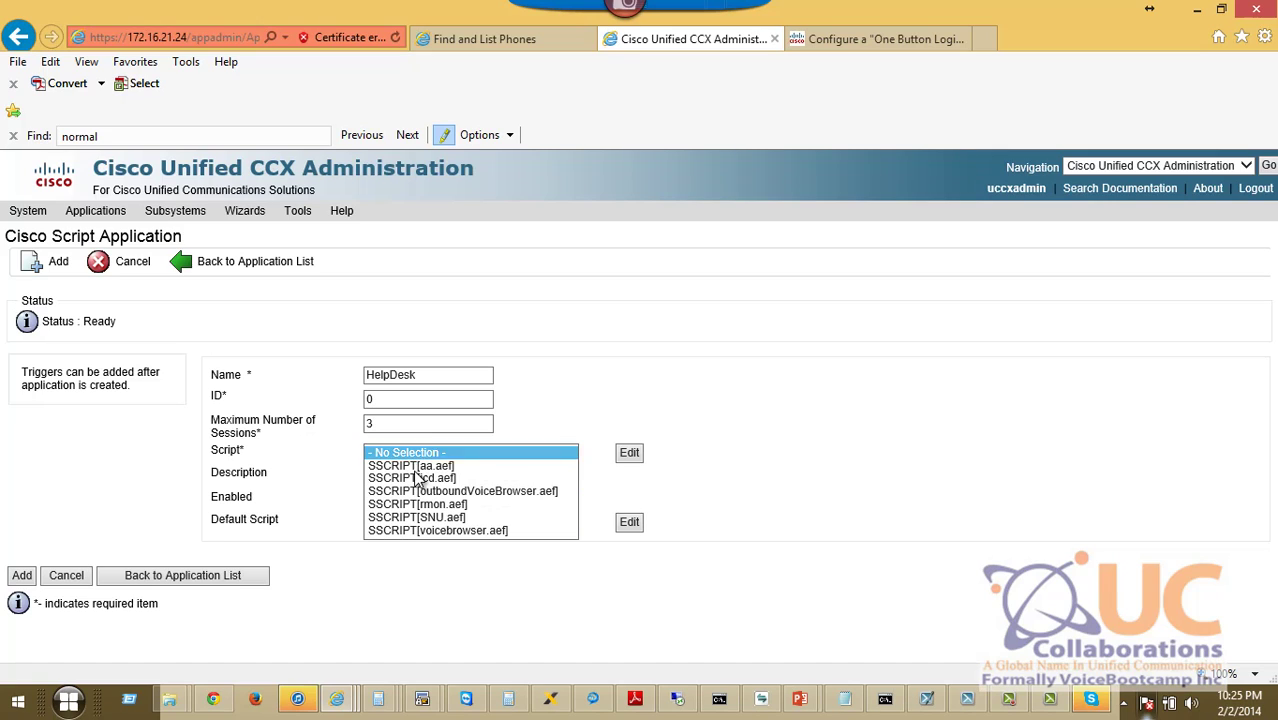
pyautogui.click(415, 478)
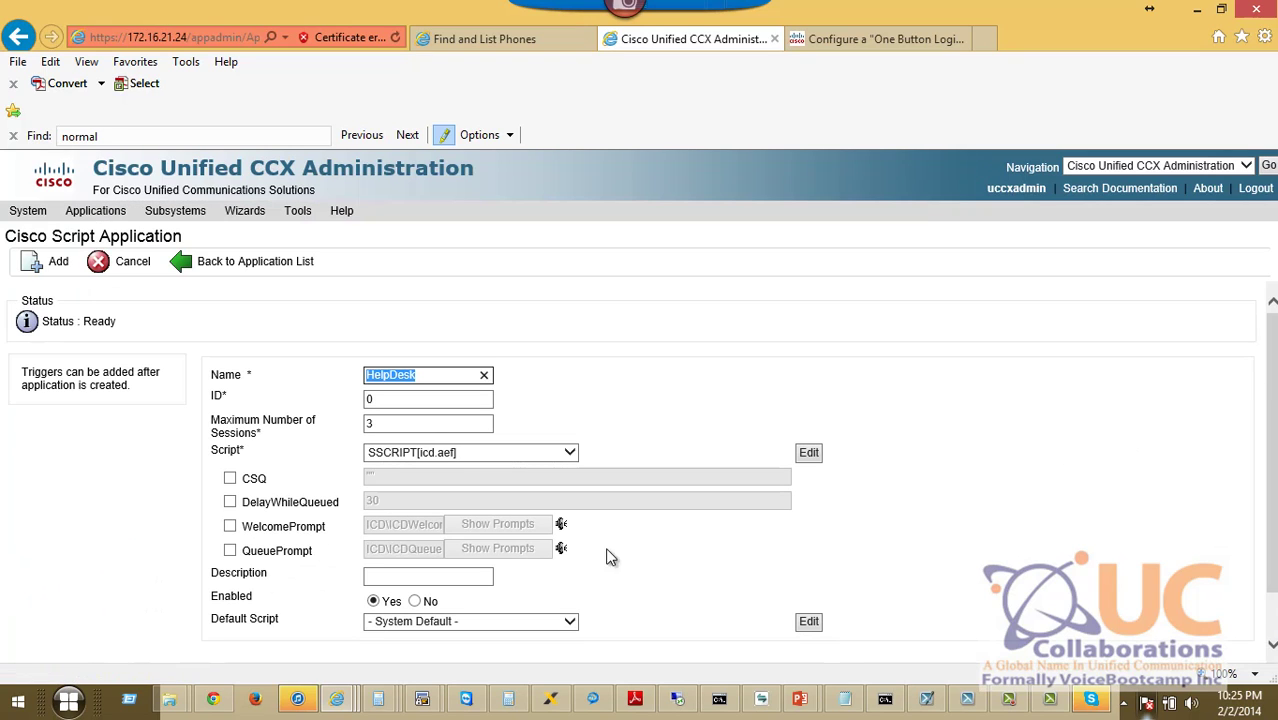
pyautogui.click(230, 478)
pyautogui.click(371, 477)
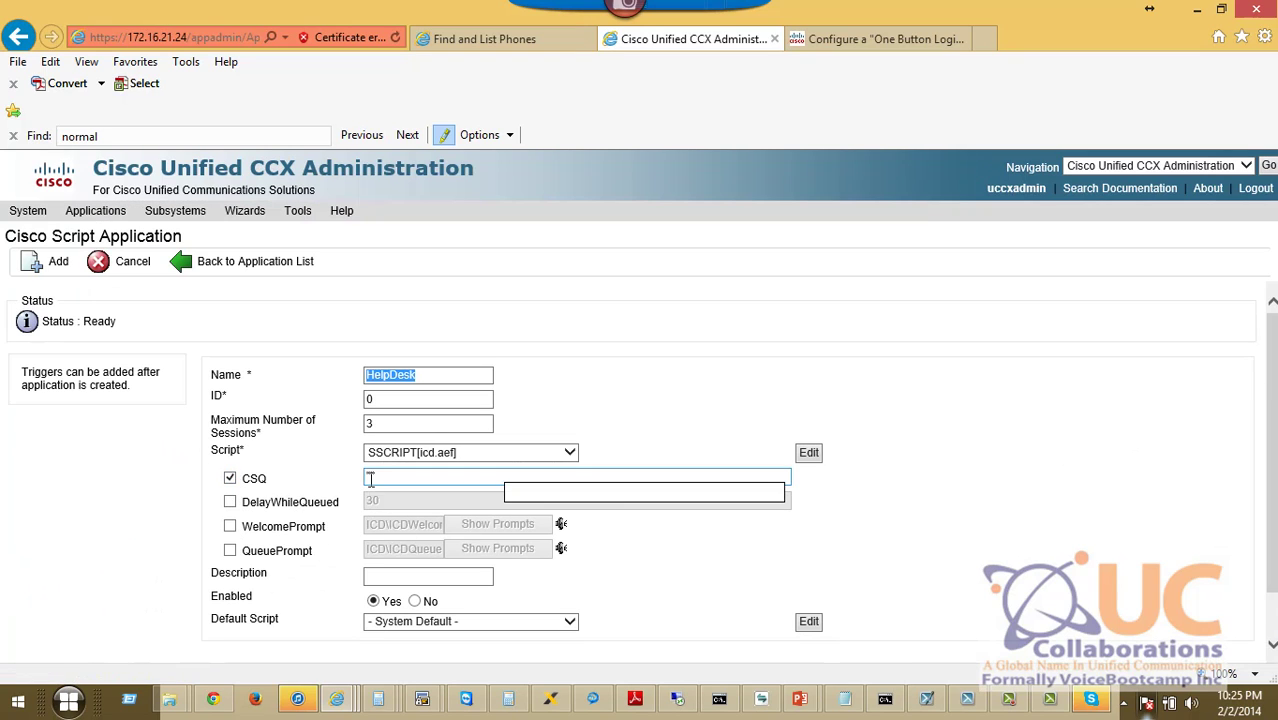
pyautogui.write('sales')
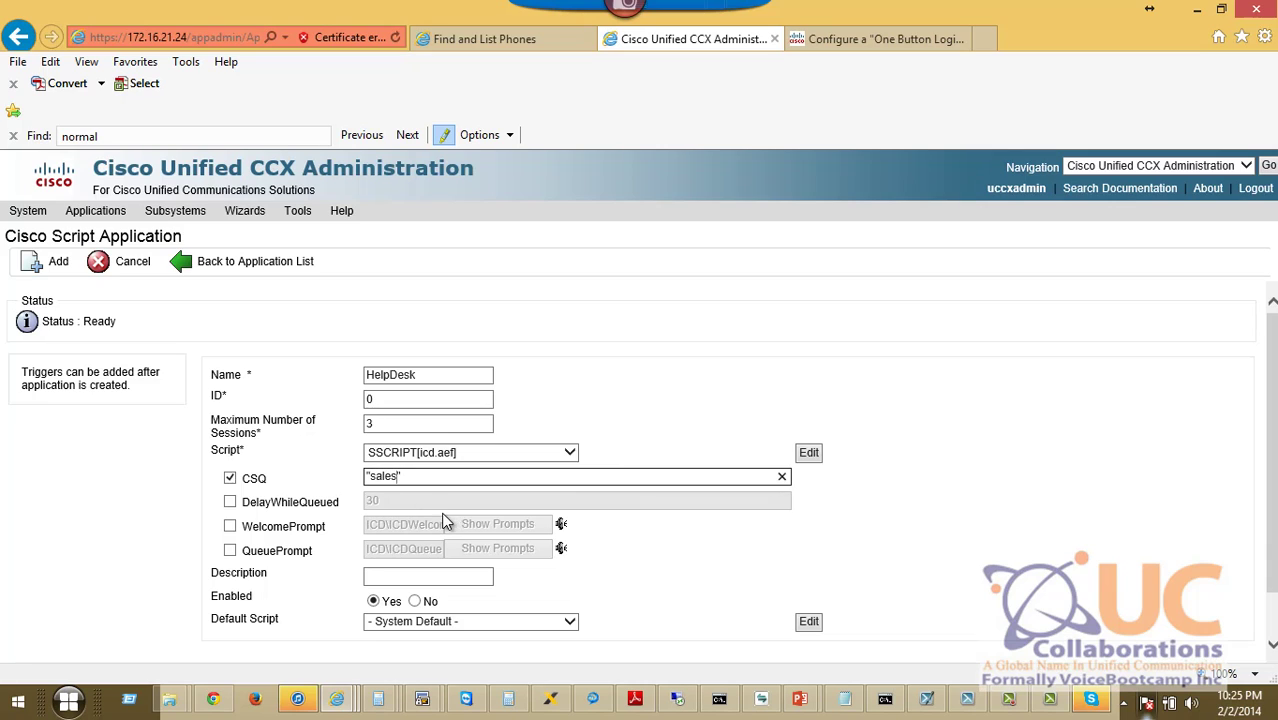
pyautogui.click(40, 270)
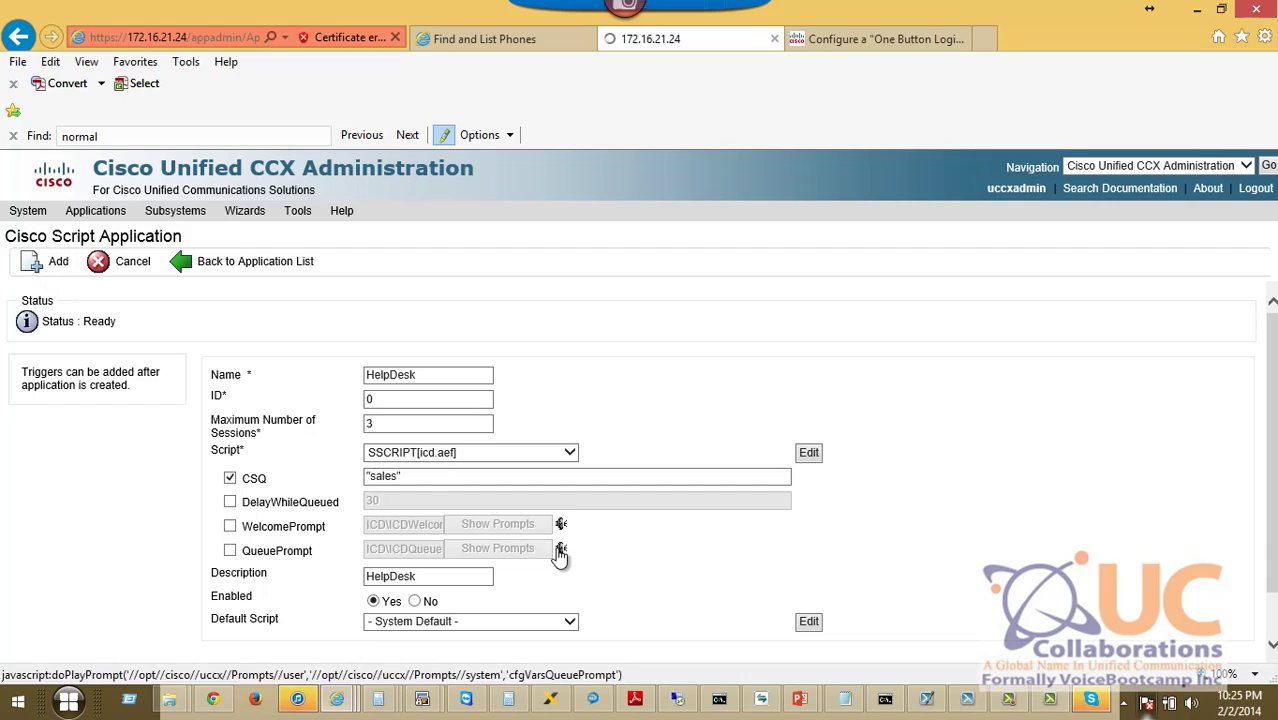
pyautogui.click(384, 481)
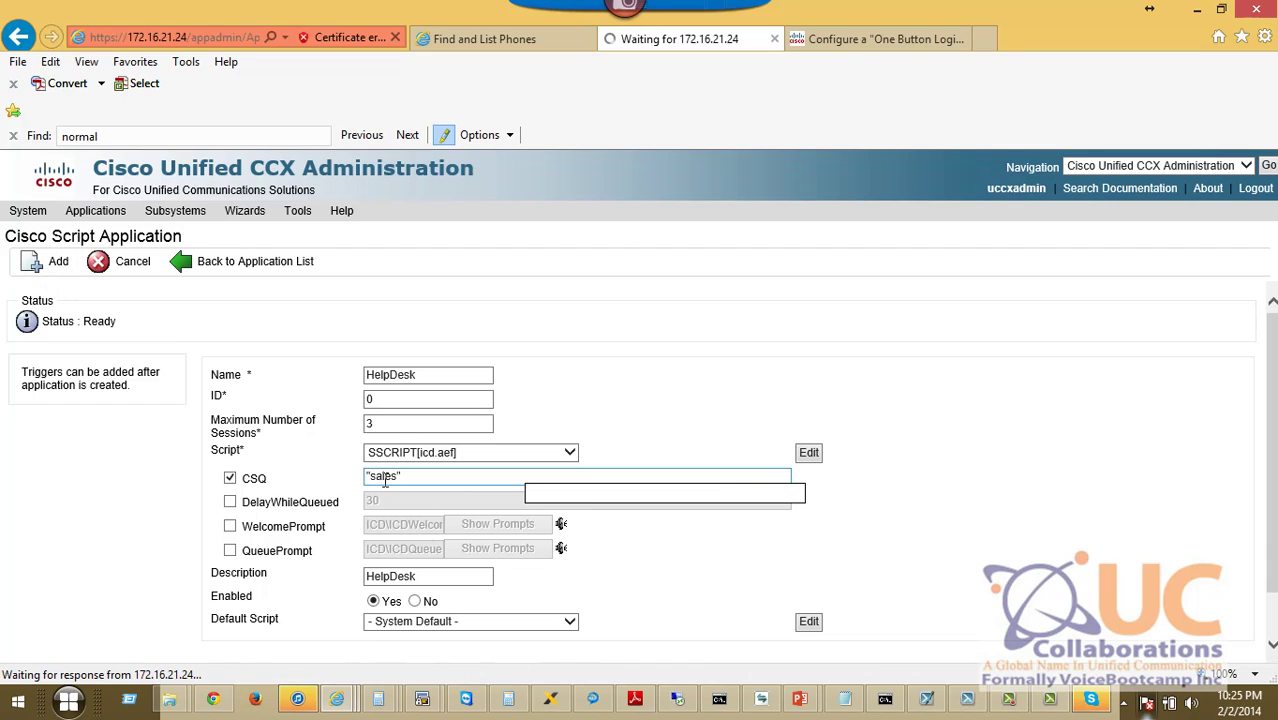
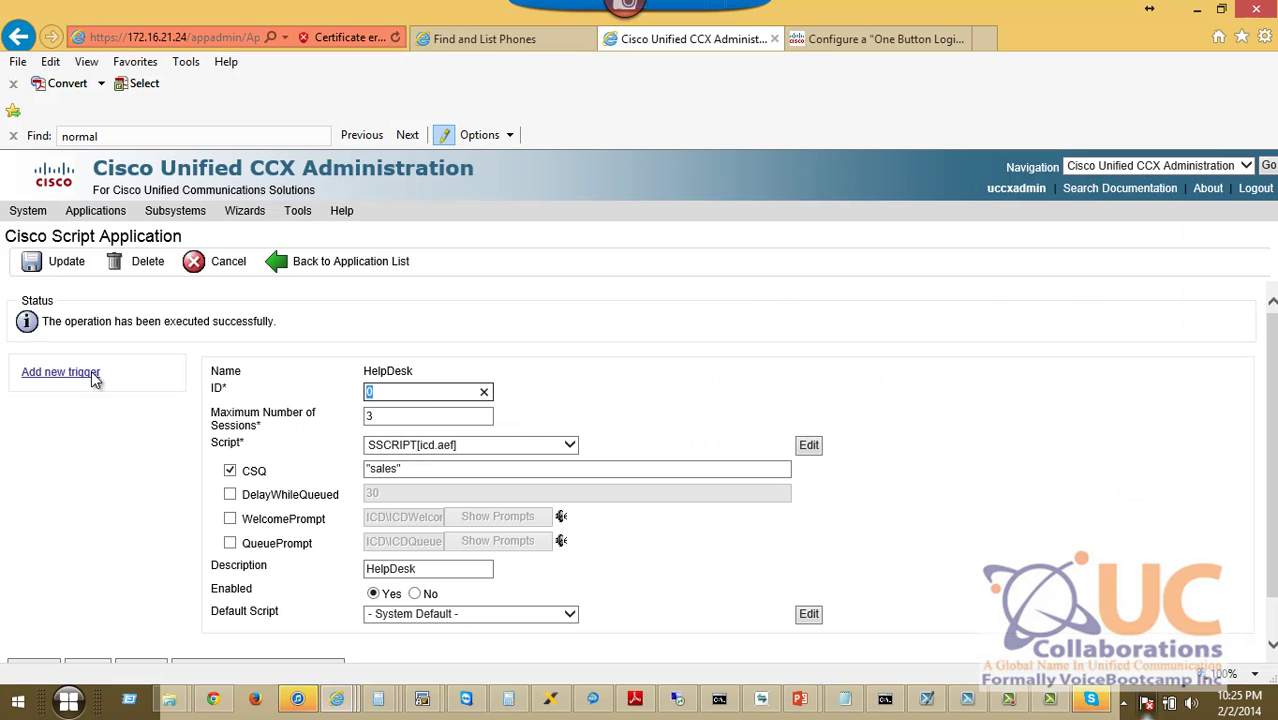
# Start a new trigger for HelpDesk, keeping the Unified CM Telephony Trigger type.
pyautogui.click(72, 378)
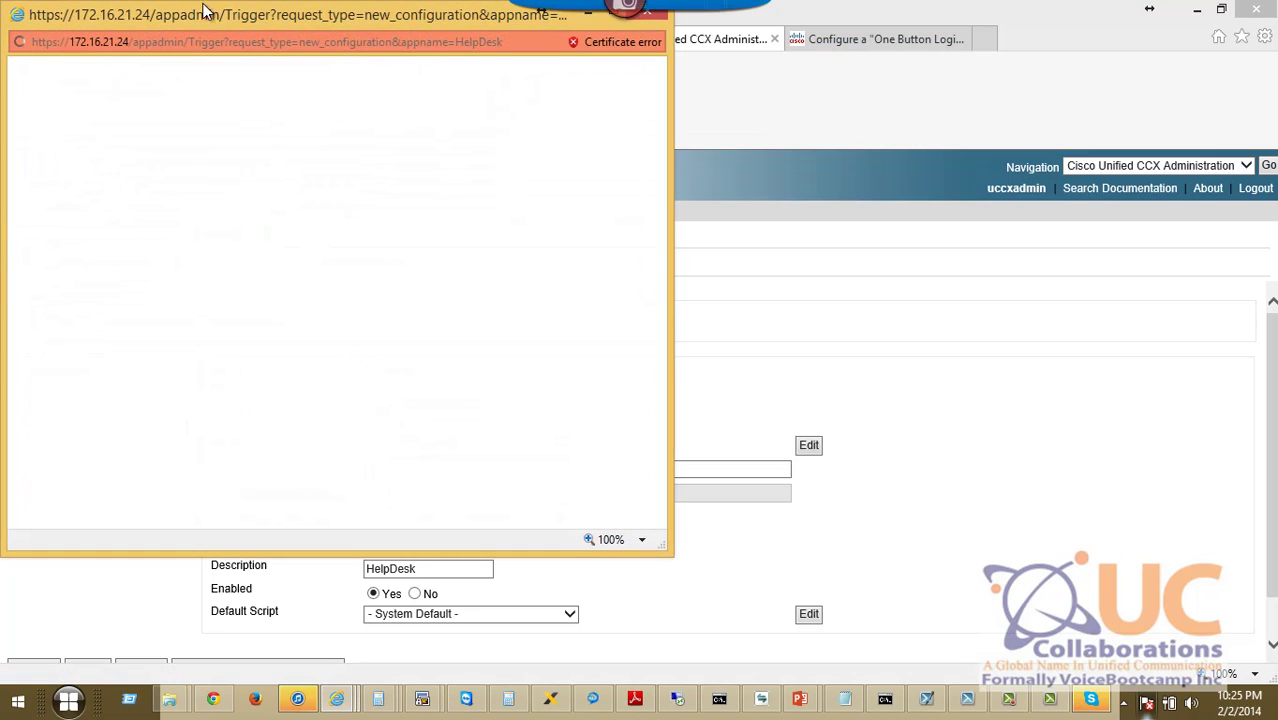
pyautogui.moveTo(228, 23); pyautogui.dragTo(451, 60)
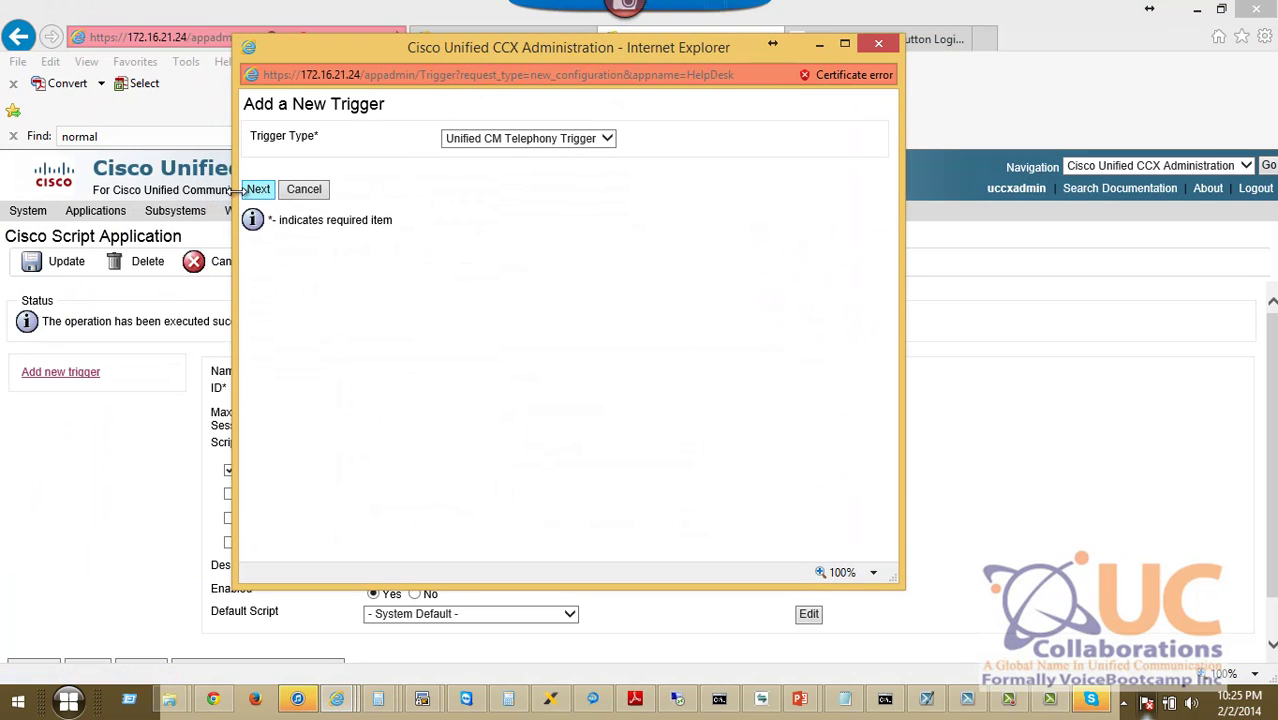
pyautogui.click(605, 145)
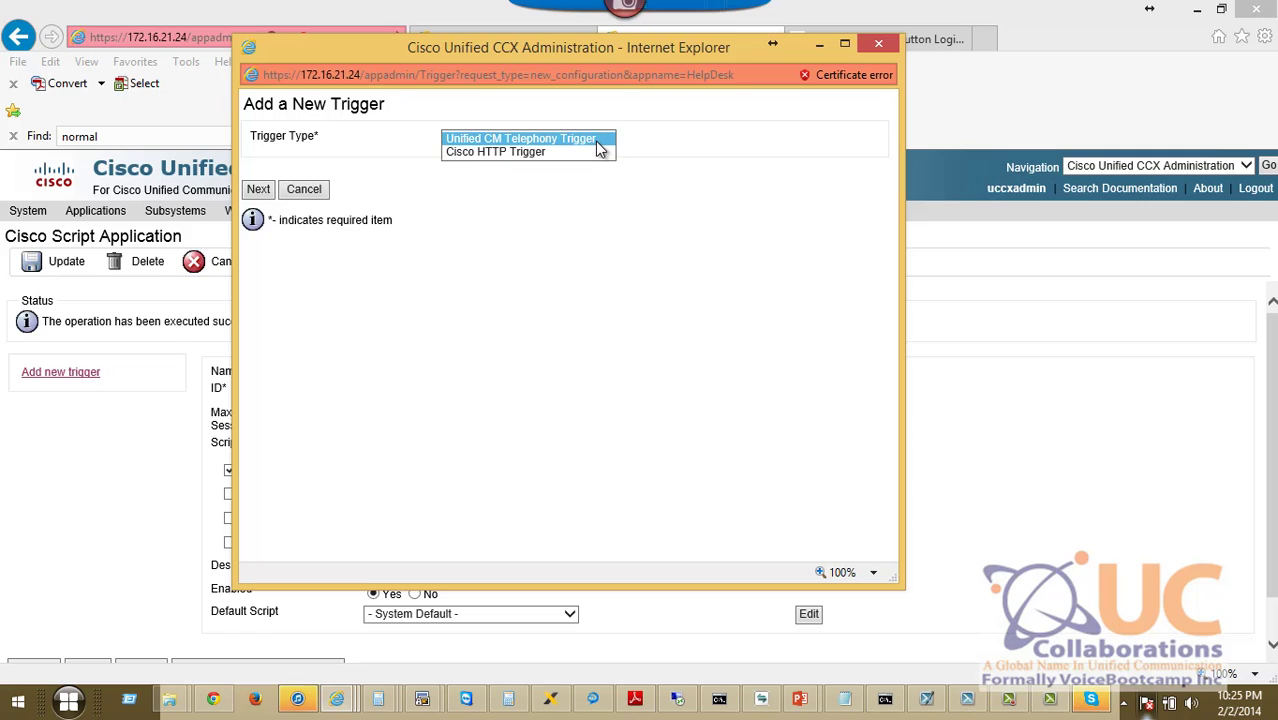
pyautogui.click(598, 150)
pyautogui.click(255, 190)
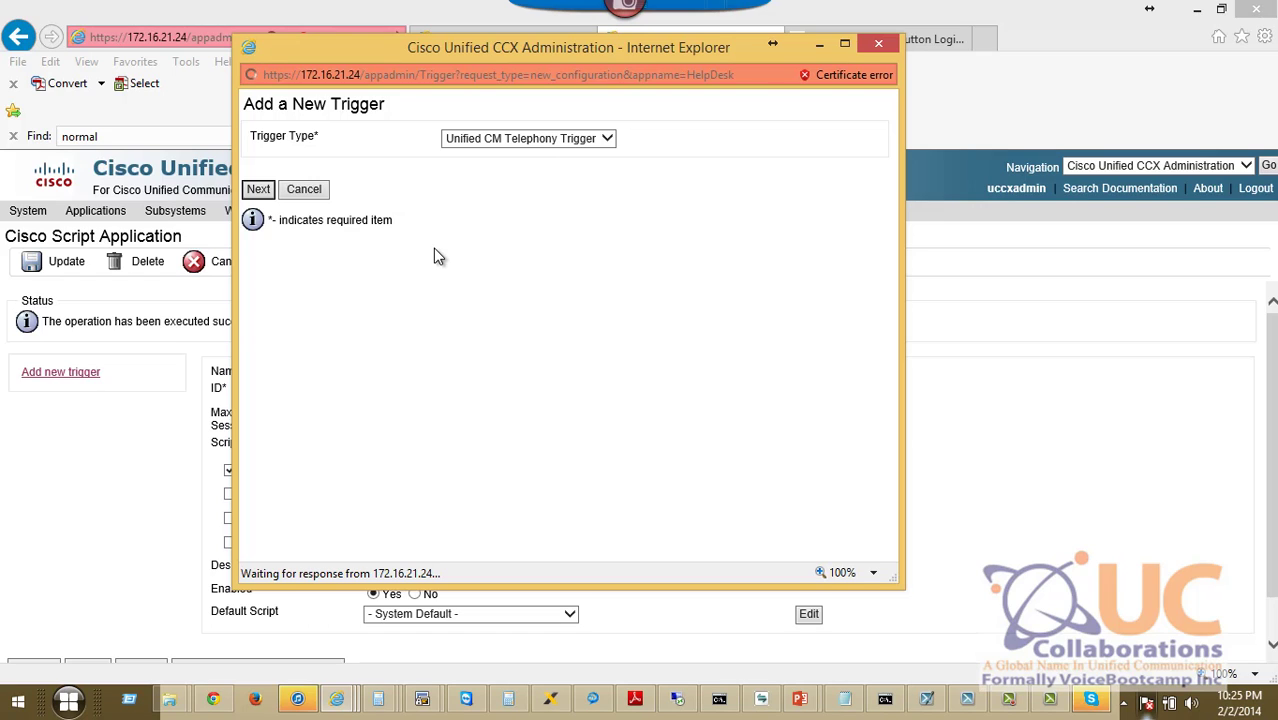
# Add trigger 3000 with device name HelpDesk, a call center description, and call control group HelpDesk(2).
pyautogui.click(463, 251)
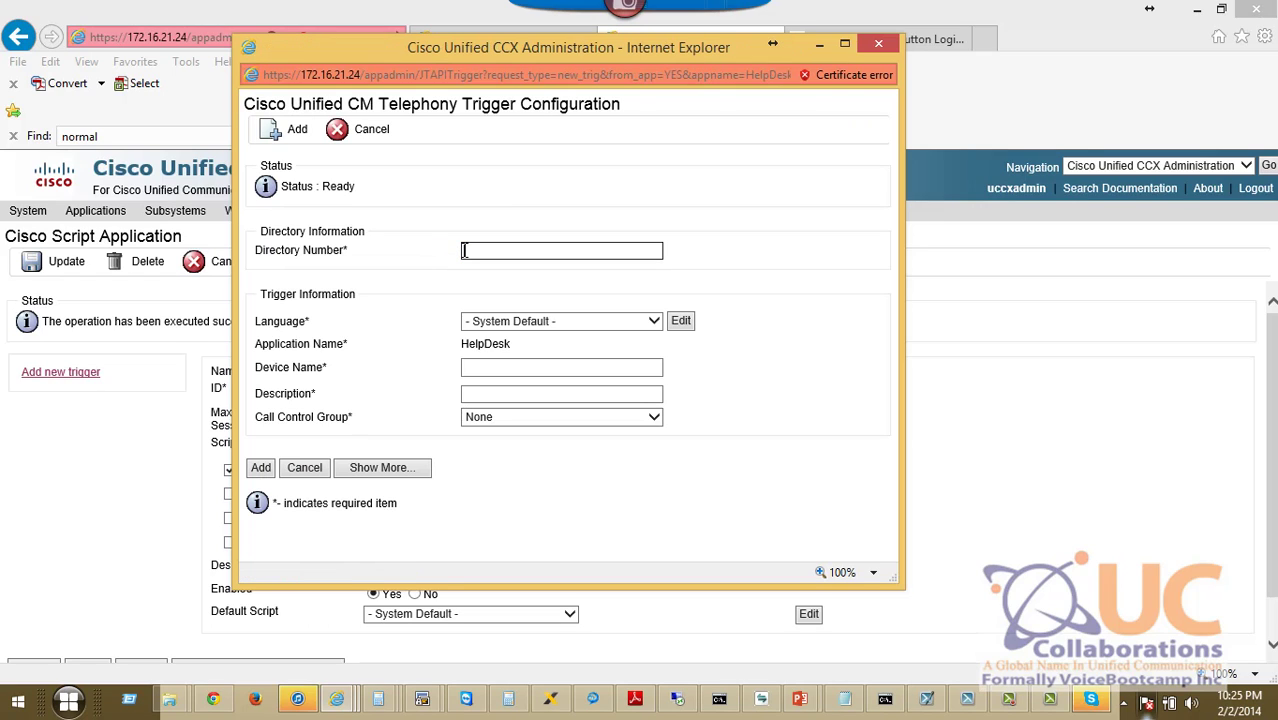
pyautogui.write('8')
pyautogui.click(512, 366)
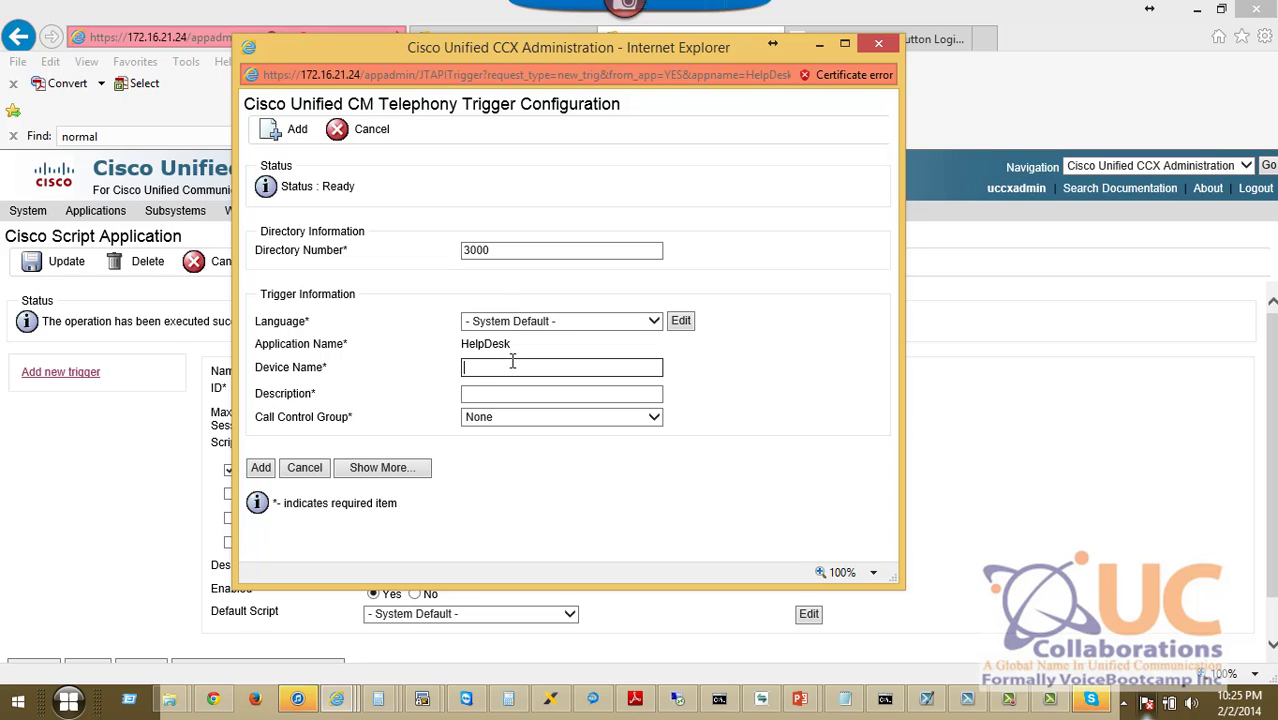
pyautogui.write('HelpDesk')
pyautogui.press('Tab')
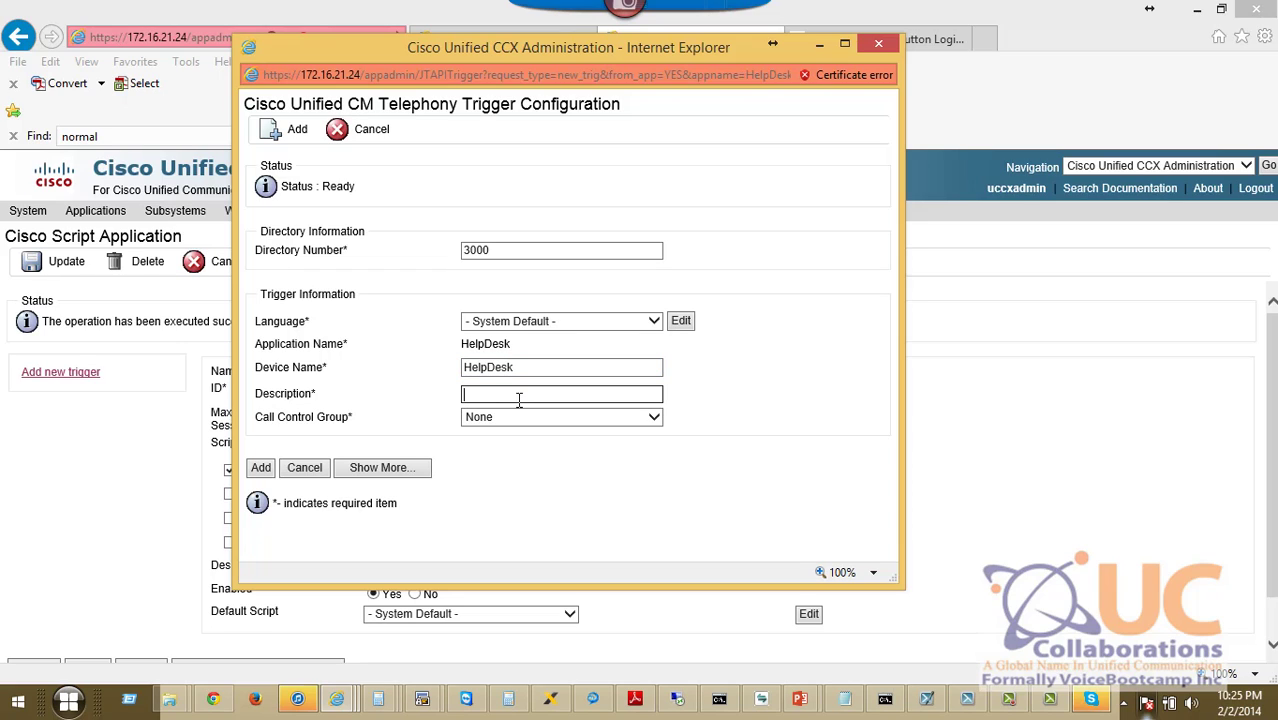
pyautogui.write('D')
pyautogui.write('elpdesk Call Center')
pyautogui.click(491, 417)
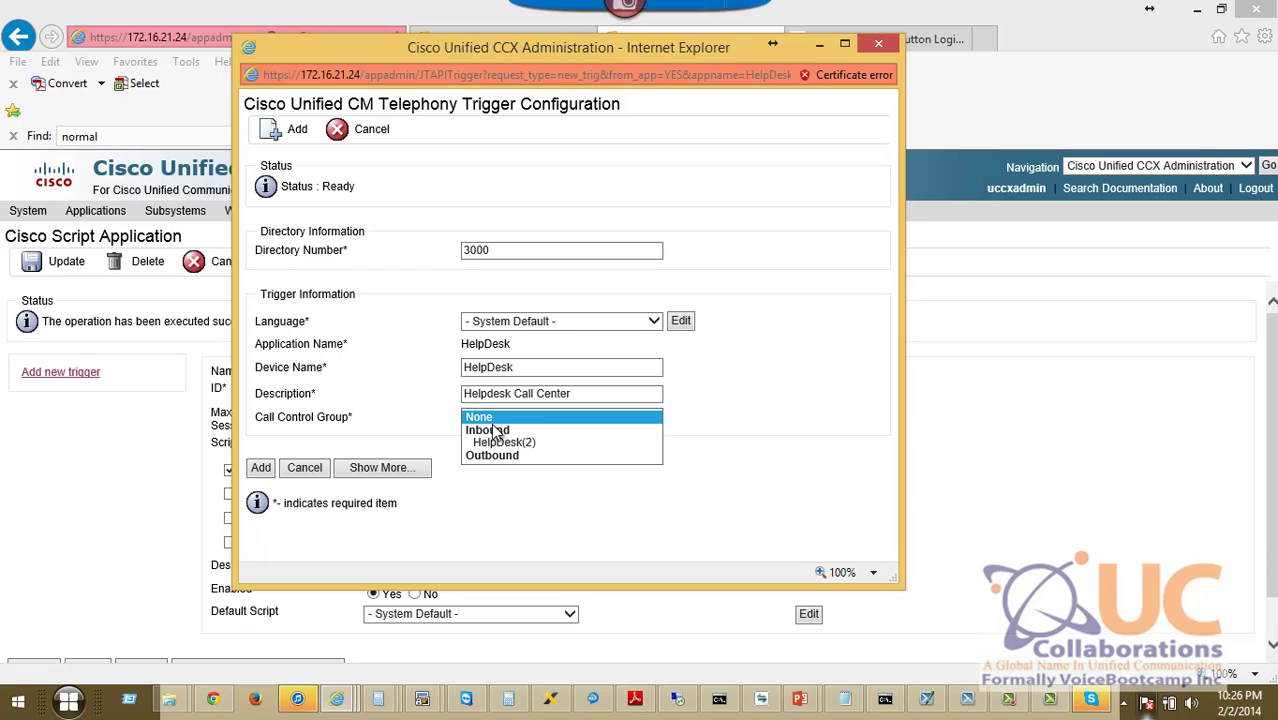
pyautogui.click(500, 444)
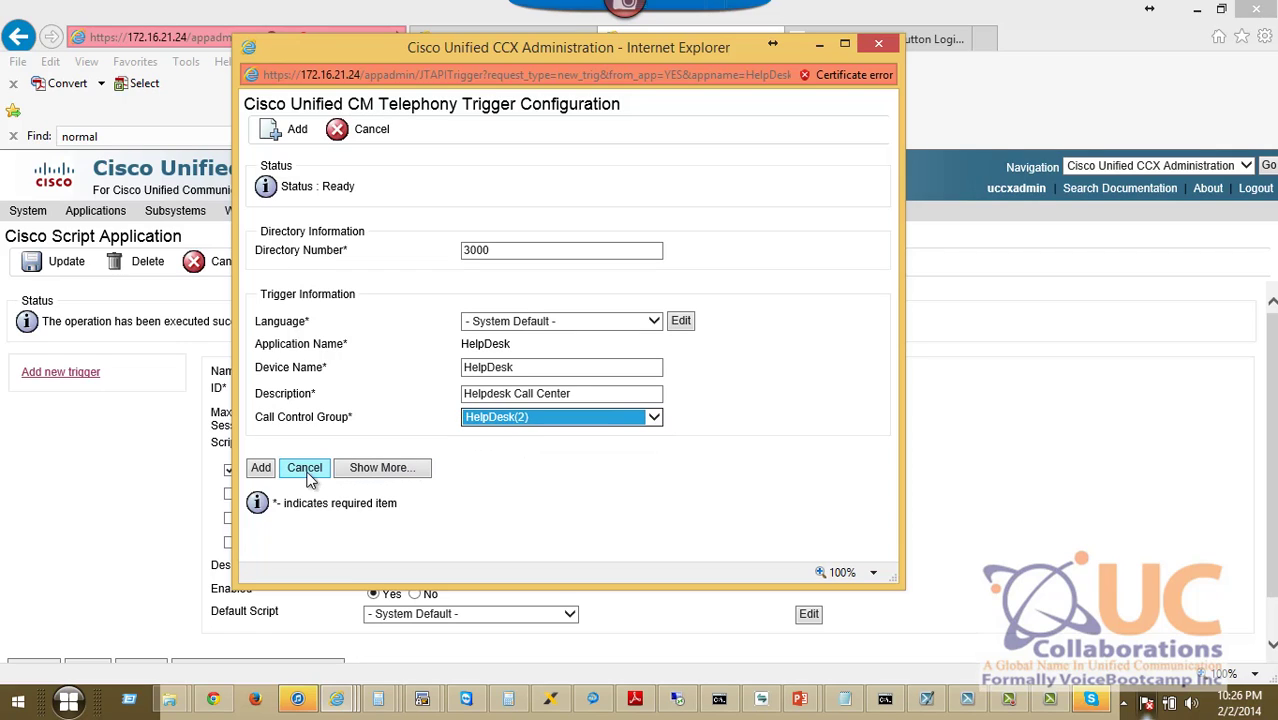
pyautogui.click(262, 470)
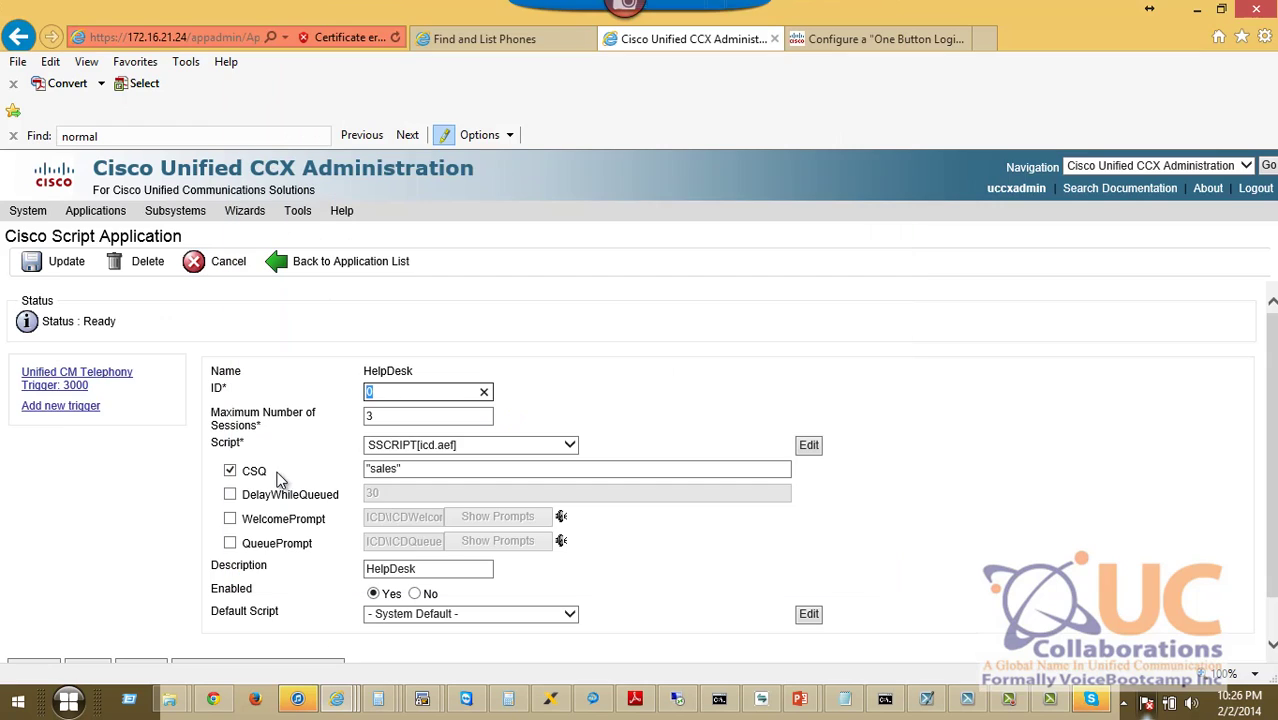
pyautogui.click(478, 40)
pyautogui.moveTo(396, 214)
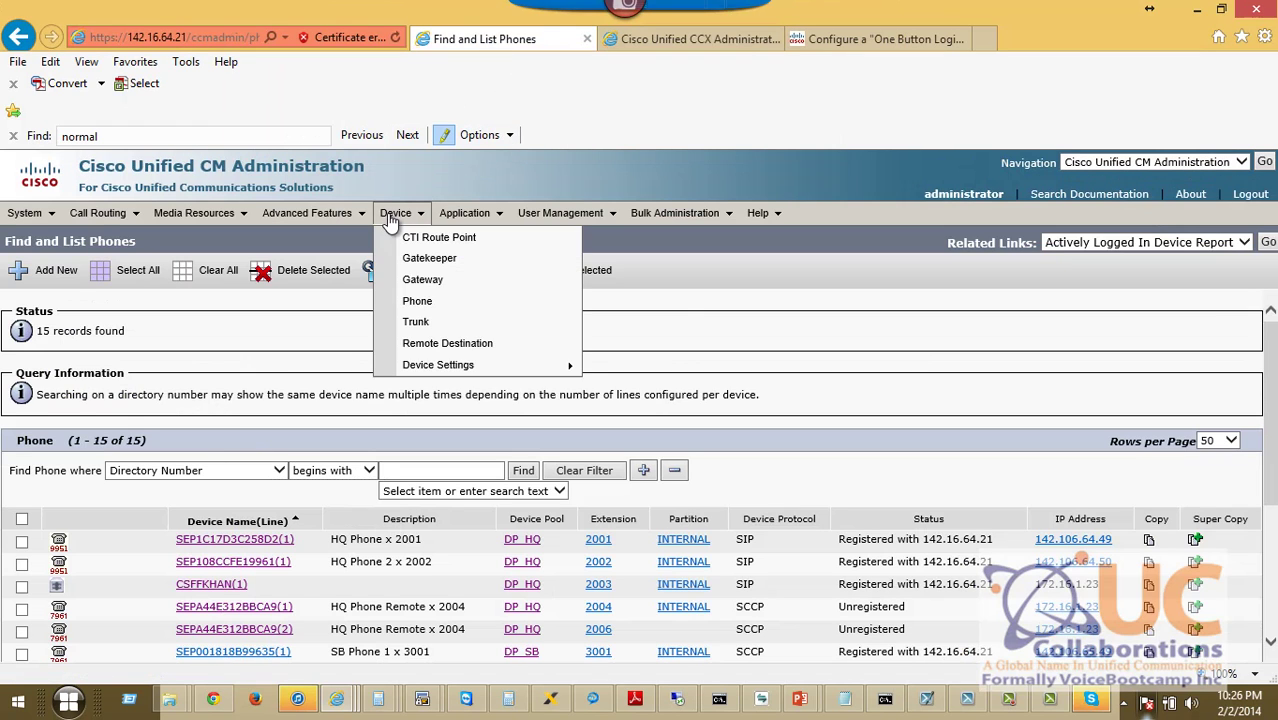
pyautogui.click(419, 241)
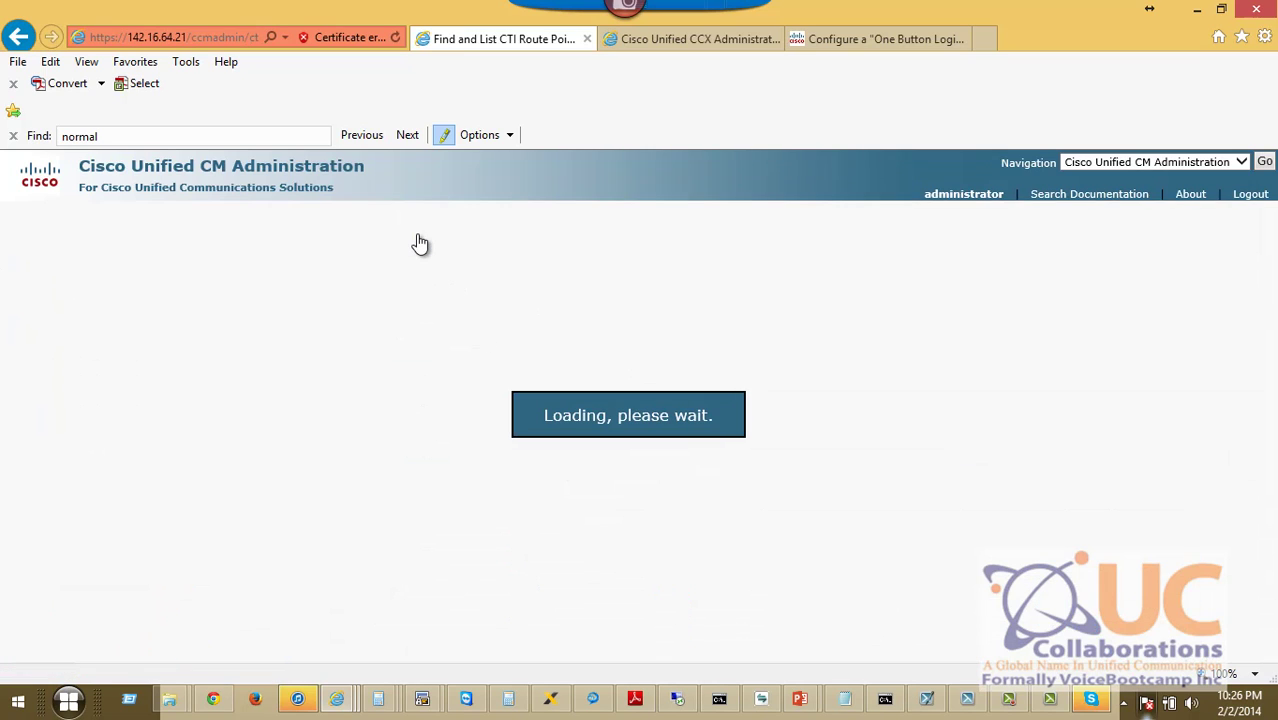
pyautogui.click(523, 338)
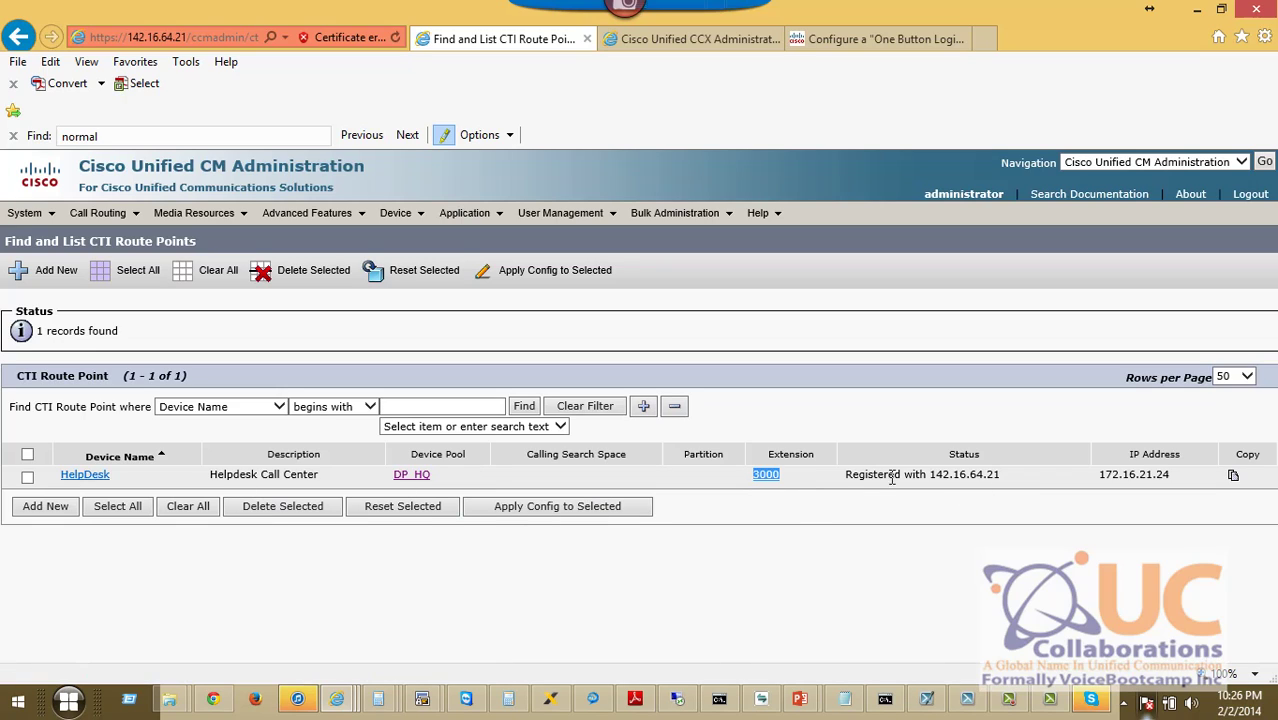
pyautogui.moveTo(1002, 480); pyautogui.dragTo(855, 487)
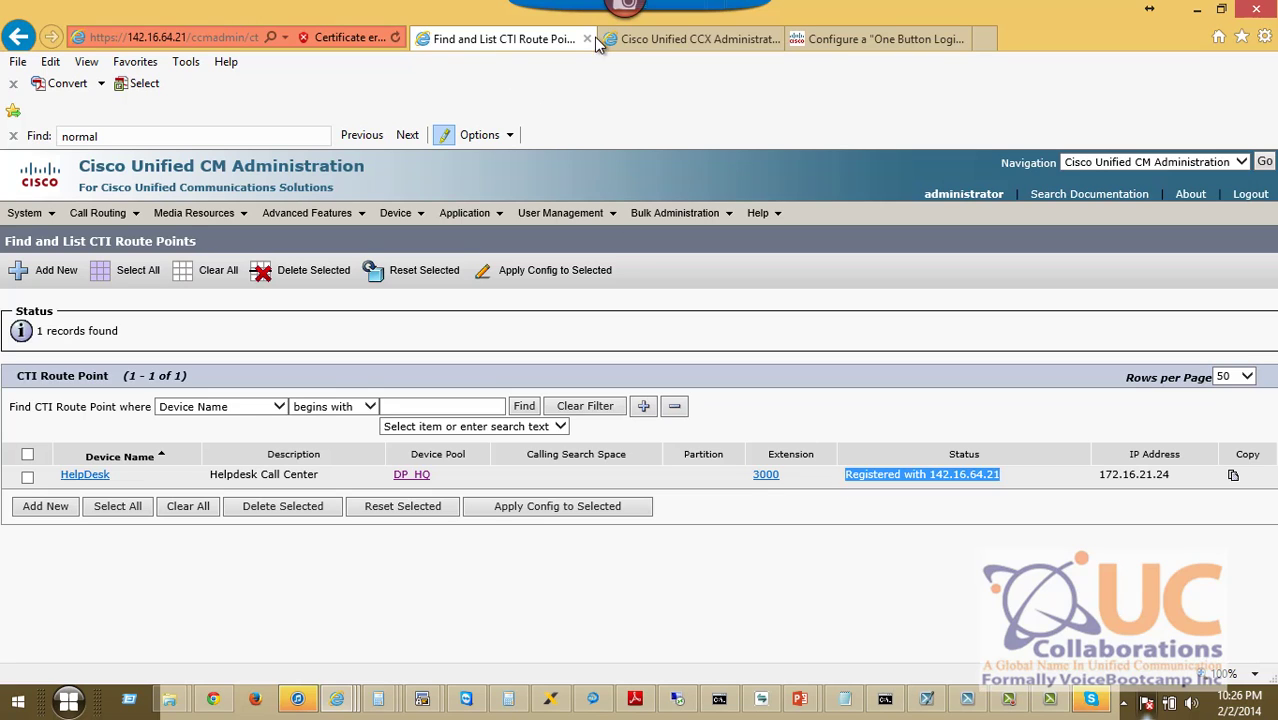
pyautogui.click(680, 39)
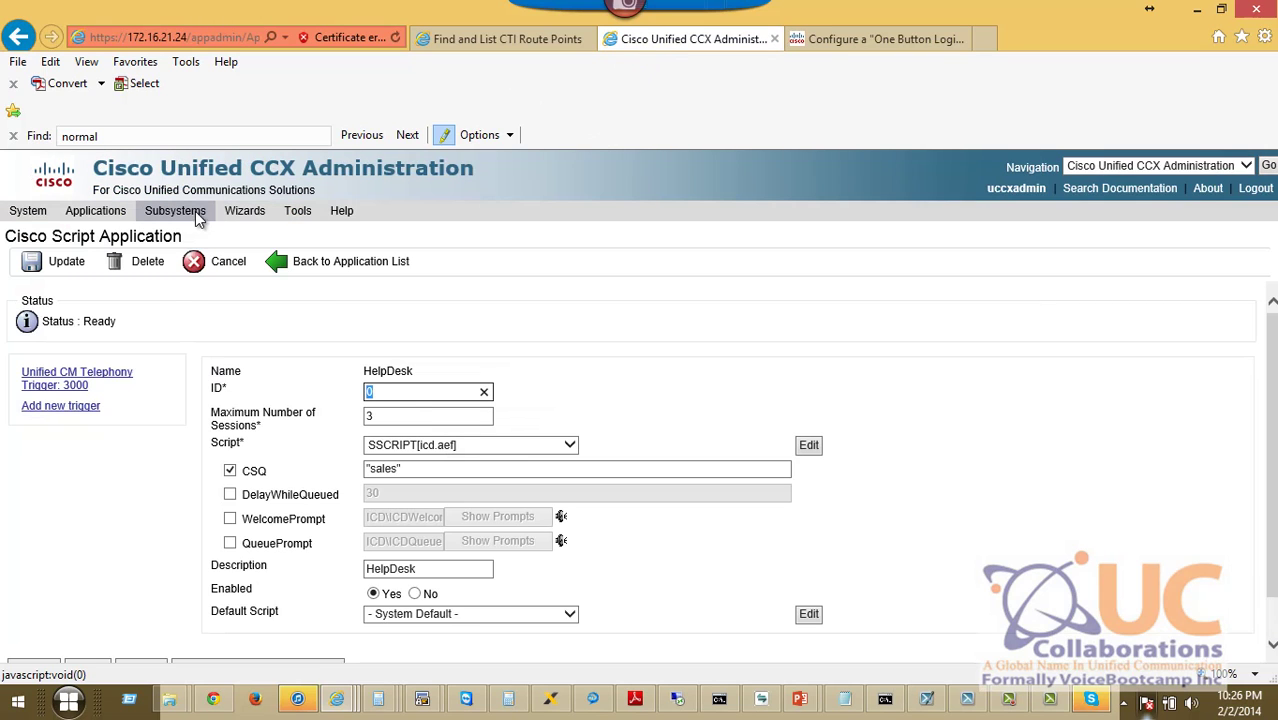
# Update the HelpDesk call control group to DN Calling Search Space CSS_HQ_Device, then resume the slides.
pyautogui.moveTo(176, 211)
pyautogui.moveTo(229, 246)
pyautogui.click(376, 280)
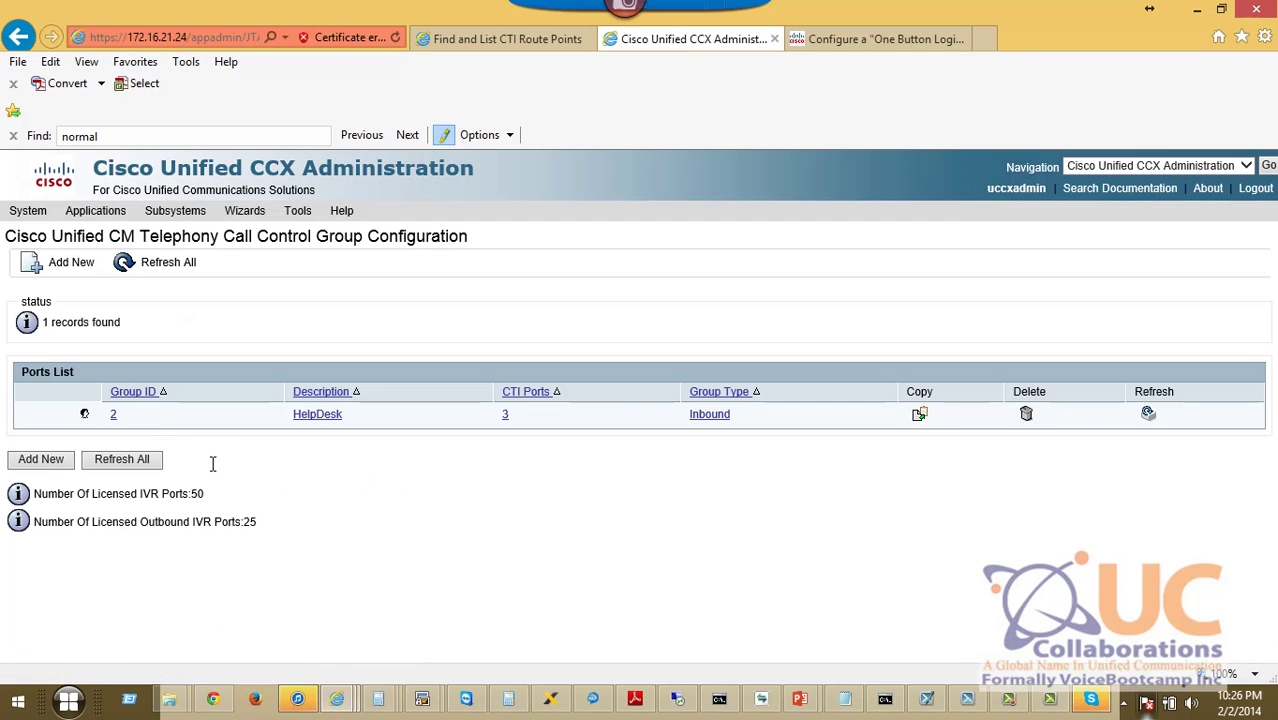
pyautogui.click(310, 421)
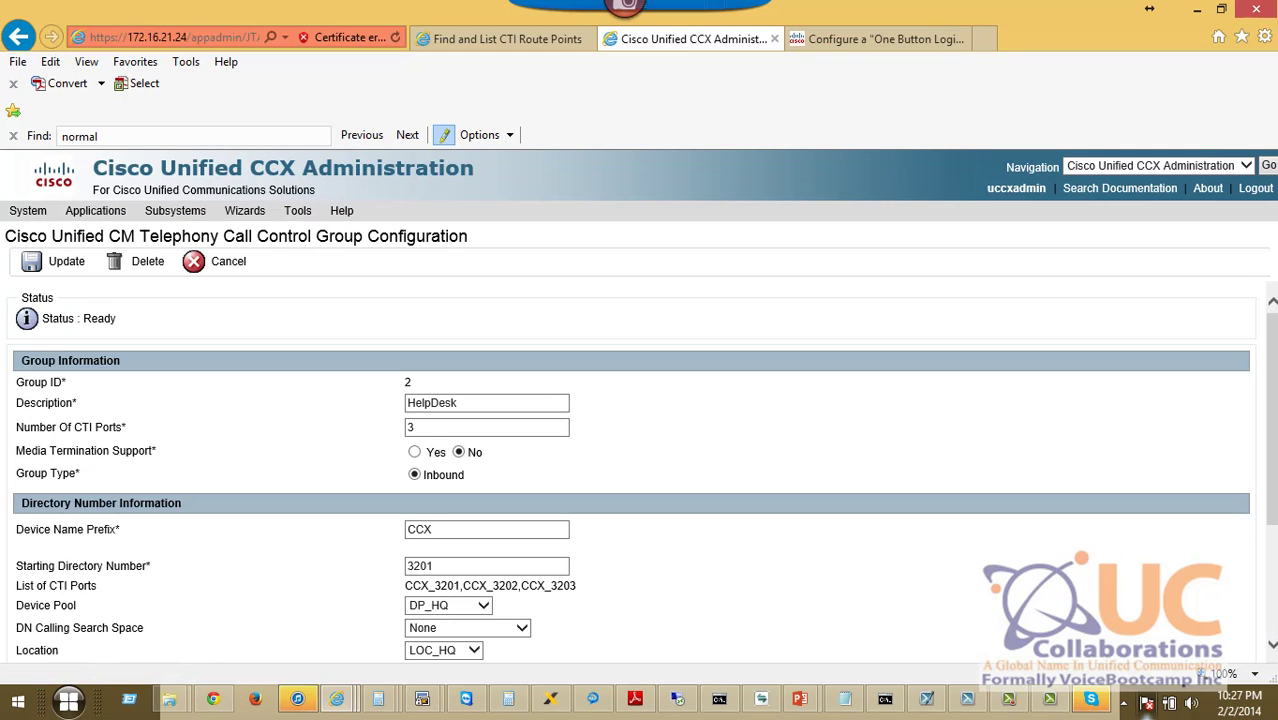
pyautogui.scroll(-3, 1266, 415)
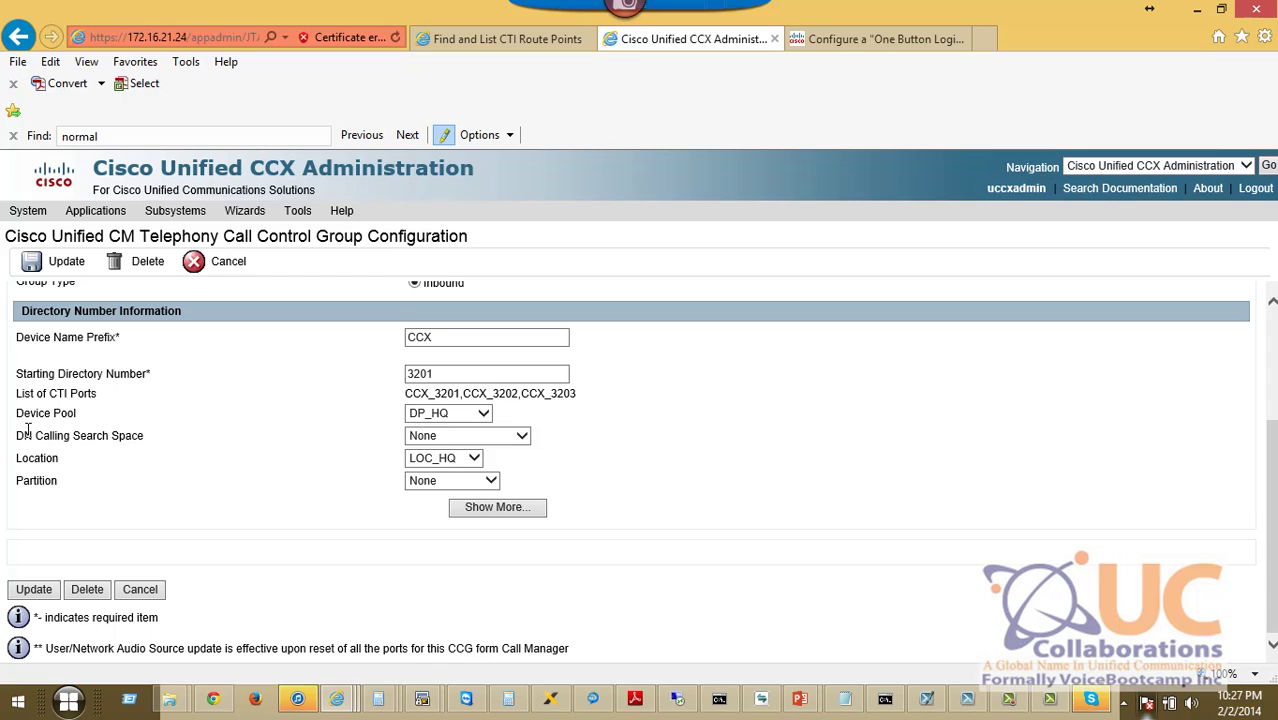
pyautogui.moveTo(15, 436); pyautogui.dragTo(154, 449)
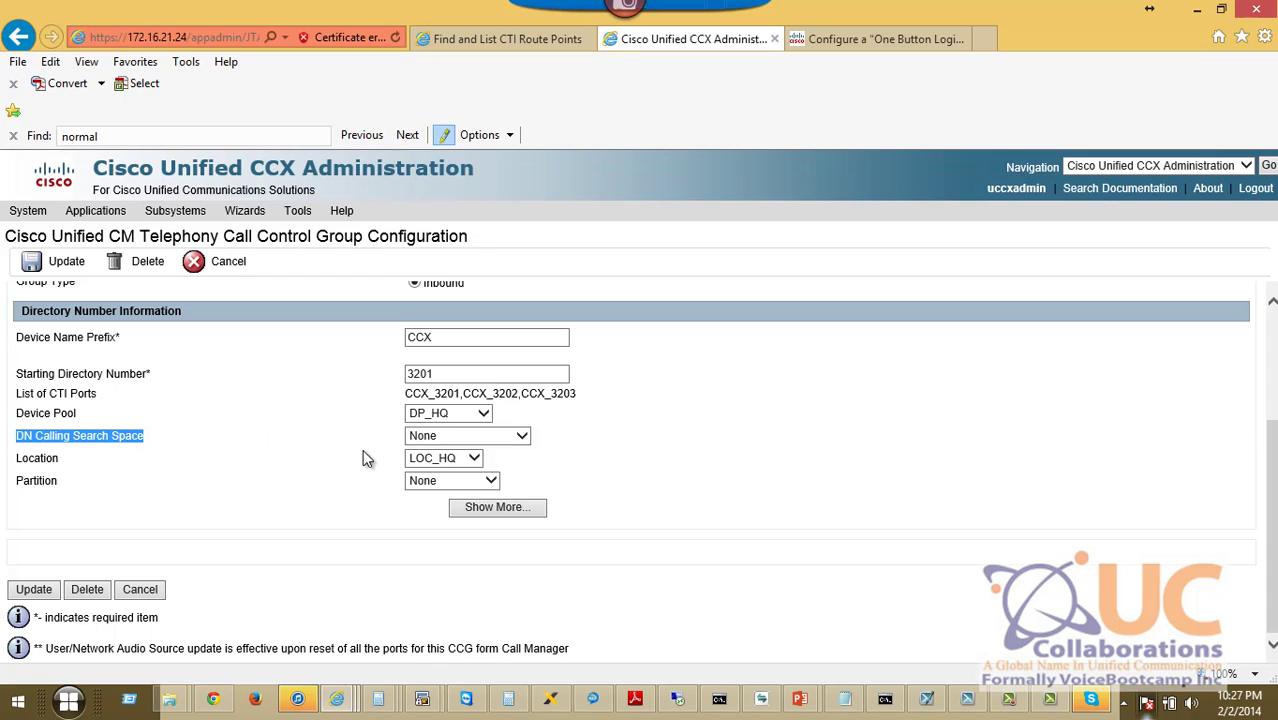
pyautogui.click(420, 437)
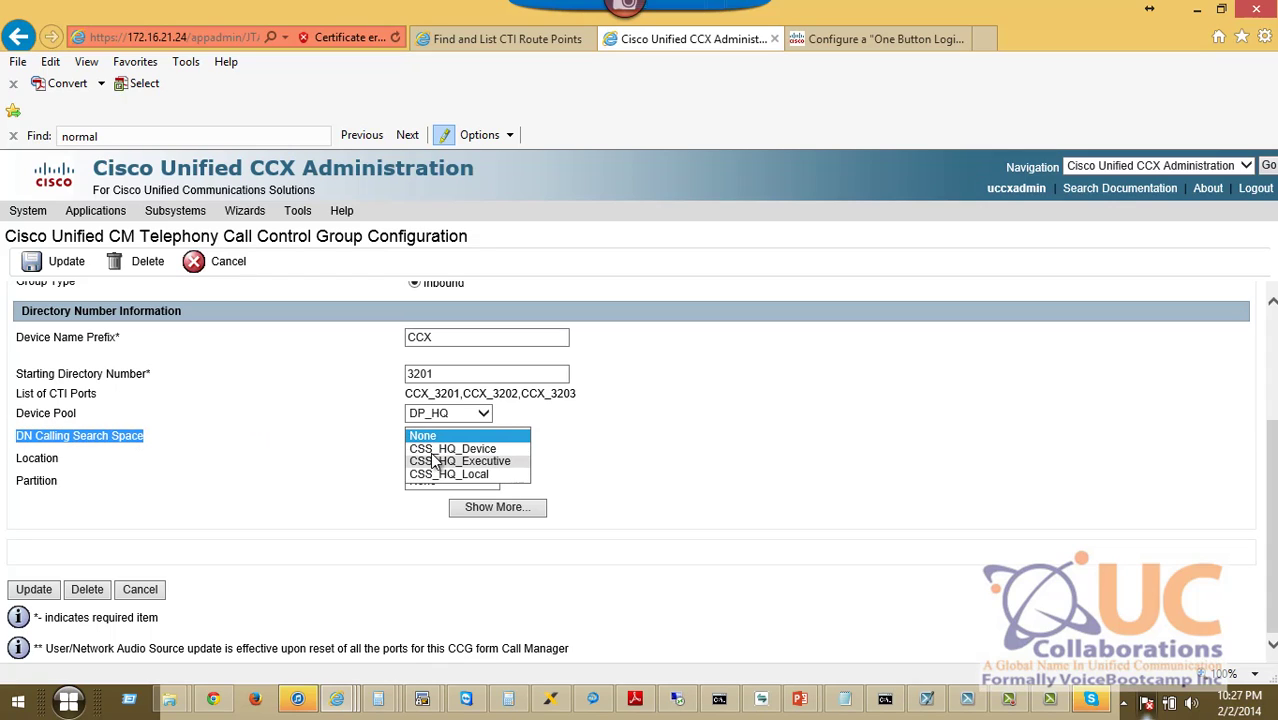
pyautogui.click(440, 448)
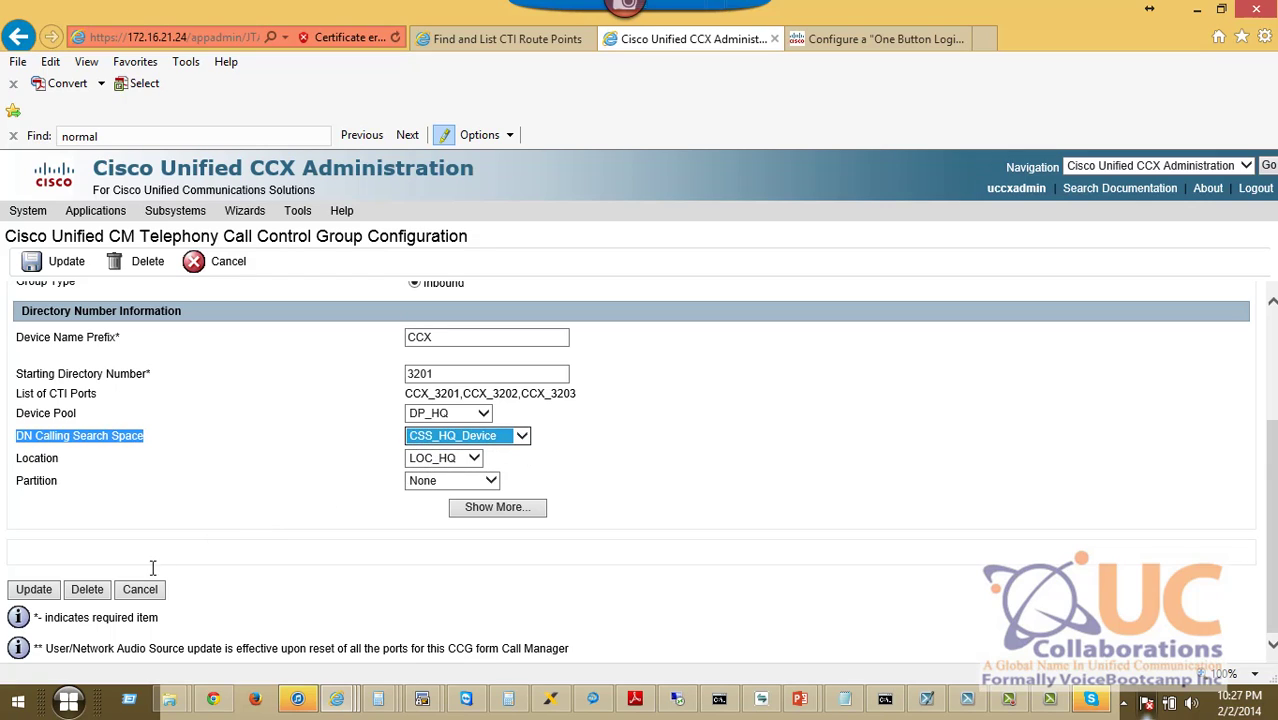
pyautogui.click(35, 588)
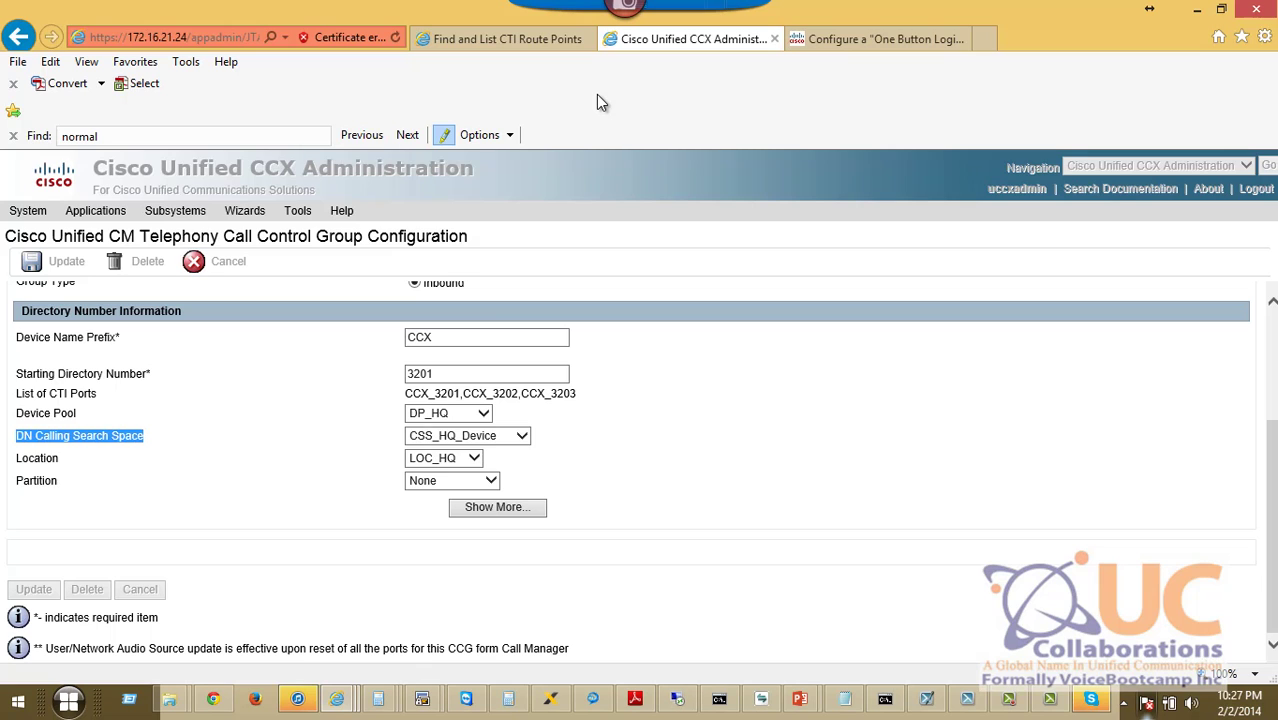
pyautogui.press('F5')
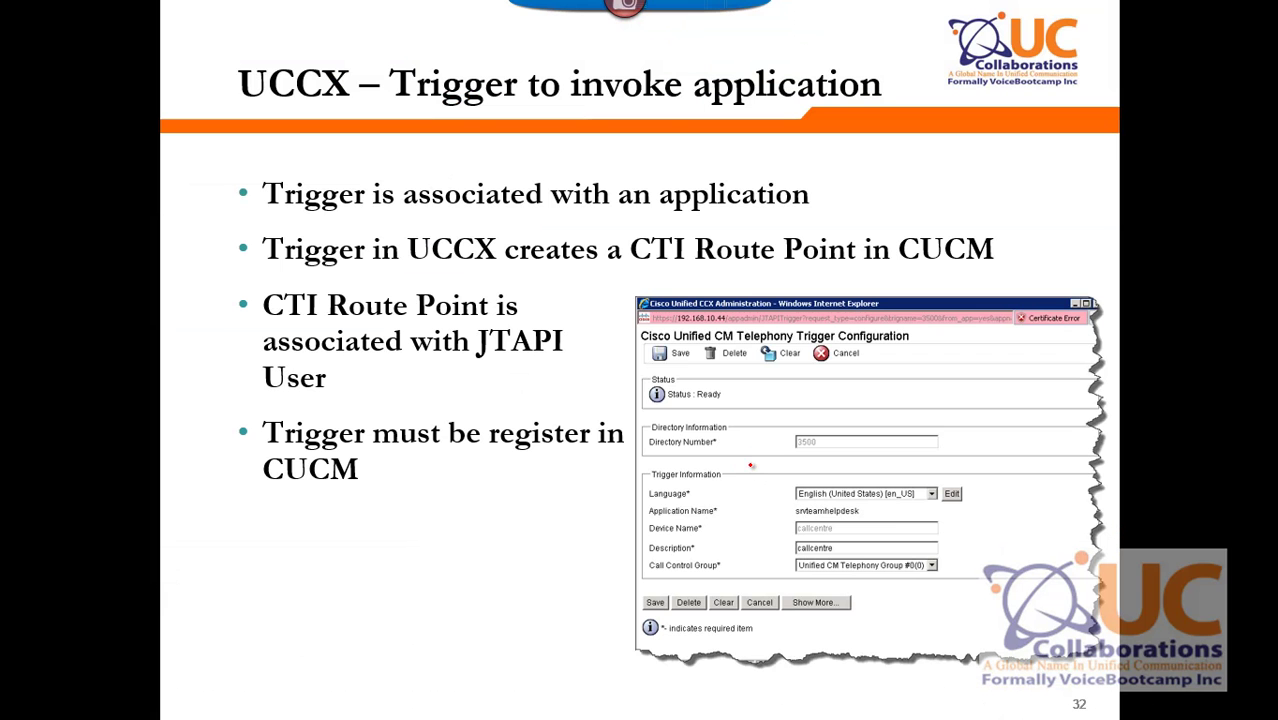
pyautogui.press('Right')
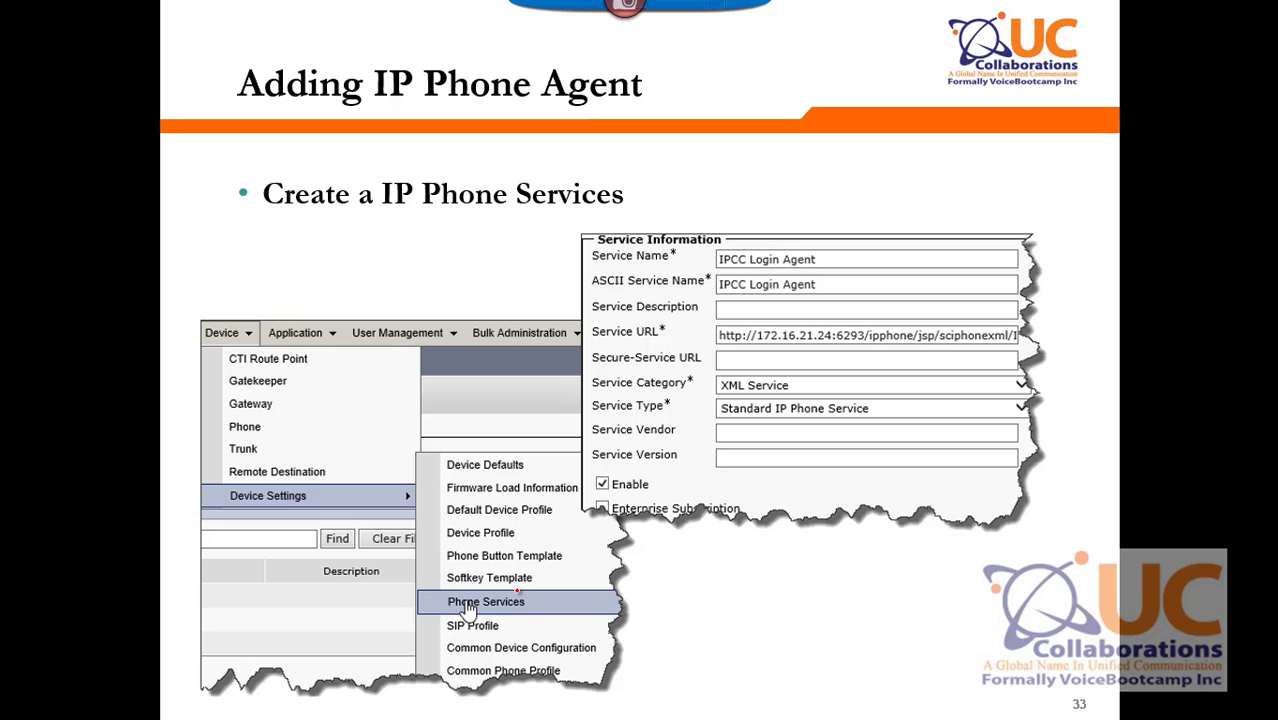
# Mark Phone Services, the IPCC Login Agent name and the Service URL on the slide.
pyautogui.moveTo(518, 591)
pyautogui.mouseDown()
pyautogui.moveTo(445, 587)
pyautogui.moveTo(455, 637)
pyautogui.moveTo(555, 615)
pyautogui.moveTo(506, 589)
pyautogui.mouseUp()
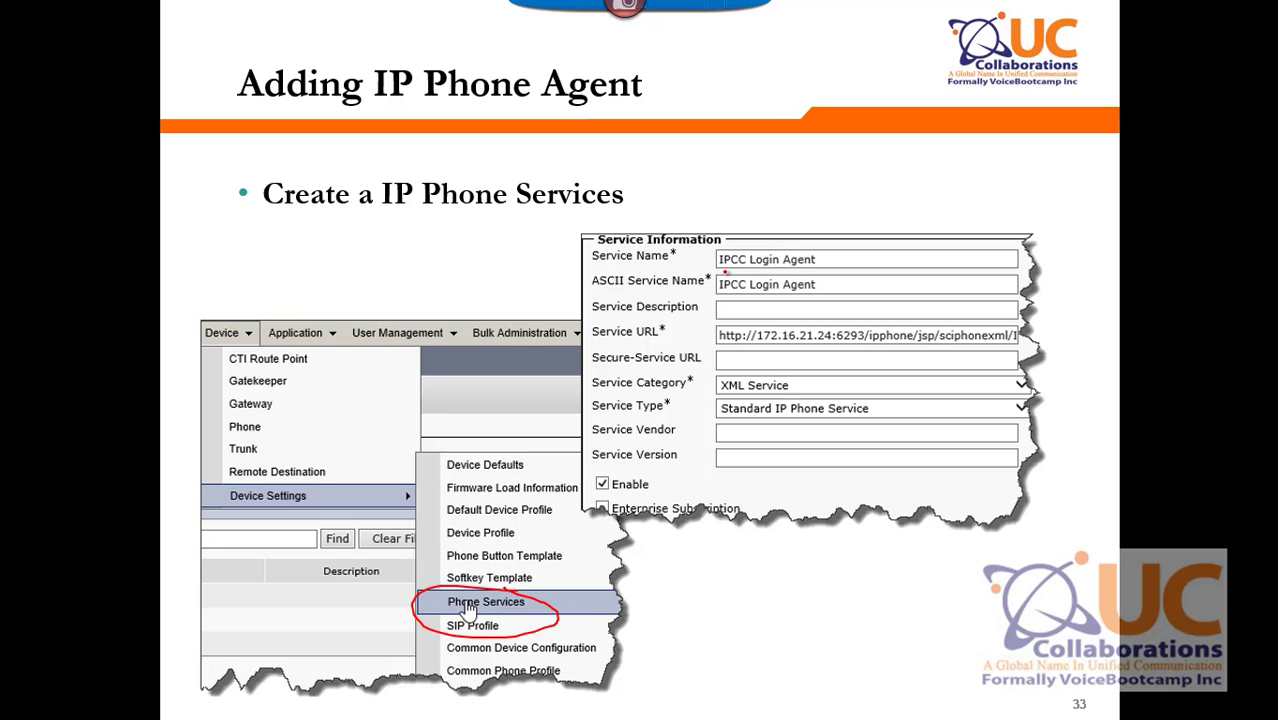
pyautogui.moveTo(725, 272)
pyautogui.mouseDown()
pyautogui.moveTo(826, 272)
pyautogui.moveTo(776, 219)
pyautogui.moveTo(680, 257)
pyautogui.mouseUp()
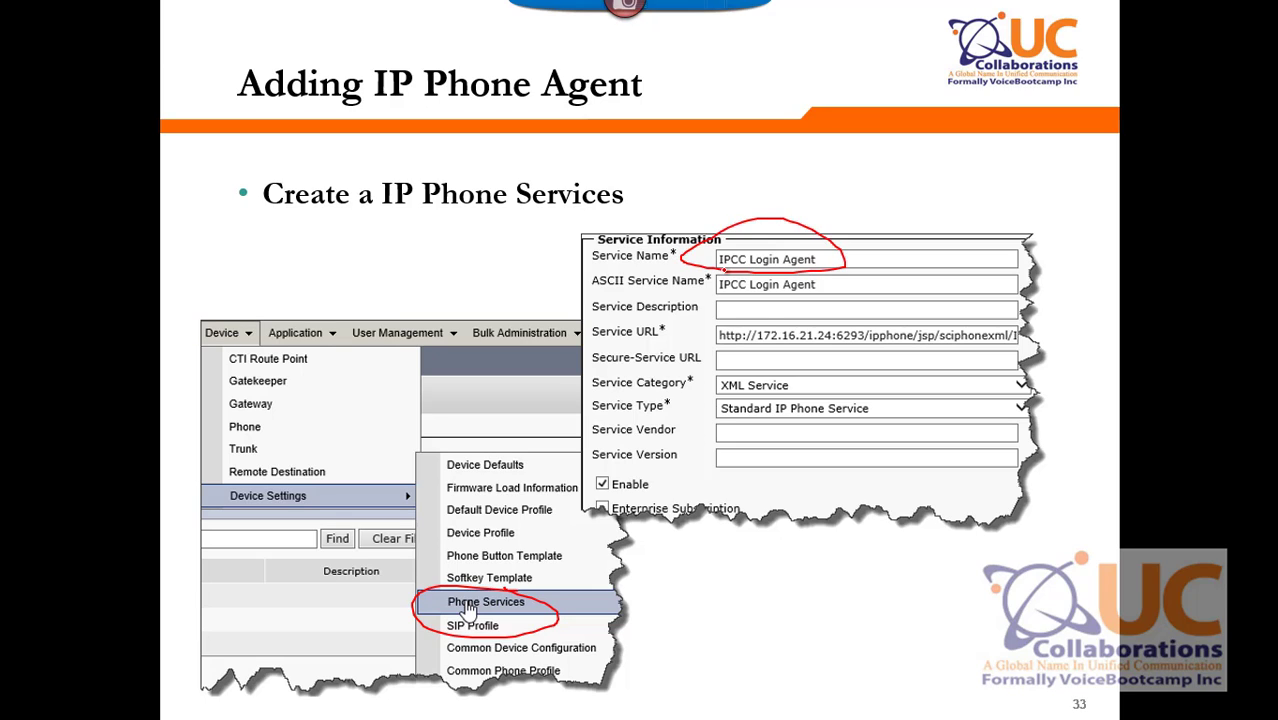
pyautogui.moveTo(771, 322)
pyautogui.mouseDown()
pyautogui.moveTo(690, 326)
pyautogui.moveTo(1070, 335)
pyautogui.moveTo(982, 386)
pyautogui.moveTo(656, 352)
pyautogui.moveTo(712, 328)
pyautogui.mouseUp()
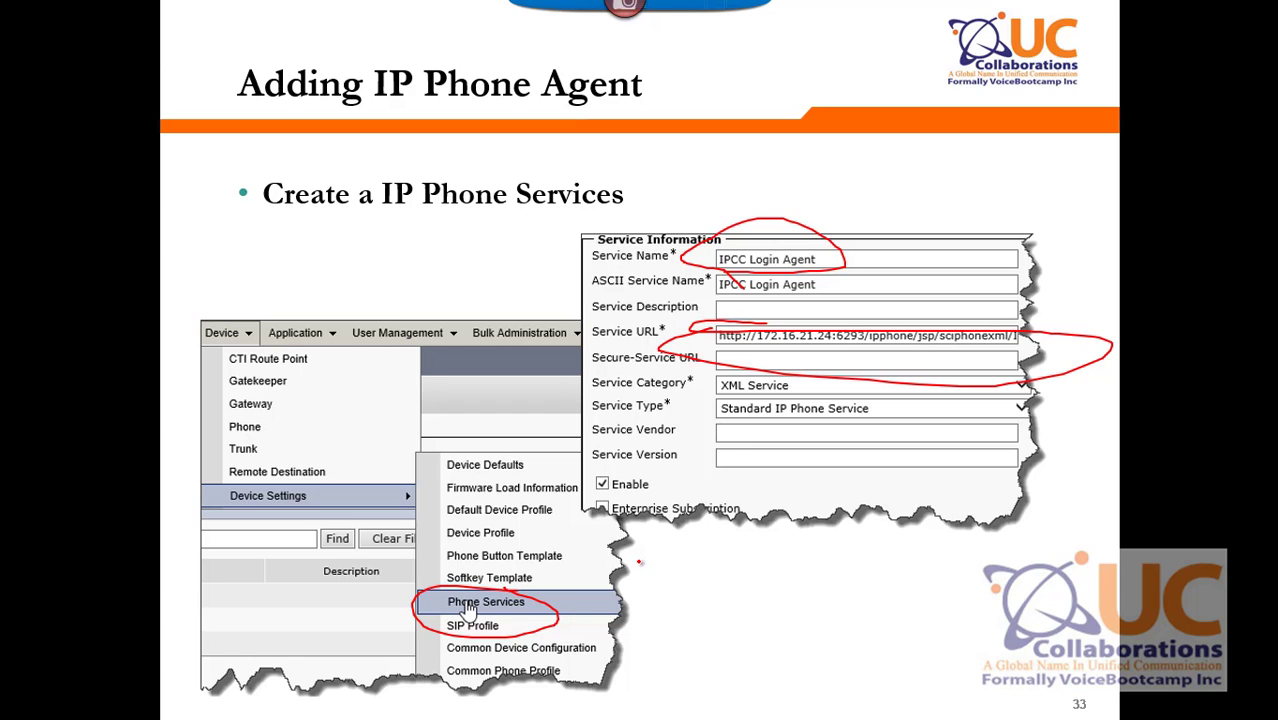
# Maximize Notepad and select the full IPAgentInitial.jsp agent login URL.
pyautogui.press('super')
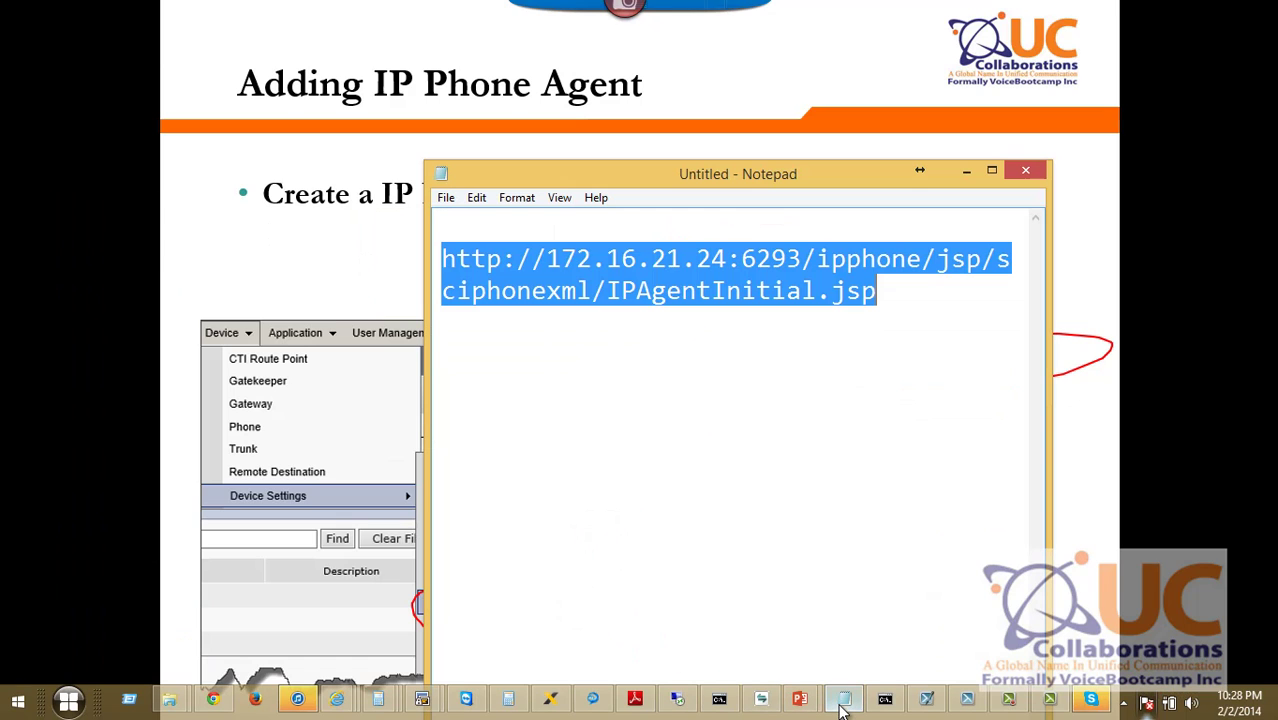
pyautogui.click(844, 700)
pyautogui.click(918, 337)
pyautogui.click(991, 171)
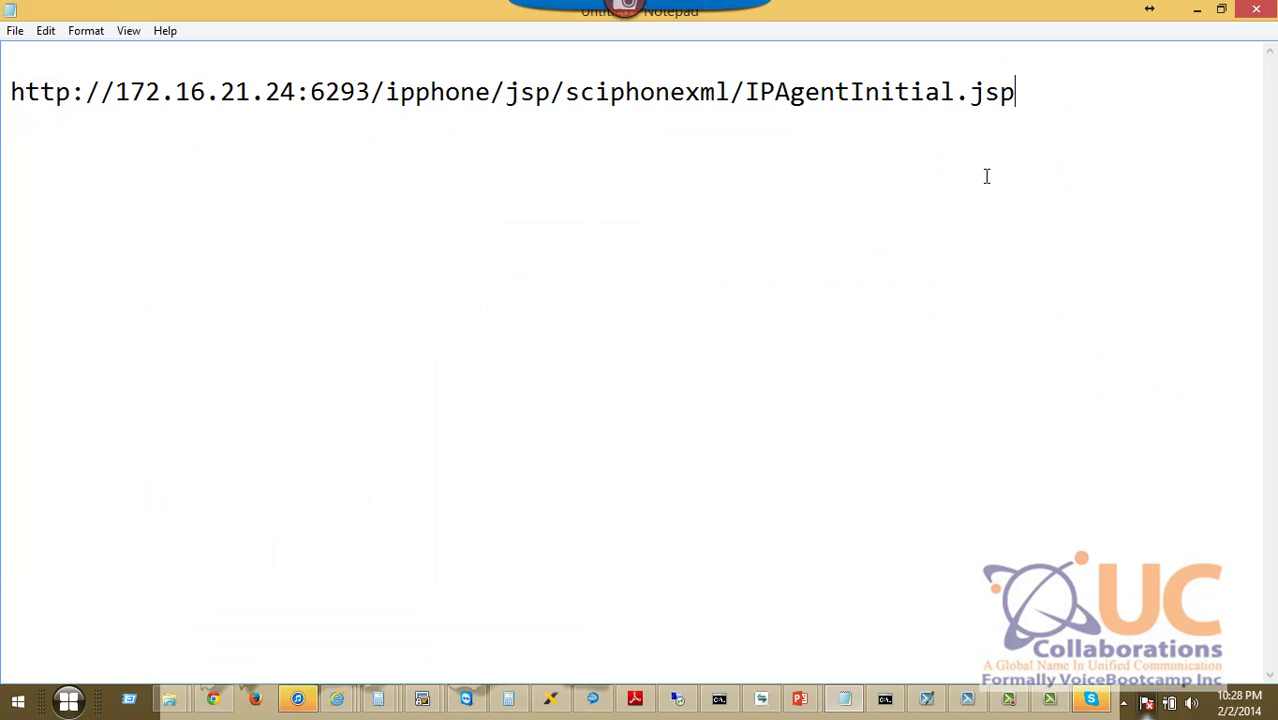
pyautogui.moveTo(1030, 110); pyautogui.dragTo(2, 125)
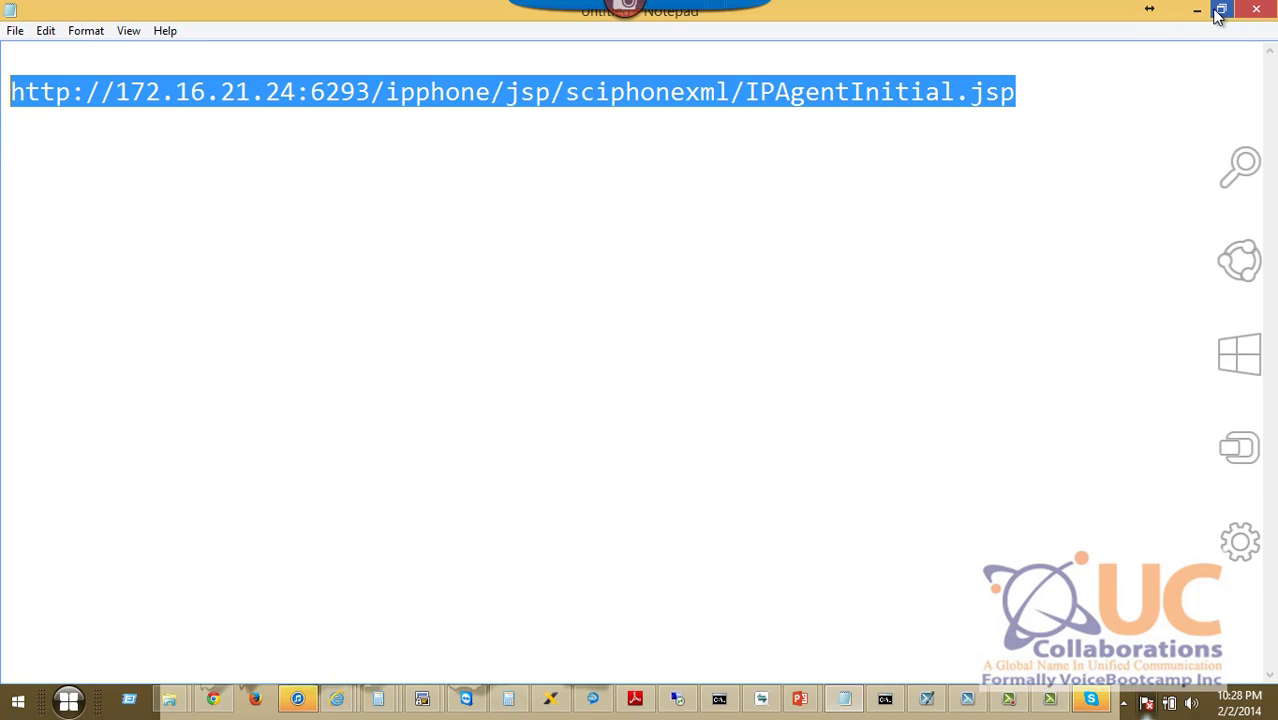
pyautogui.hotkey('alt', 'Tab')
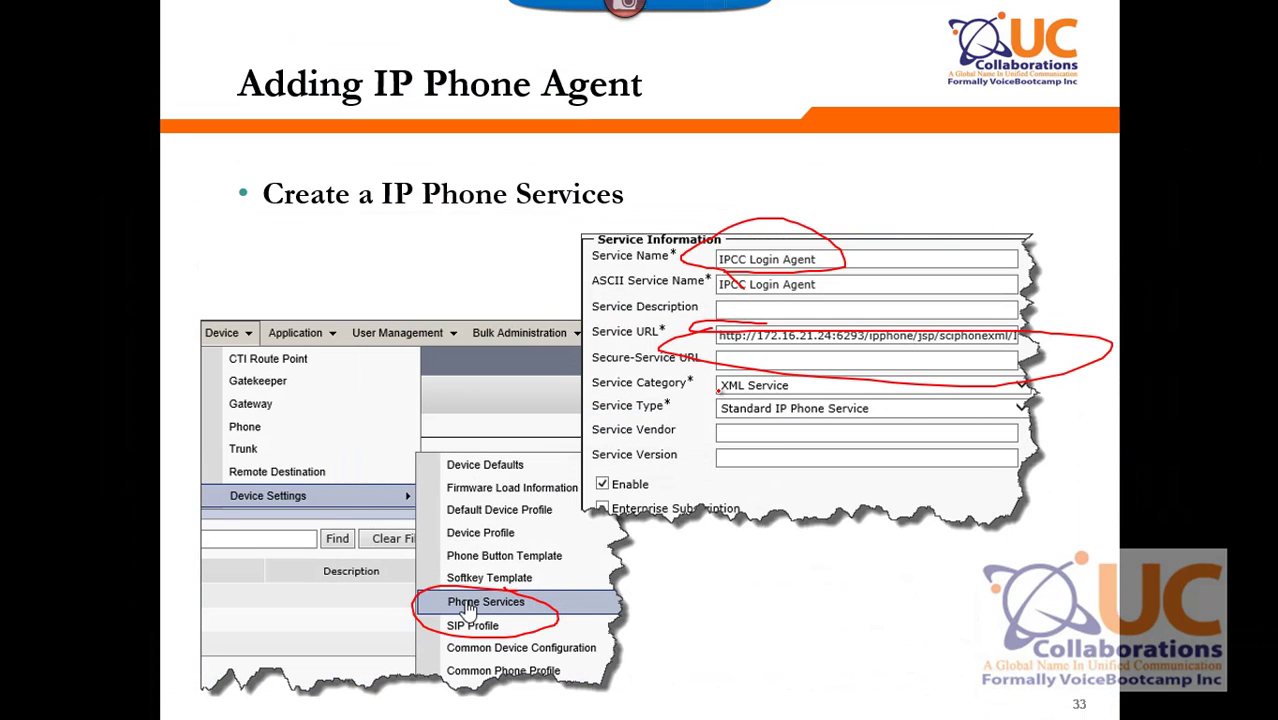
pyautogui.hotkey('alt', 'Tab')
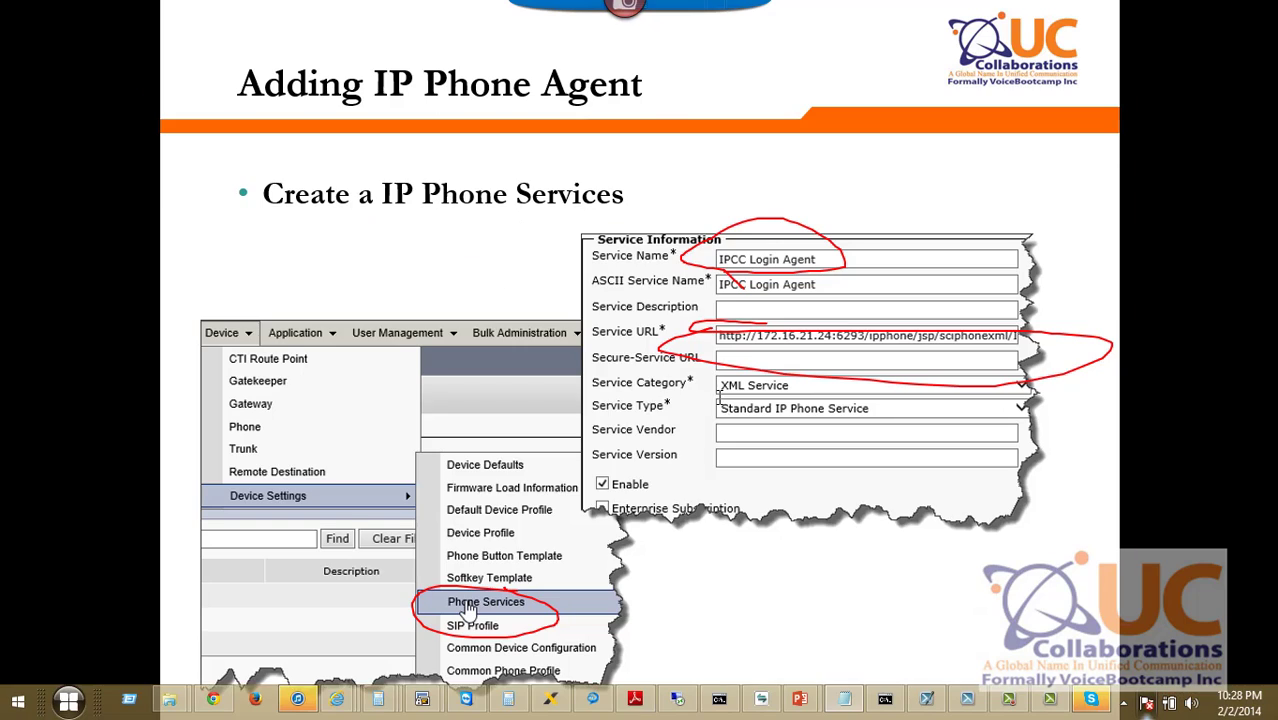
pyautogui.hotkey('alt', 'Tab')
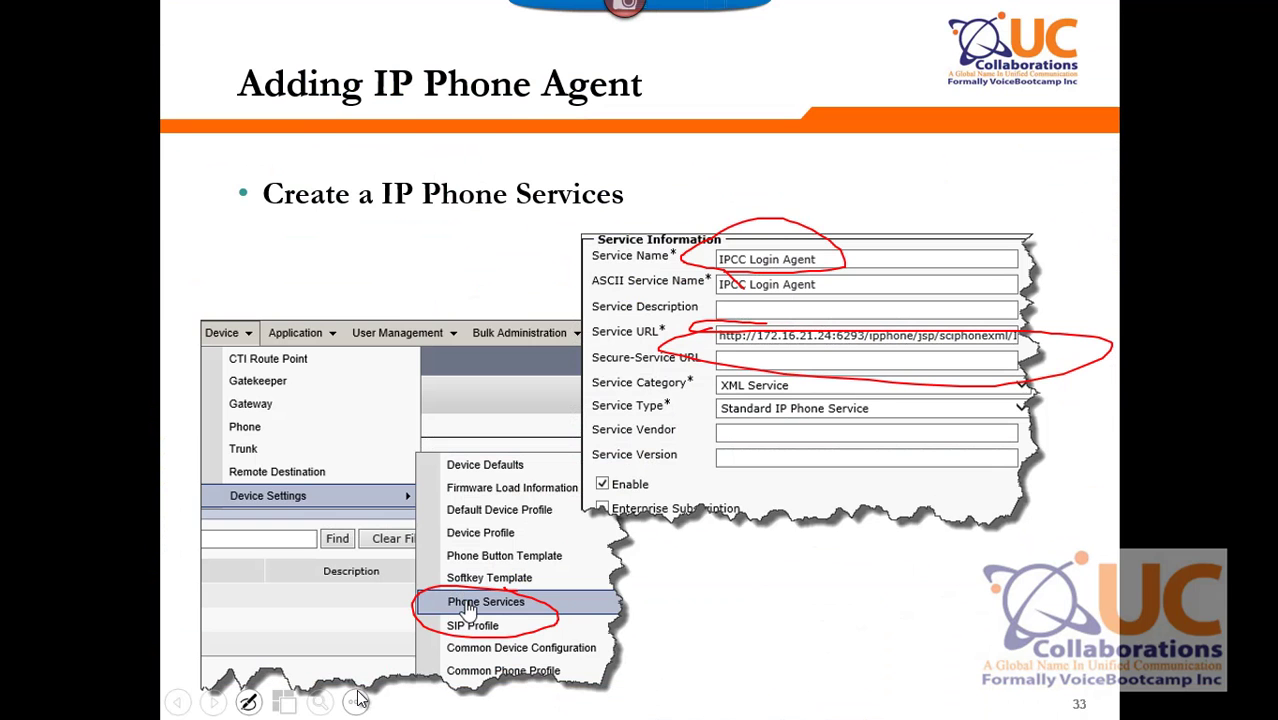
pyautogui.hotkey('alt', 'Tab')
# List the existing phone services under Device Settings and start a new one.
pyautogui.moveTo(344, 697)
pyautogui.click(206, 641)
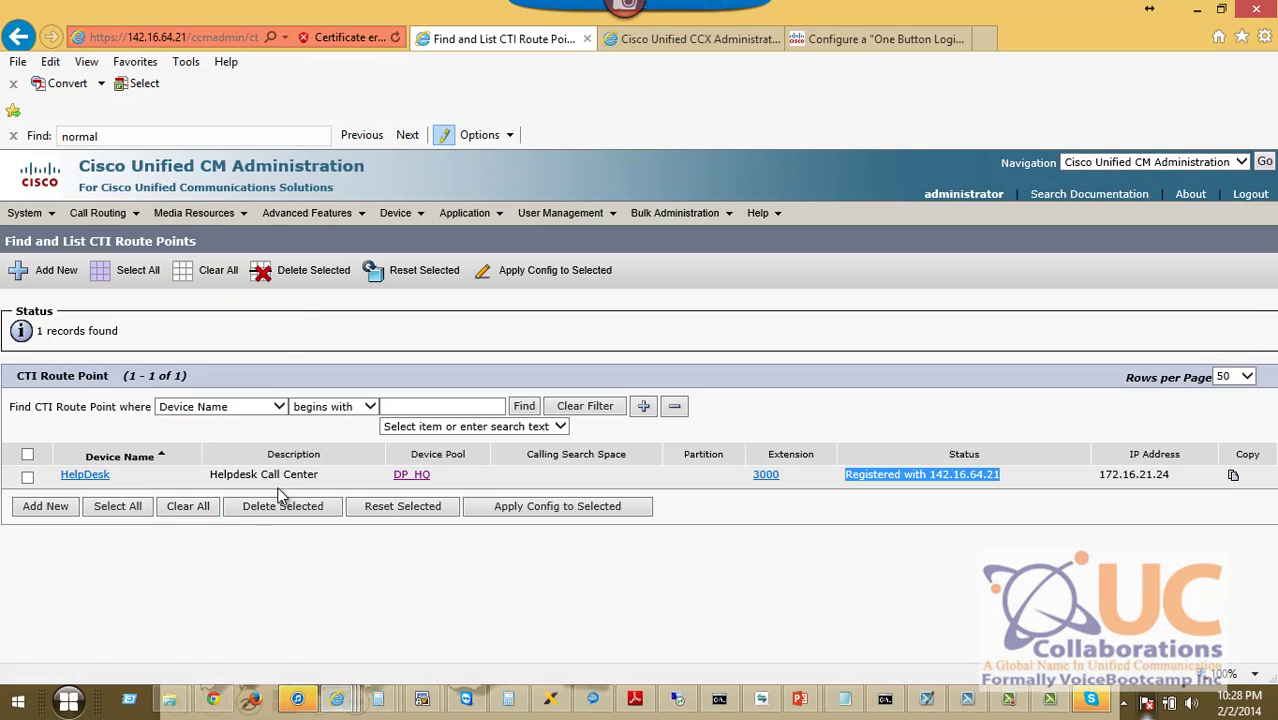
pyautogui.moveTo(389, 220)
pyautogui.moveTo(490, 370)
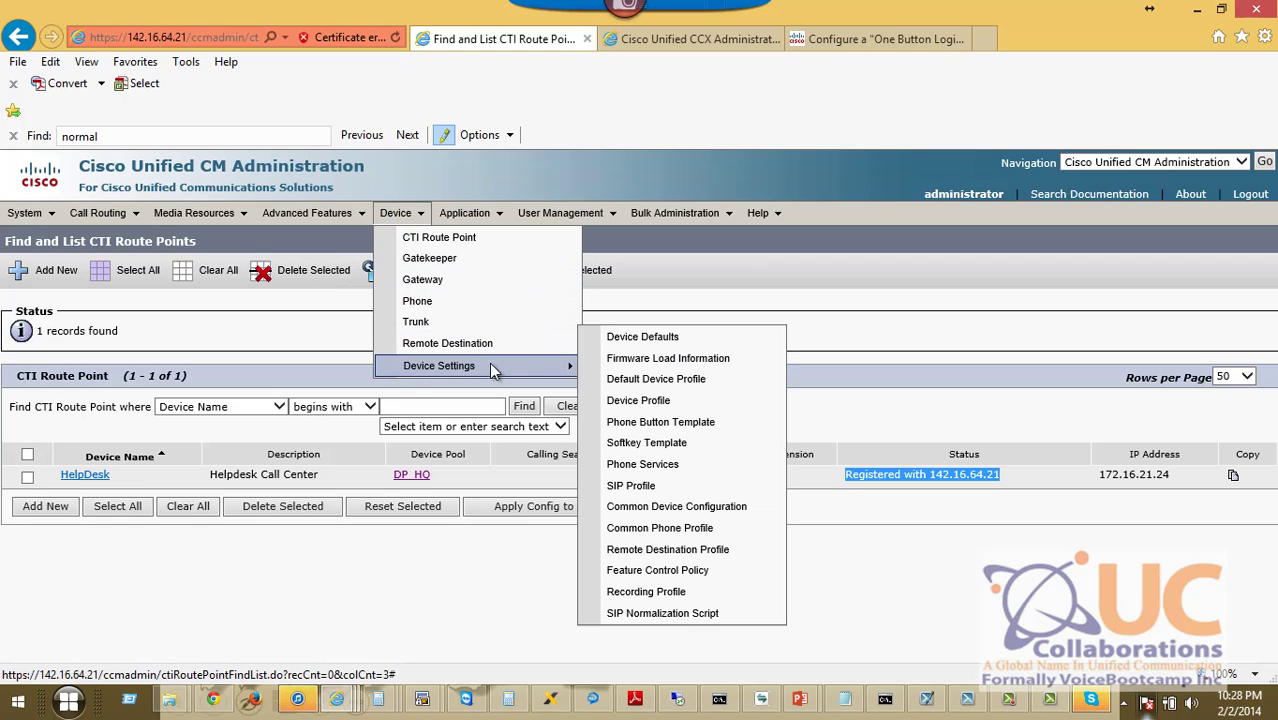
pyautogui.click(719, 468)
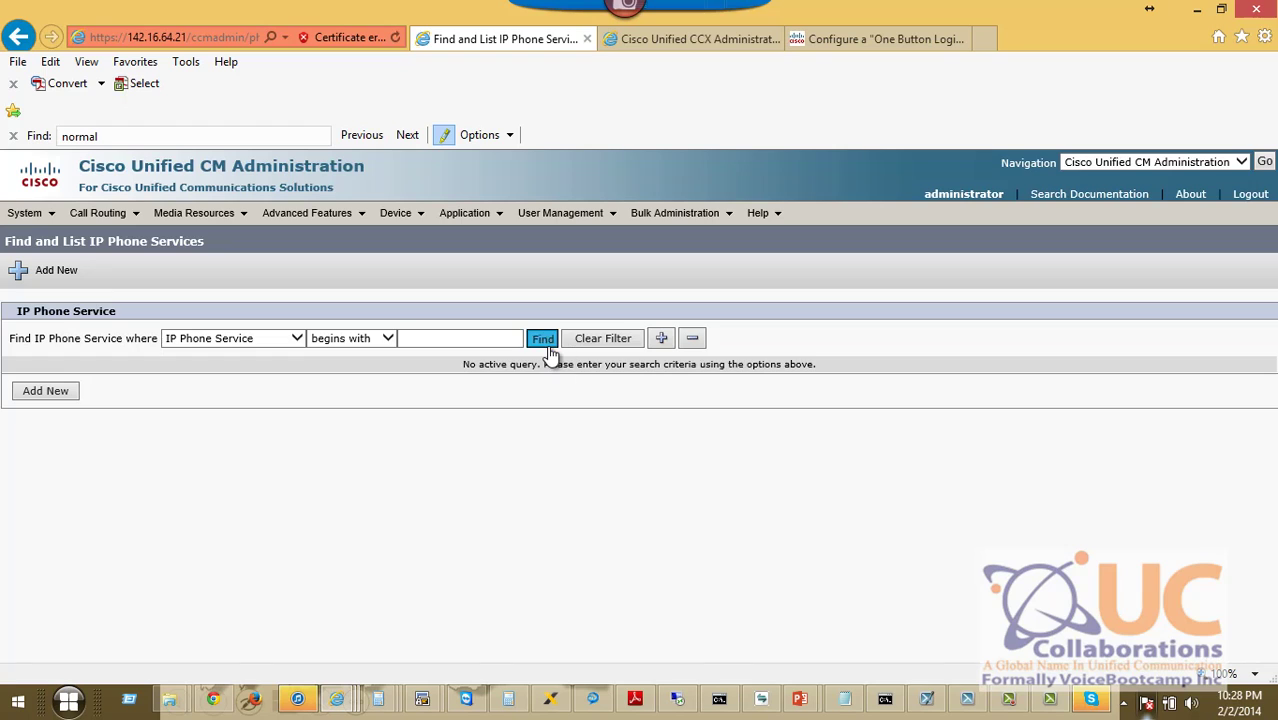
pyautogui.click(543, 340)
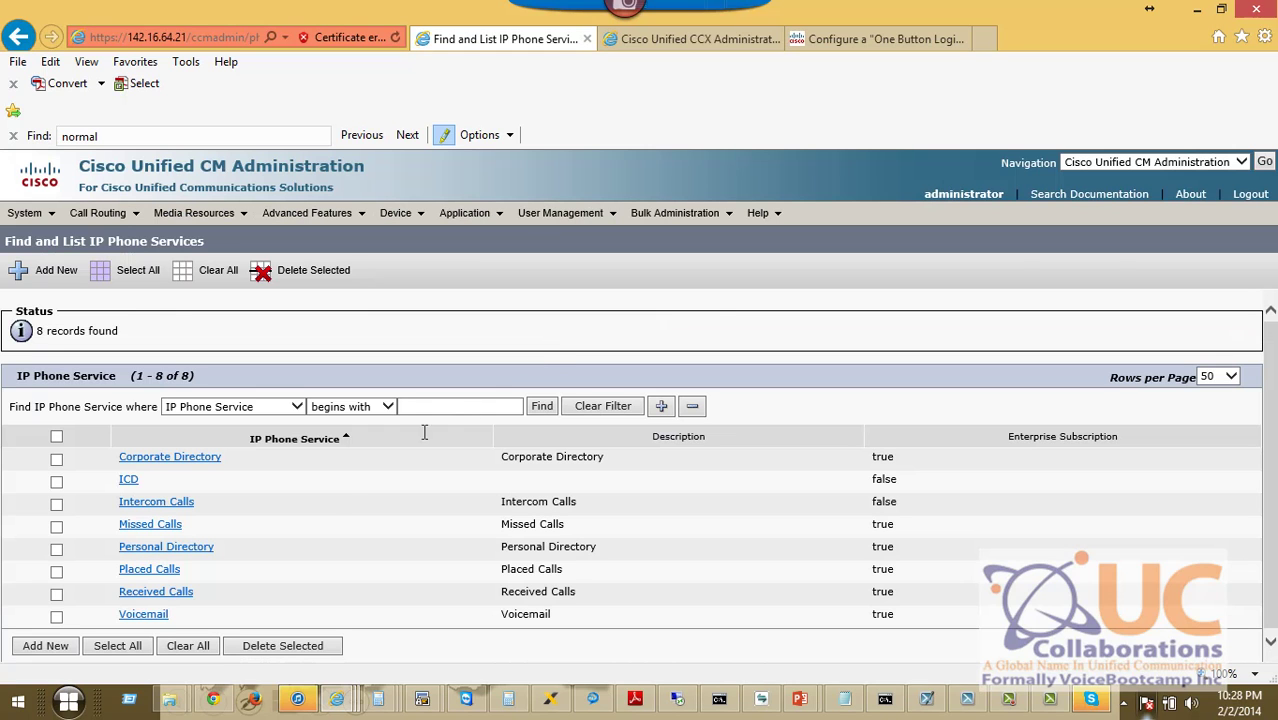
pyautogui.click(40, 646)
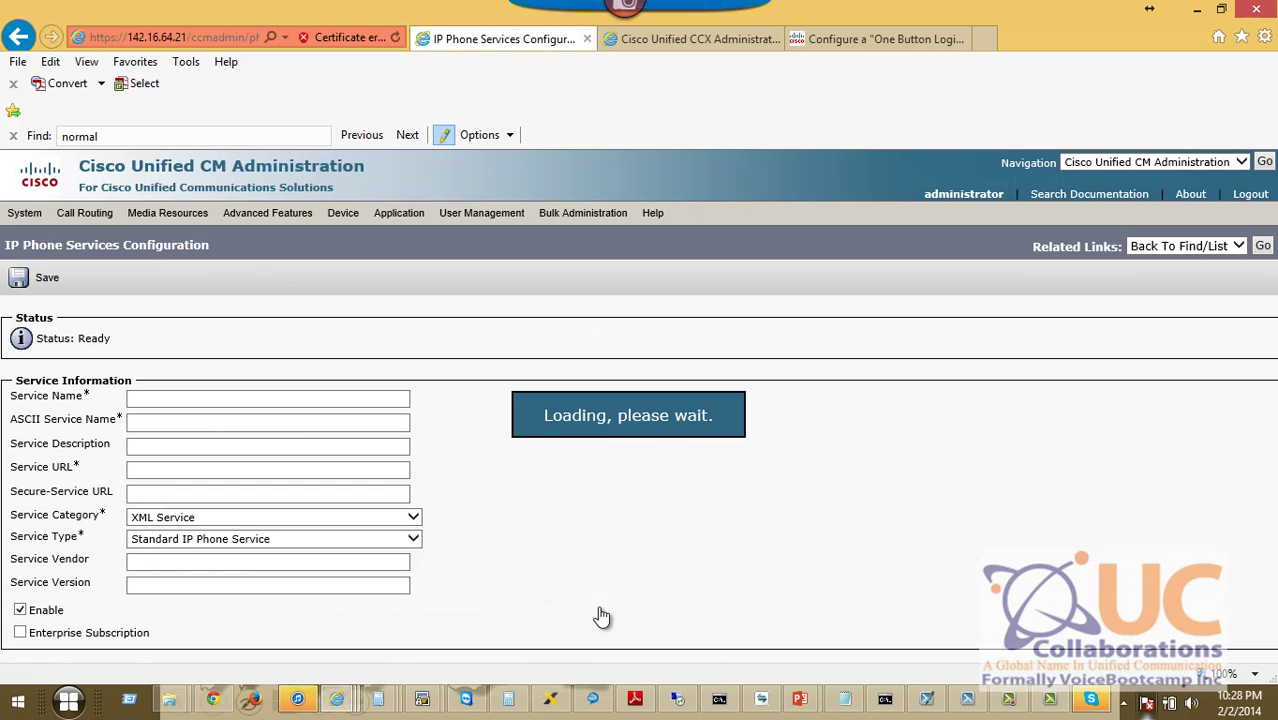
# Create the enabled 'IPCC Login' service with the copied IPAgentInitial.jsp URL and save it.
pyautogui.click(845, 698)
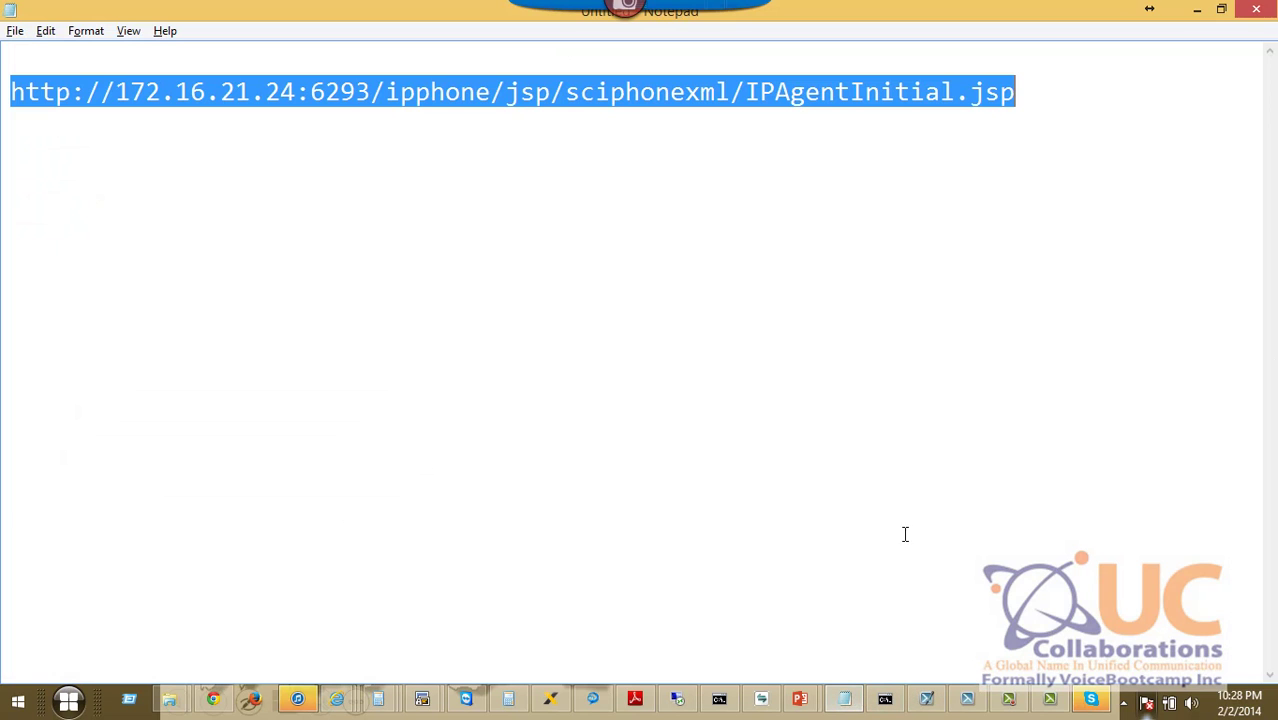
pyautogui.hotkey('alt', 'Tab')
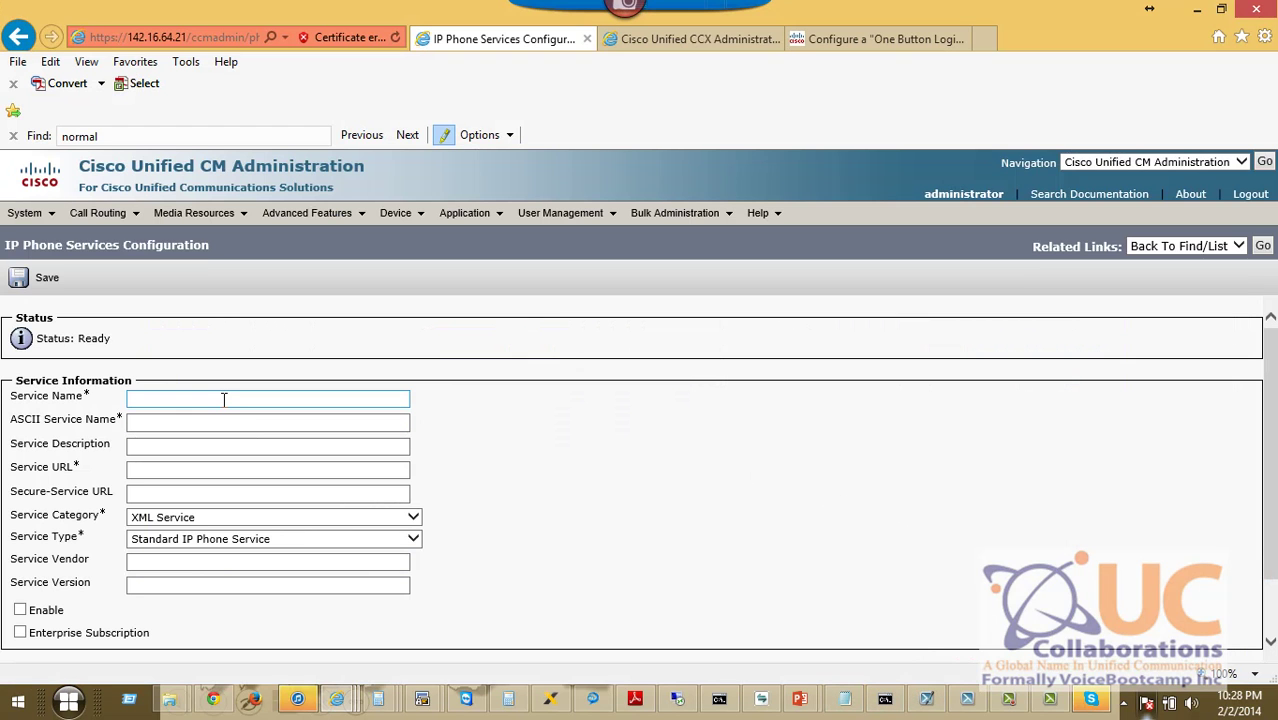
pyautogui.click(221, 399)
pyautogui.write('IPCC Login')
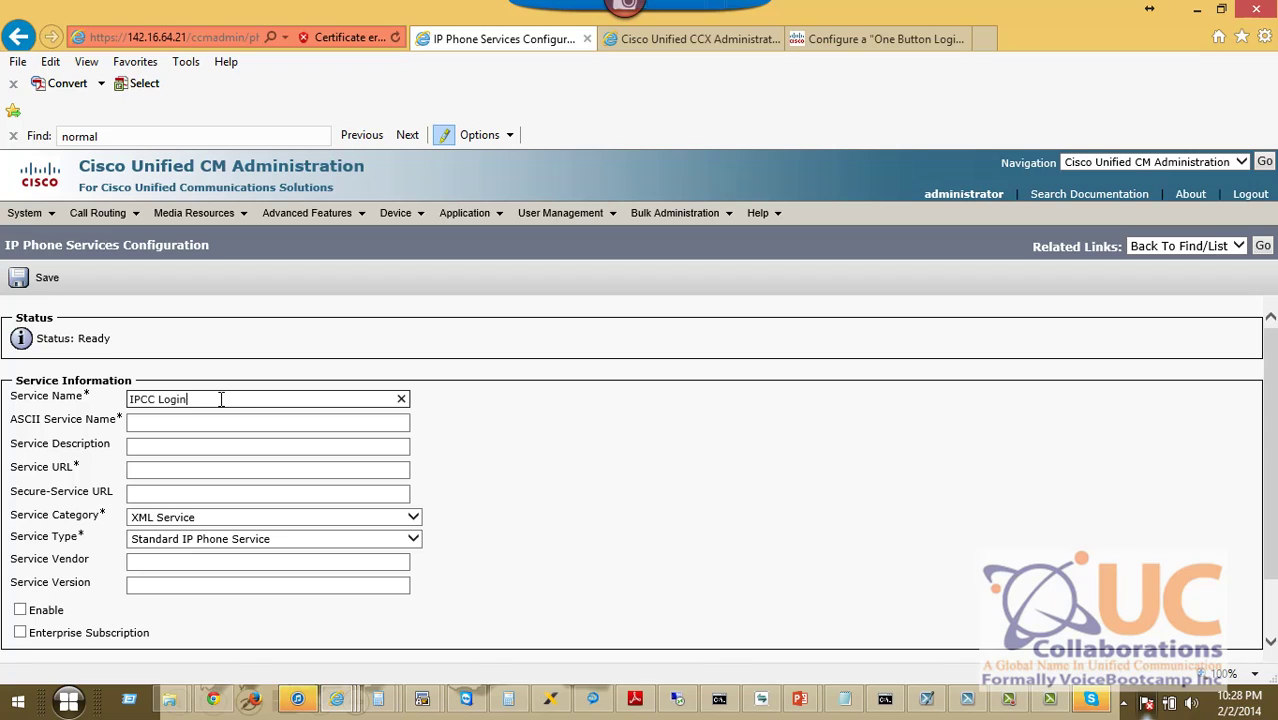
pyautogui.press('Tab')
pyautogui.press('Tab')
pyautogui.press('Tab')
pyautogui.write(':6293/ipphone/jsp/sciphonexml/IPAgentInitial.jsp')
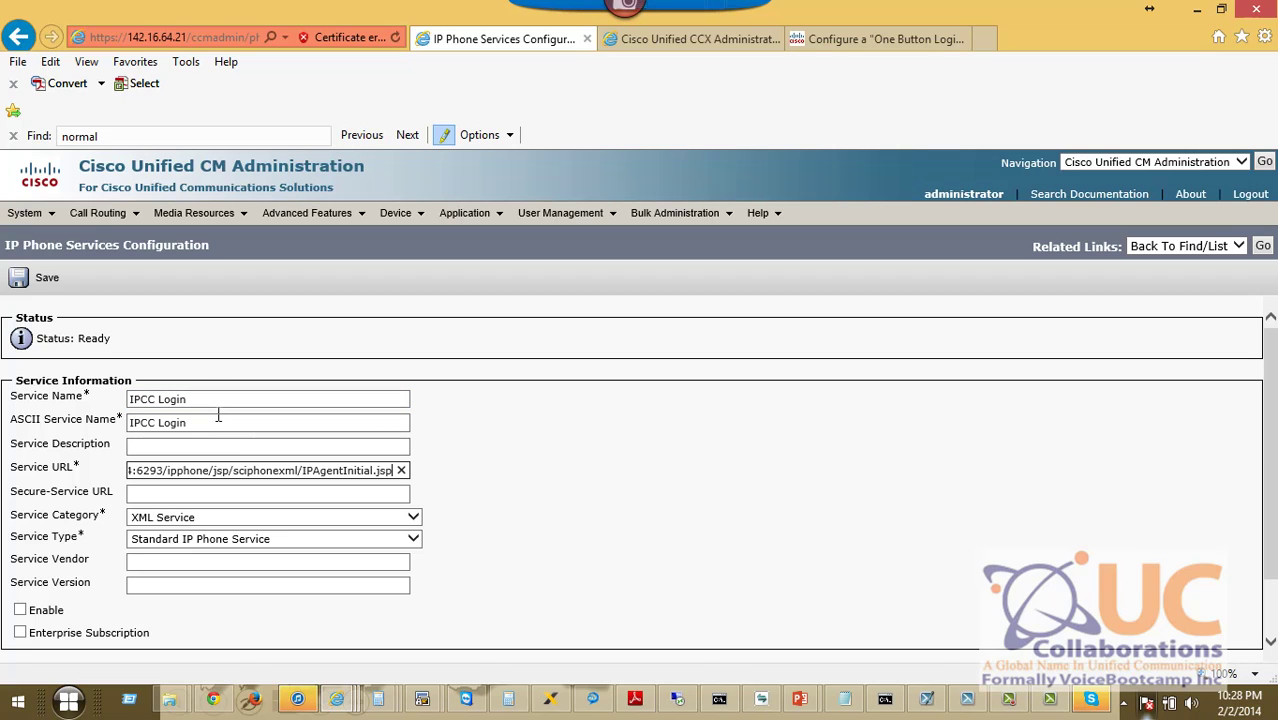
pyautogui.click(20, 610)
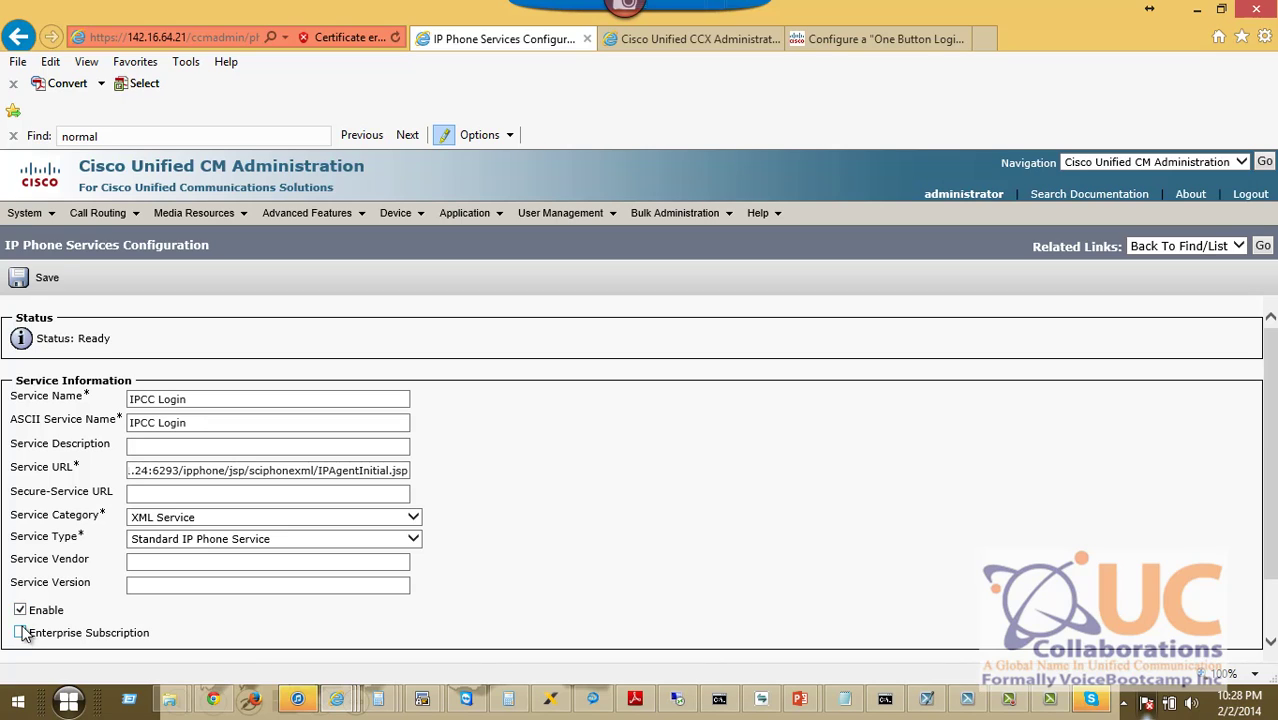
pyautogui.click(44, 284)
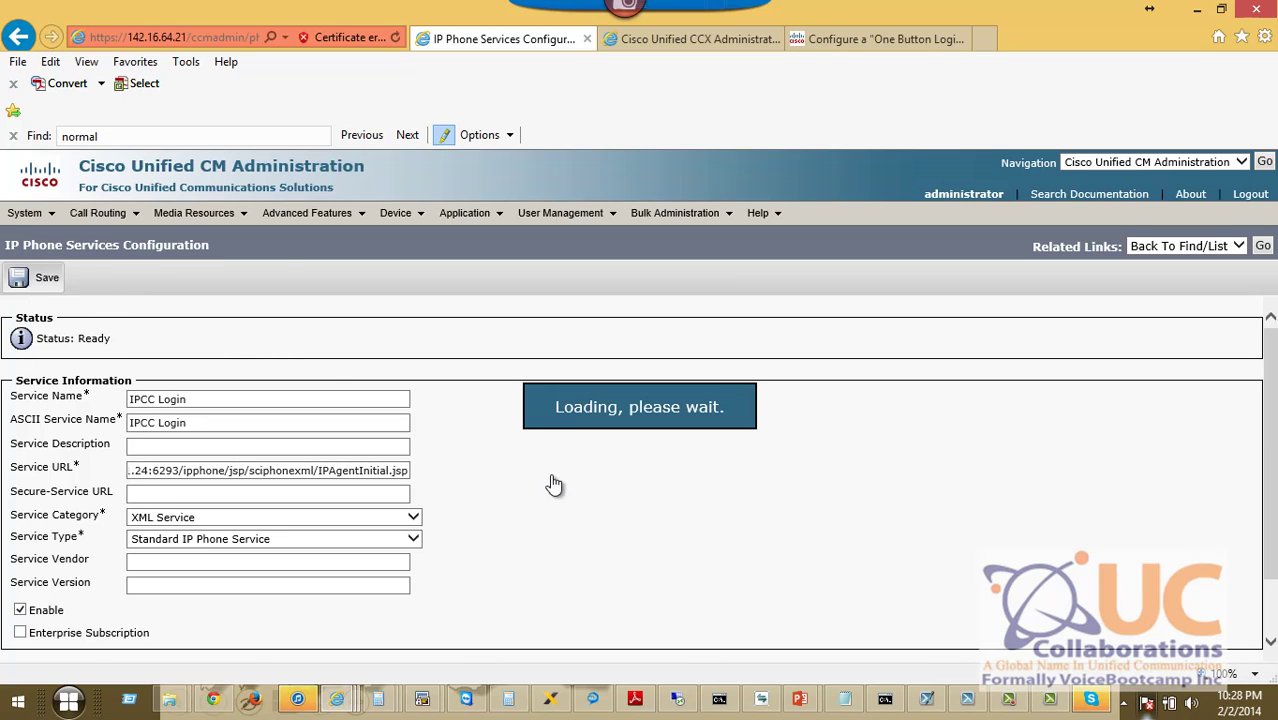
pyautogui.click(44, 280)
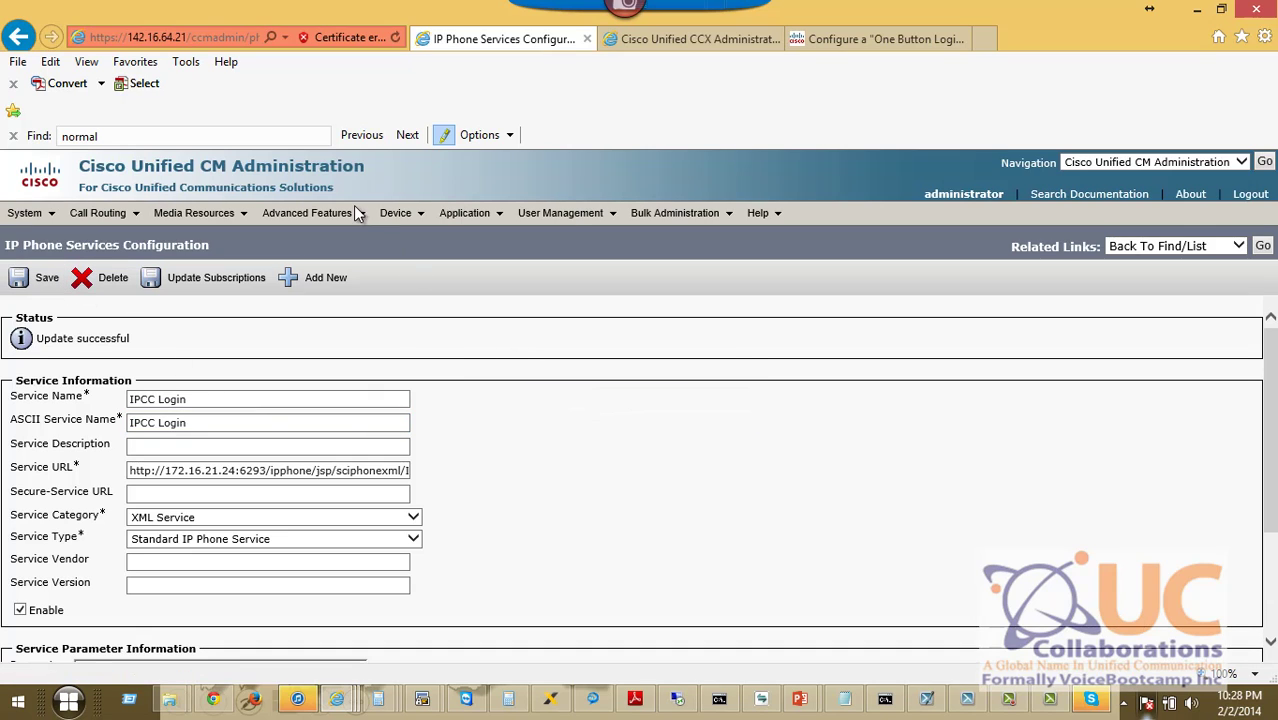
# Open Subscribe/Unsubscribe Services for the SB Test Phone x 3003.
pyautogui.moveTo(397, 213)
pyautogui.click(446, 305)
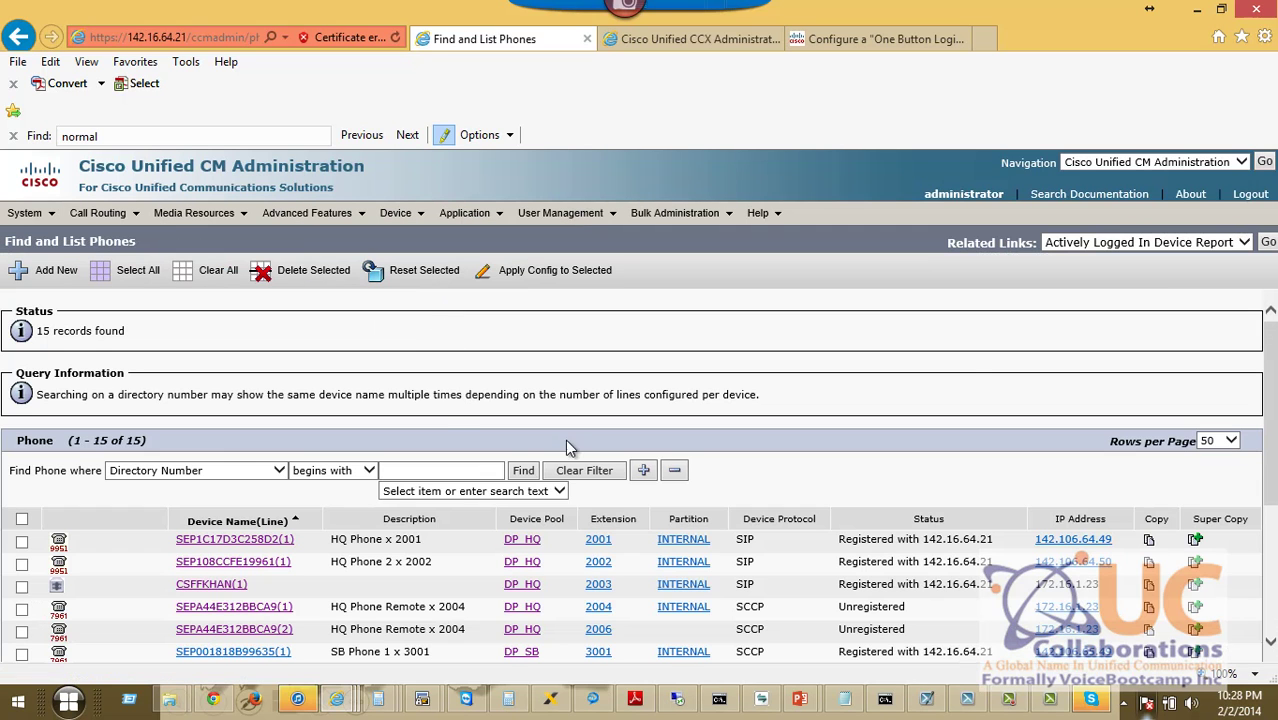
pyautogui.scroll(-5, 470, 540)
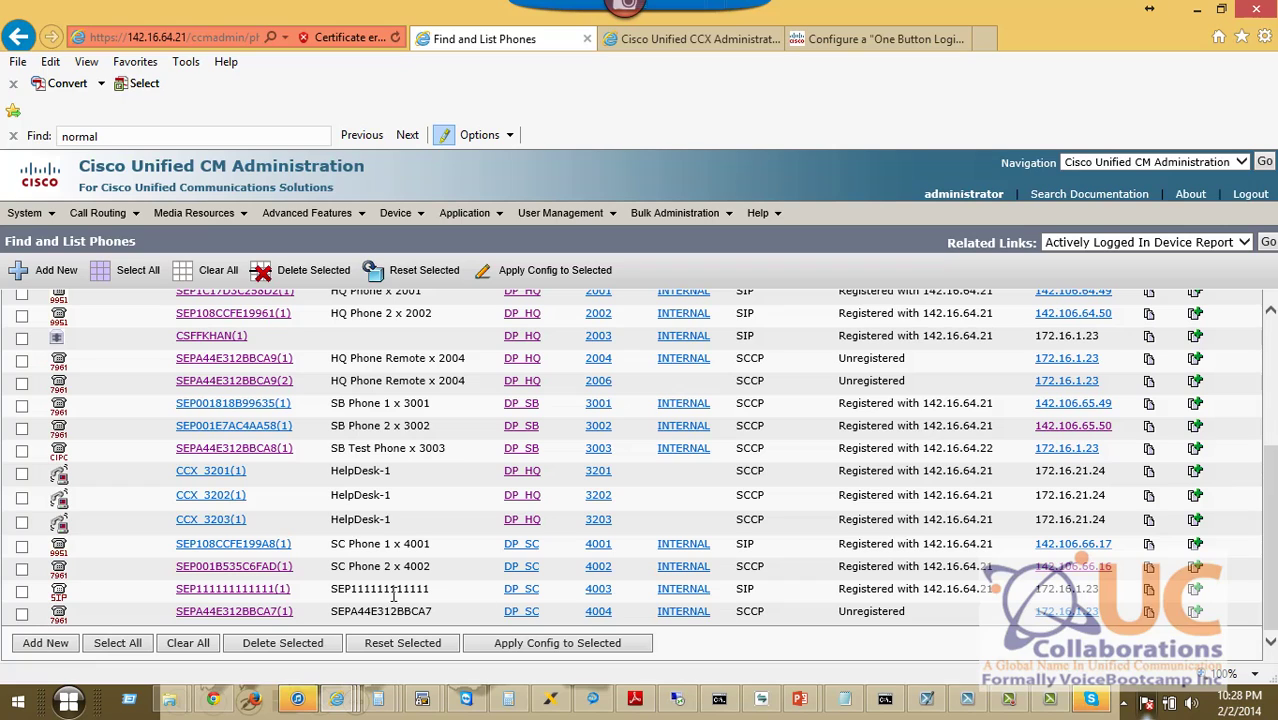
pyautogui.click(249, 450)
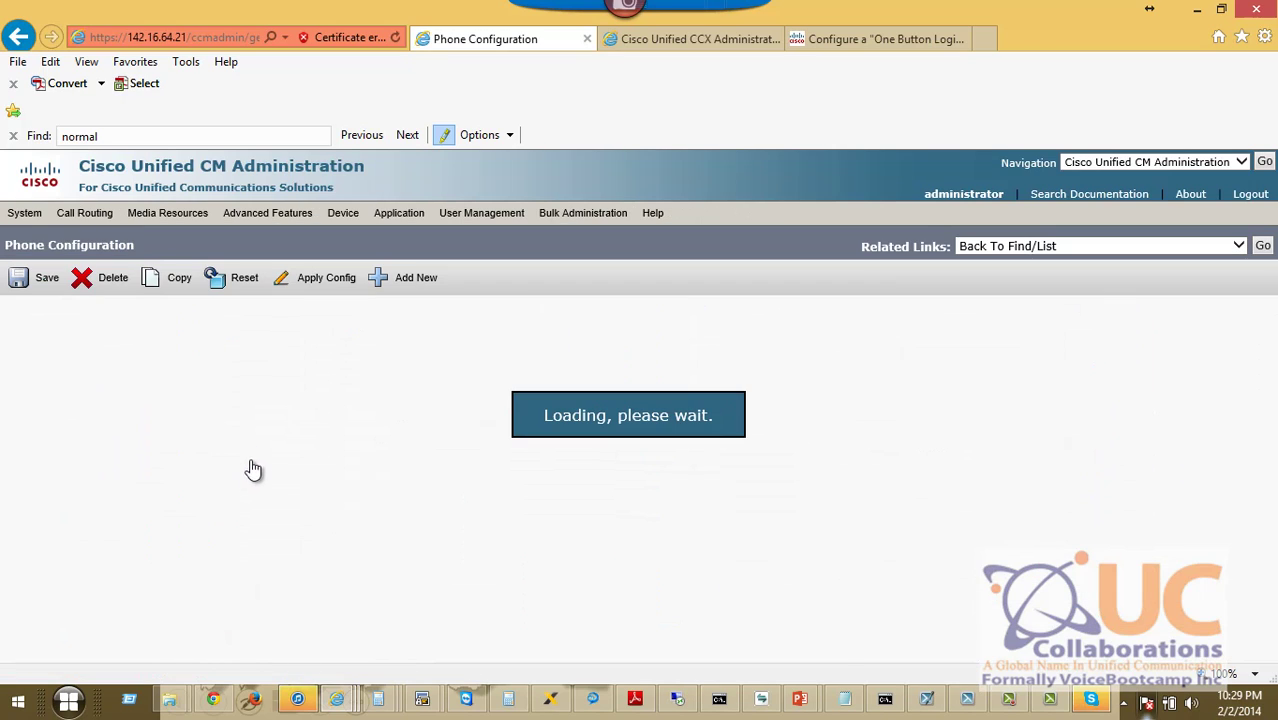
pyautogui.click(1102, 251)
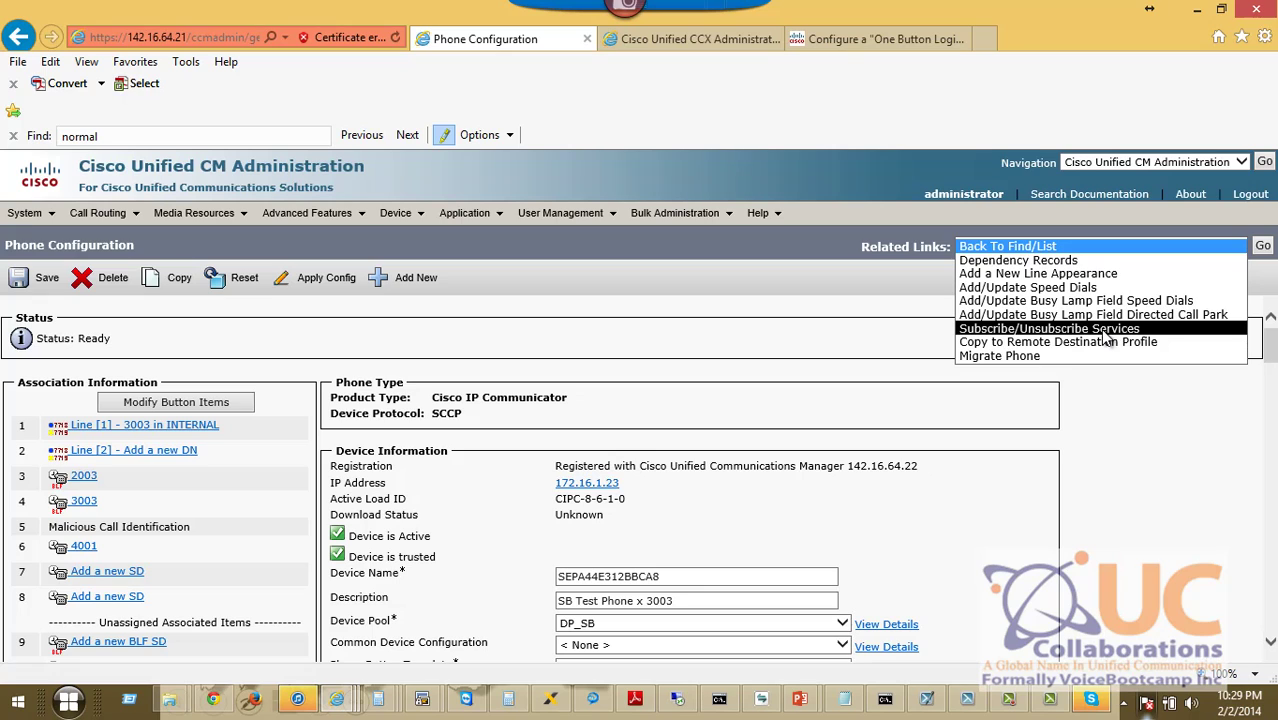
pyautogui.click(1105, 333)
pyautogui.click(1263, 246)
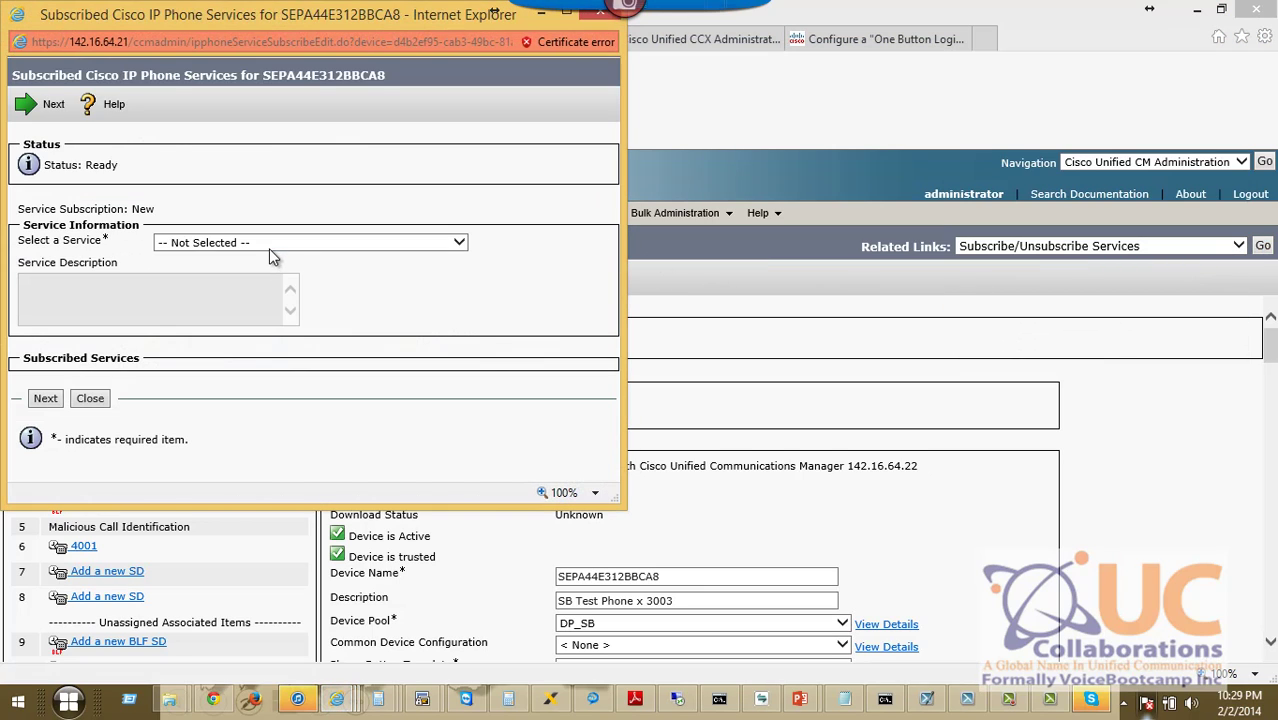
# Subscribe the phone to IPCC Login and close the subscription window.
pyautogui.click(269, 243)
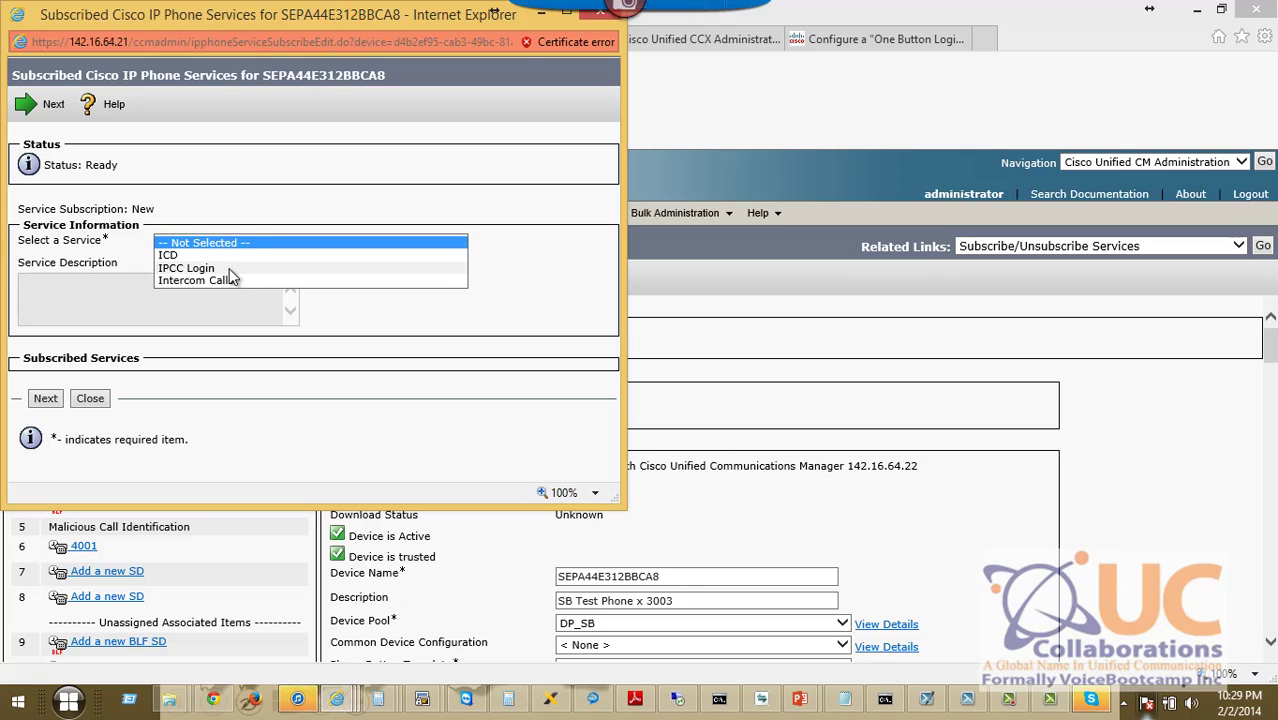
pyautogui.click(220, 268)
pyautogui.click(45, 398)
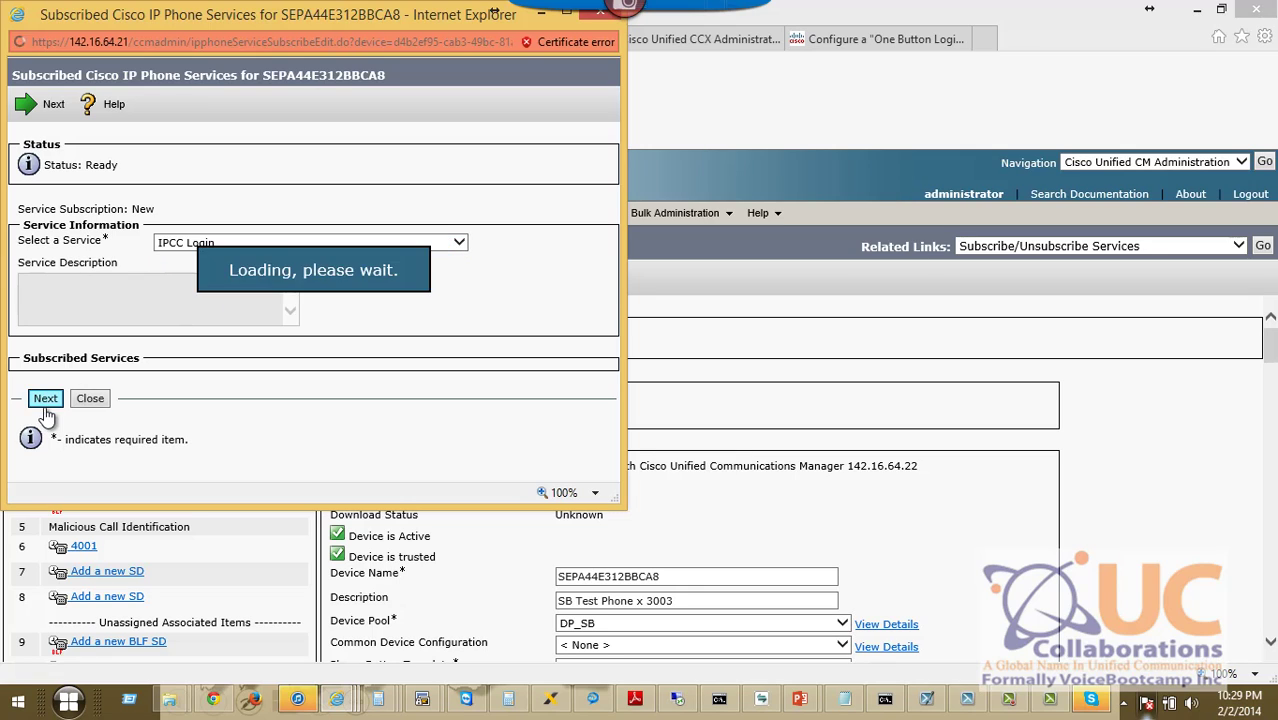
pyautogui.click(62, 346)
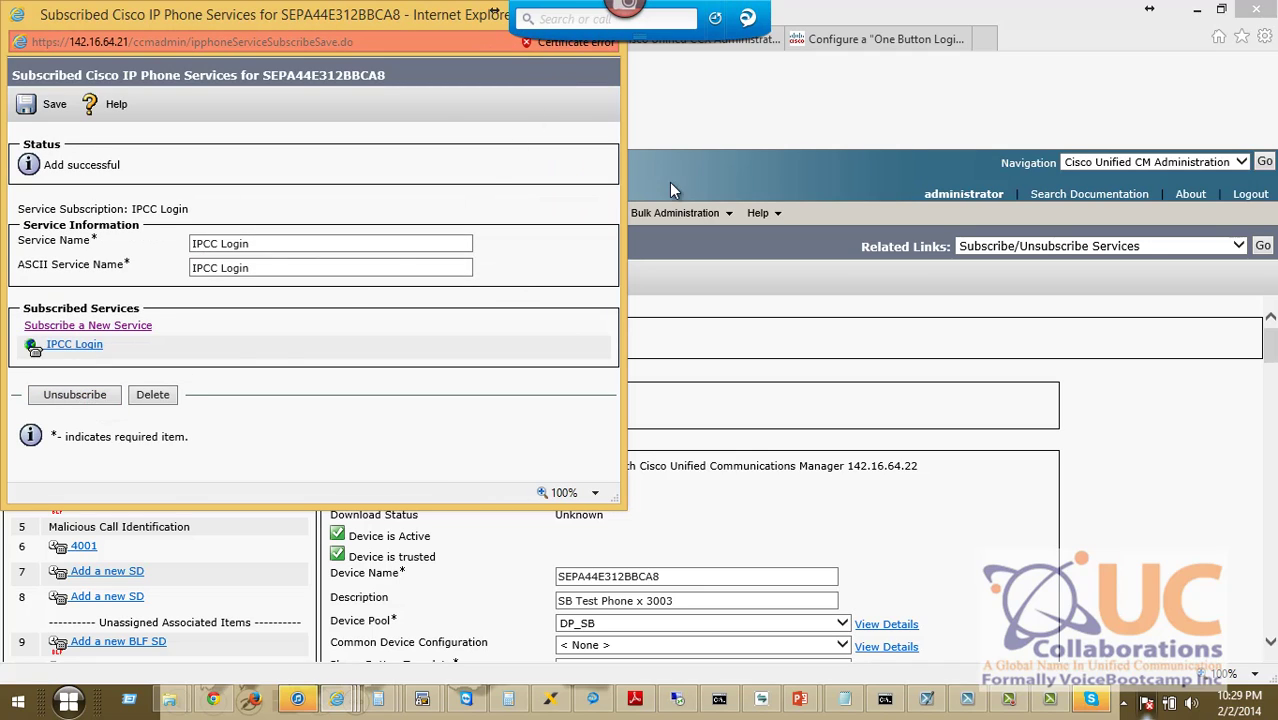
pyautogui.moveTo(390, 20); pyautogui.dragTo(638, 132)
pyautogui.click(846, 124)
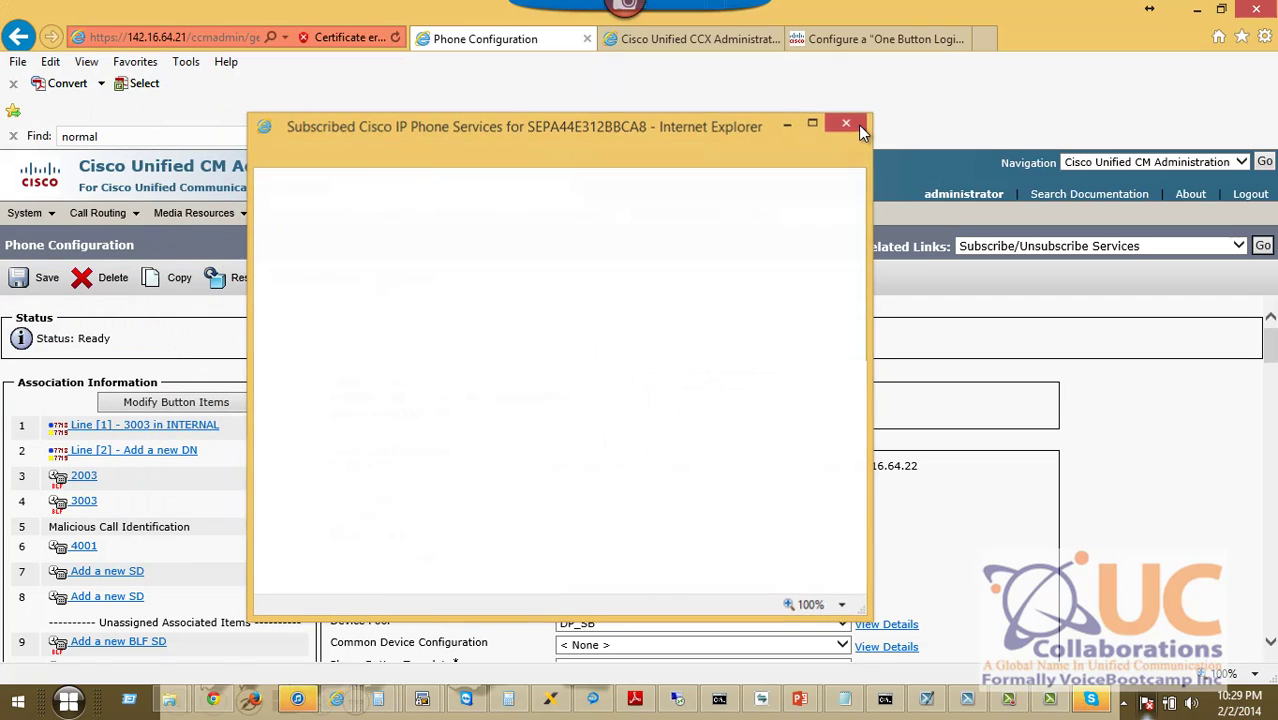
pyautogui.click(761, 698)
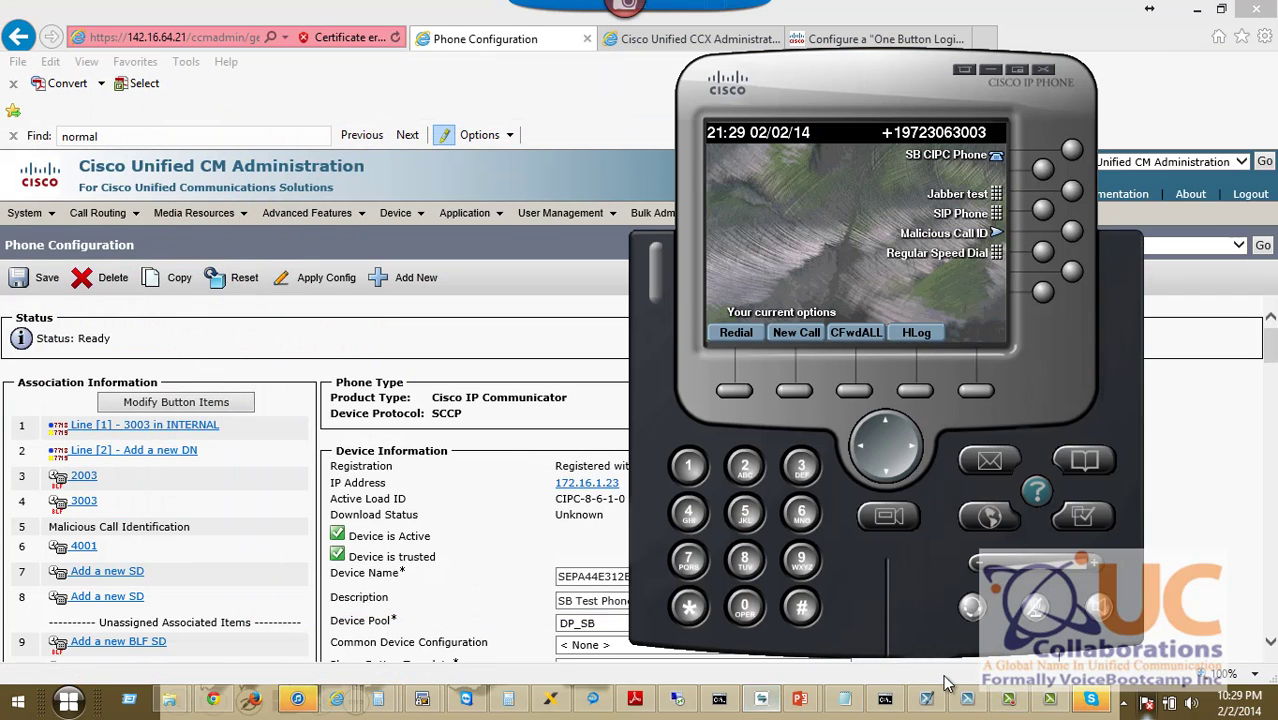
# Launch the softphone, dismiss its registration prompt, and show the UCCX Verification slide.
pyautogui.click(86, 708)
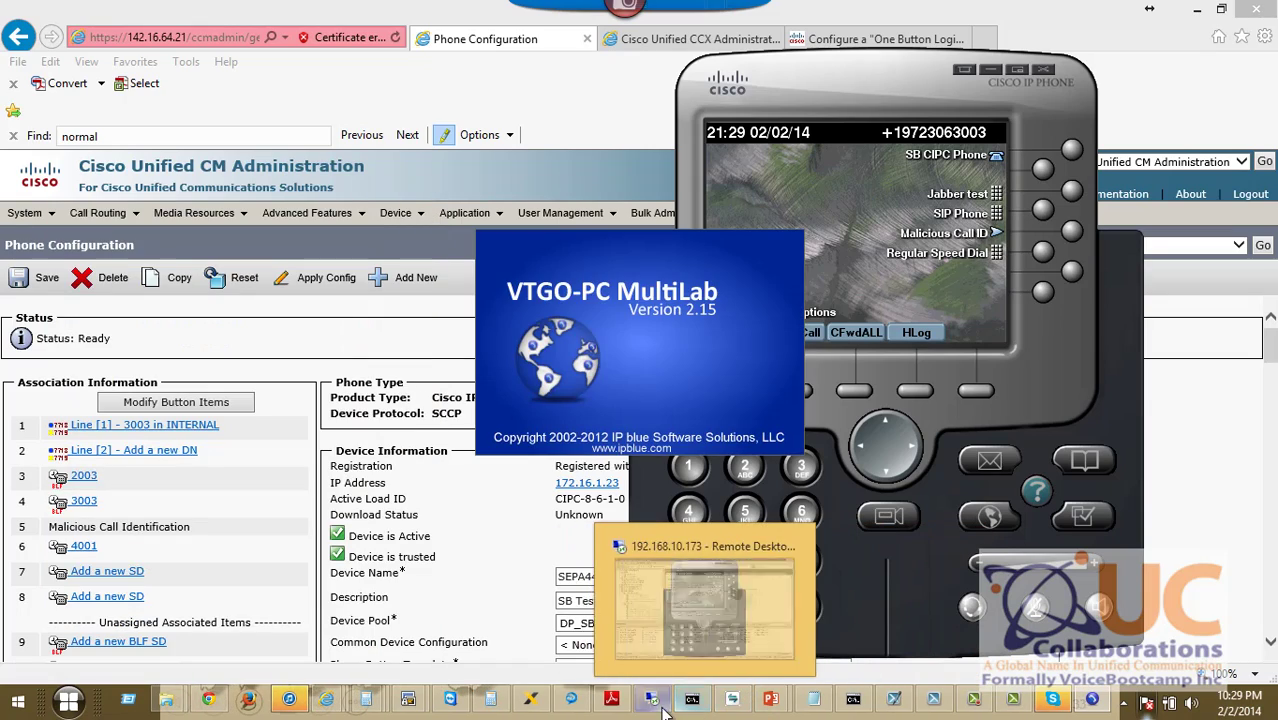
pyautogui.click(829, 660)
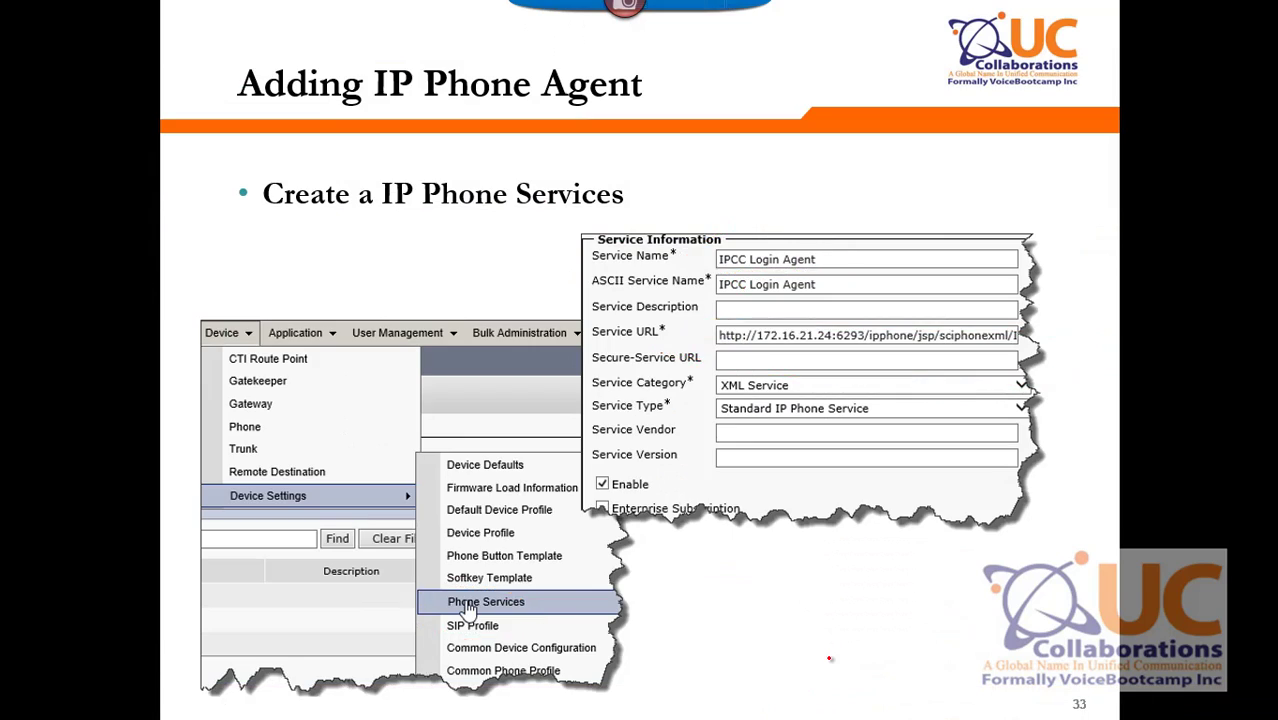
pyautogui.press('Right')
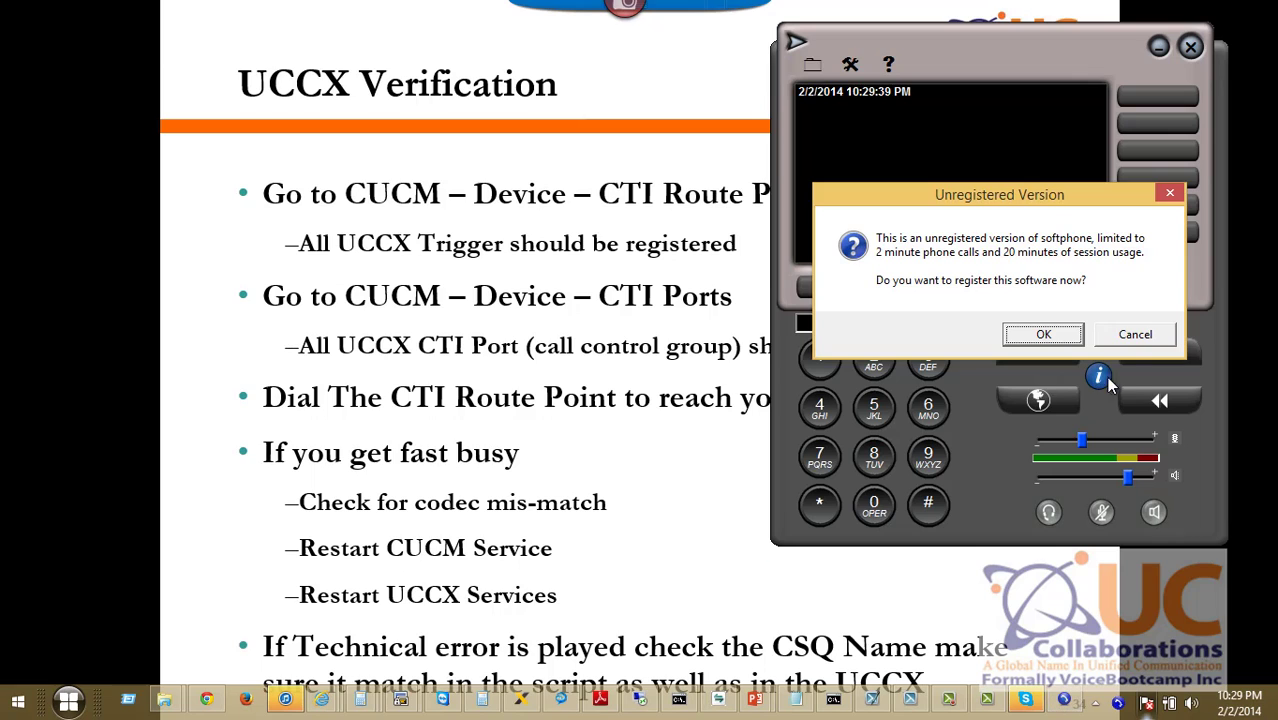
pyautogui.click(1140, 340)
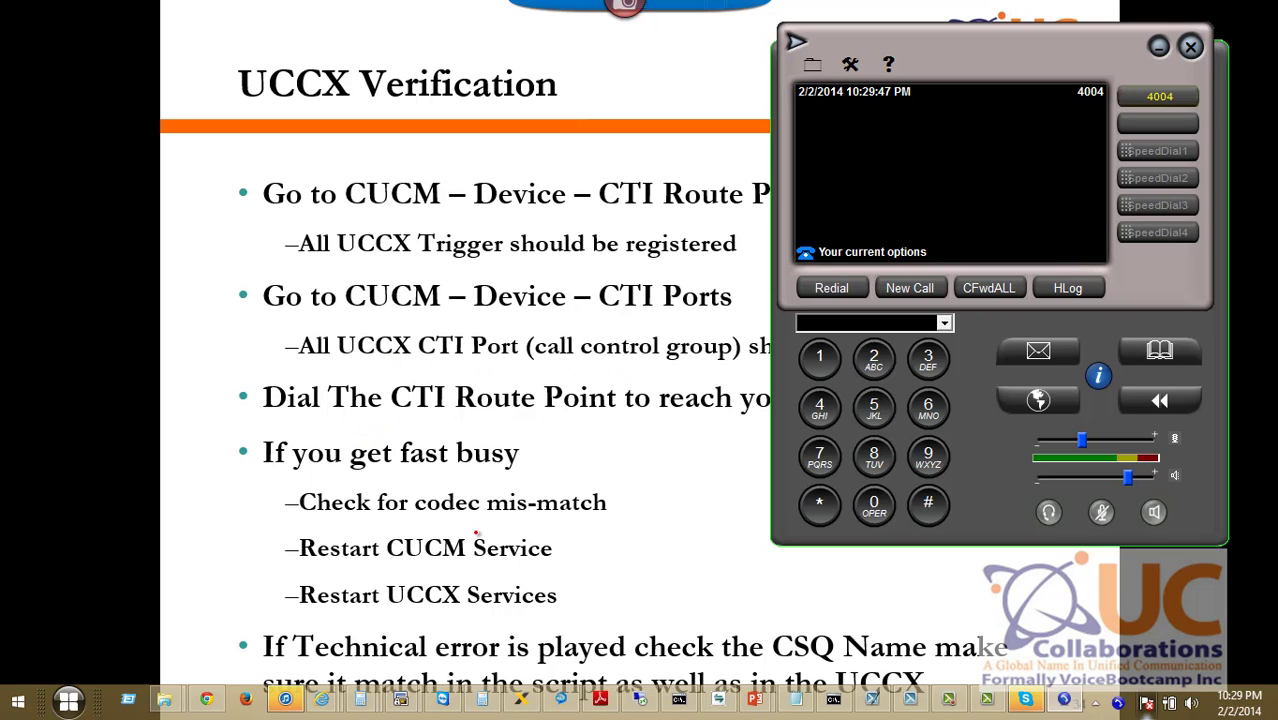
pyautogui.click(425, 527)
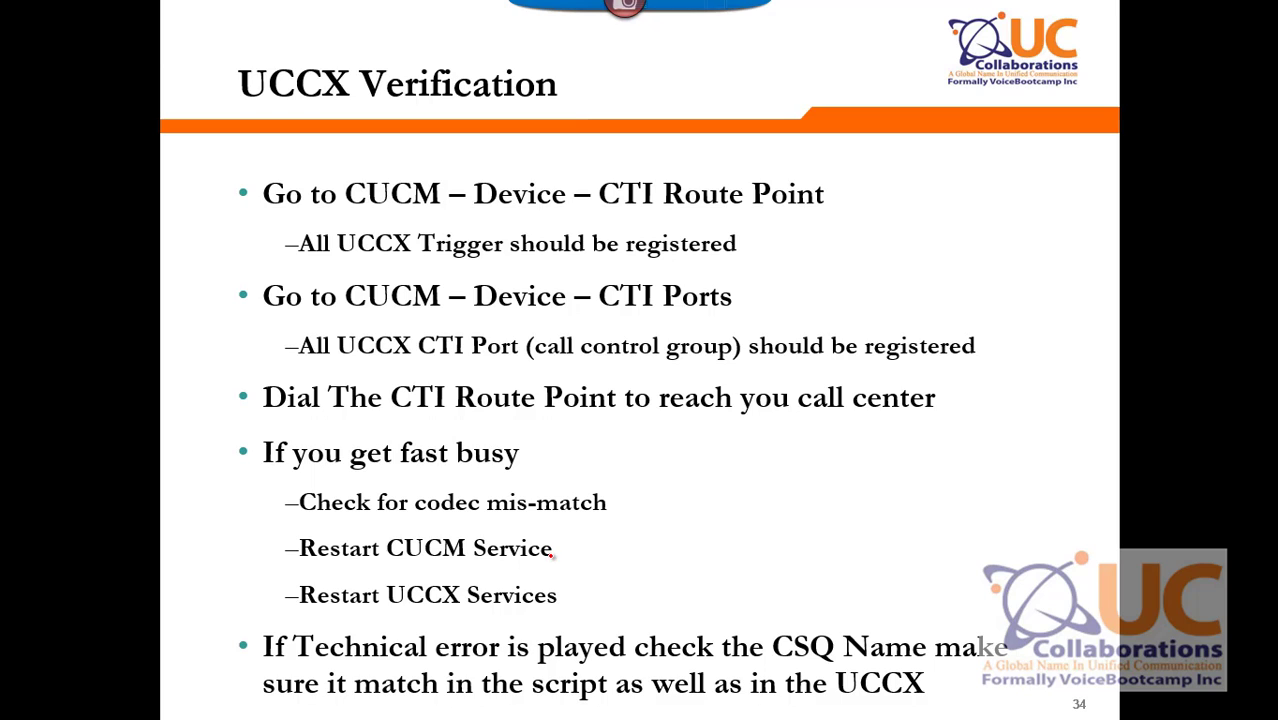
pyautogui.hotkey('alt', 'Tab')
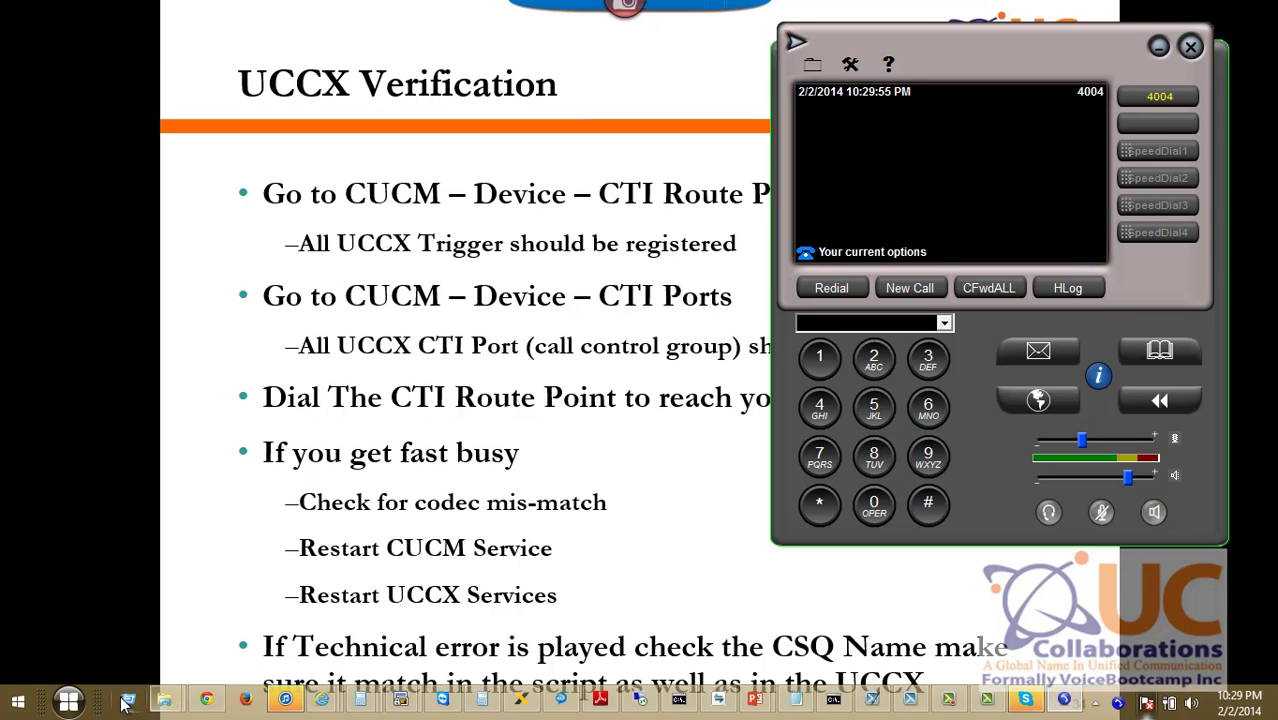
pyautogui.click(68, 700)
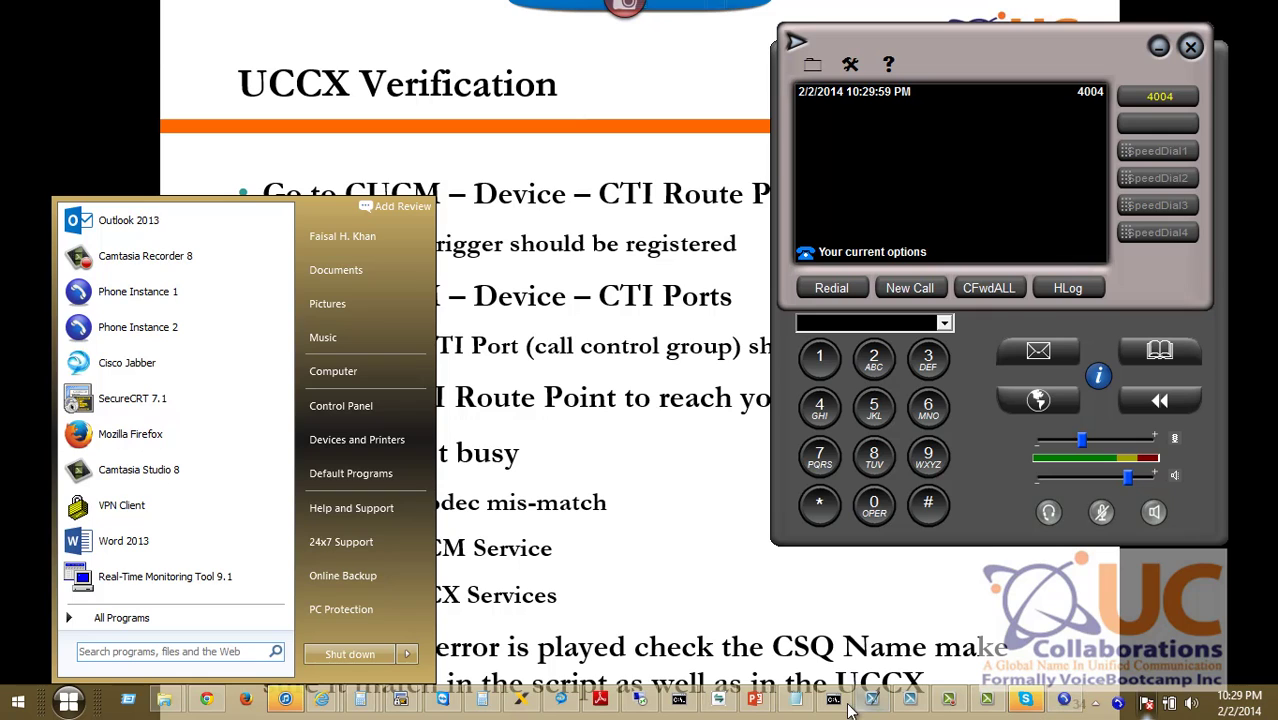
pyautogui.click(718, 699)
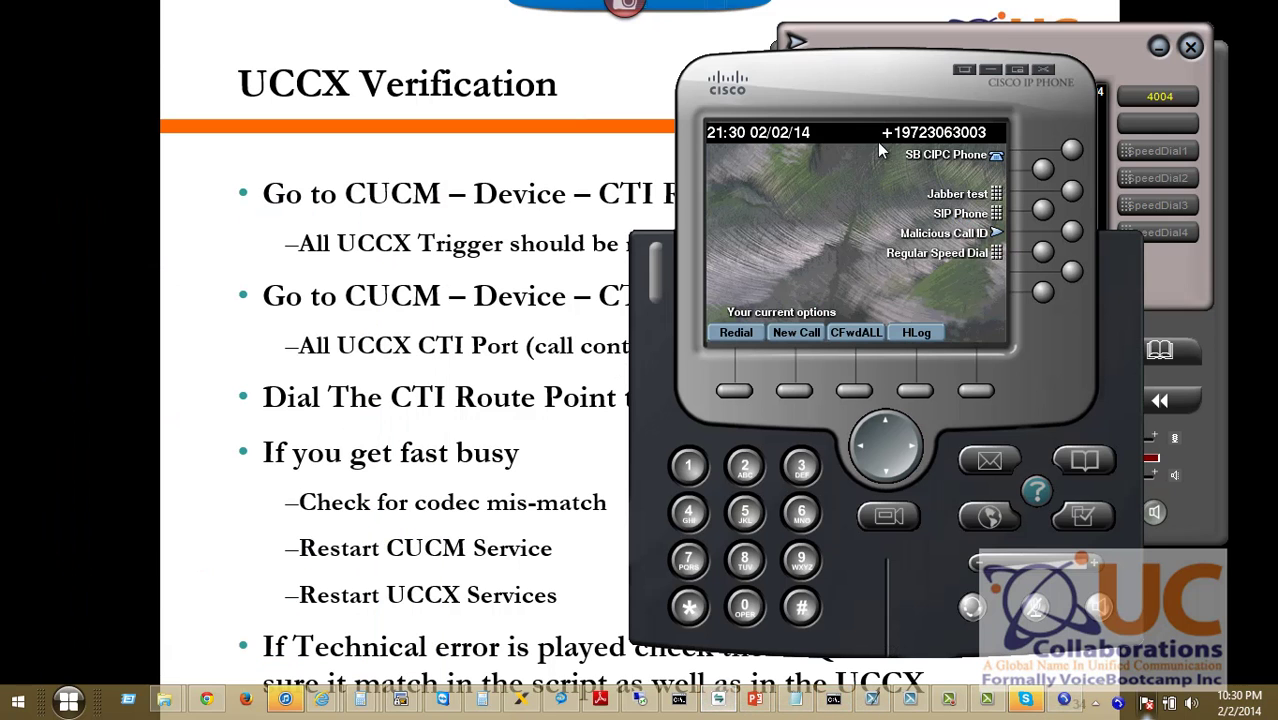
# Dial 3000 from the 4004 softphone with both phone windows visible side by side.
pyautogui.moveTo(877, 142); pyautogui.dragTo(511, 66)
pyautogui.click(920, 286)
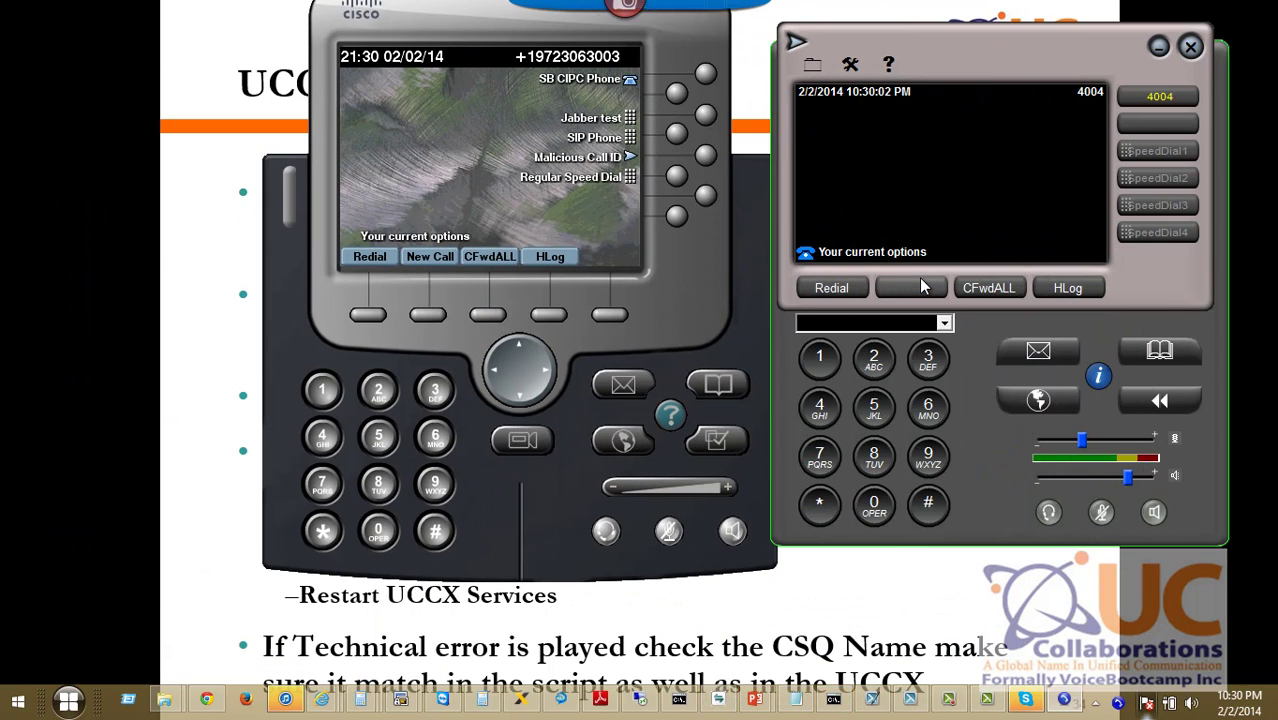
pyautogui.write('3000')
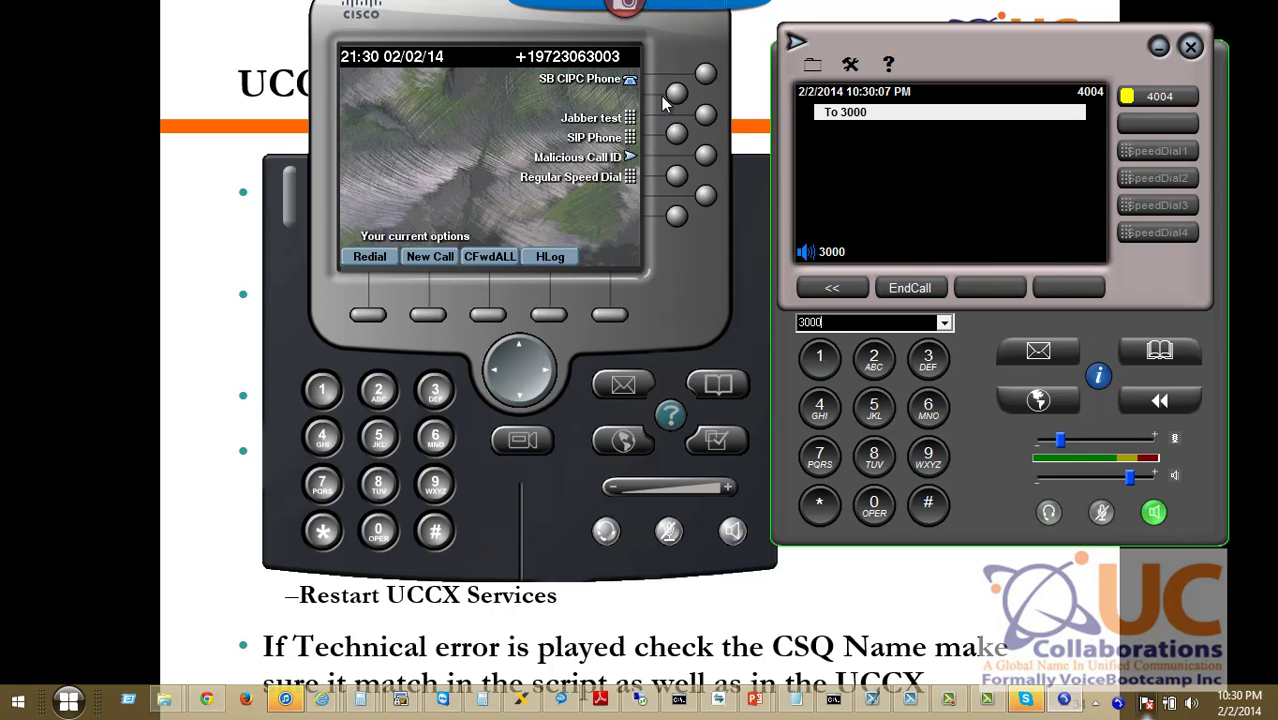
pyautogui.moveTo(470, 37); pyautogui.dragTo(365, 56)
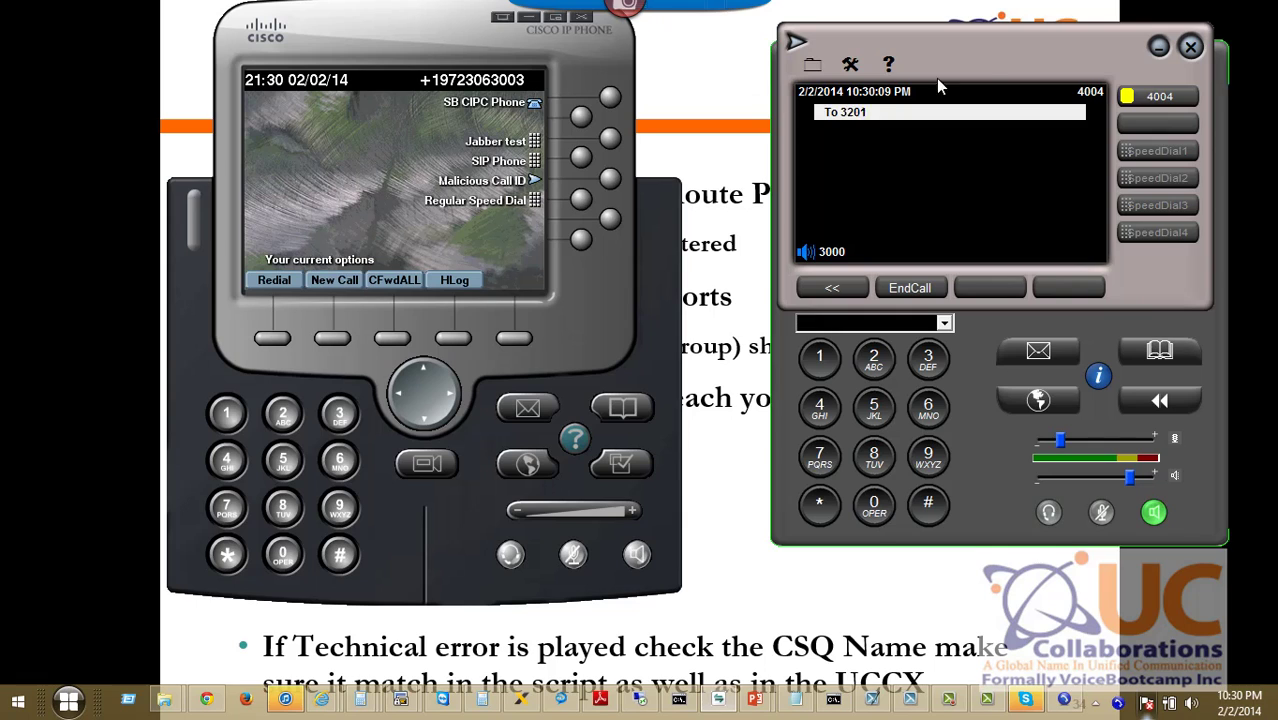
pyautogui.moveTo(930, 77); pyautogui.dragTo(873, 101)
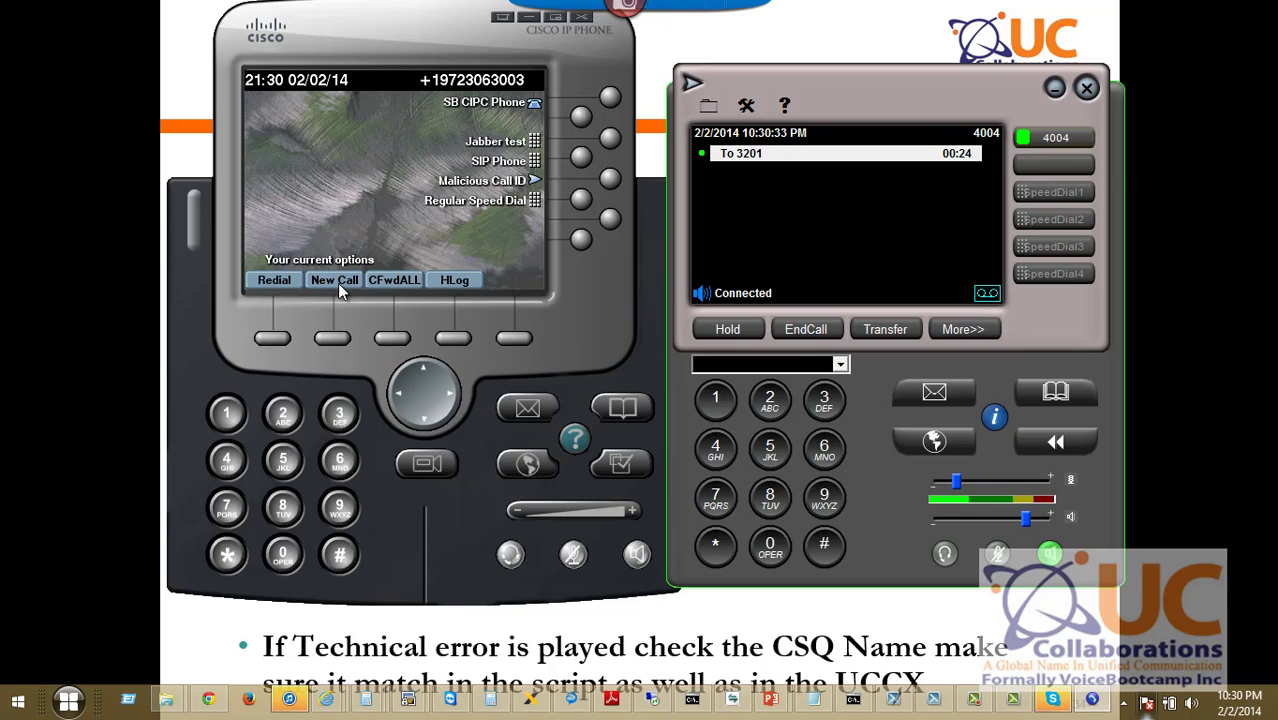
# Log the agent in through IPCC Login with their name, password and extension 3003.
pyautogui.click(525, 472)
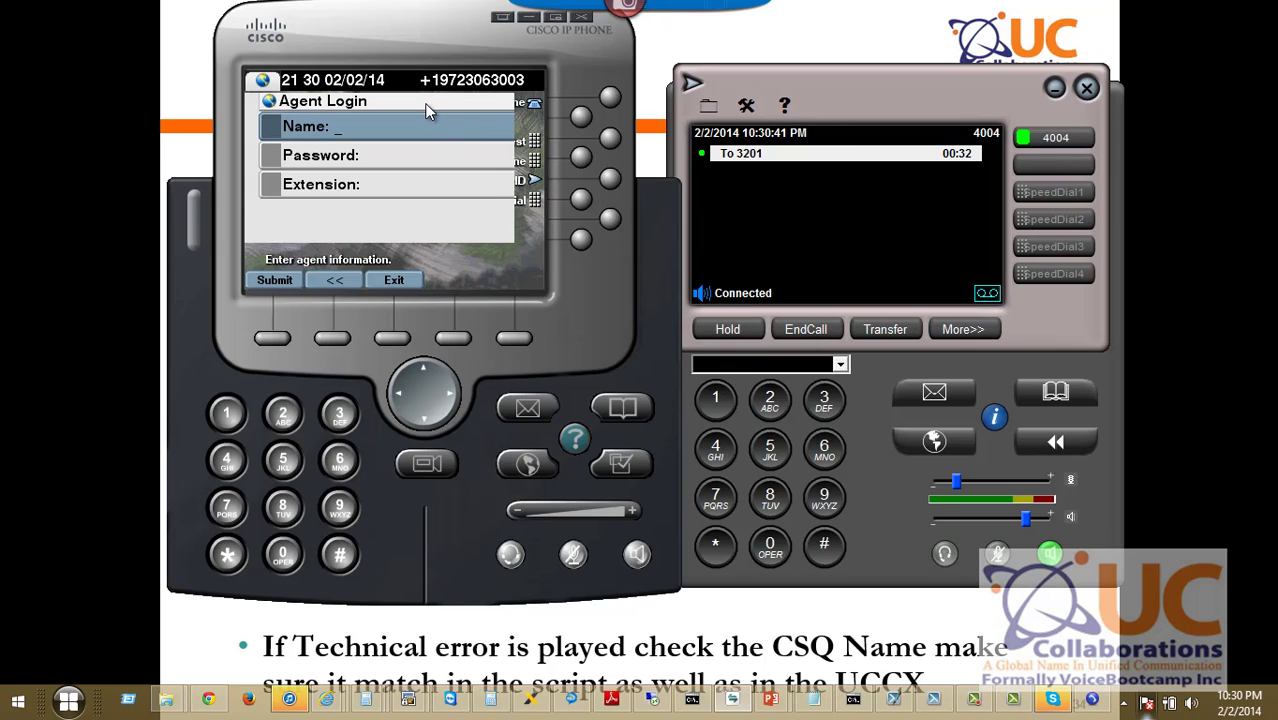
pyautogui.click(436, 155)
pyautogui.write('*************')
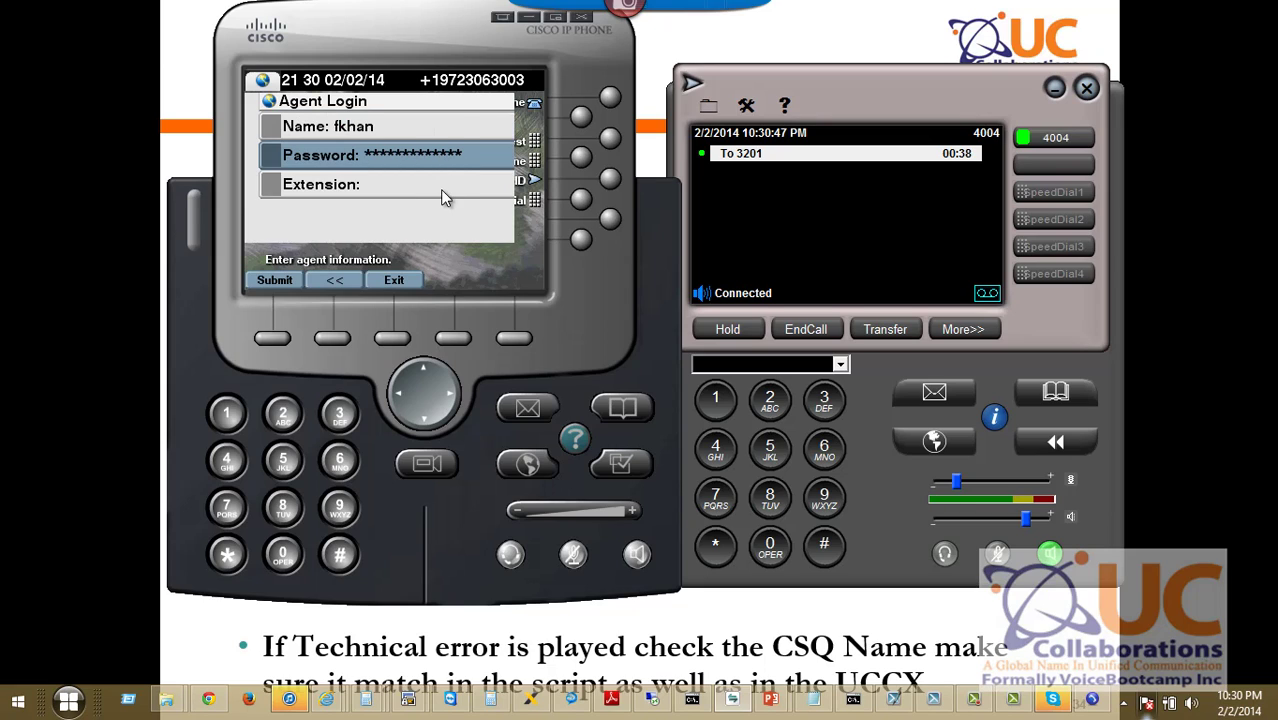
pyautogui.click(443, 184)
pyautogui.write('3003')
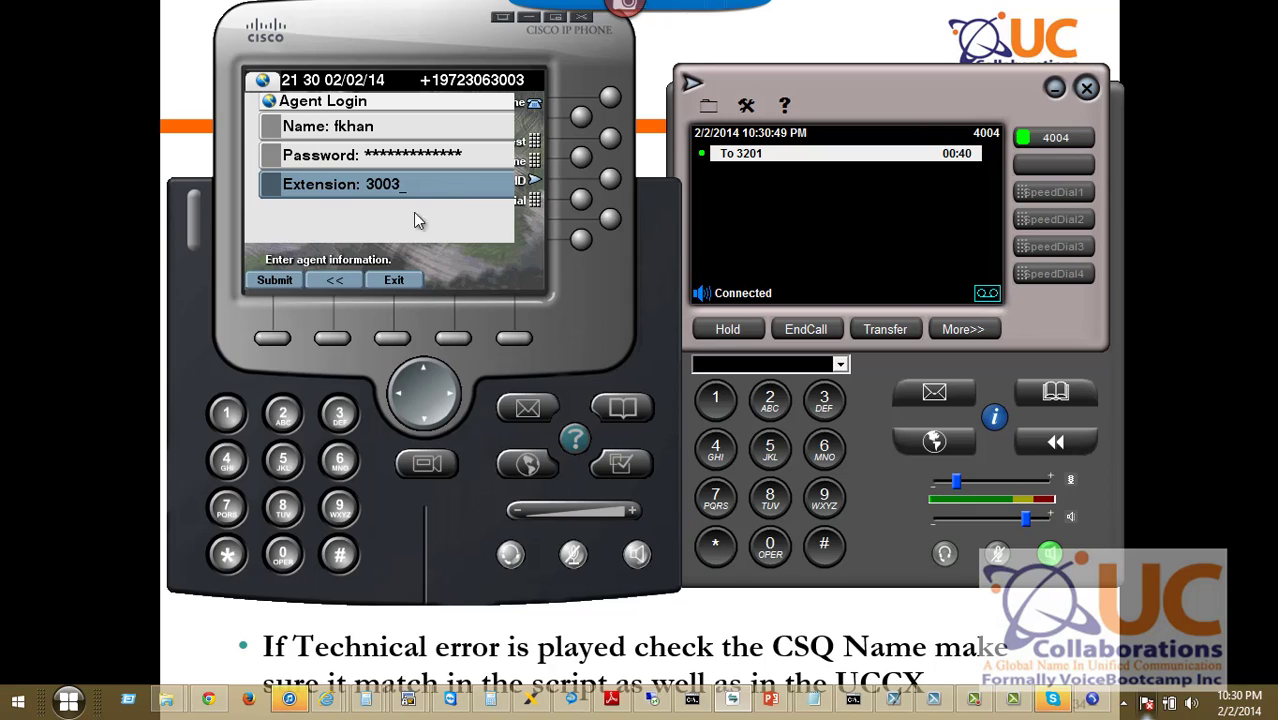
pyautogui.click(275, 280)
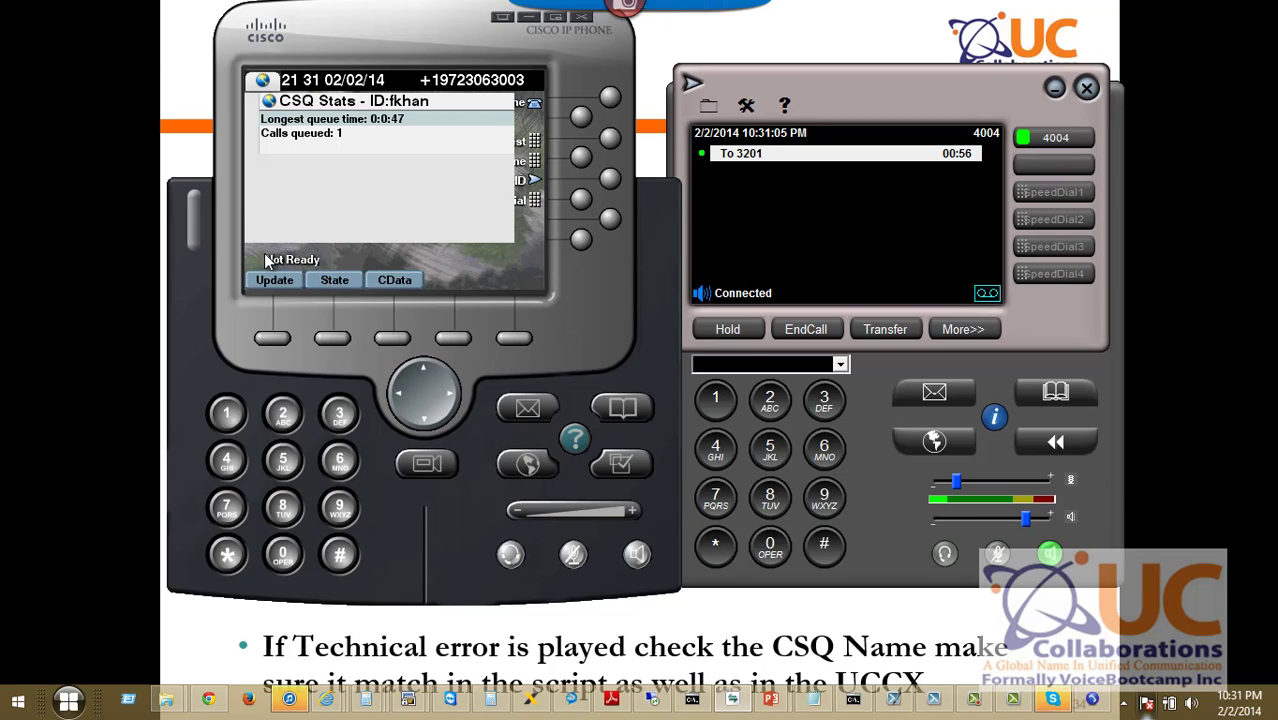
# Set the agent state to Ready and return to the UCCX Verification slide.
pyautogui.click(279, 282)
pyautogui.click(322, 283)
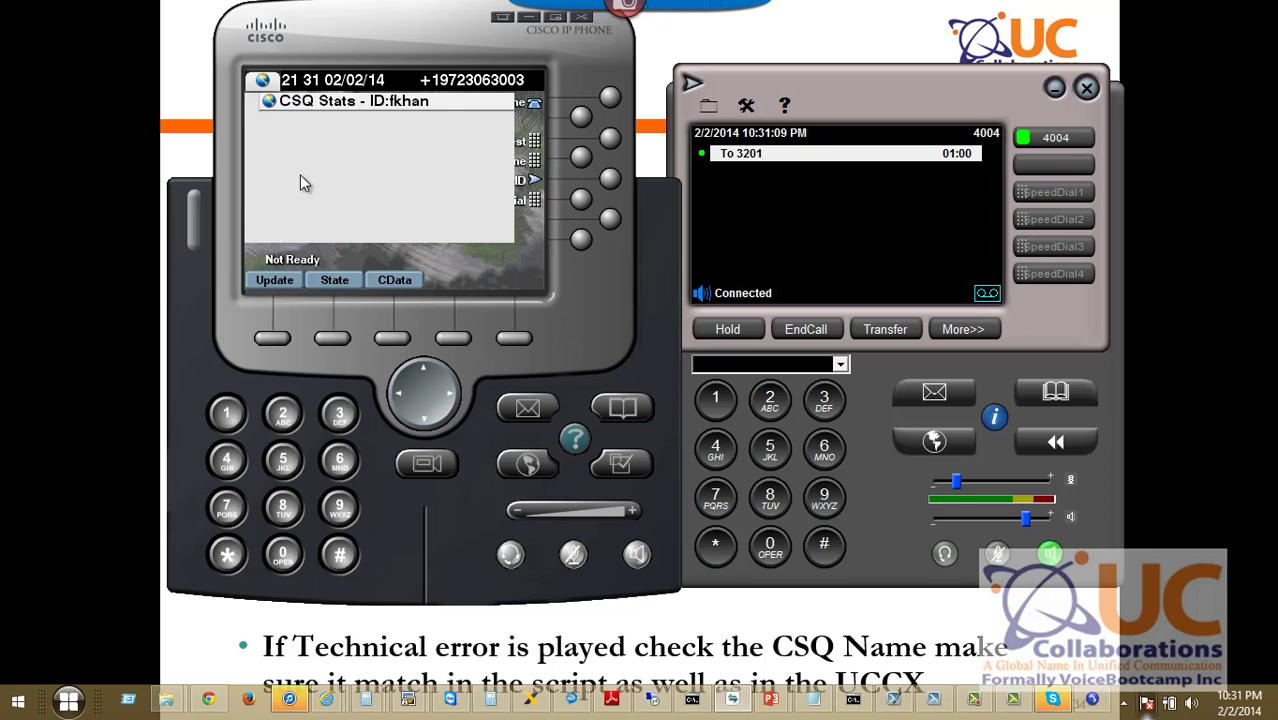
pyautogui.click(290, 282)
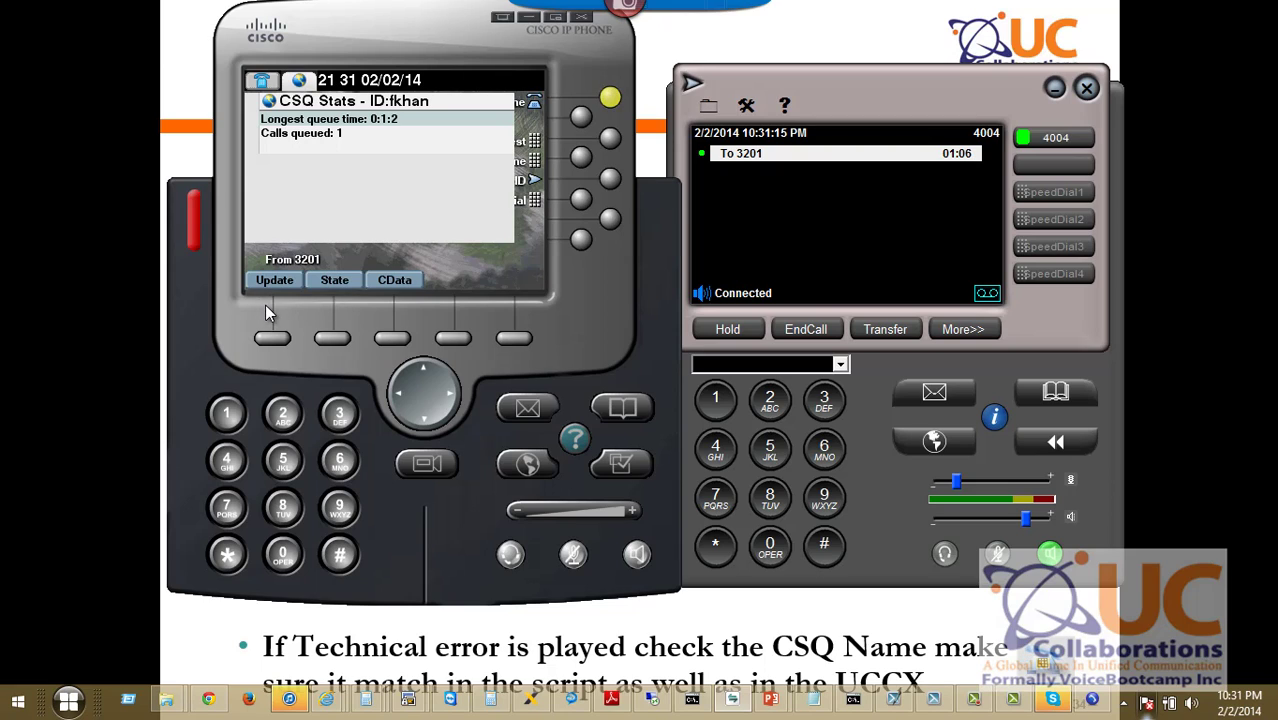
pyautogui.click(823, 330)
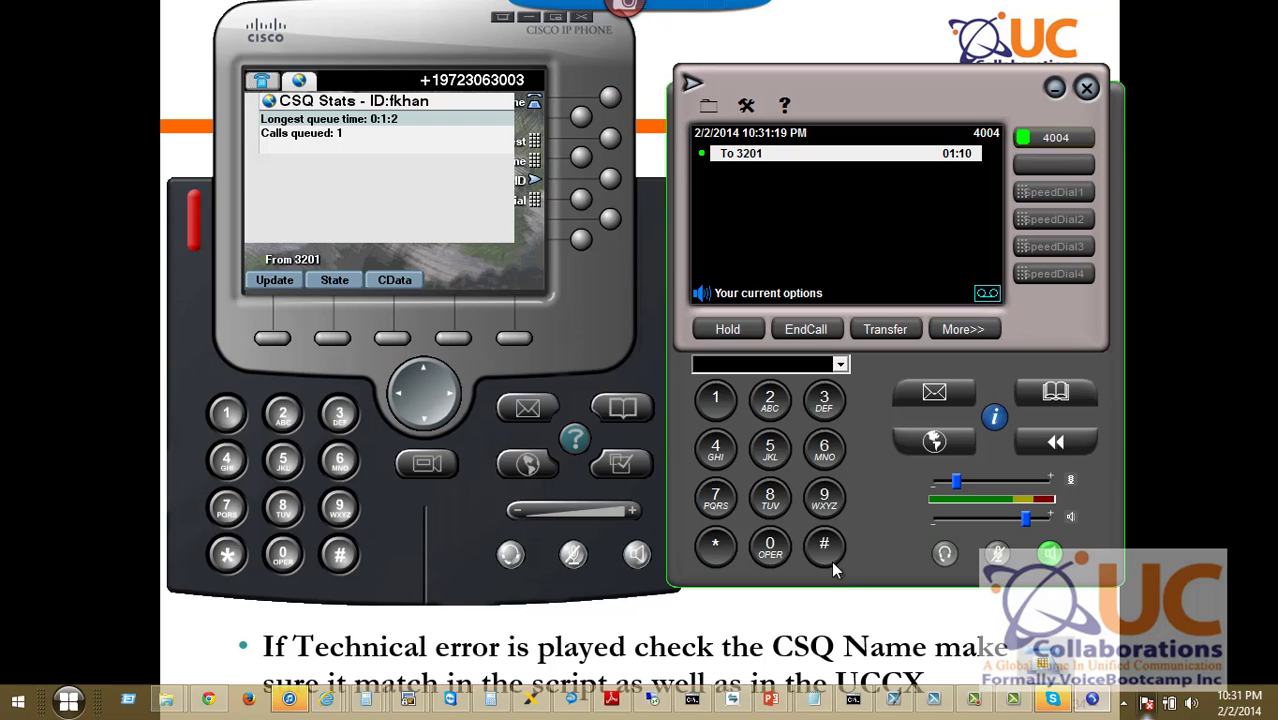
pyautogui.click(813, 621)
pyautogui.press('Right')
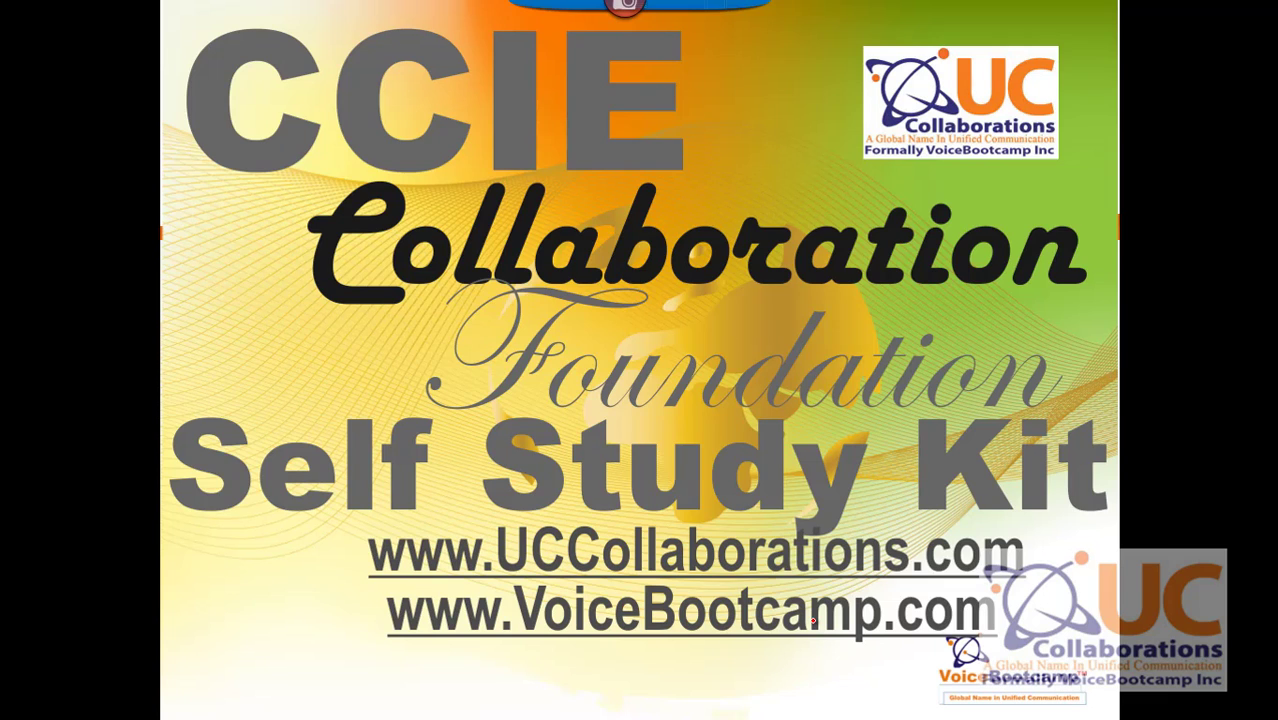
pyautogui.press('Left')
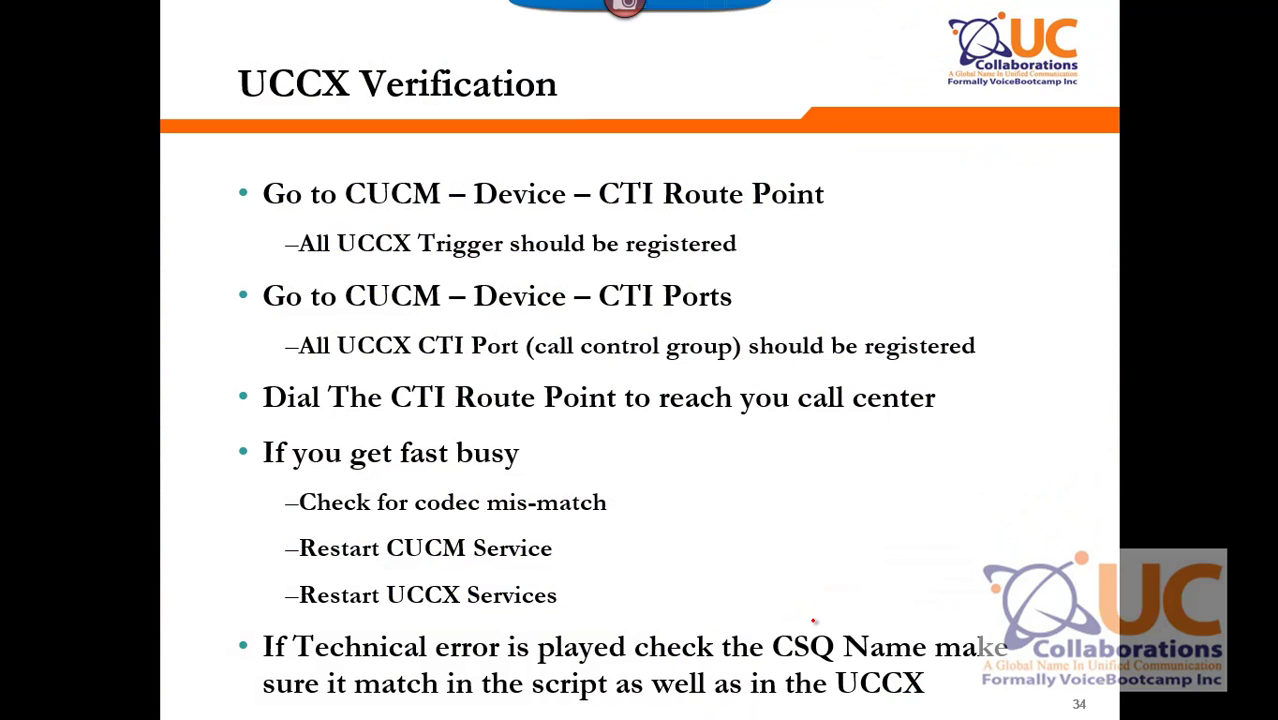